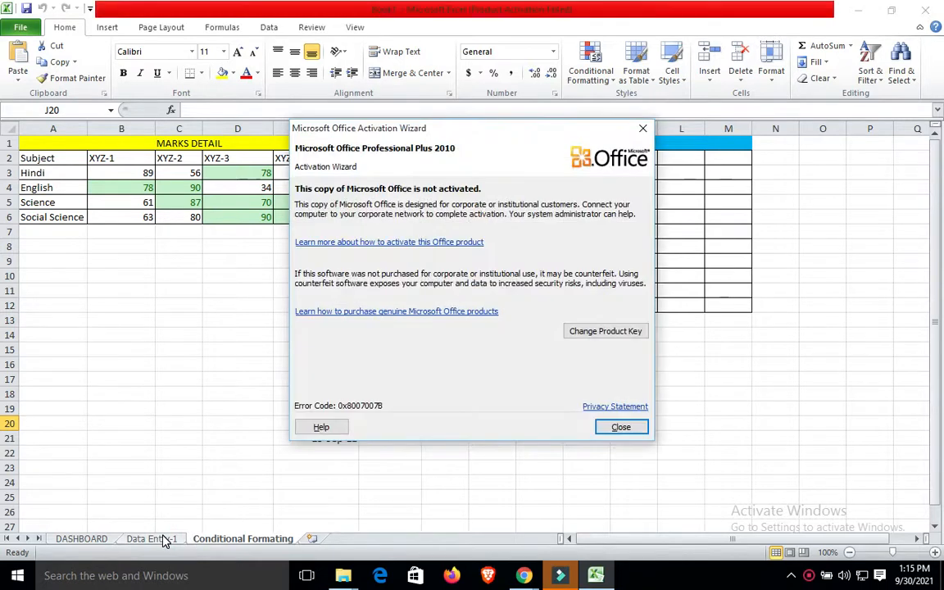
- Dismiss the Office activation notice and look through the Data Entry-1 and Conditional Formating sheets
click(603, 428)
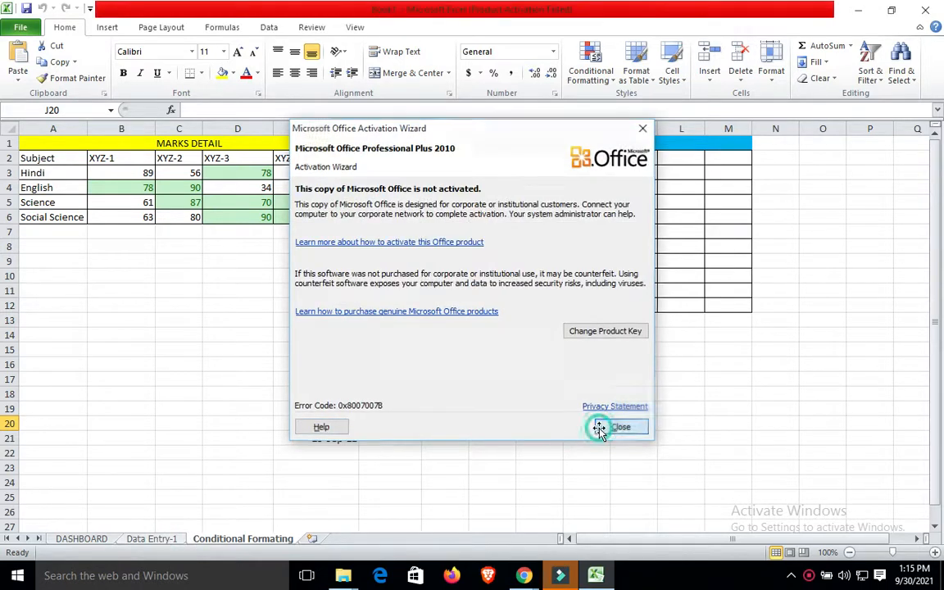
click(154, 540)
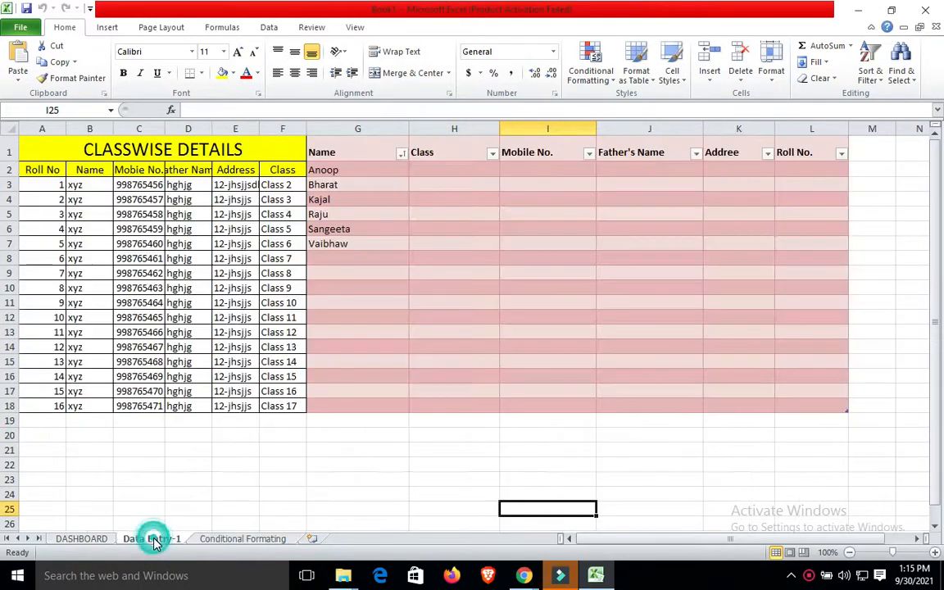
click(259, 541)
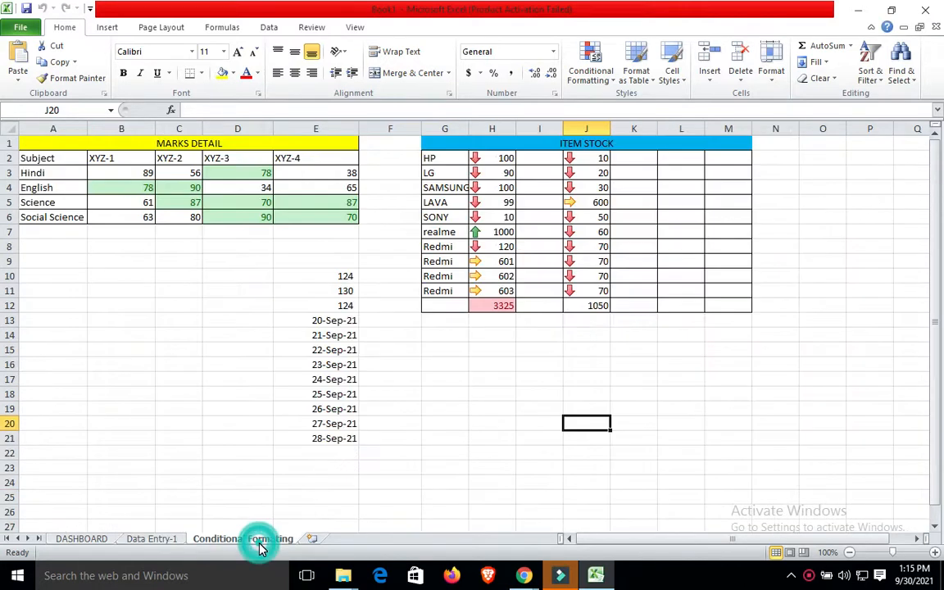
- Add a new worksheet at the end of the workbook and rename it Insert Tools
click(312, 539)
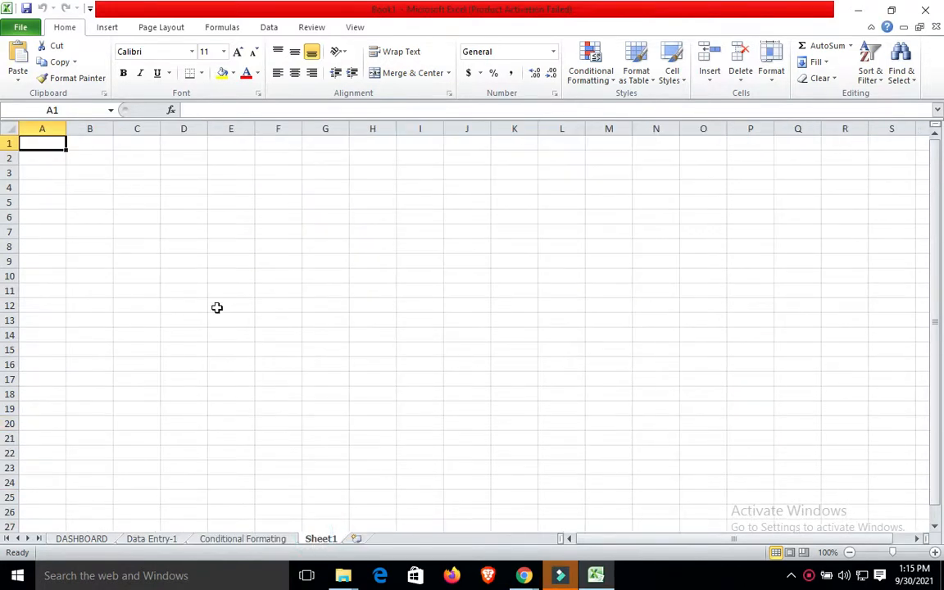
click(104, 28)
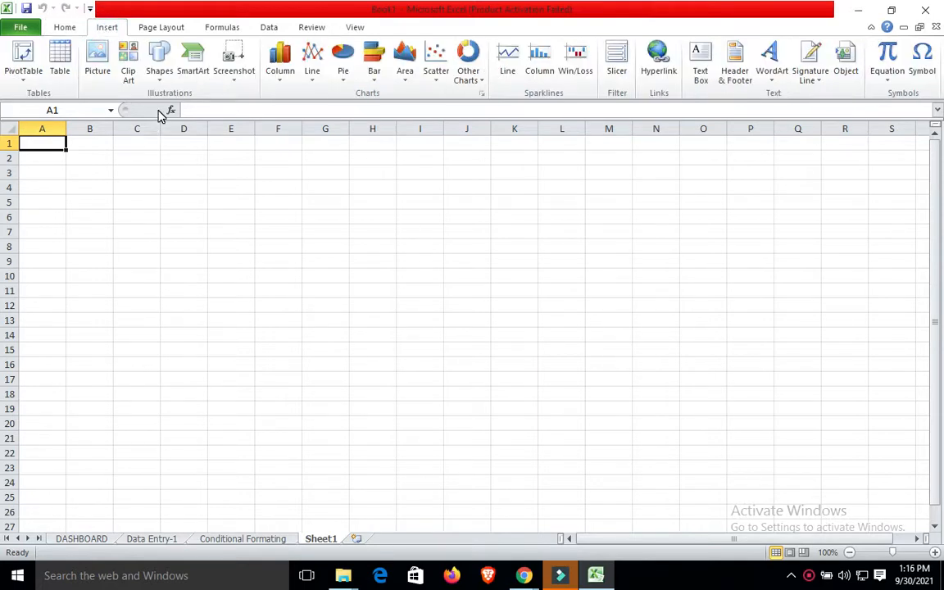
right_click(320, 541)
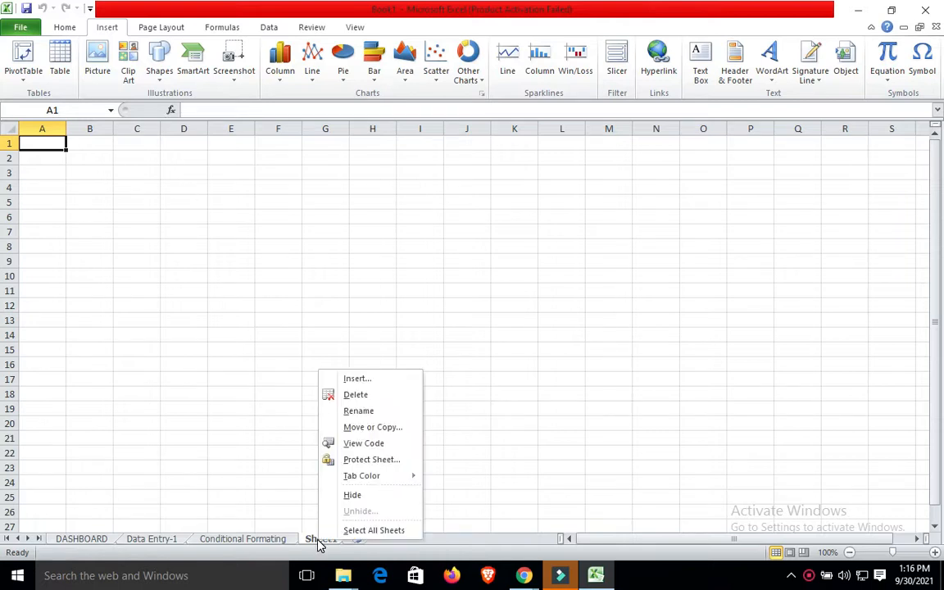
click(358, 411)
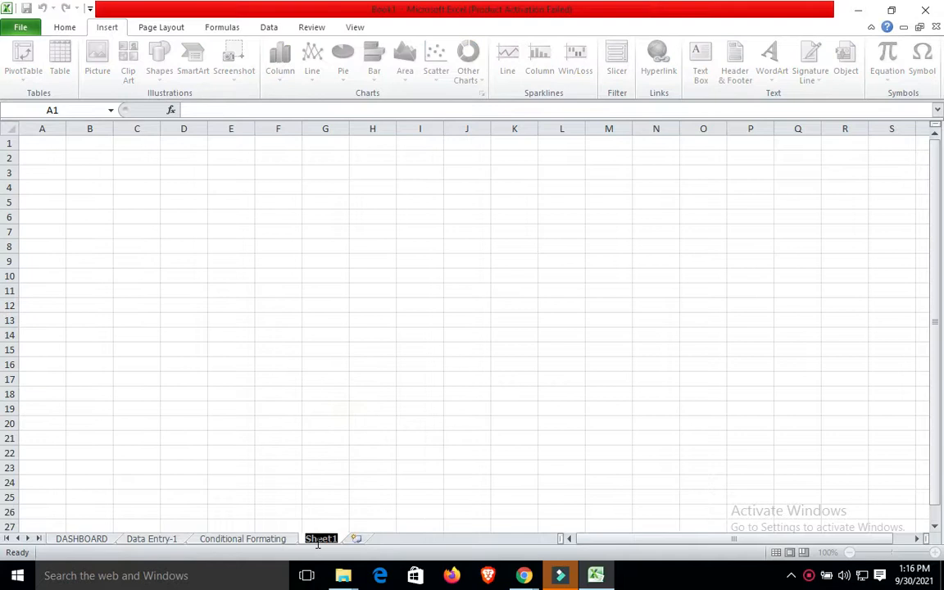
key(BackSpace)
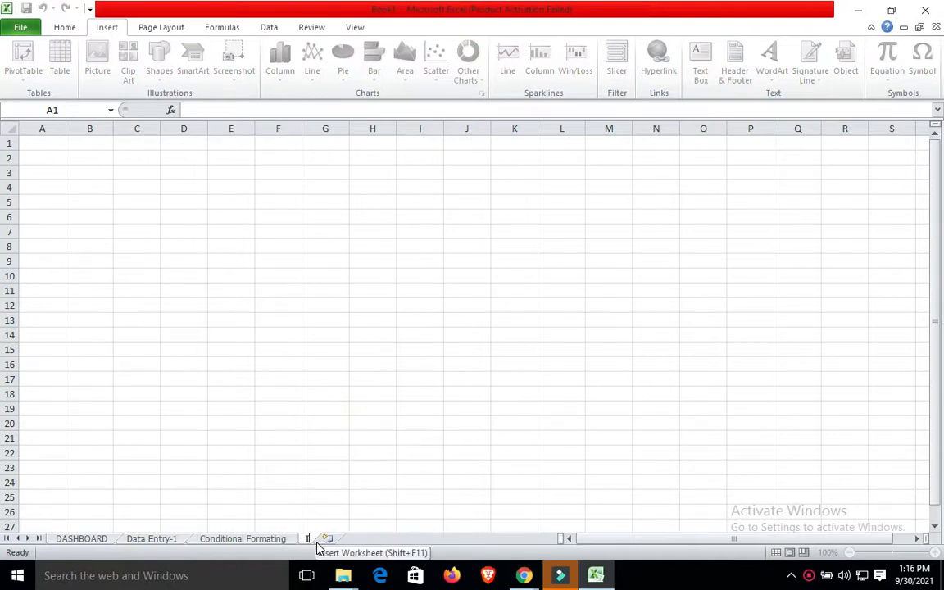
text(Insert)
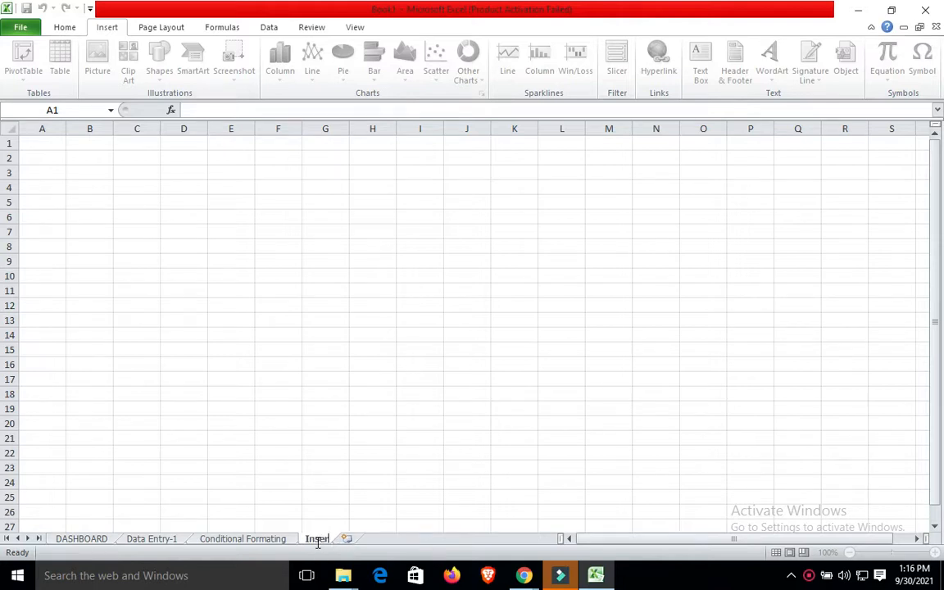
text( Tools)
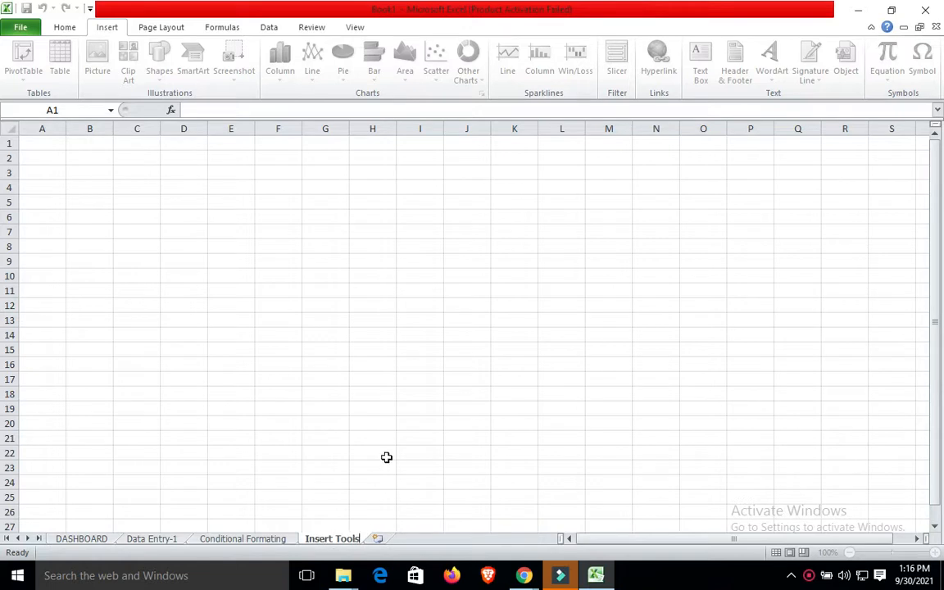
click(294, 378)
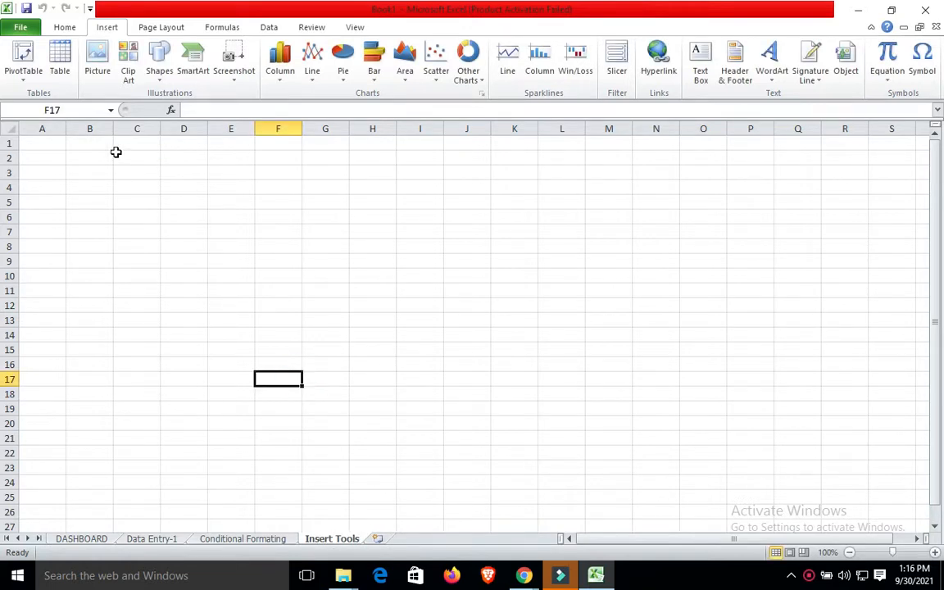
- Look through the Conditional Formating, Data Entry-1 and Insert Tools sheets and return to the DASHBOARD sheet
click(274, 540)
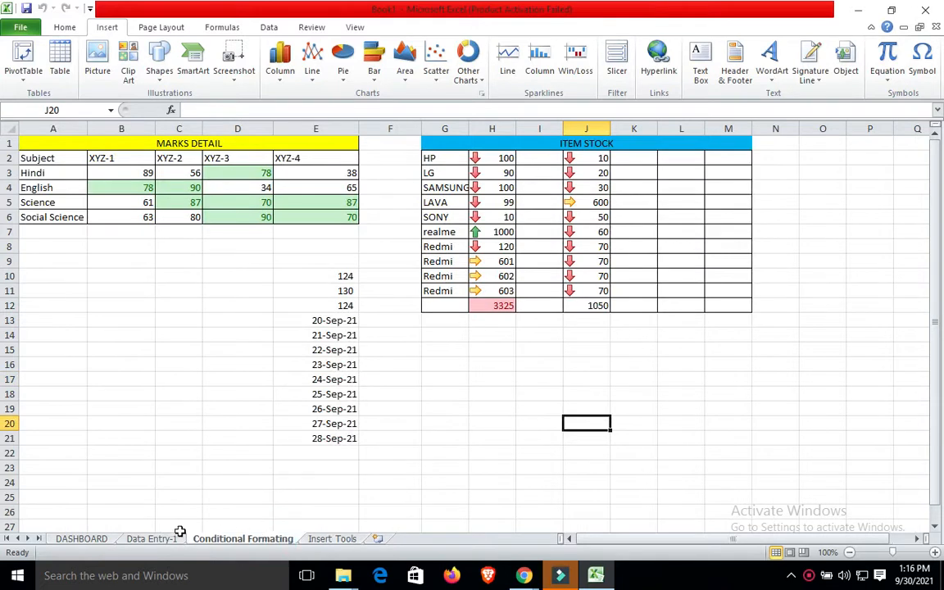
click(82, 539)
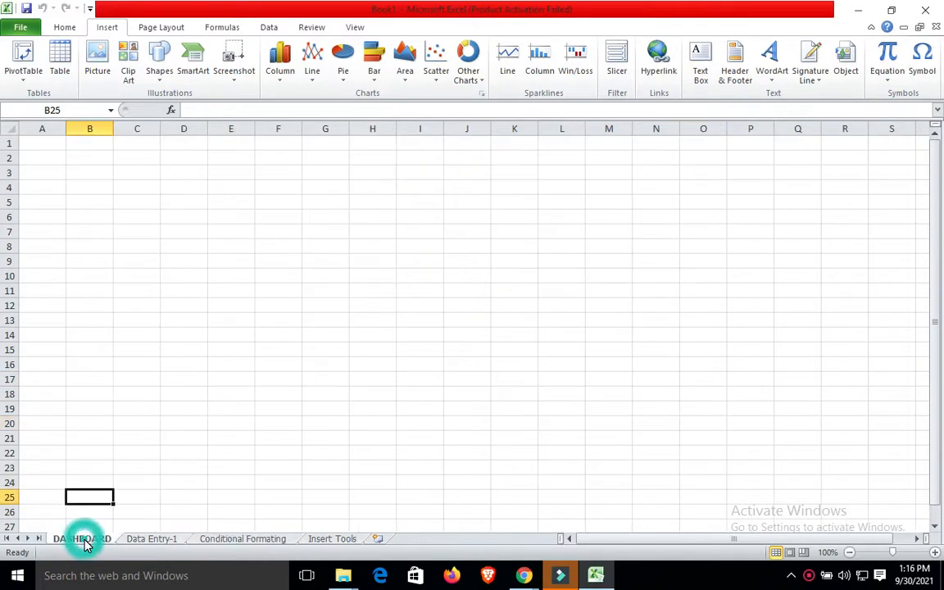
click(328, 540)
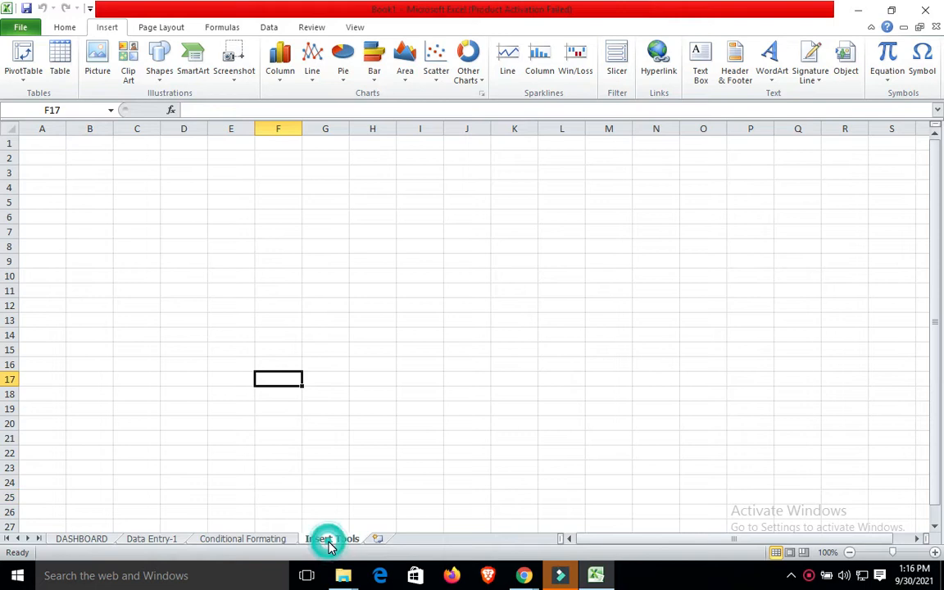
click(81, 540)
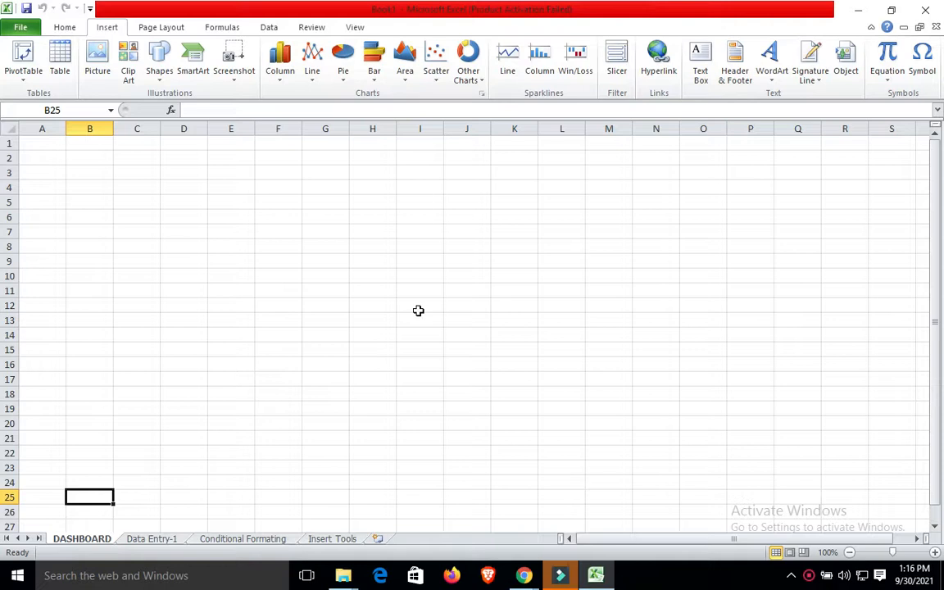
click(168, 25)
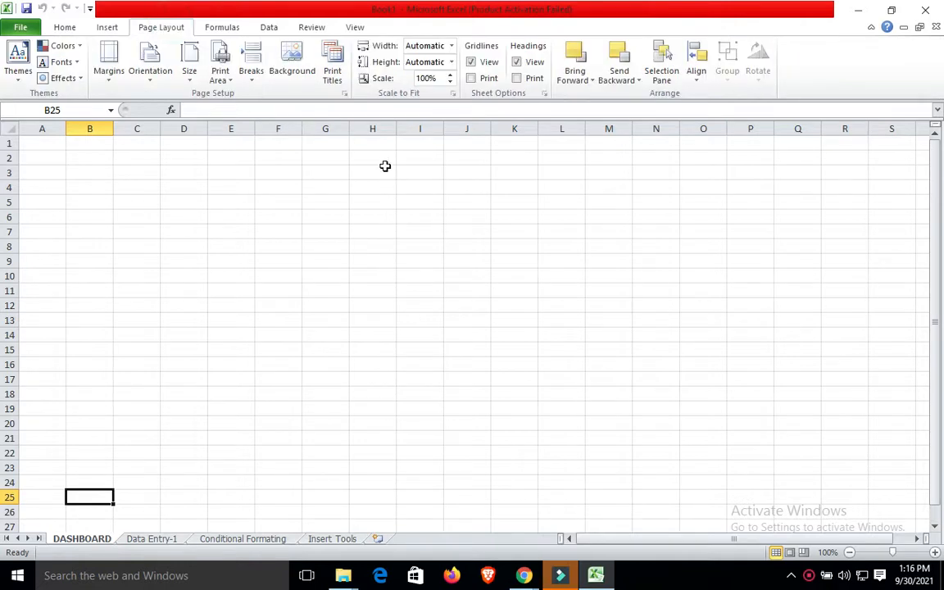
click(107, 27)
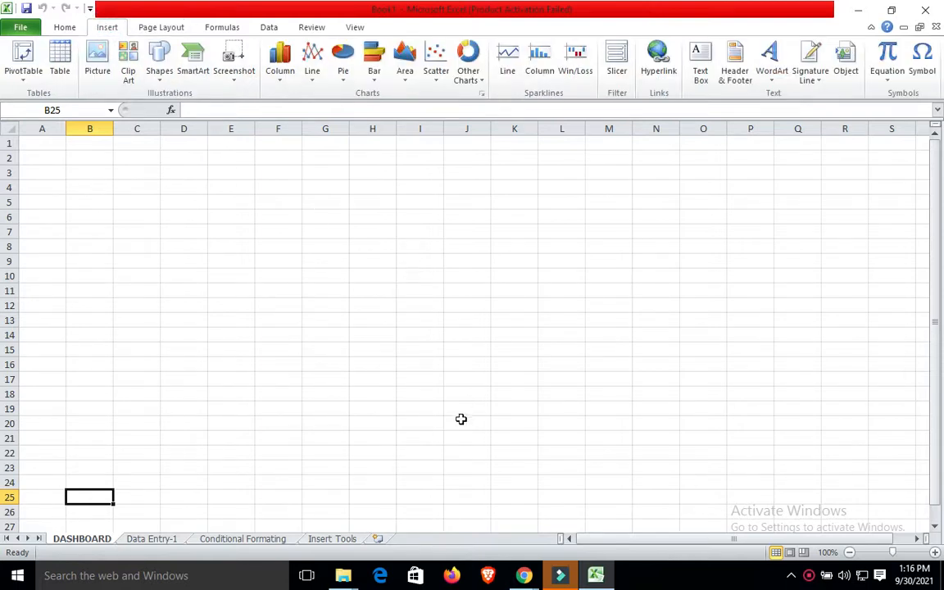
mouse_move(554, 584)
click(501, 334)
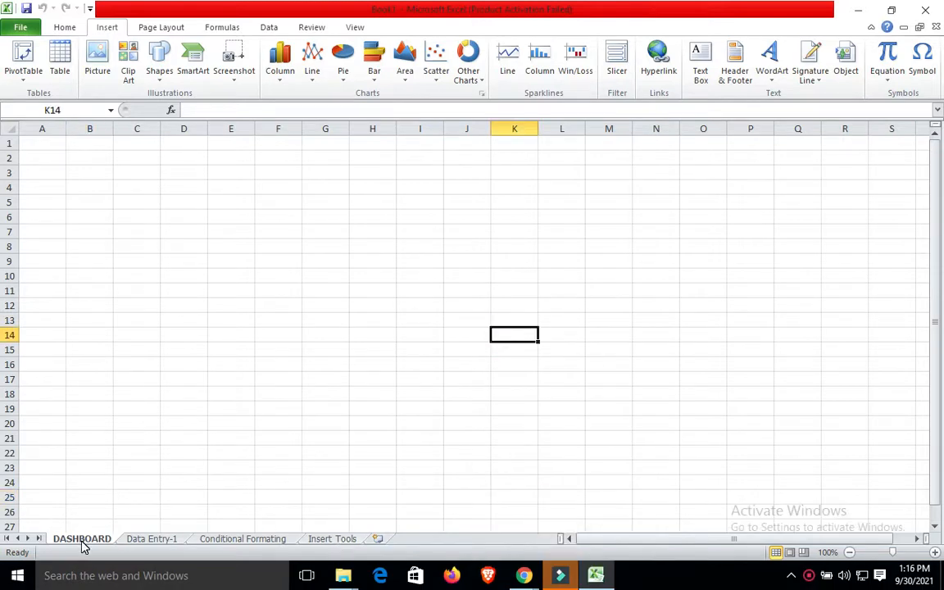
click(133, 541)
click(219, 539)
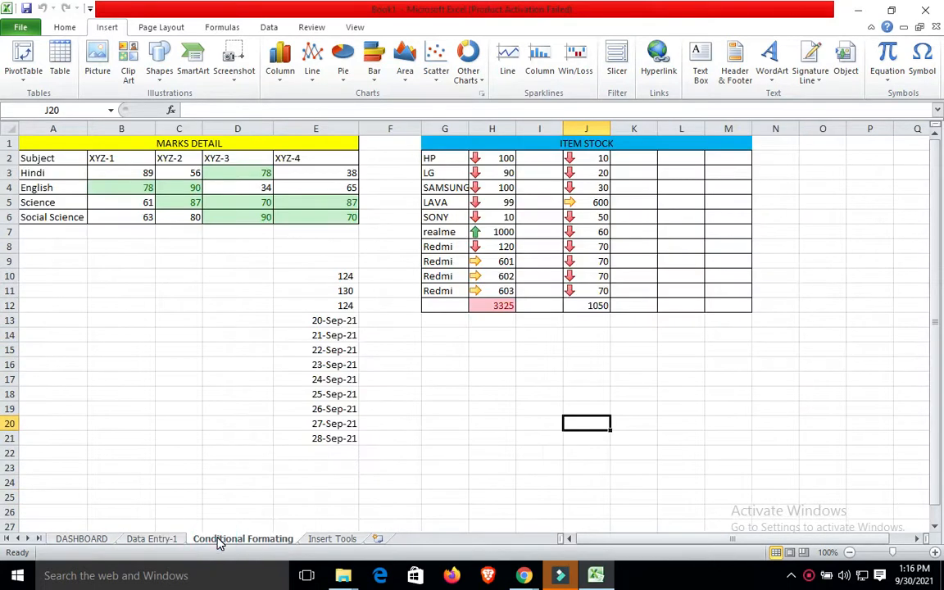
click(326, 540)
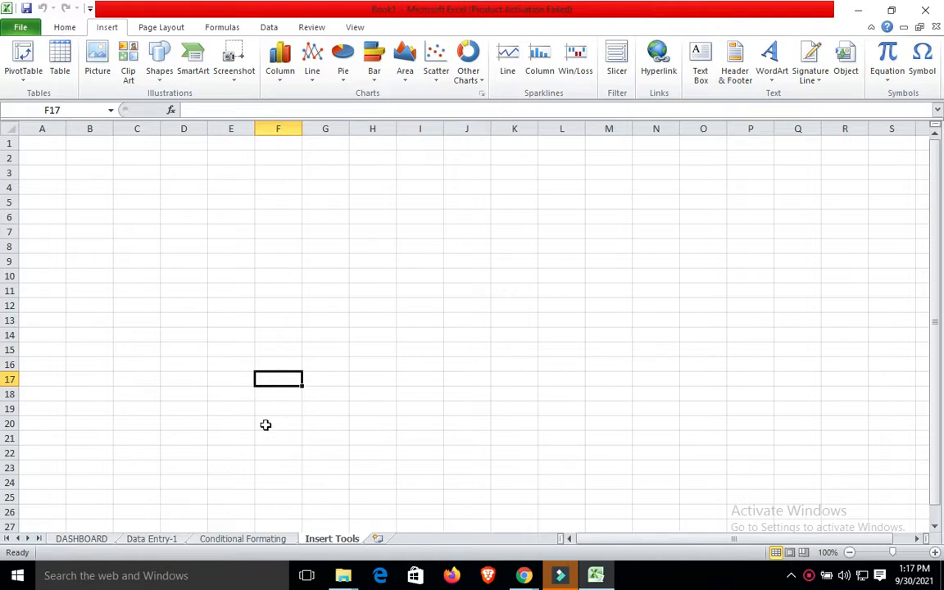
click(86, 540)
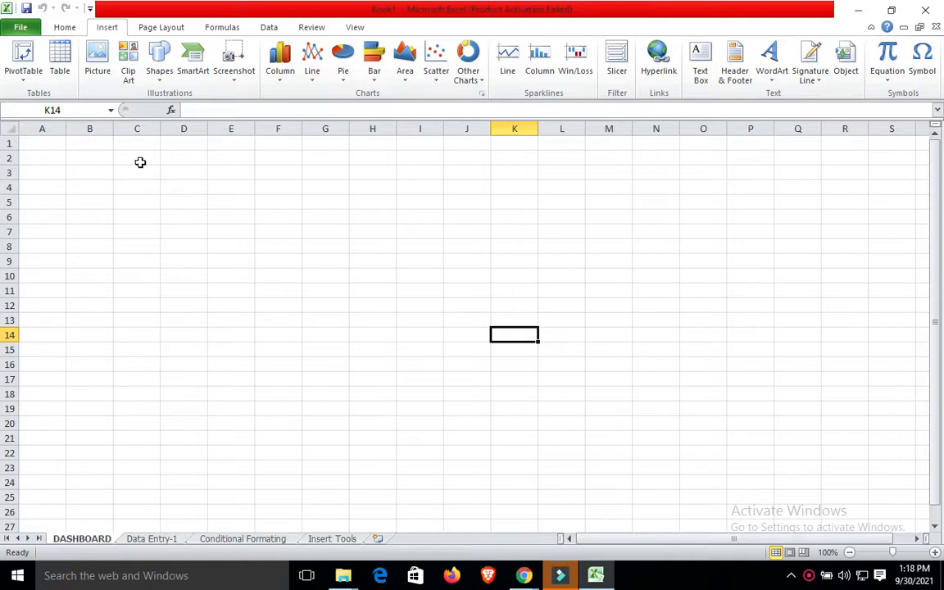
click(161, 78)
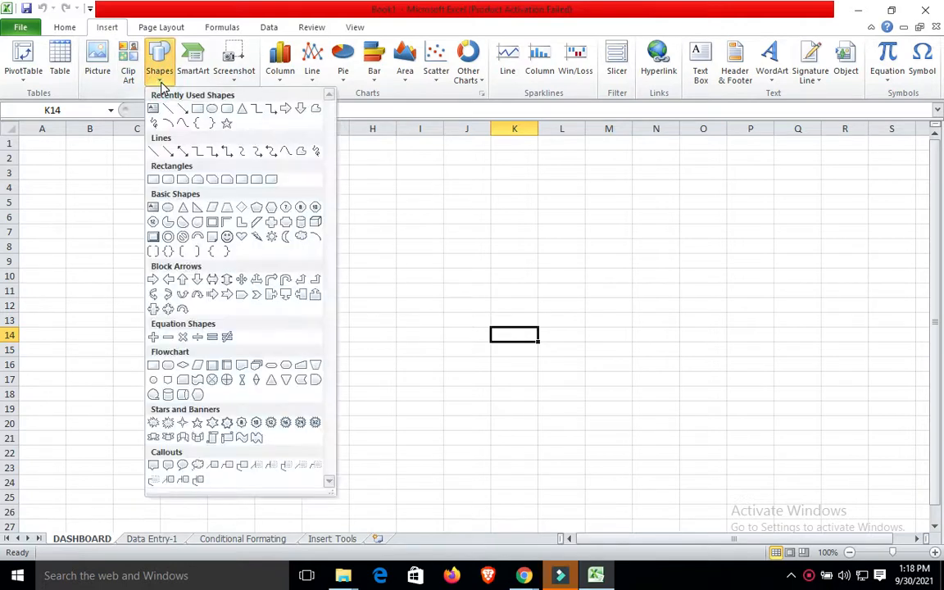
click(197, 112)
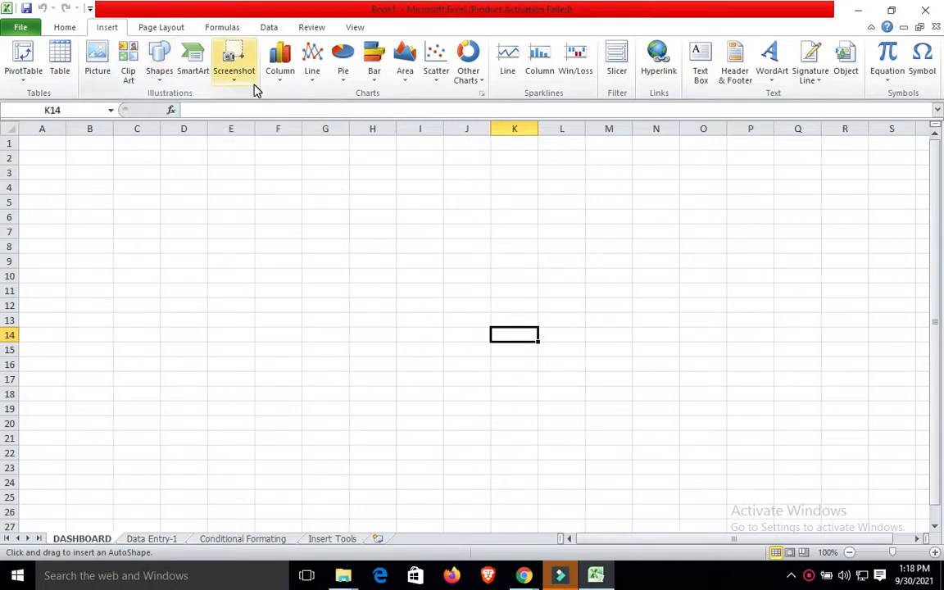
click(62, 29)
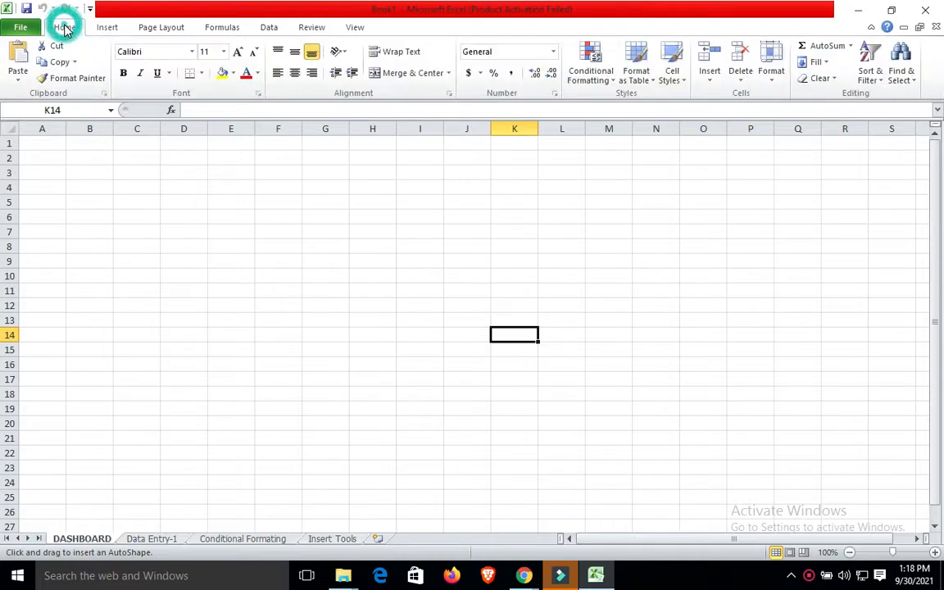
click(108, 27)
click(157, 72)
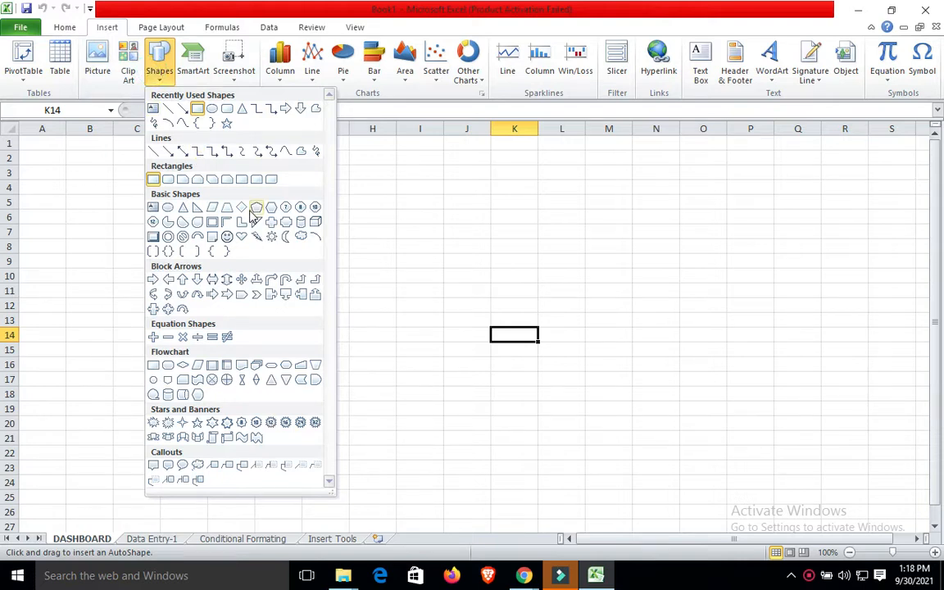
click(64, 28)
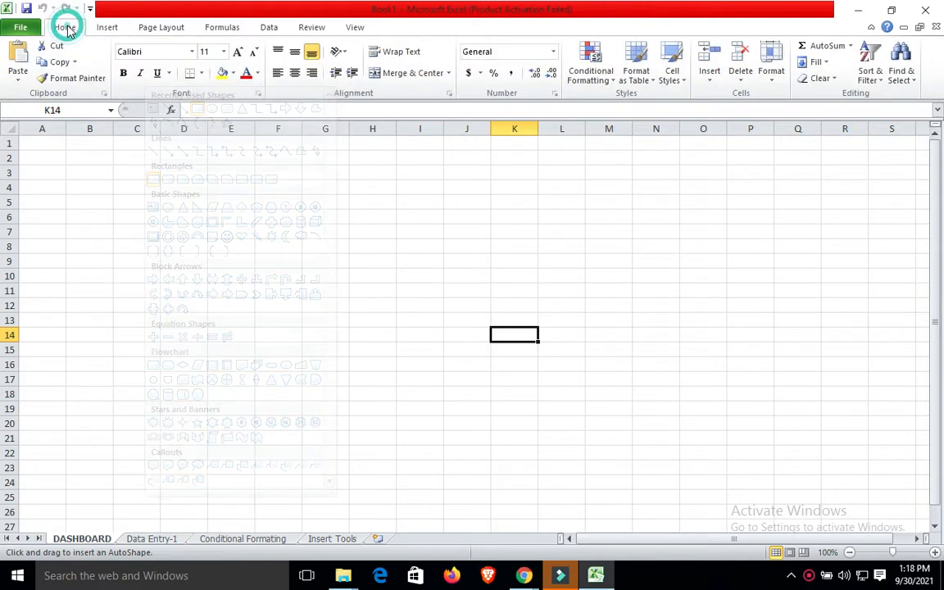
click(29, 144)
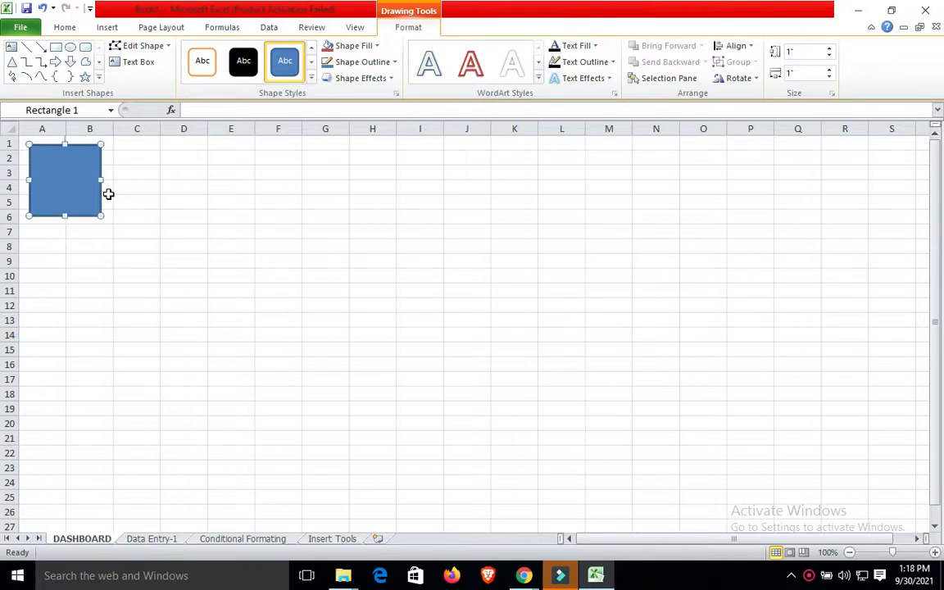
key(Delete)
- Merge and center the range A1:K21 on the DASHBOARD sheet into a single block
click(43, 144)
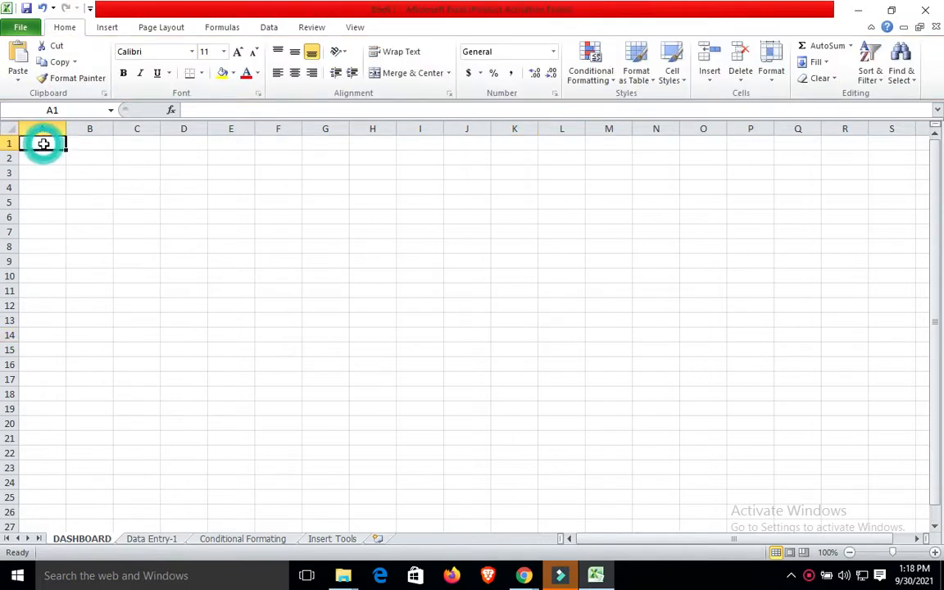
key(shift+Right)
key(shift+Right)
key(shift+Right)
key(shift+Right)
key(shift+Right)
key(shift+Right)
key(shift+Right)
key(shift+Right)
key(shift+Right)
key(shift+Right)
key(shift+Right)
key(shift+Right)
key(shift+Right)
key(shift+Left)
key(shift+Left)
key(shift+Left)
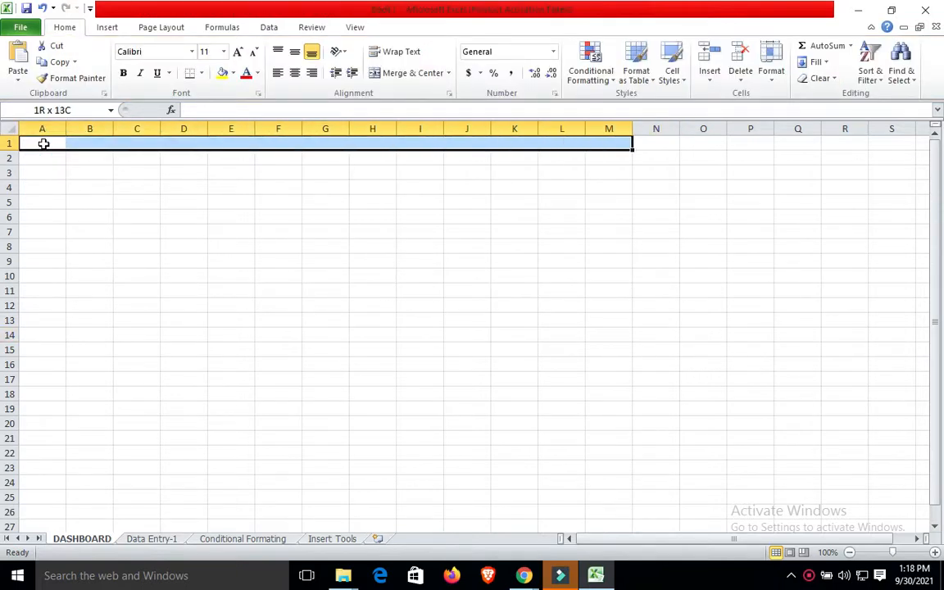
key(shift+Down)
key(shift+Down)
key(shift+Down)
key(shift+Down)
key(shift+Down)
key(shift+Down)
key(shift+Down)
key(shift+Down)
key(shift+Down)
key(shift+Down)
key(shift+Down)
key(shift+Down)
key(shift+Down)
key(shift+Down)
key(shift+Down)
key(shift+Down)
key(shift+Down)
key(shift+Down)
key(shift+Down)
key(shift+Down)
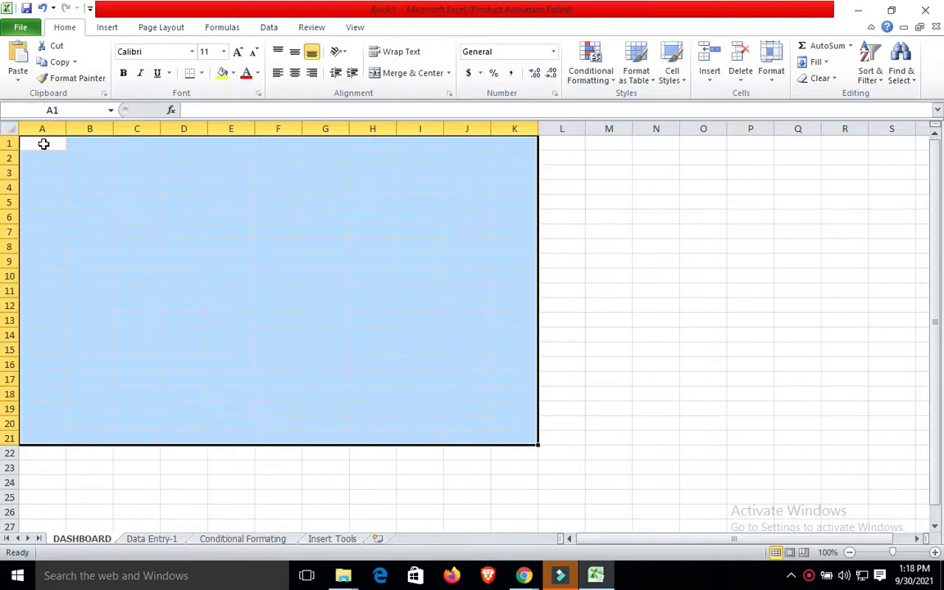
click(412, 72)
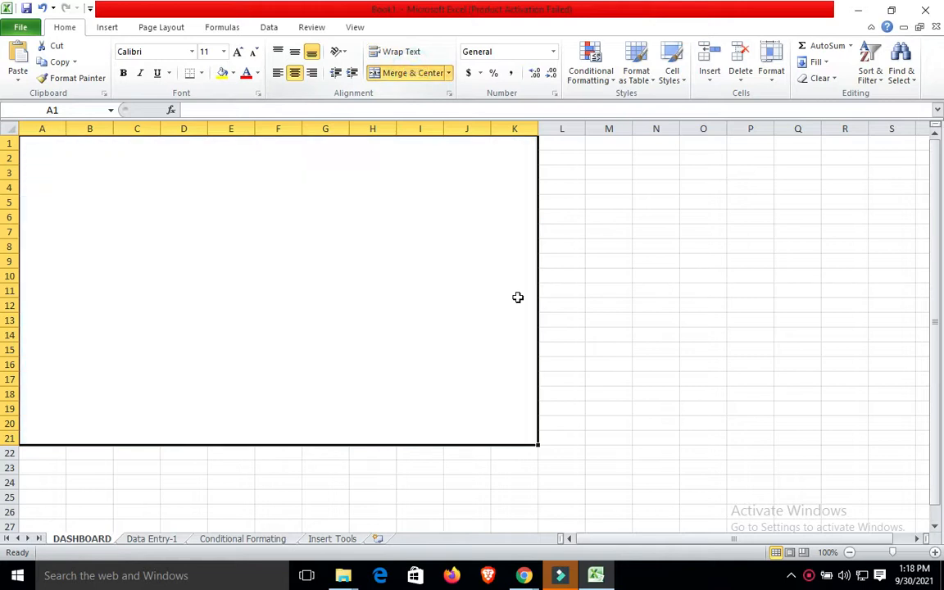
- Fill the merged block A1:K21 with the standard dark blue color
click(233, 73)
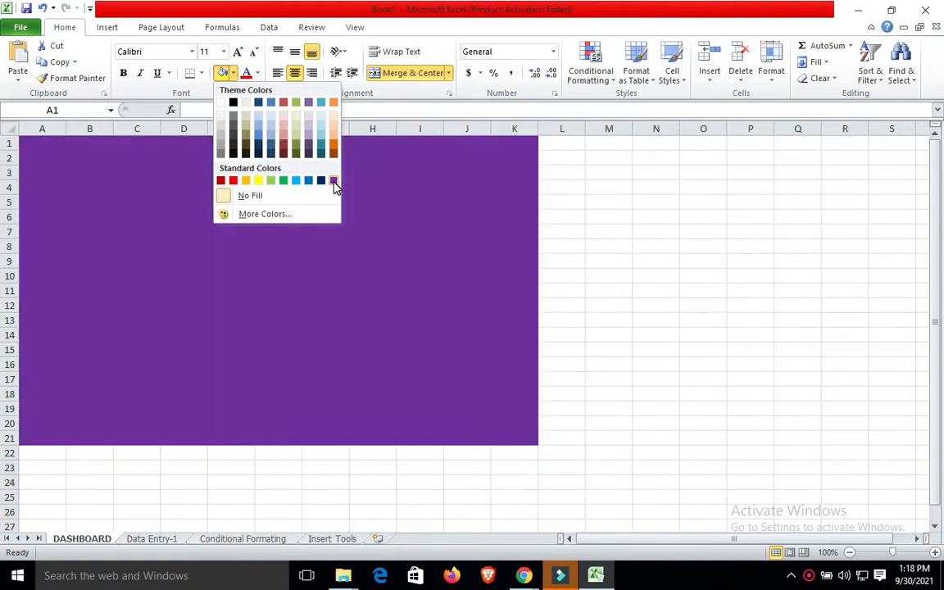
click(321, 181)
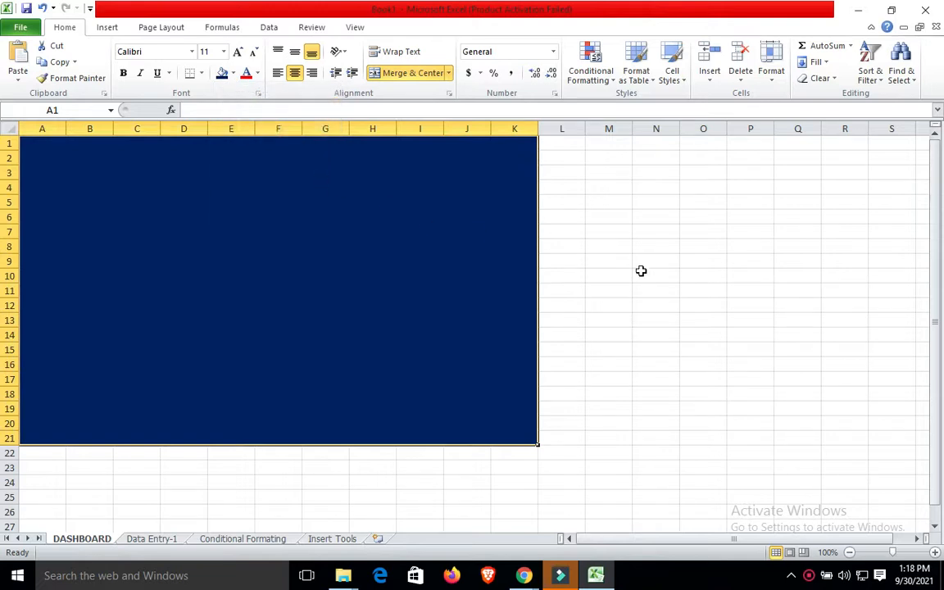
click(633, 246)
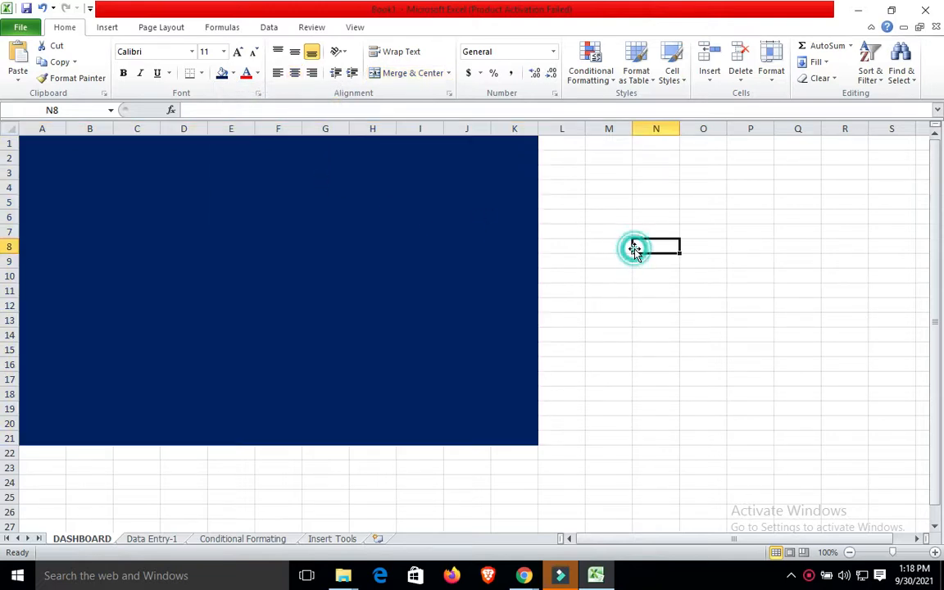
- Draw a rounded rectangle about 1.63" wide and 0.46" high over columns A to C, rows 2 to 4
click(106, 27)
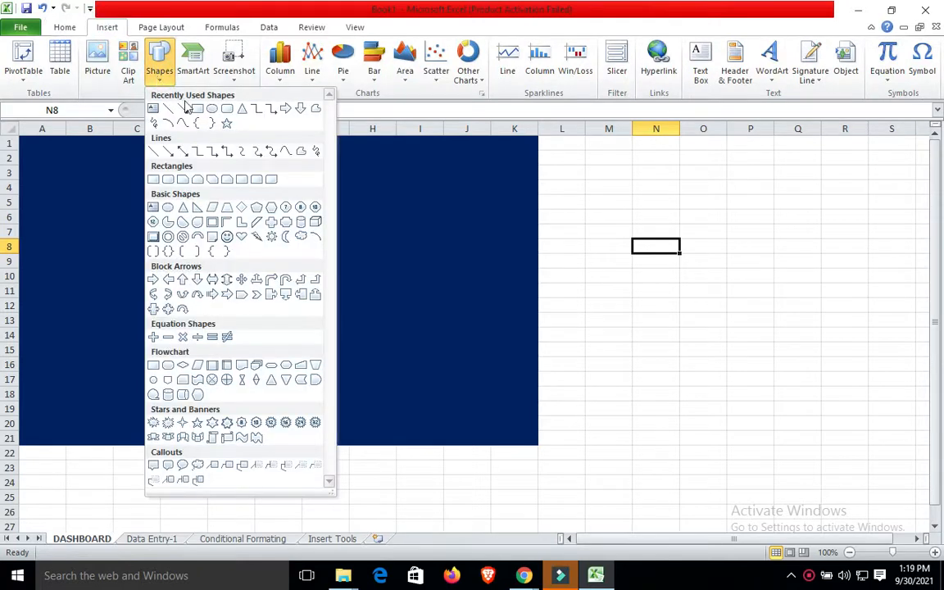
click(227, 110)
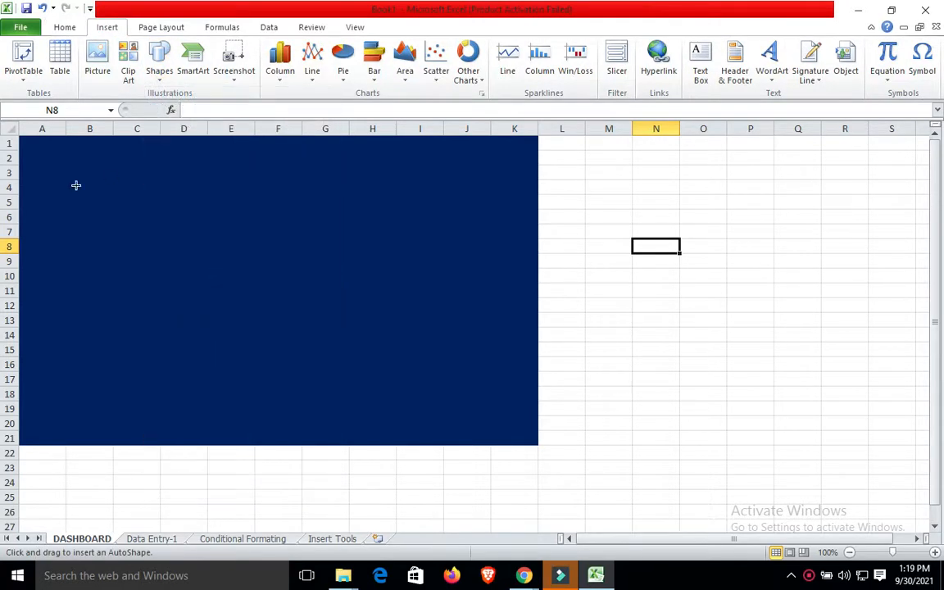
mouse_move(50, 162)
mouse_down()
mouse_move(121, 194)
mouse_move(165, 195)
mouse_up()
click(257, 196)
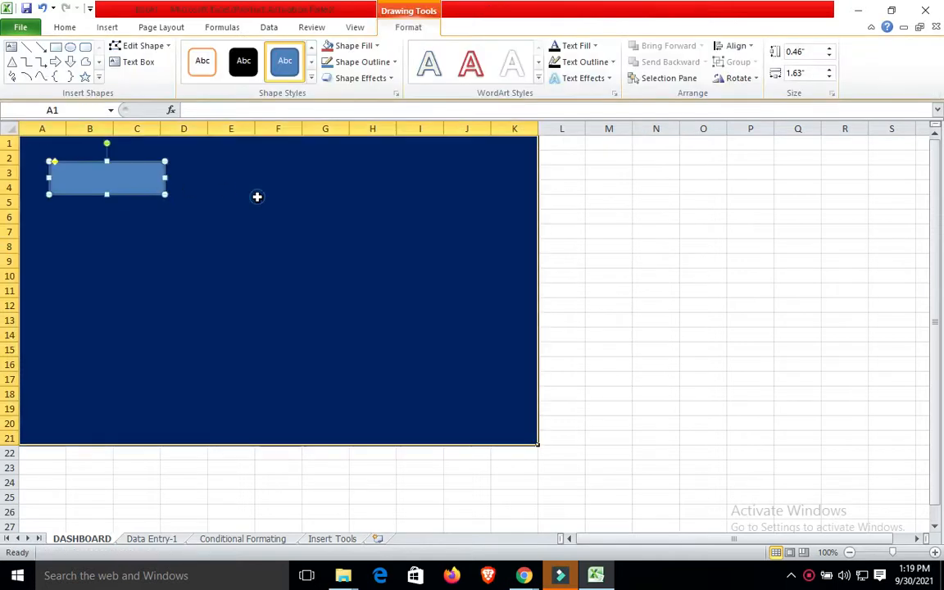
- Fill the rounded rectangle with the standard dark red color and give it a custom white outline
click(131, 173)
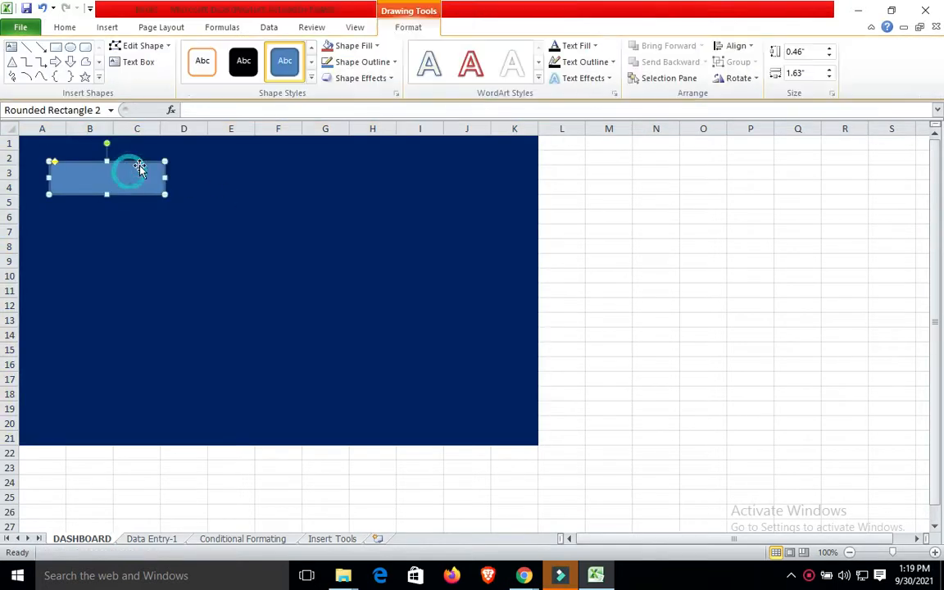
click(360, 46)
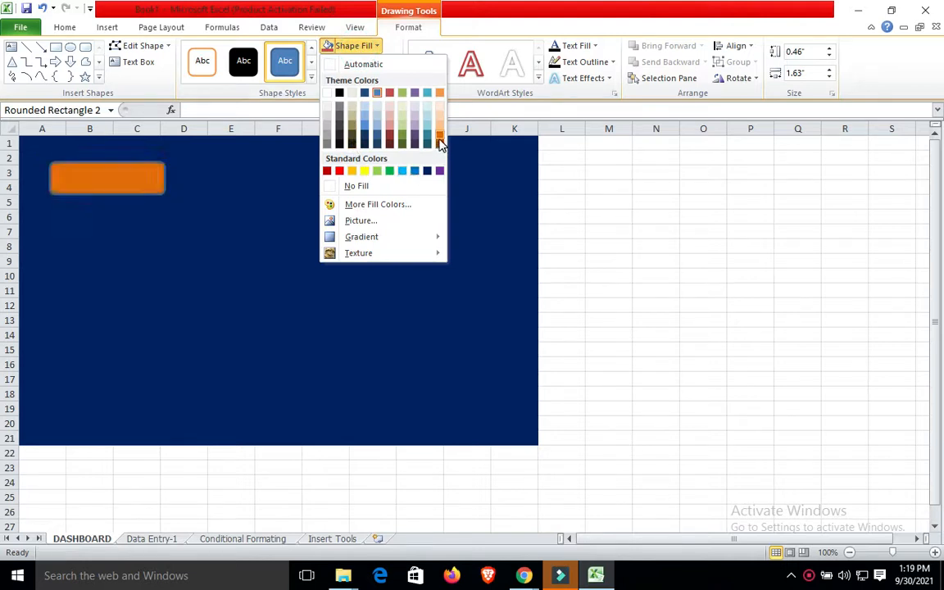
click(327, 171)
click(371, 66)
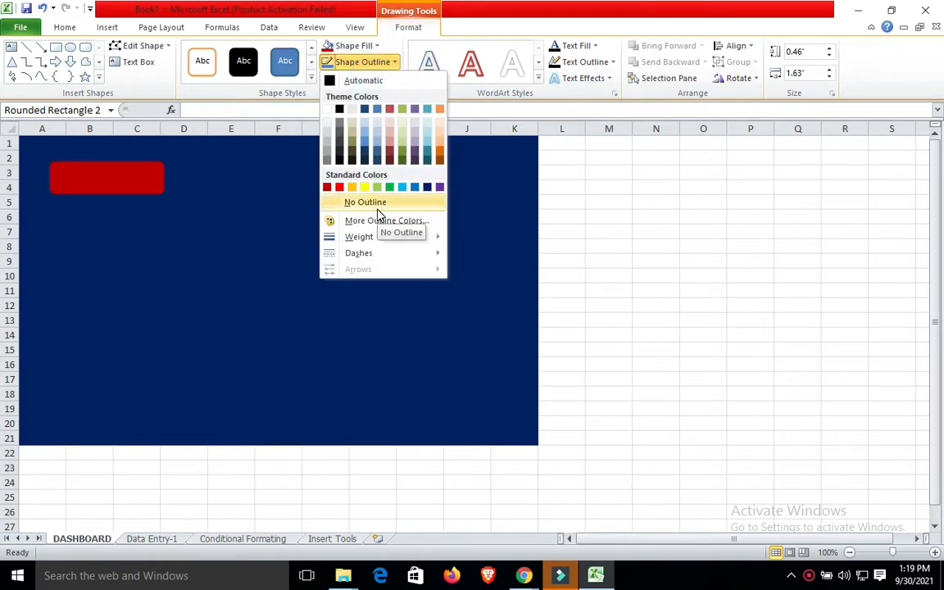
mouse_move(402, 228)
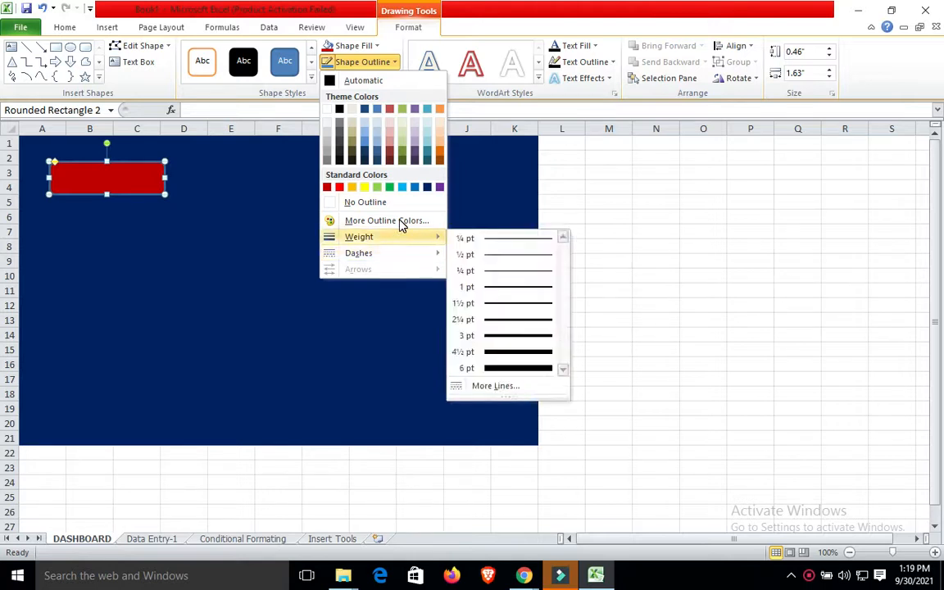
click(404, 221)
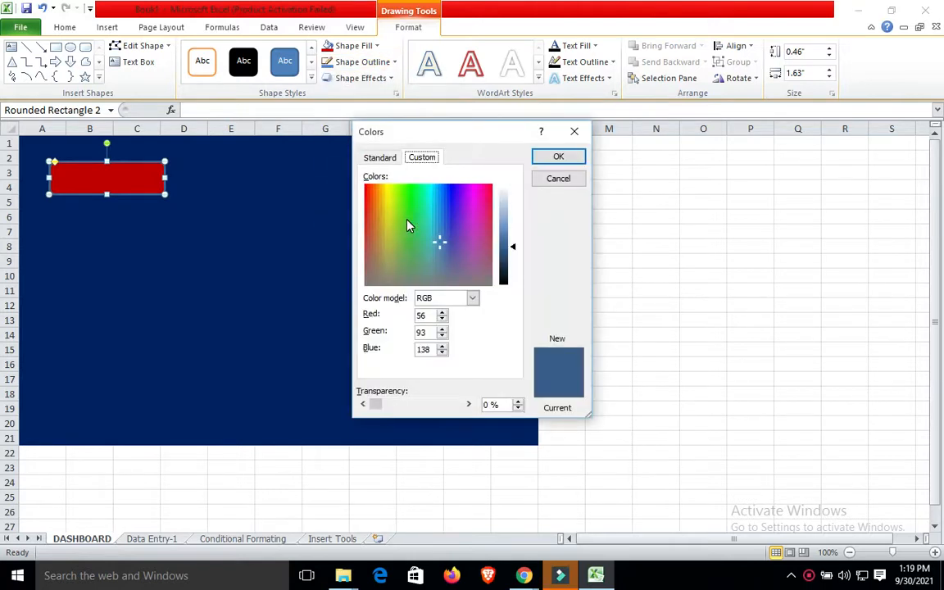
click(506, 189)
click(557, 156)
click(320, 240)
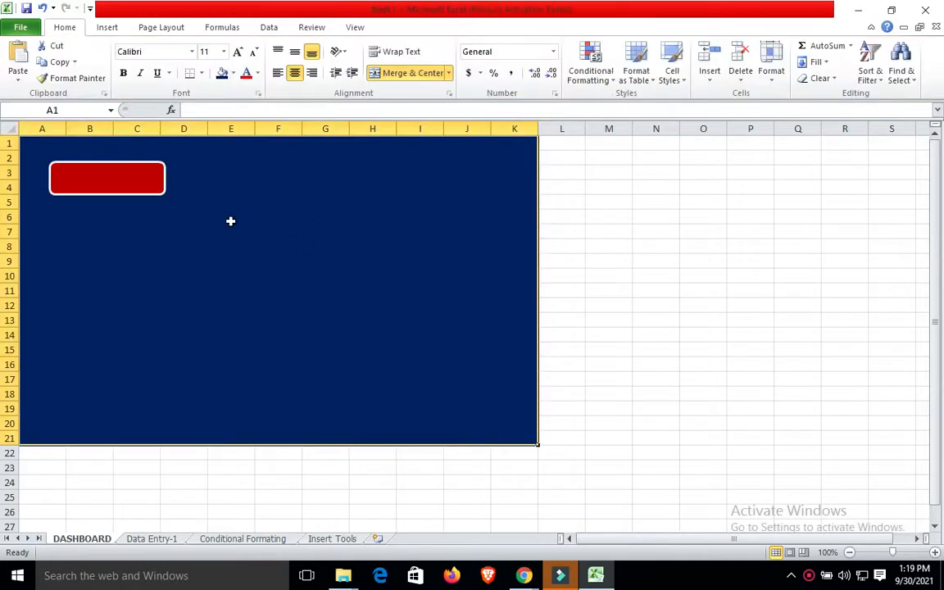
- Duplicate the red rounded rectangle twice and space the three shapes evenly in a row across columns A to I
double_click(137, 187)
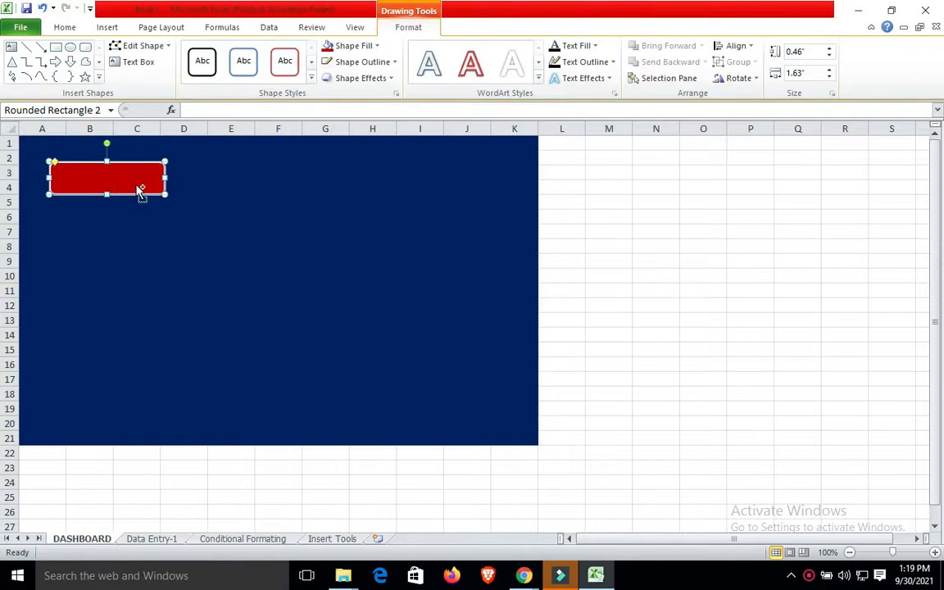
key(ctrl+d)
drag(139, 194, 258, 185)
click(373, 189)
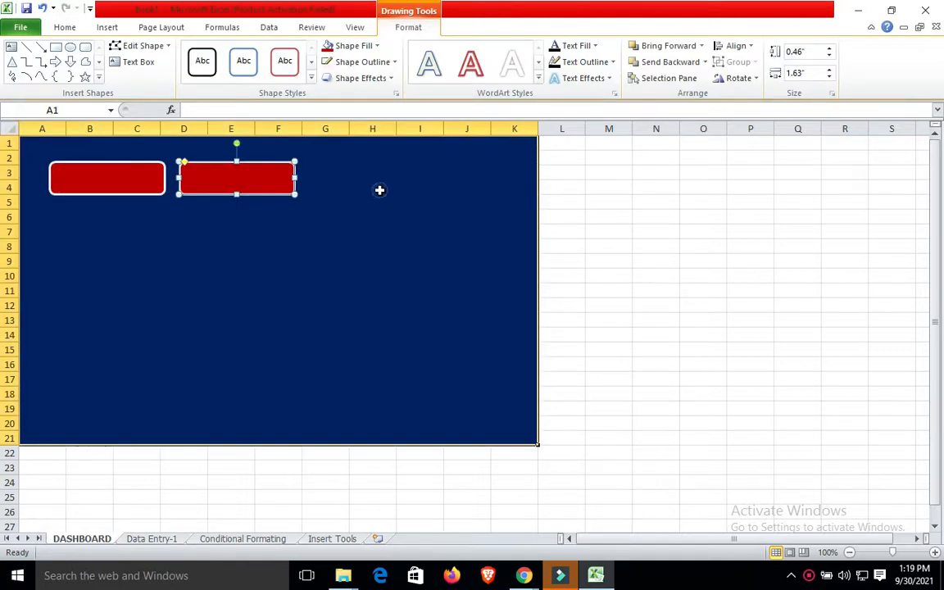
double_click(272, 181)
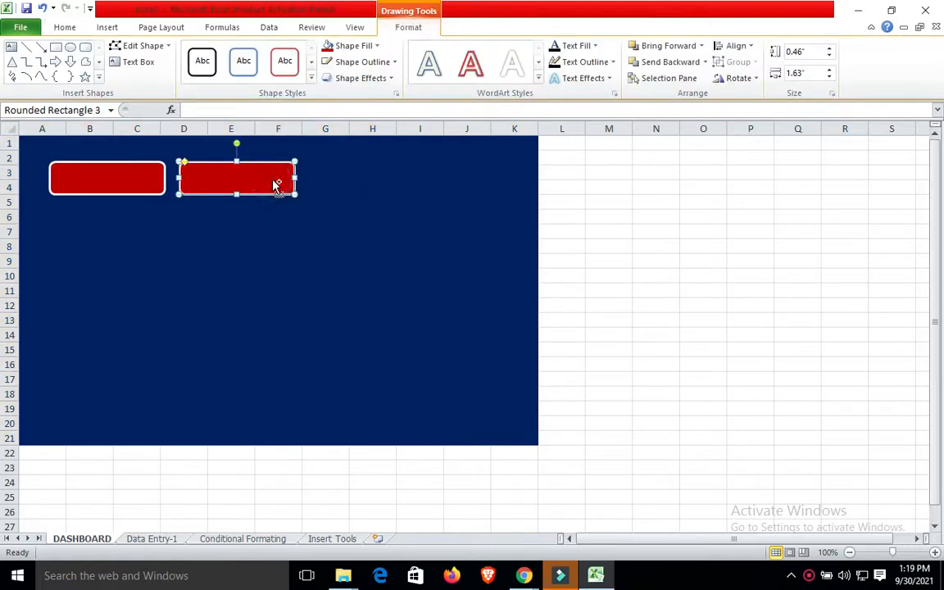
key(ctrl+d)
drag(275, 195, 399, 190)
click(402, 219)
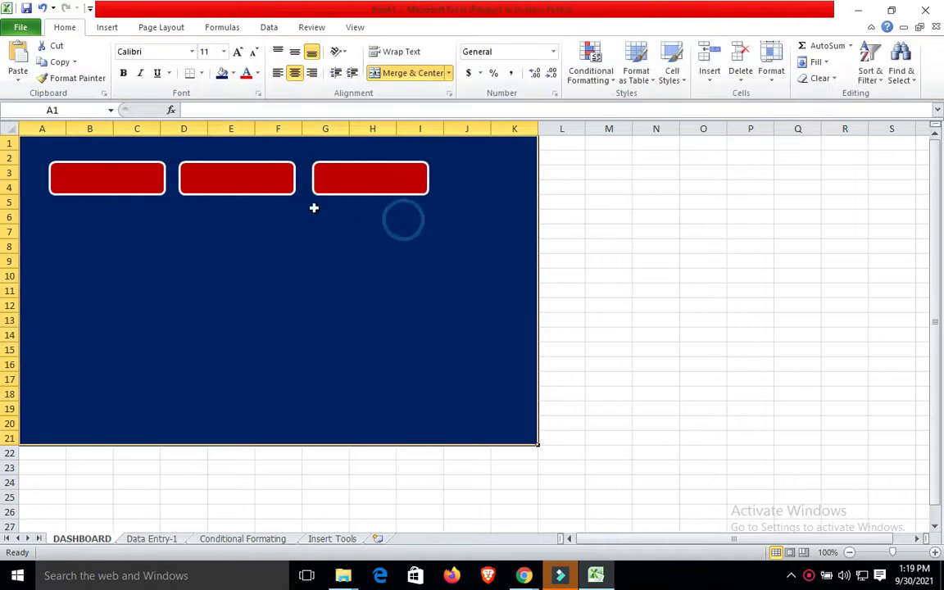
drag(235, 179, 241, 180)
click(232, 224)
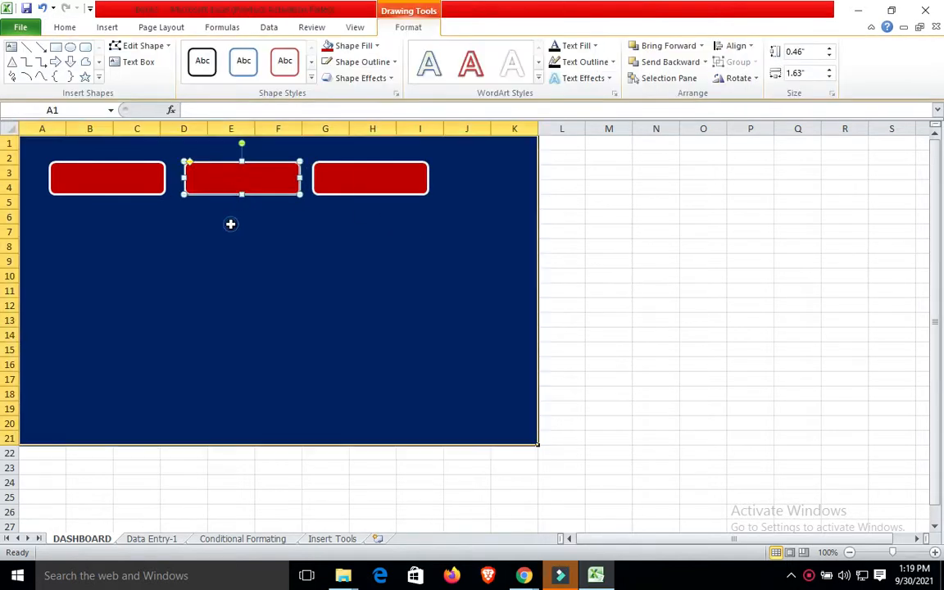
- Move the three red rectangles down to about rows 6 and 7, keeping them side by side in a row
click(138, 184)
drag(138, 184, 127, 229)
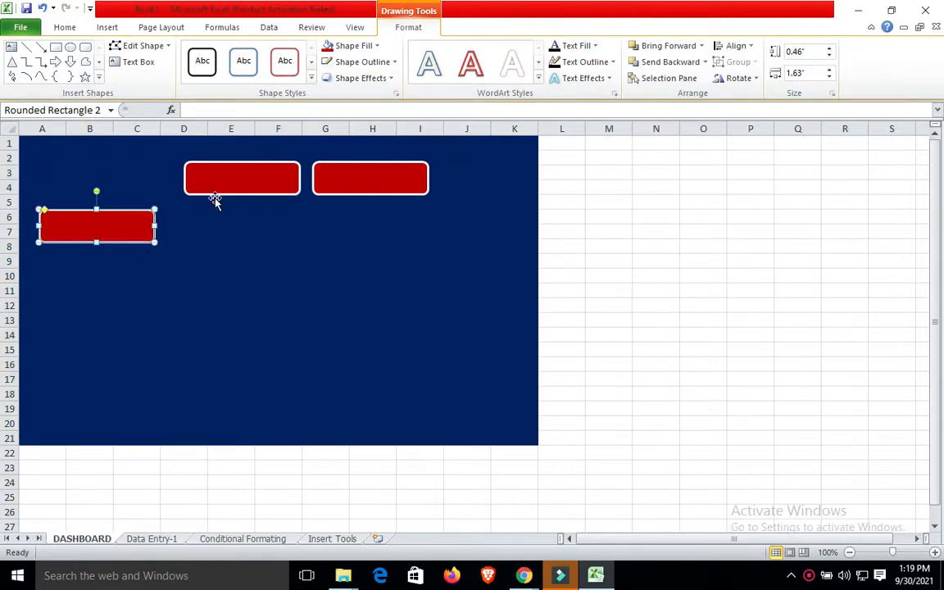
click(232, 189)
drag(233, 188, 219, 239)
click(362, 175)
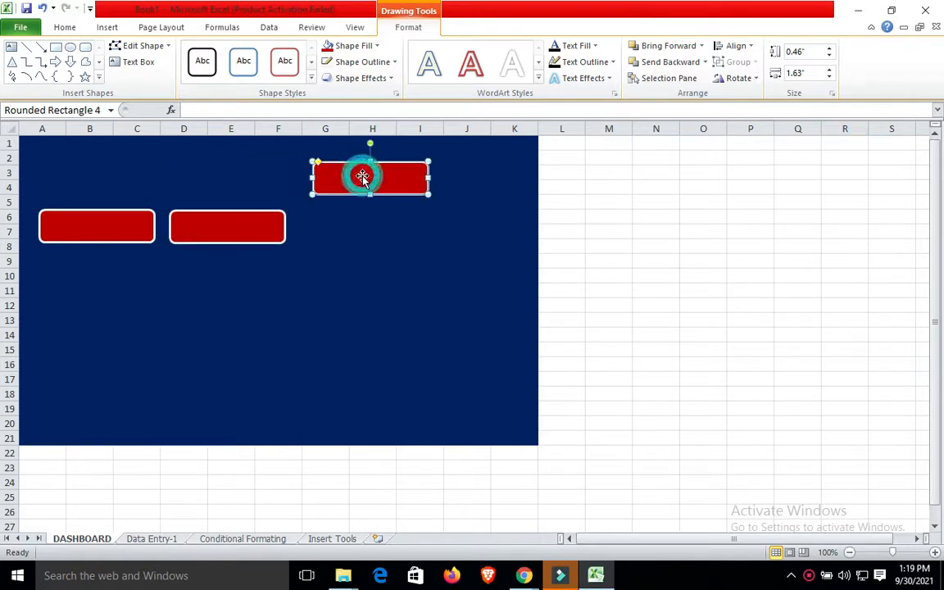
drag(357, 199, 347, 224)
click(455, 300)
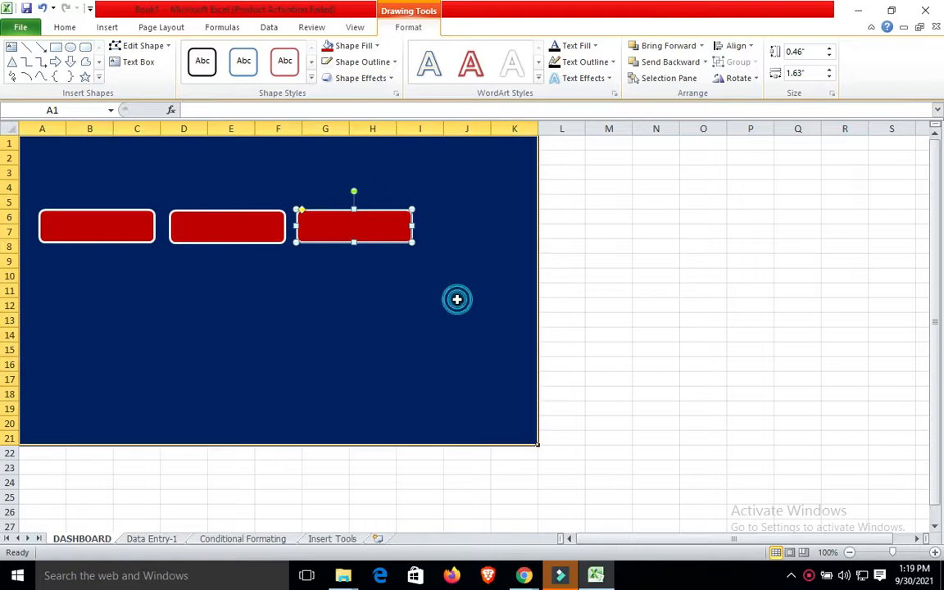
- Insert a text box above the red rectangles containing the title FILE DASHBOARD
click(106, 28)
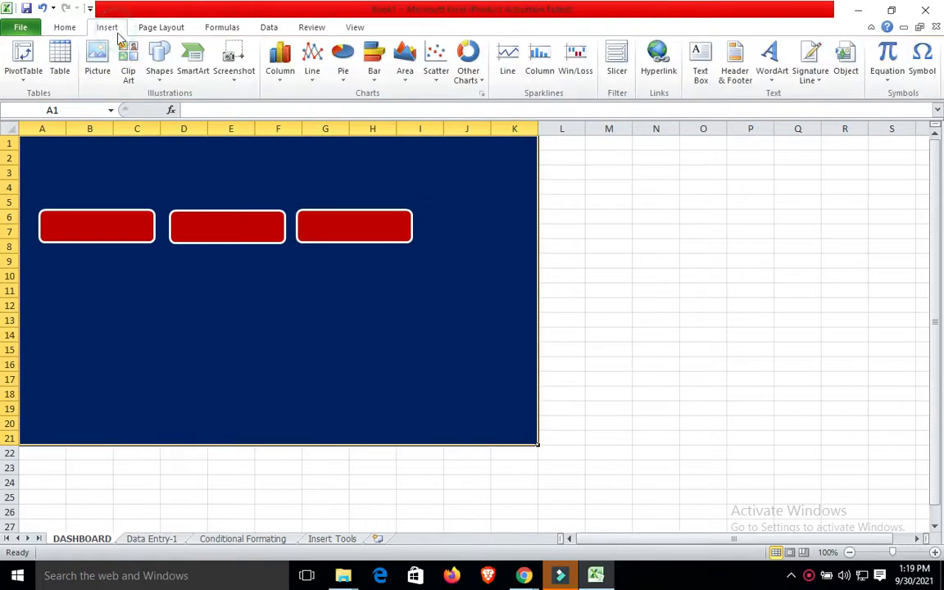
click(168, 79)
click(157, 112)
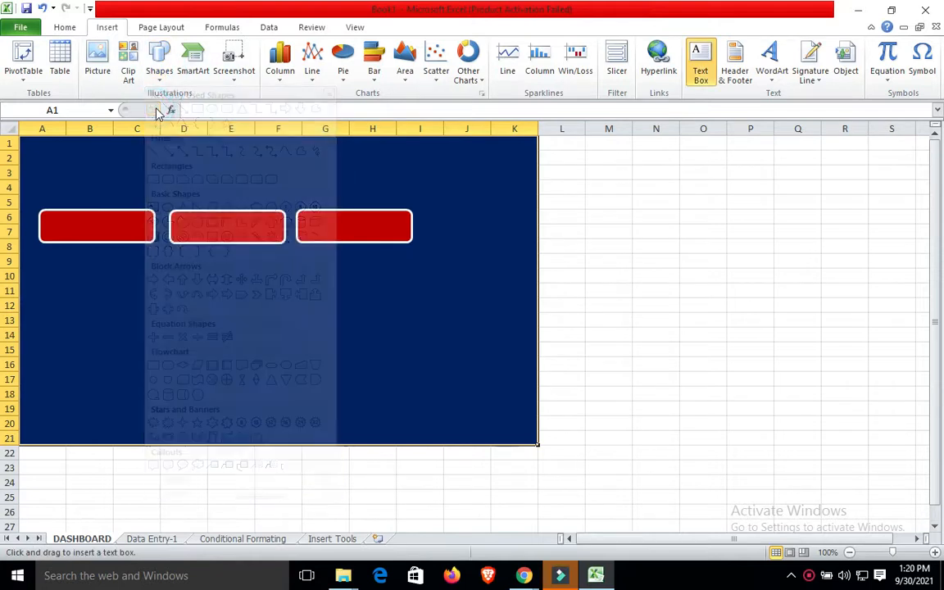
drag(149, 148, 369, 171)
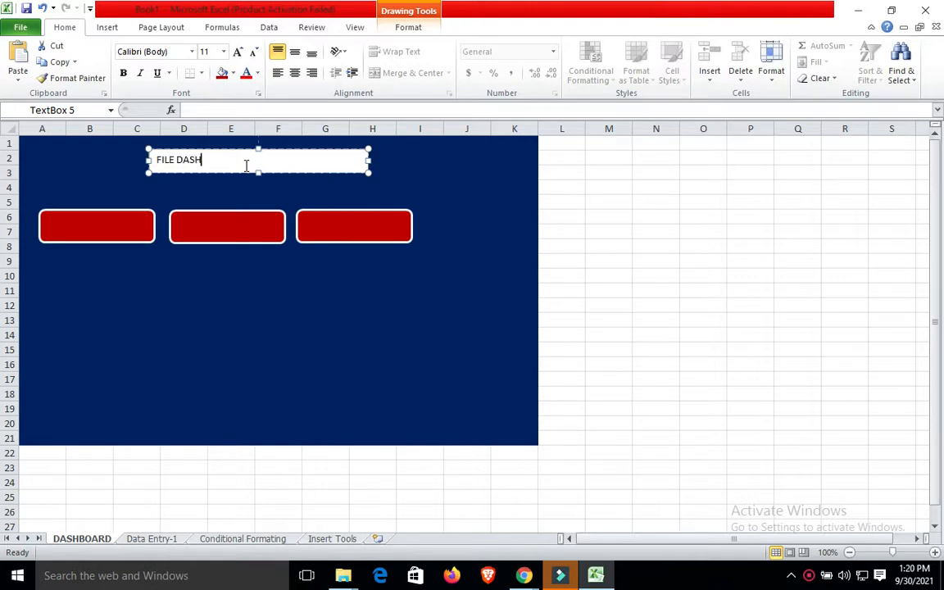
text(RD)
- Stretch the title text box across the full width of columns A to K and extend its upper edge into row 1
drag(148, 161, 18, 159)
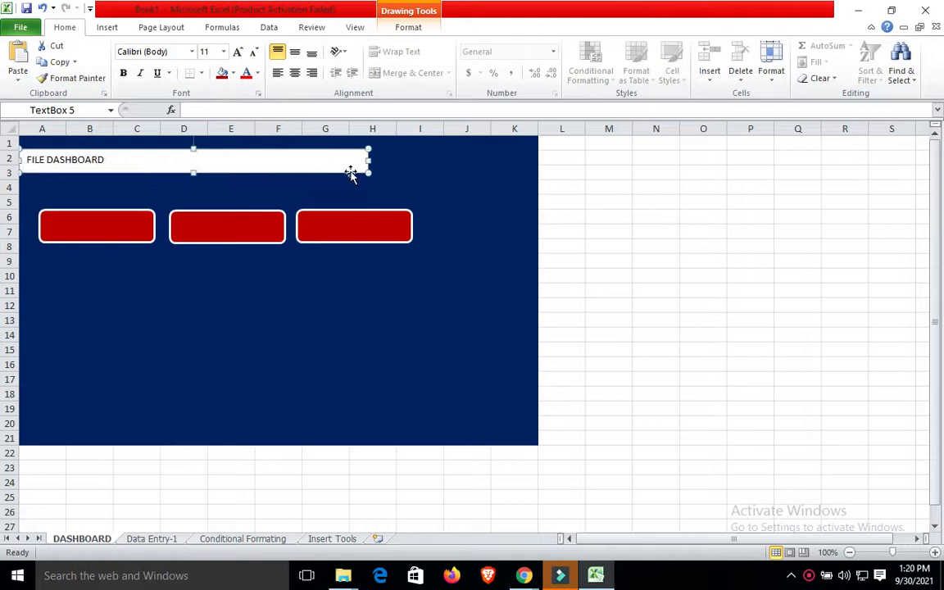
drag(370, 161, 538, 170)
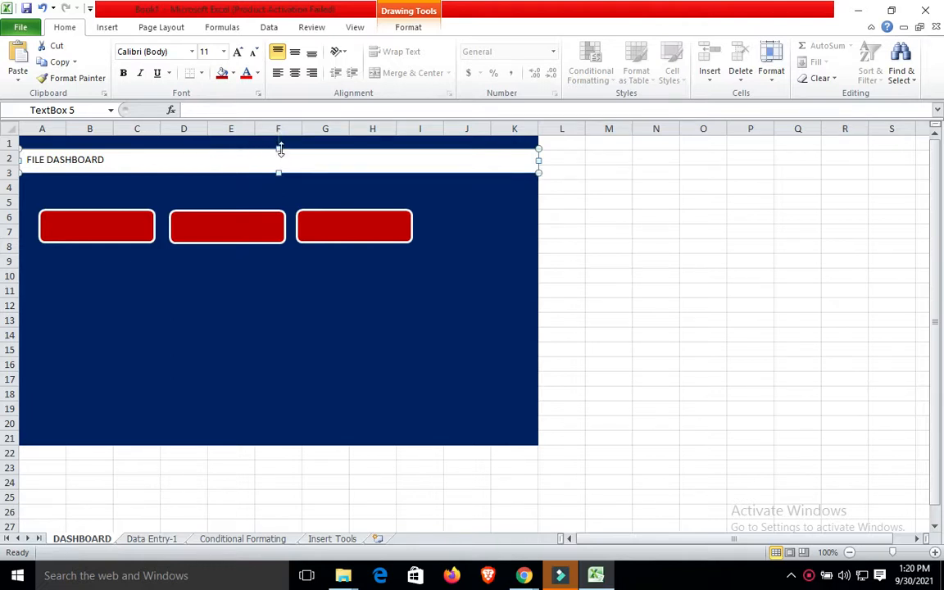
drag(280, 148, 279, 143)
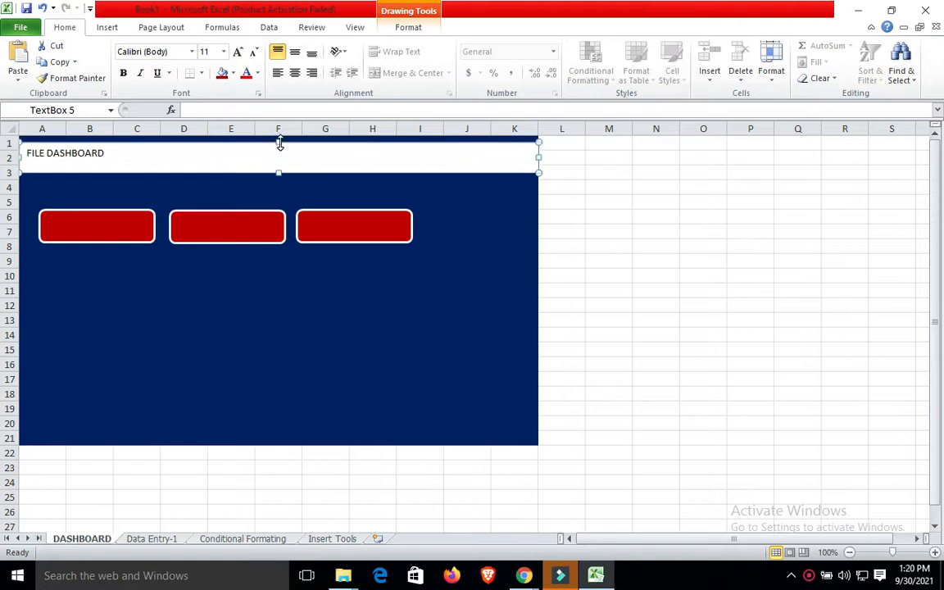
- Center the FILE DASHBOARD text horizontally, enlarge it to size 24 and make it bold
click(265, 149)
key(ctrl+a)
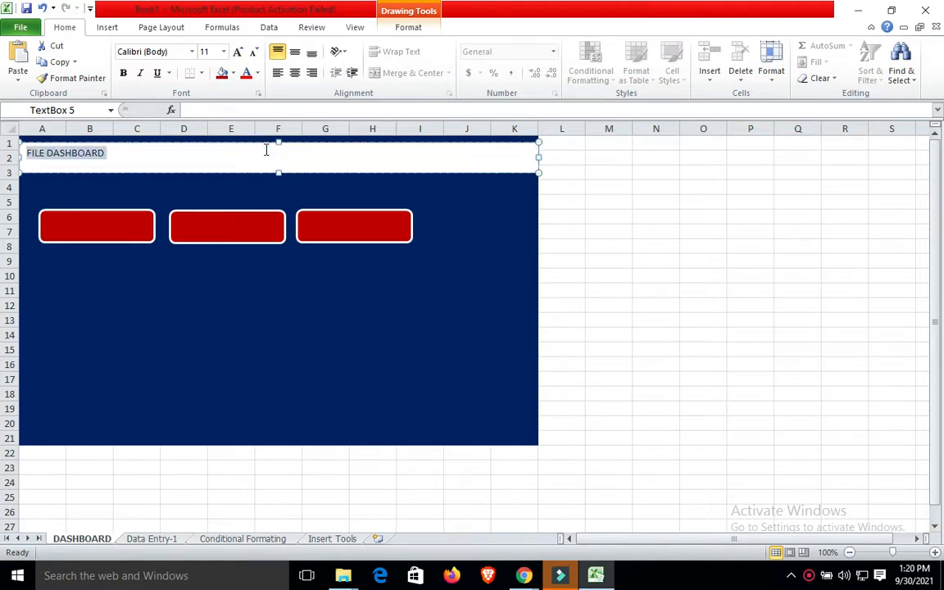
click(295, 73)
click(238, 53)
click(238, 53)
click(237, 52)
click(237, 53)
click(237, 53)
click(238, 52)
click(238, 52)
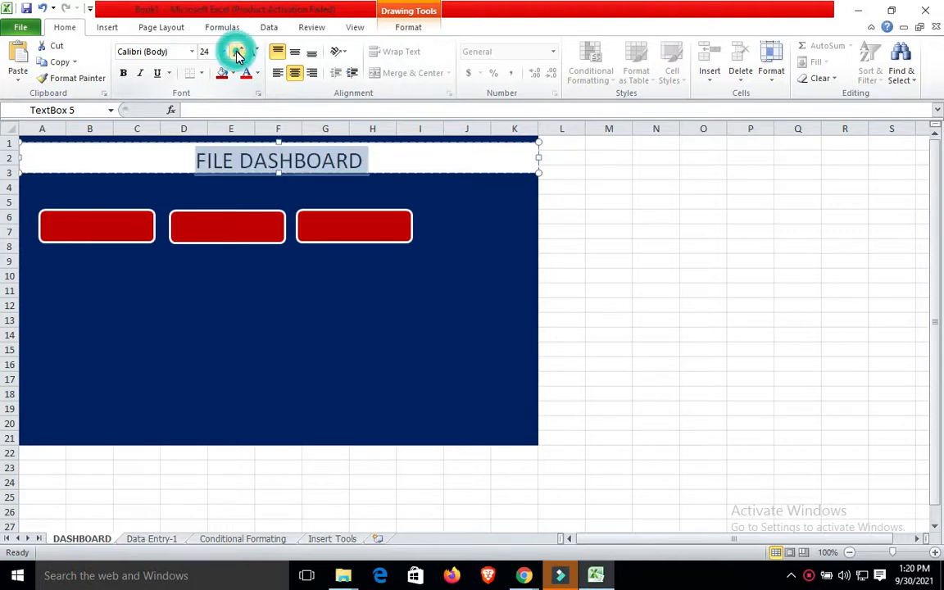
click(123, 73)
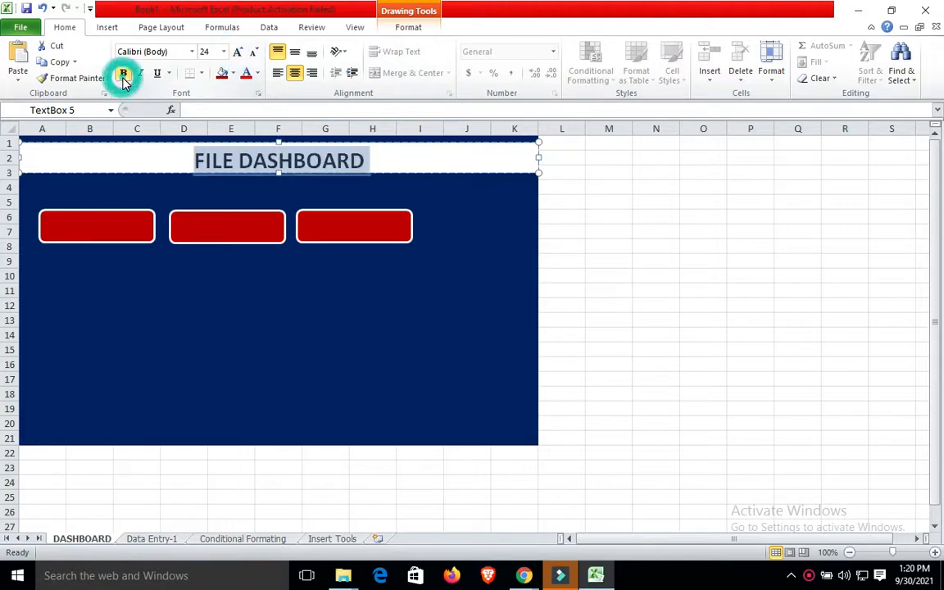
click(681, 232)
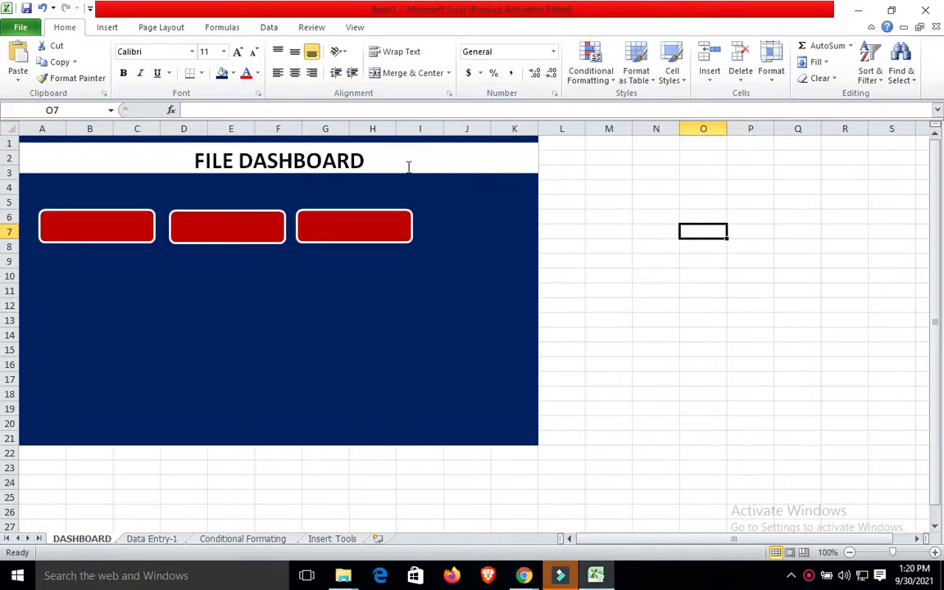
- Align the FILE DASHBOARD title vertically to the middle of its text box
click(276, 156)
click(185, 156)
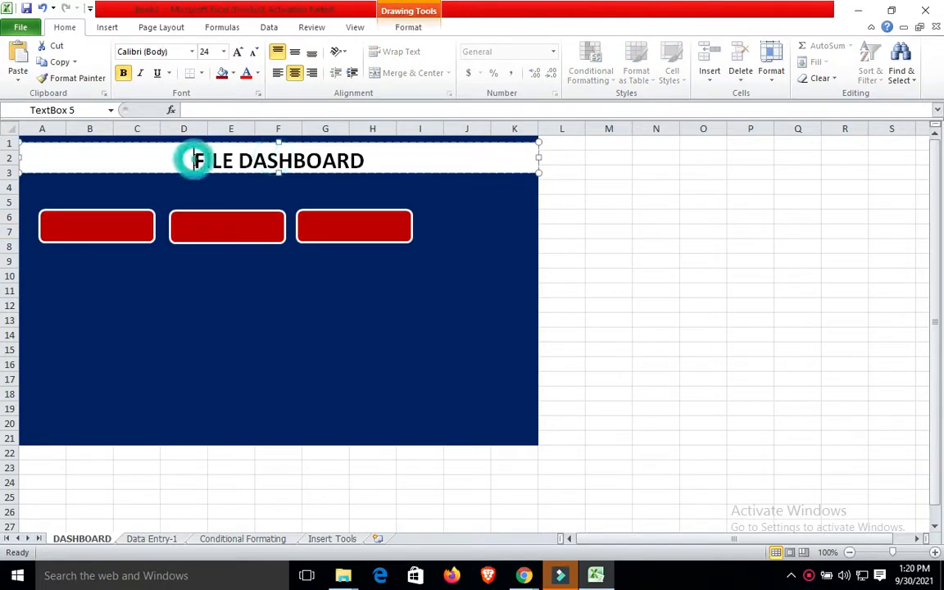
click(295, 53)
click(499, 213)
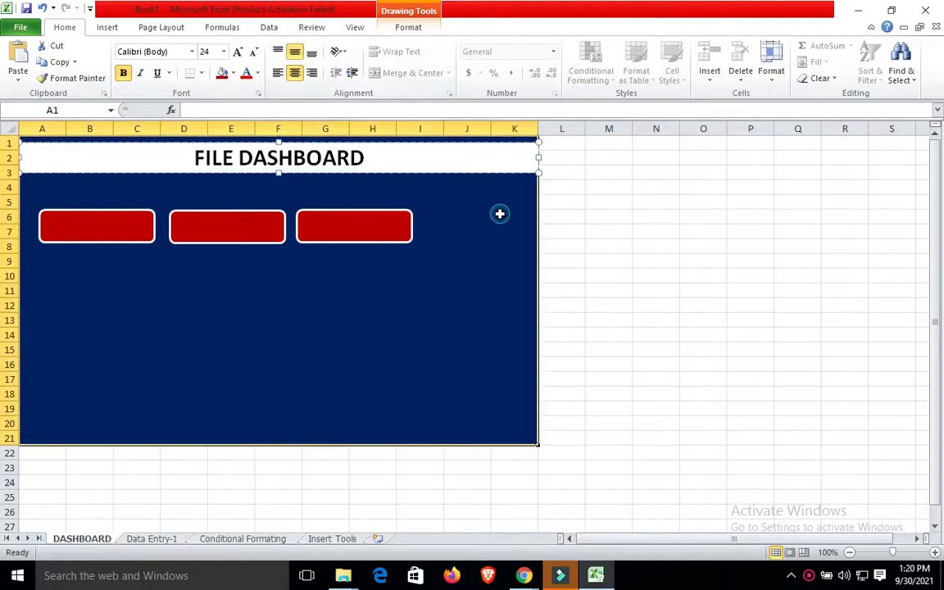
- Add the label Data Entry-1 to the first red rectangle, over columns A to C
click(122, 228)
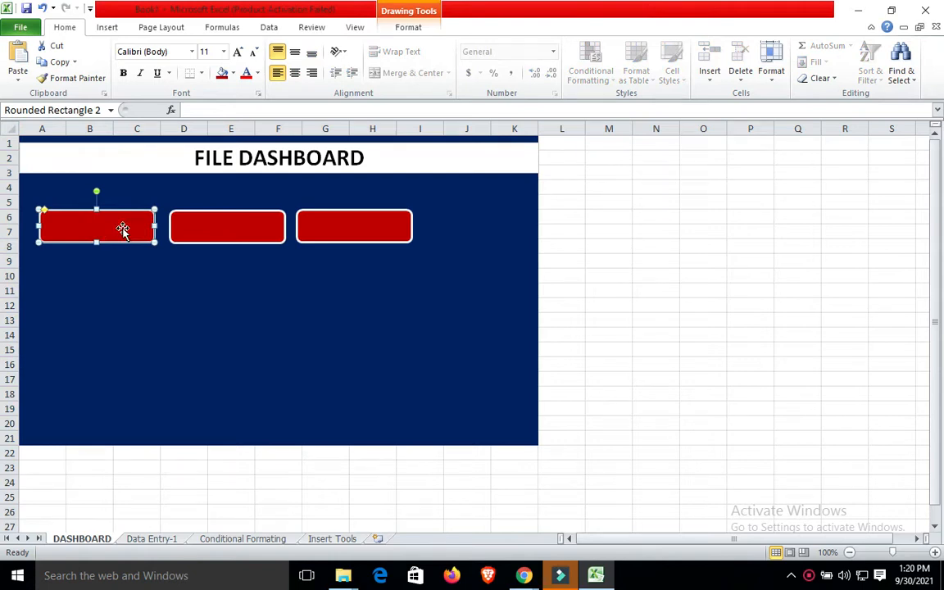
right_click(122, 228)
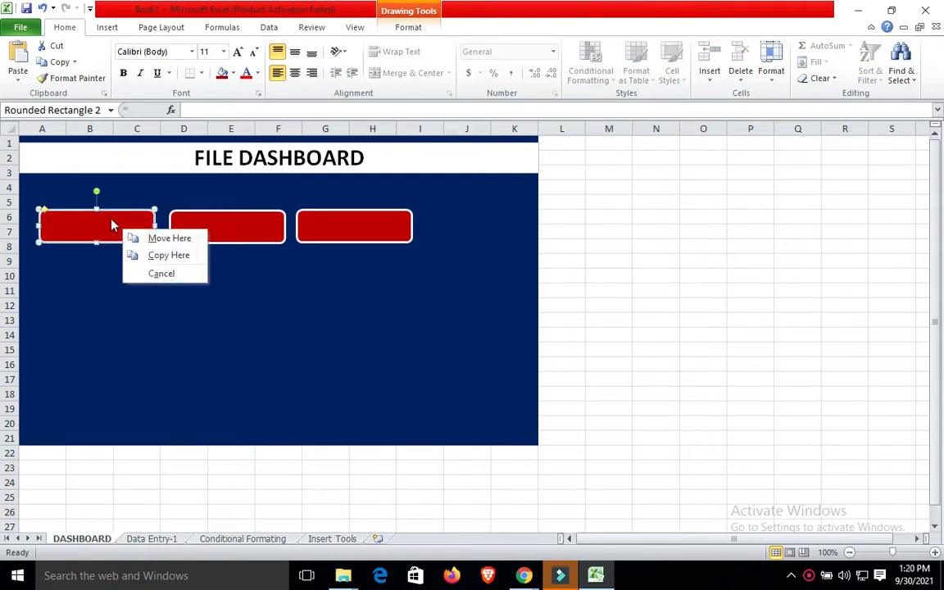
click(111, 219)
right_click(110, 220)
click(111, 220)
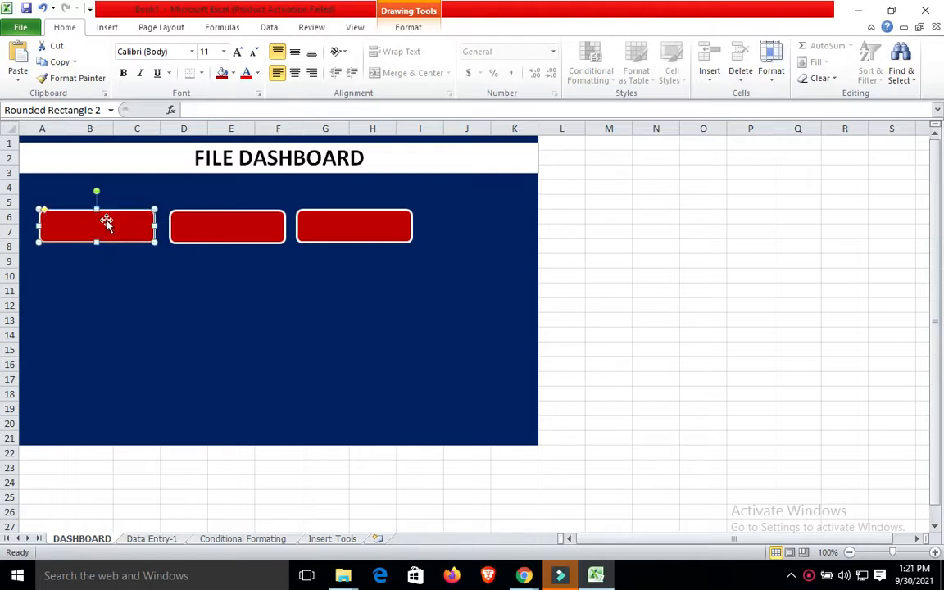
text(Data Entry-1)
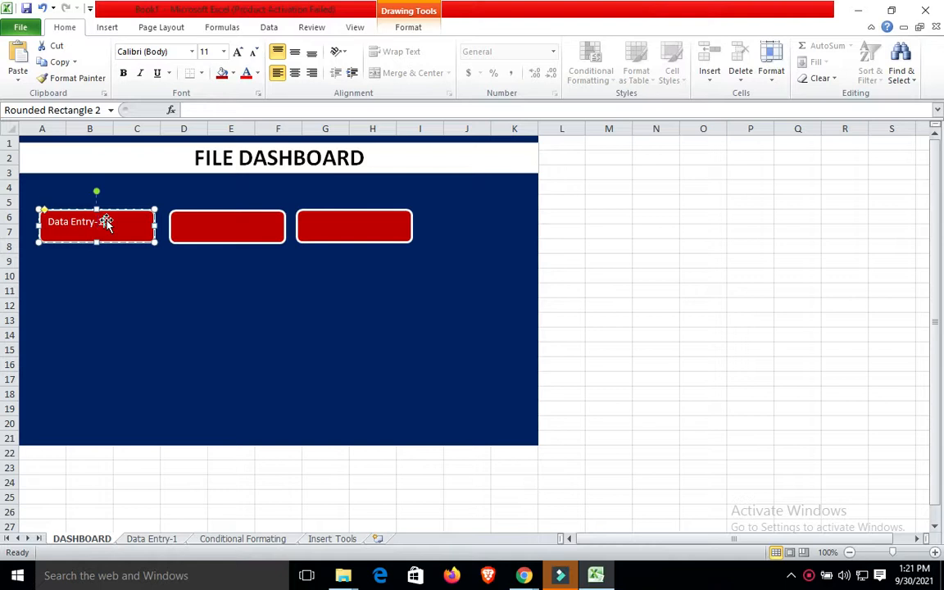
- Enlarge the Data Entry-1 label text to size 16
drag(48, 220, 109, 221)
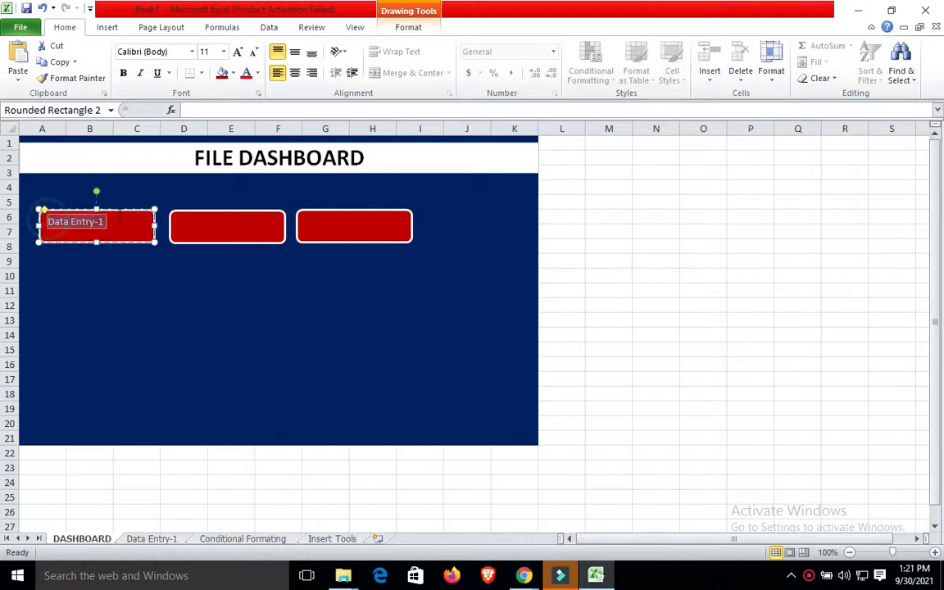
click(235, 51)
click(236, 52)
click(235, 52)
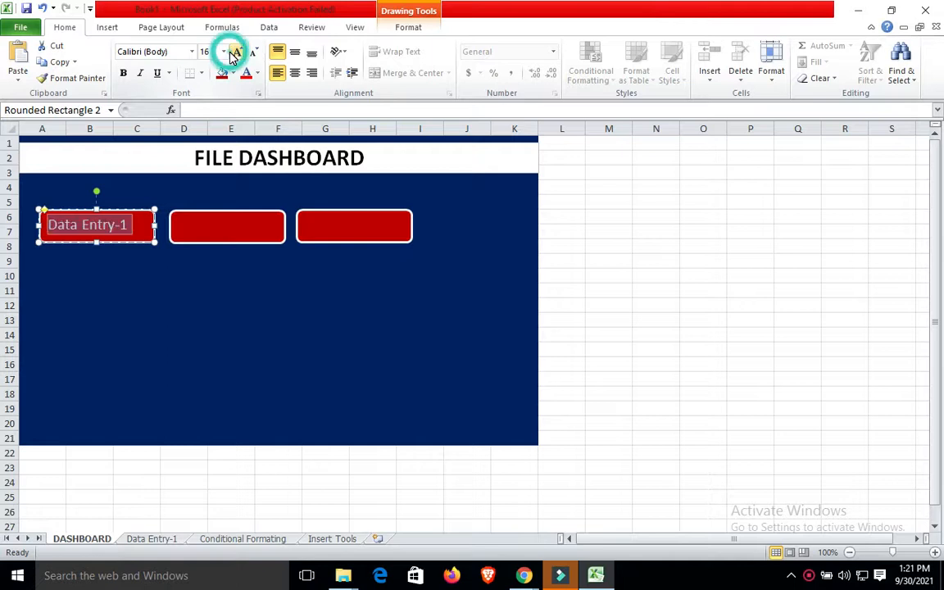
- Center the Data Entry-1 label vertically and horizontally within its red rectangle
click(295, 54)
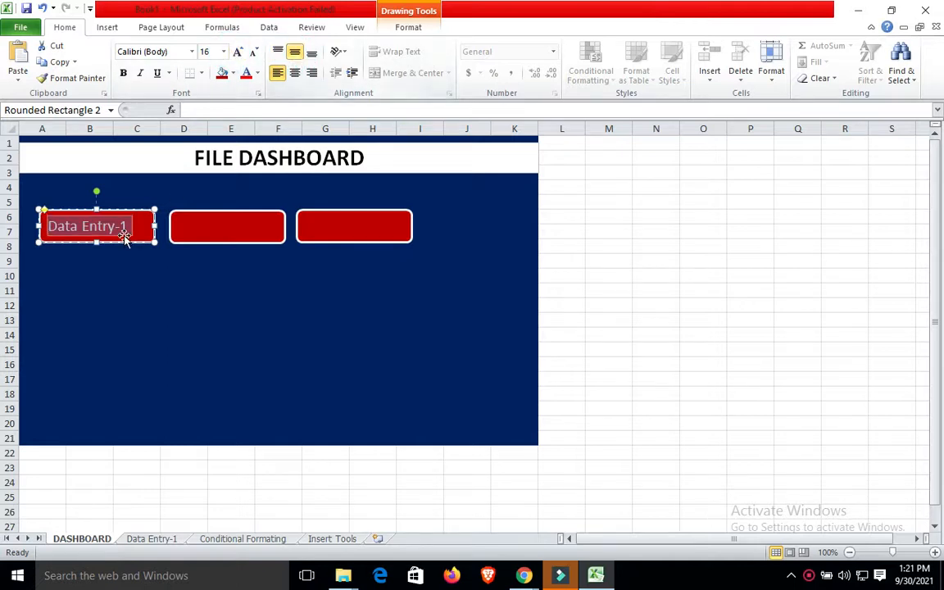
click(294, 79)
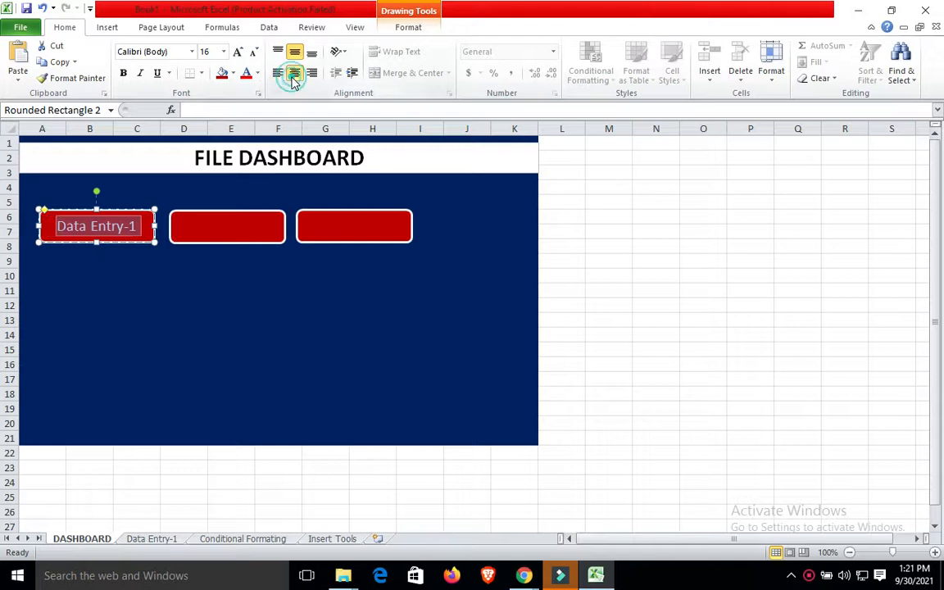
- Add the label Conditional Formating to the second red rectangle, over columns D to F
click(216, 230)
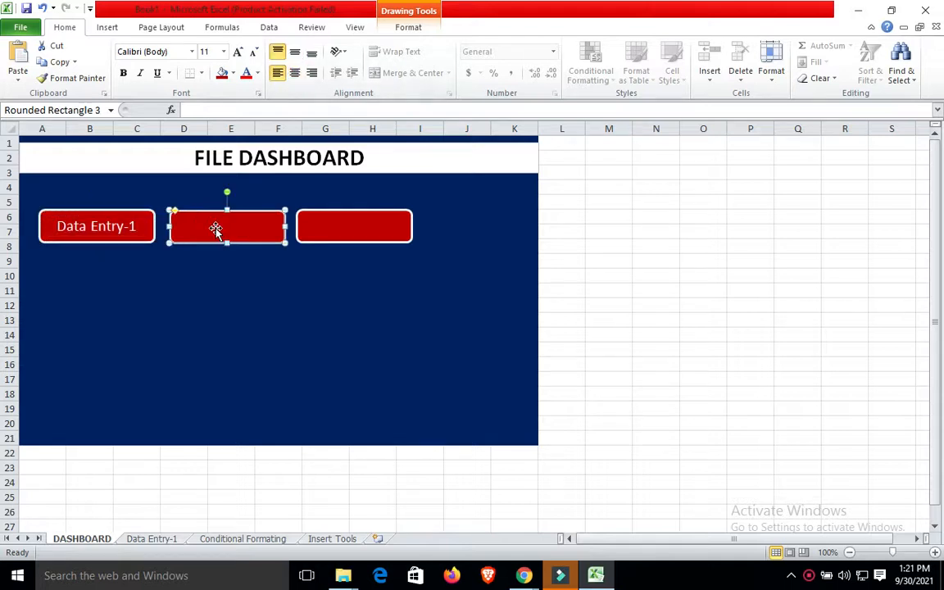
right_click(218, 233)
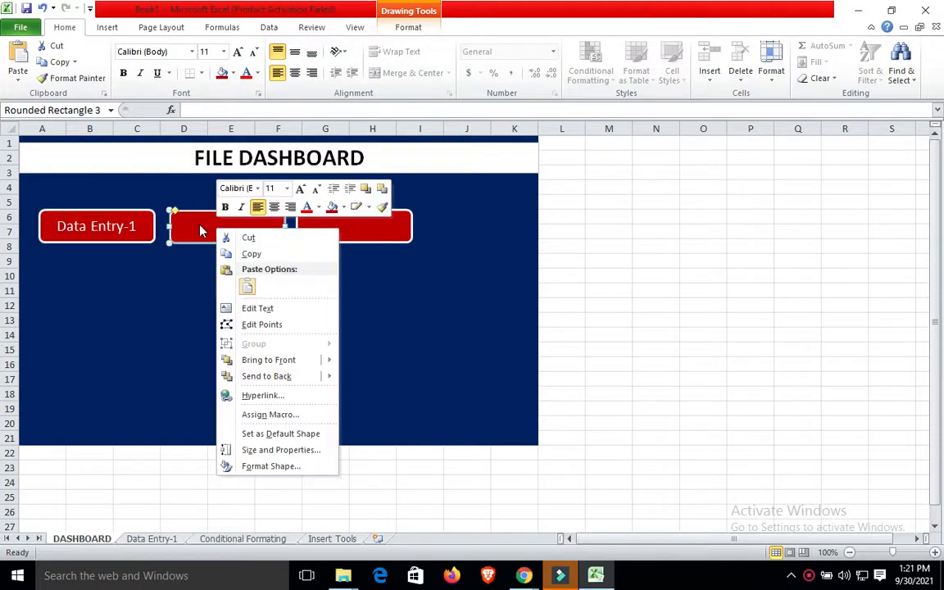
click(250, 308)
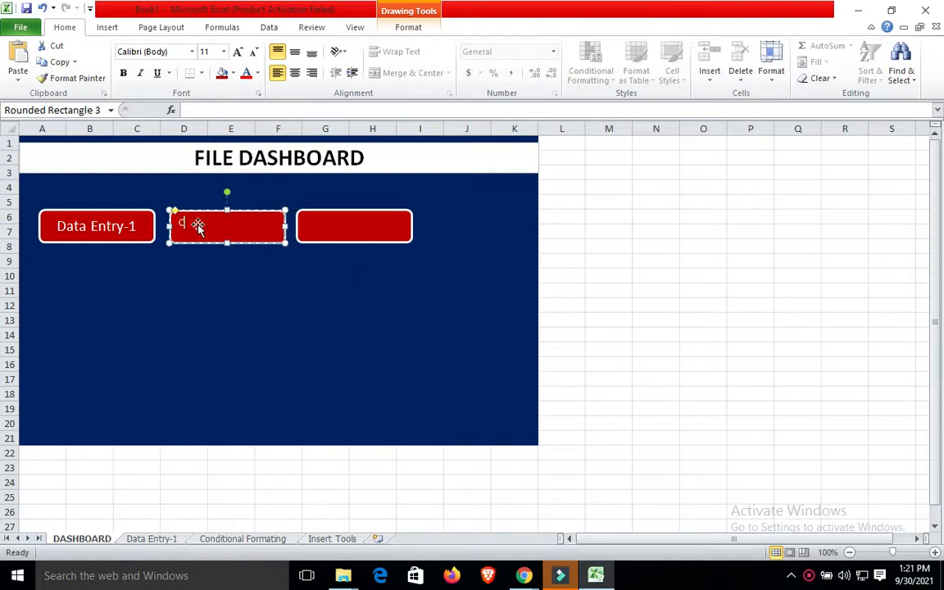
text(Conditional Form)
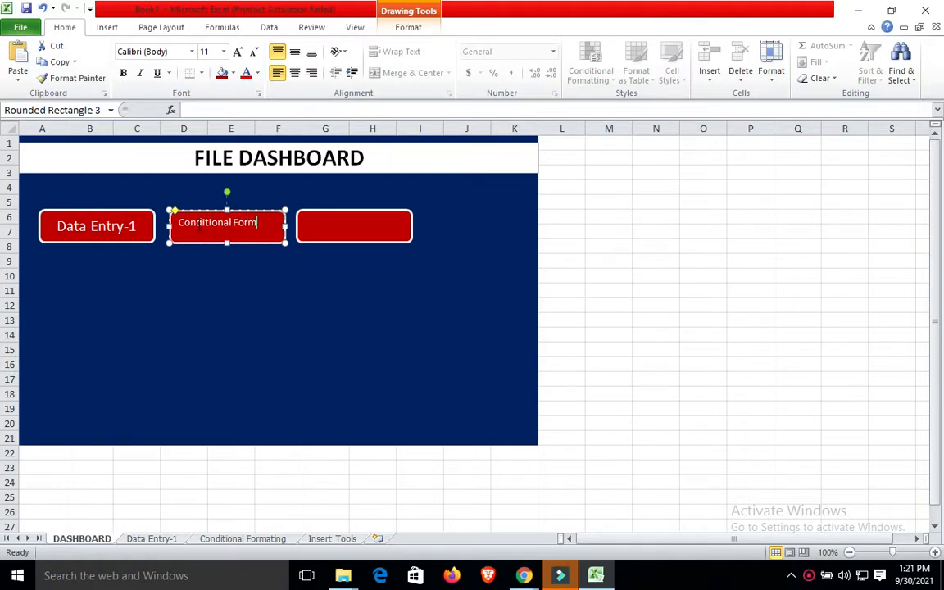
text(ng)
- Center the Conditional Formating label horizontally and vertically in its rectangle and enlarge its text to size 14
key(ctrl+a)
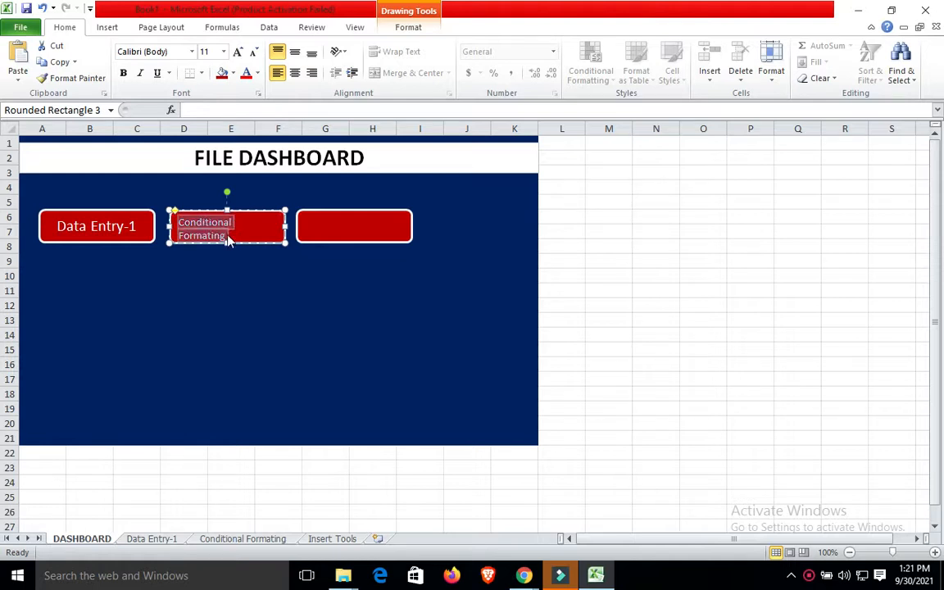
click(295, 72)
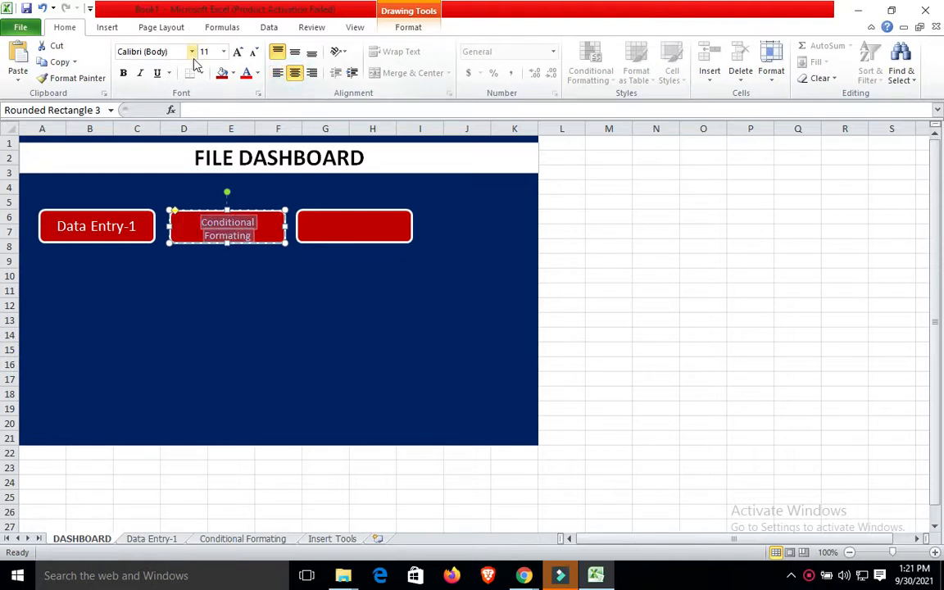
click(123, 73)
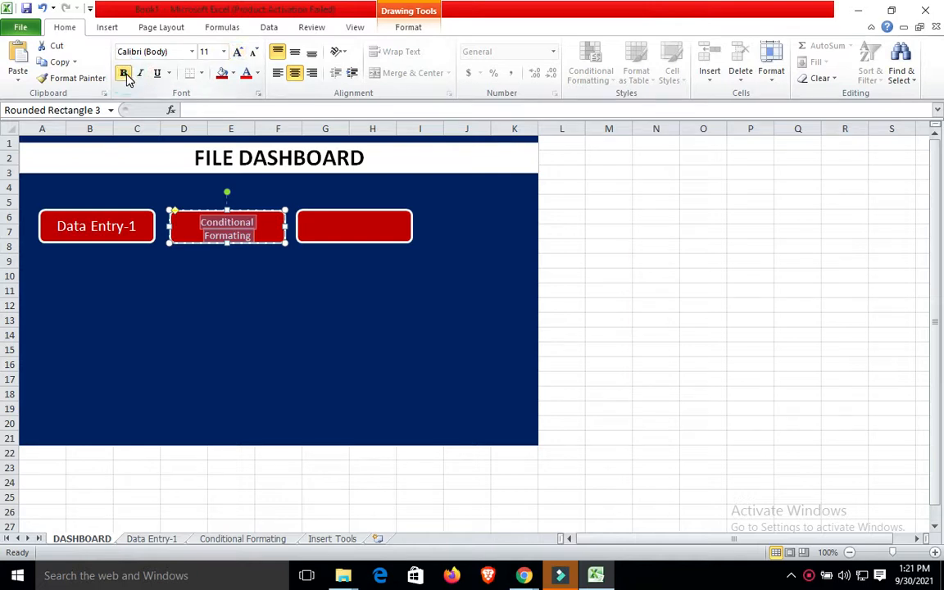
click(124, 73)
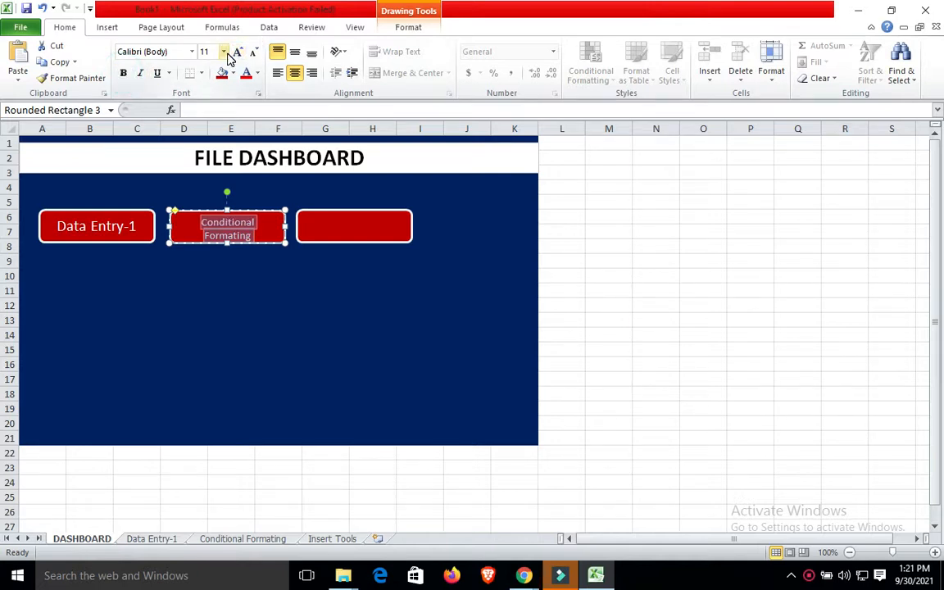
click(237, 52)
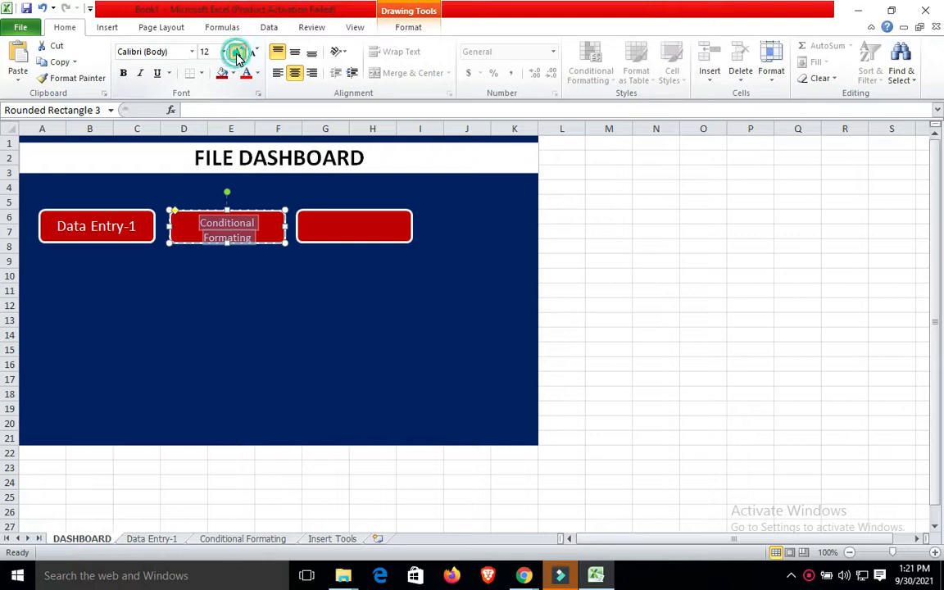
click(237, 53)
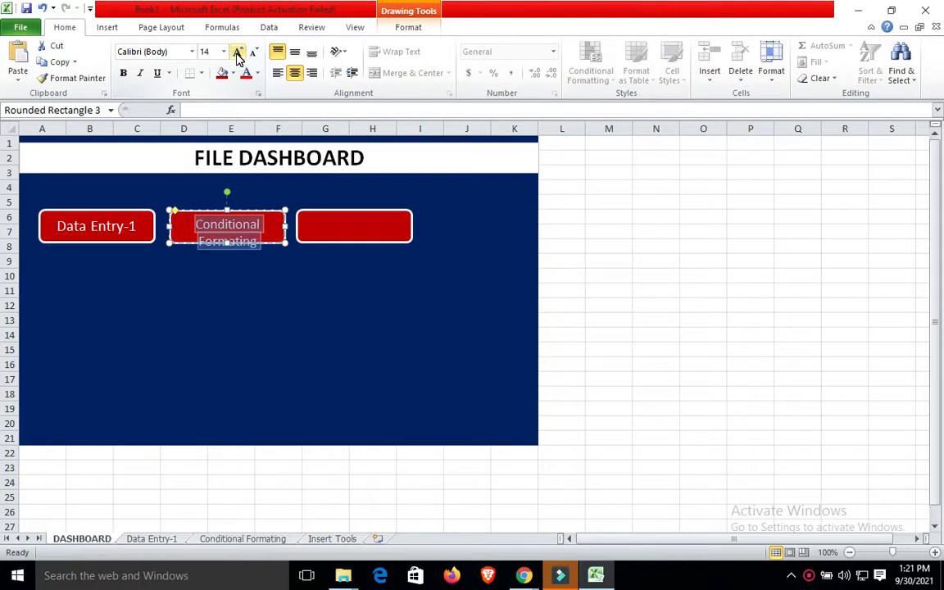
click(295, 52)
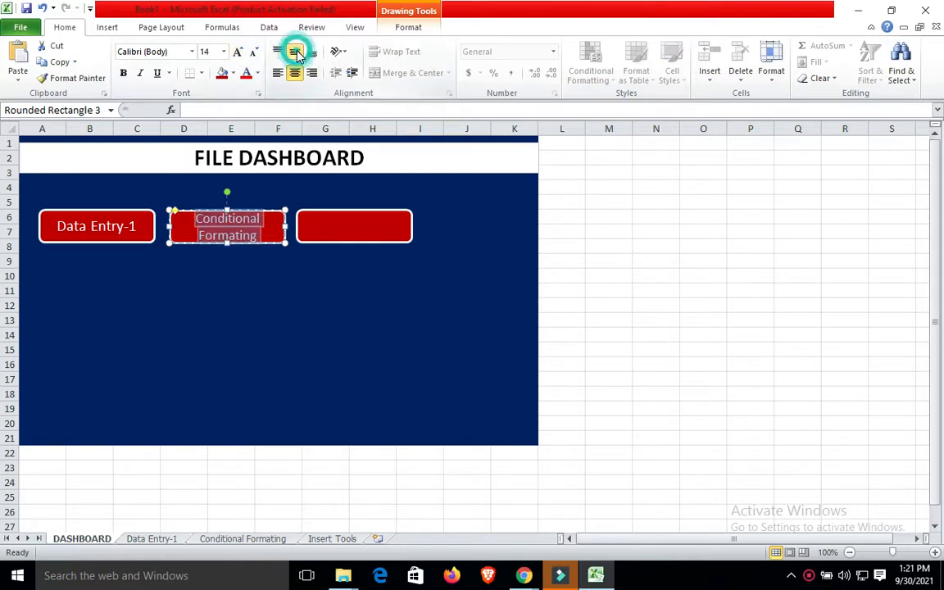
click(339, 258)
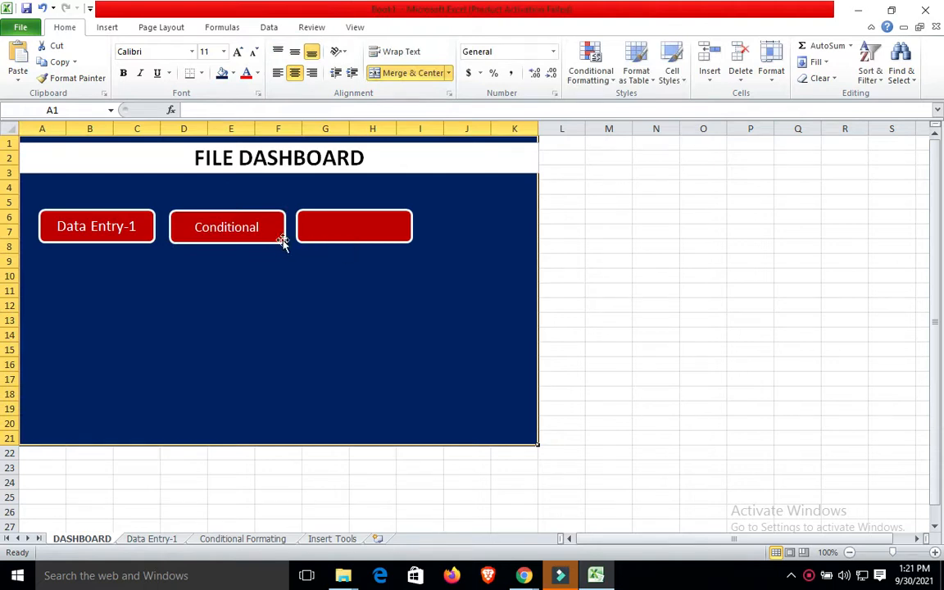
- Add the label INSERT TOOLS to the third red rectangle and center it horizontally and vertically
click(350, 227)
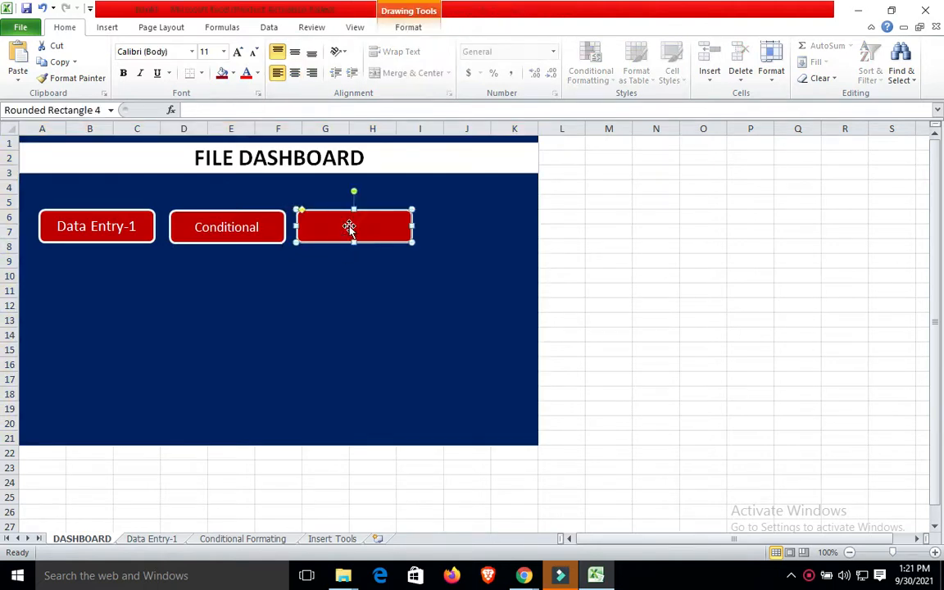
right_click(350, 227)
click(394, 306)
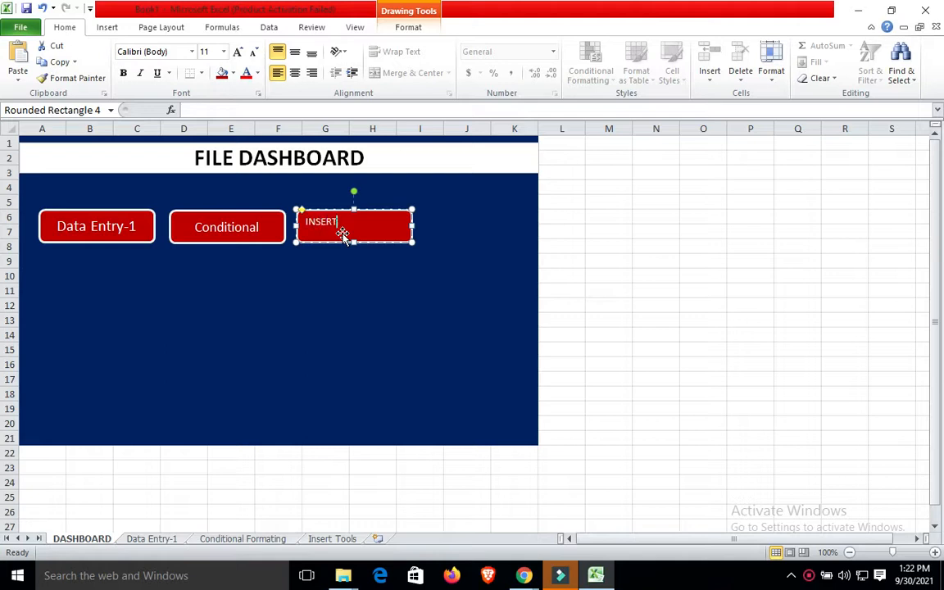
text(OOLS)
click(294, 73)
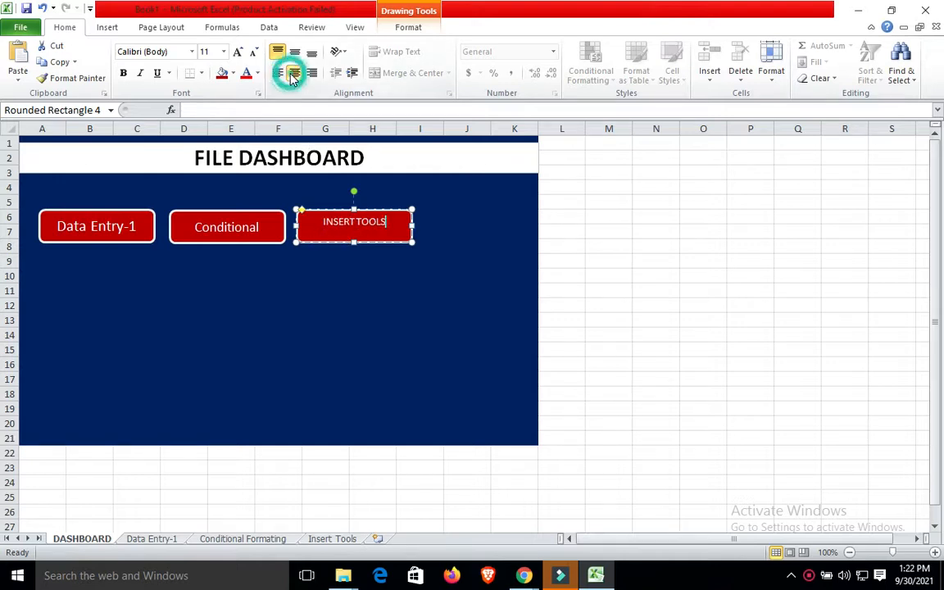
click(296, 53)
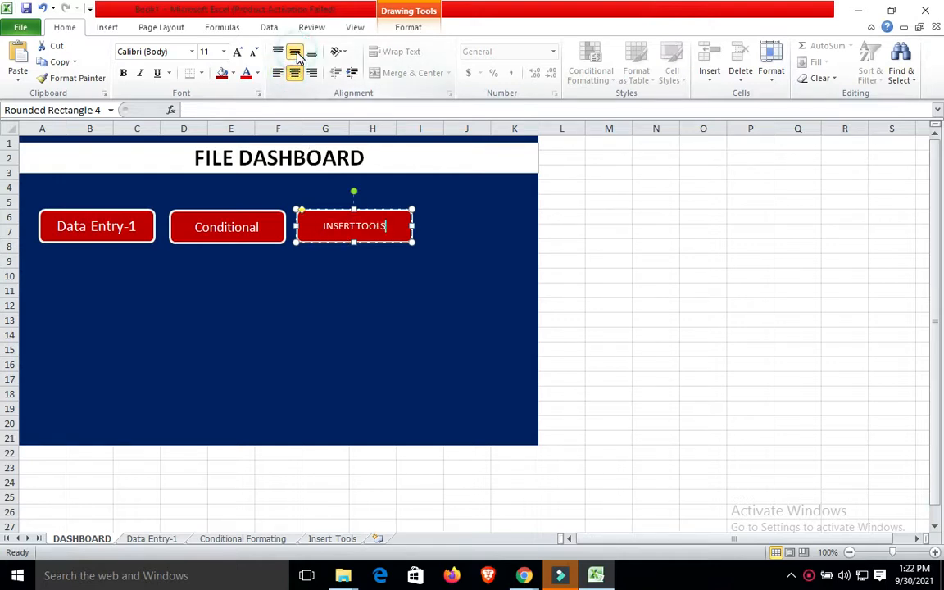
click(446, 276)
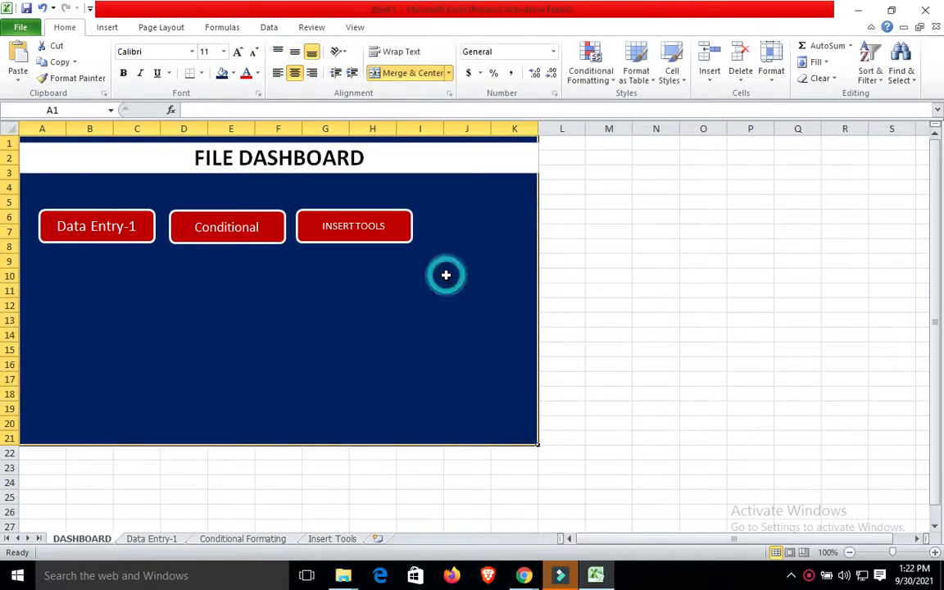
click(295, 73)
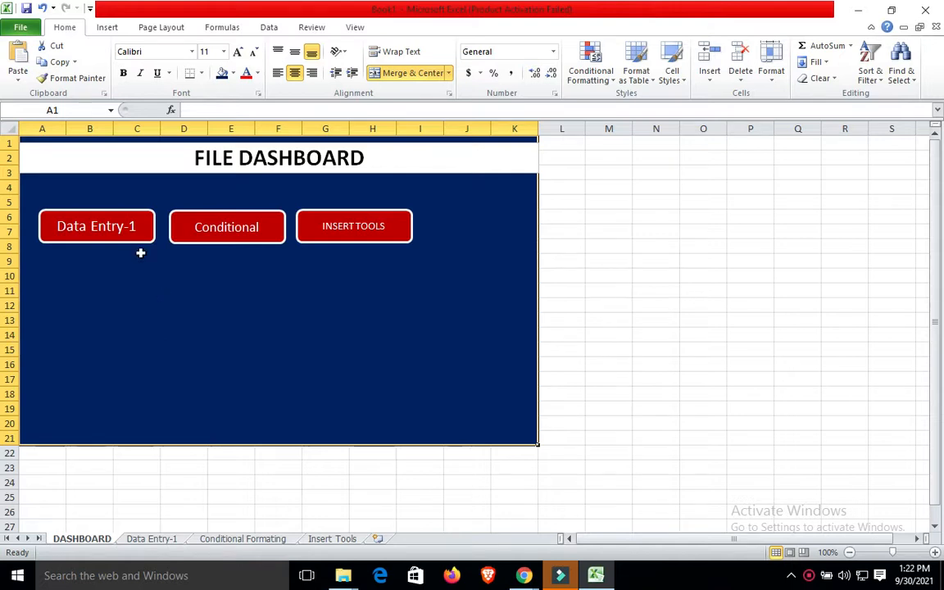
- Enlarge the INSERT TOOLS label text to size 14
click(323, 229)
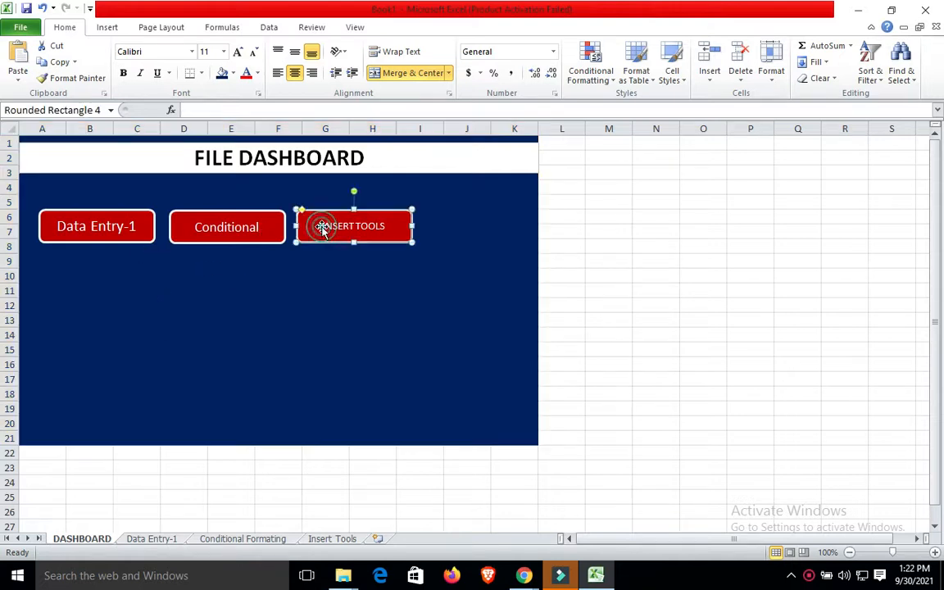
click(243, 224)
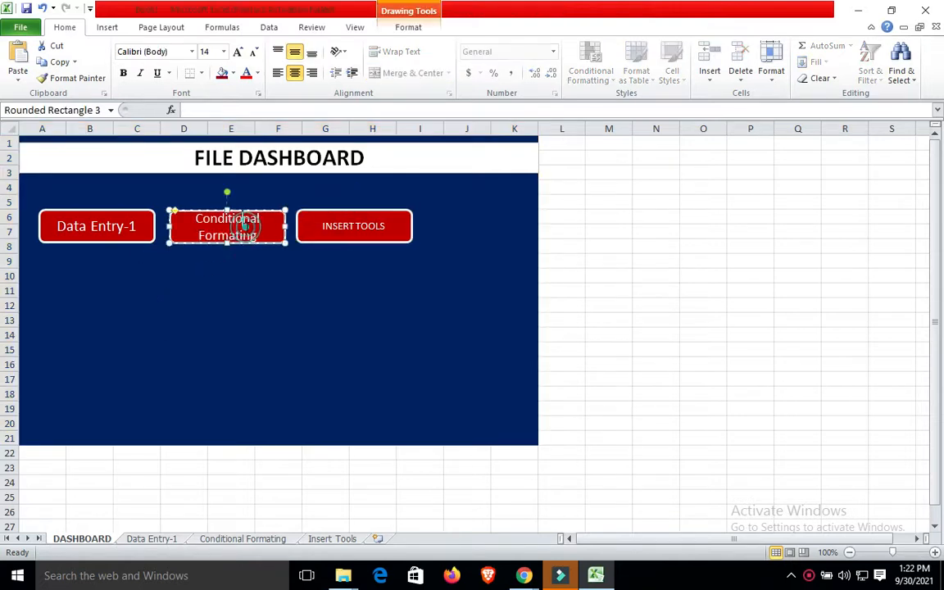
click(342, 226)
drag(325, 226, 389, 226)
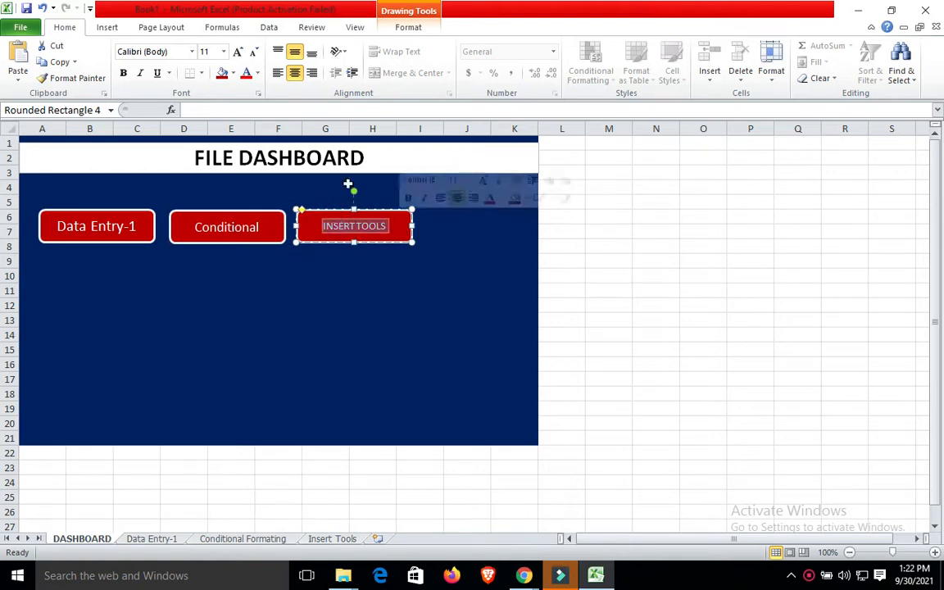
click(237, 52)
click(237, 52)
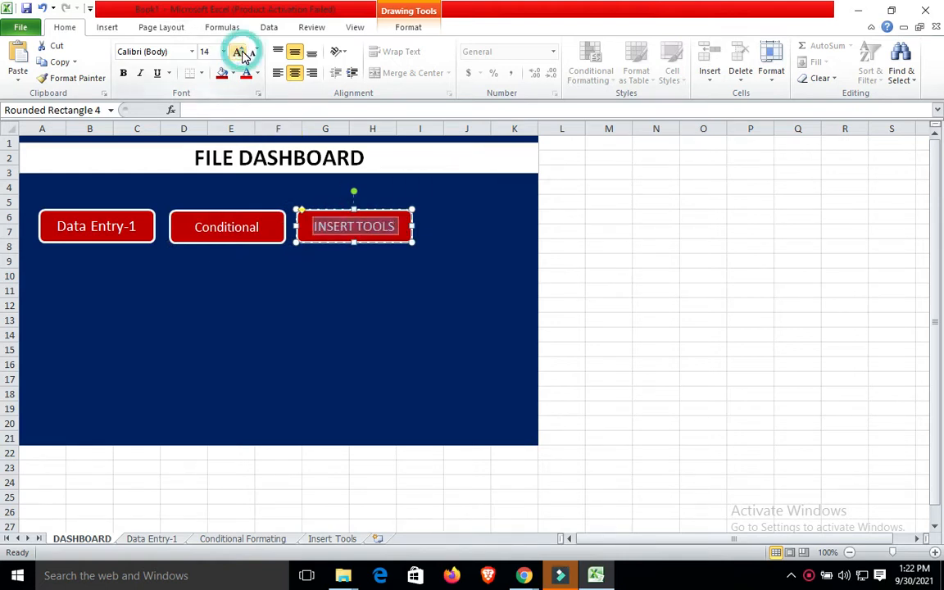
click(597, 281)
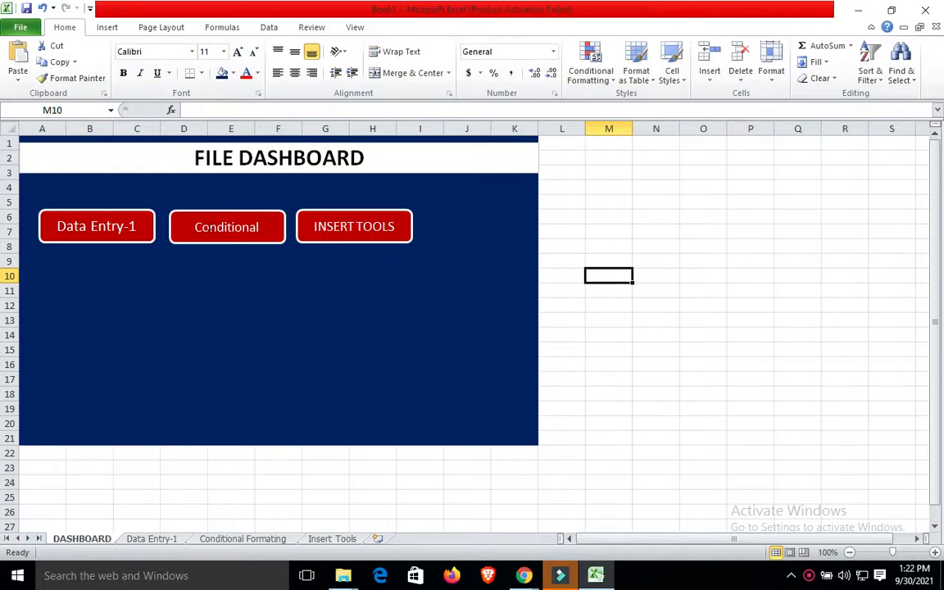
- Enlarge the Conditional Formating label on the second red rectangle by two font-size increments
click(192, 228)
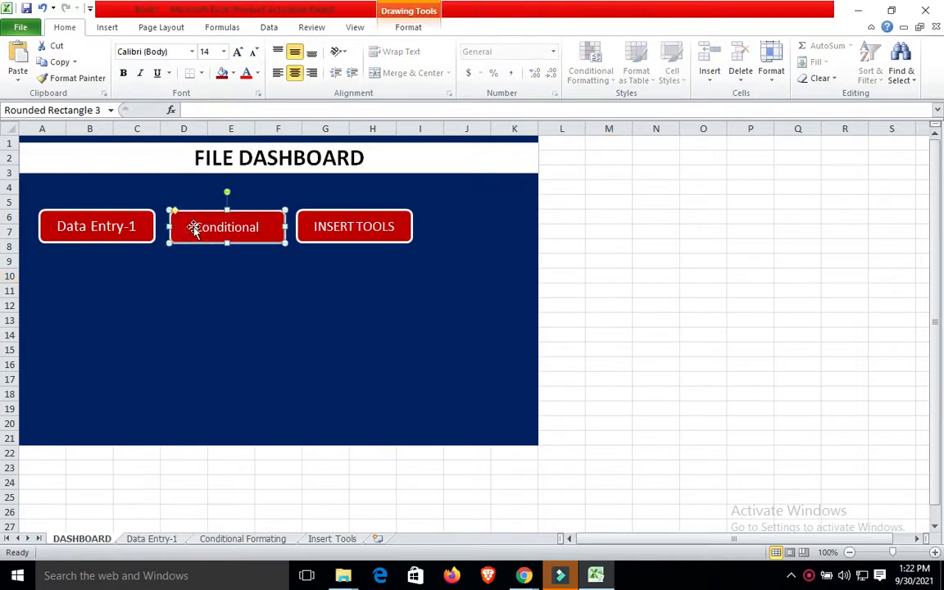
click(237, 52)
click(238, 52)
click(670, 261)
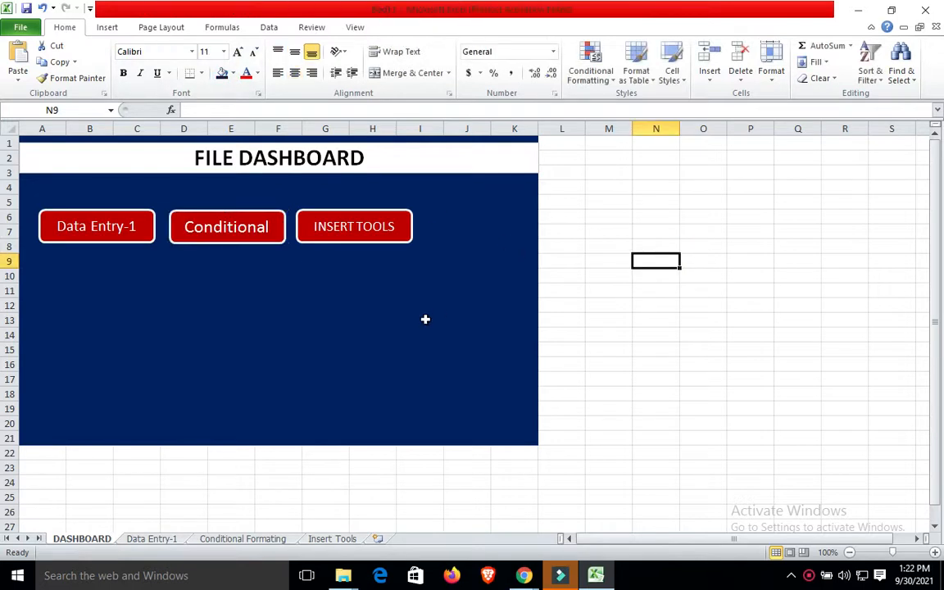
- Hyperlink the Data Entry-1 rectangle to cell A1 of the Data Entry-1 sheet in this workbook
click(128, 214)
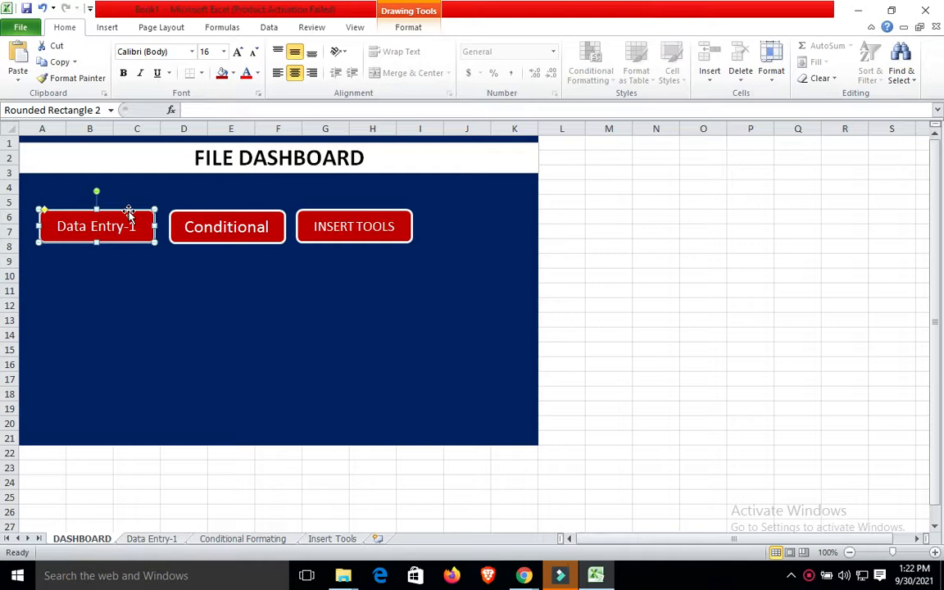
click(106, 29)
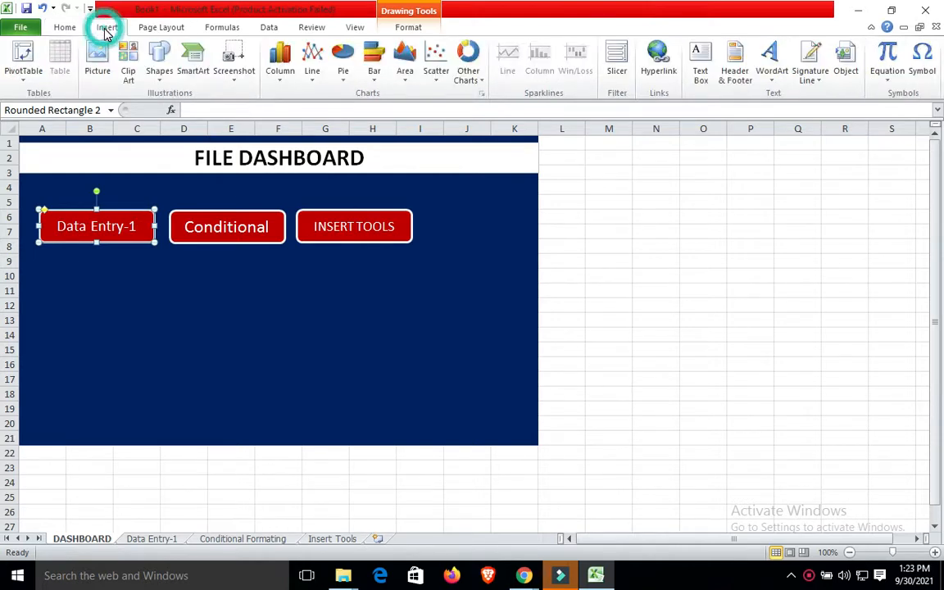
click(659, 72)
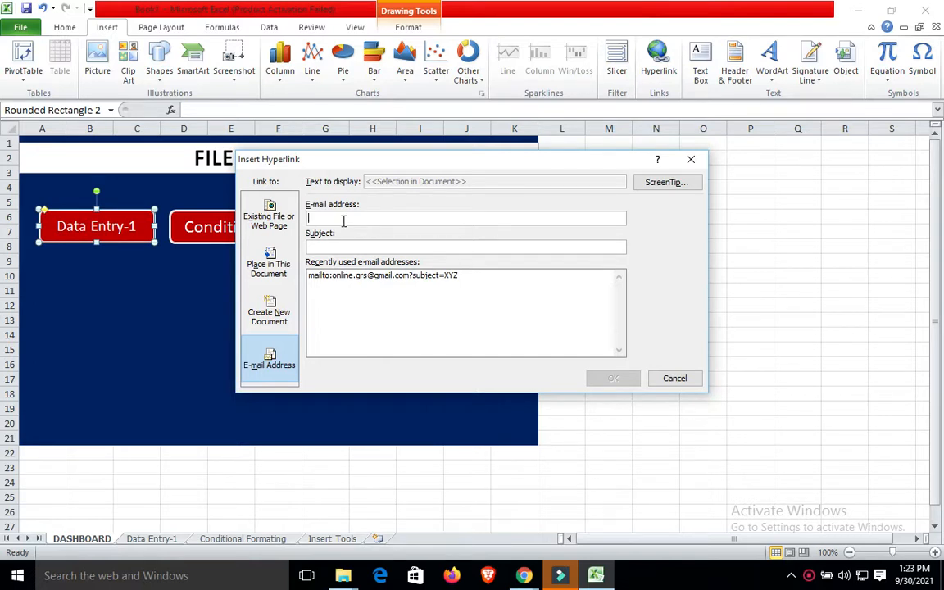
click(277, 280)
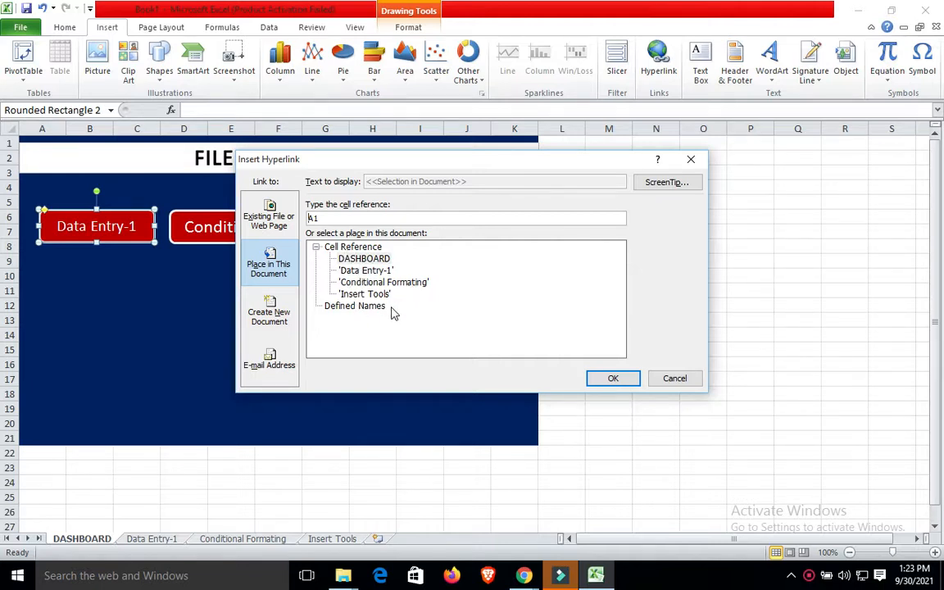
click(361, 271)
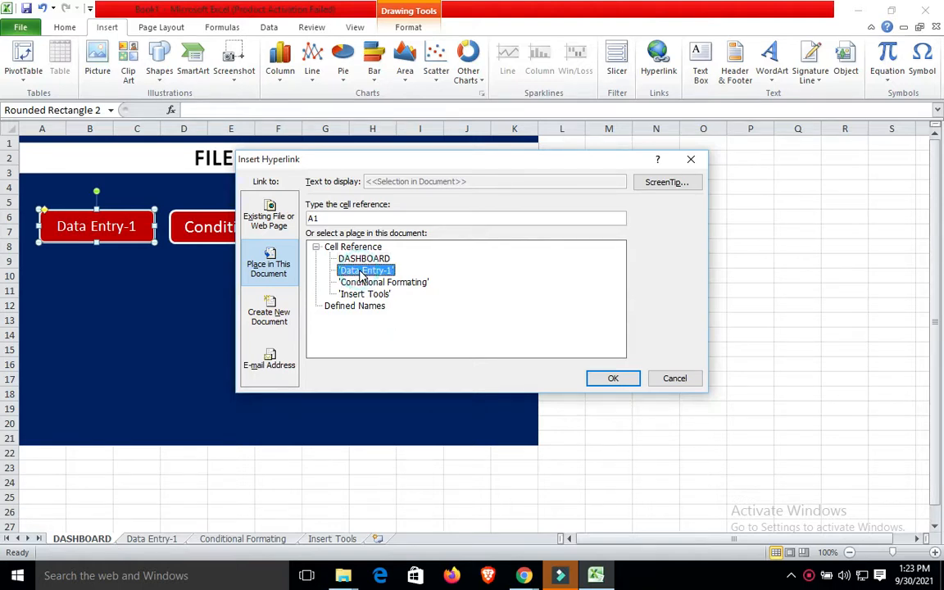
click(613, 379)
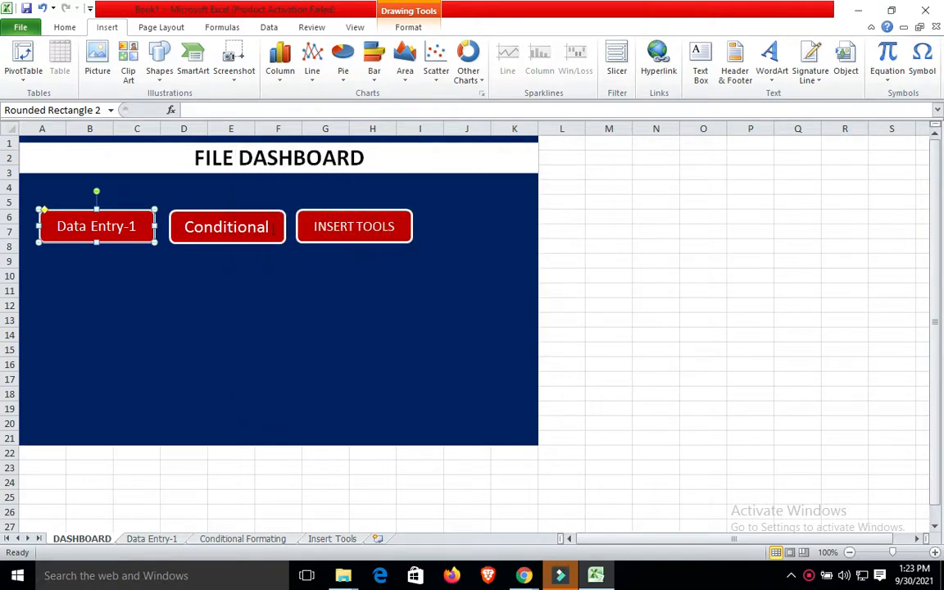
- Hyperlink the Conditional rectangle to cell A1 of the Conditional Formating sheet in this workbook
click(271, 236)
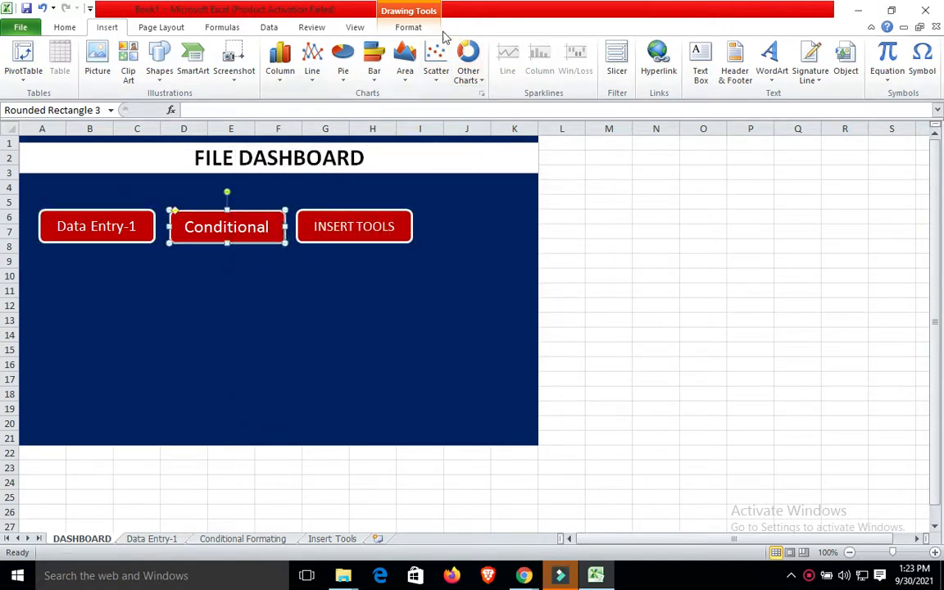
click(658, 65)
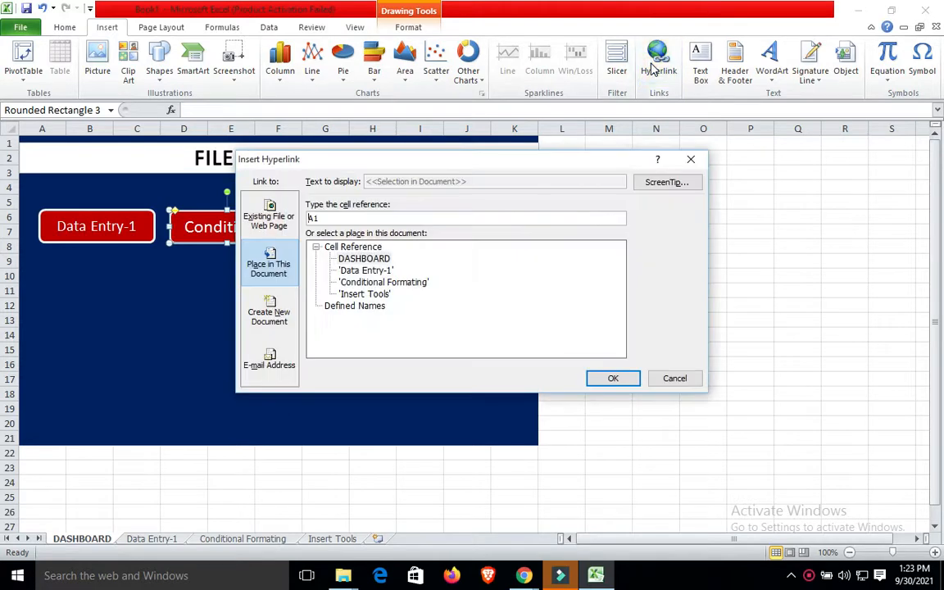
click(260, 258)
click(380, 282)
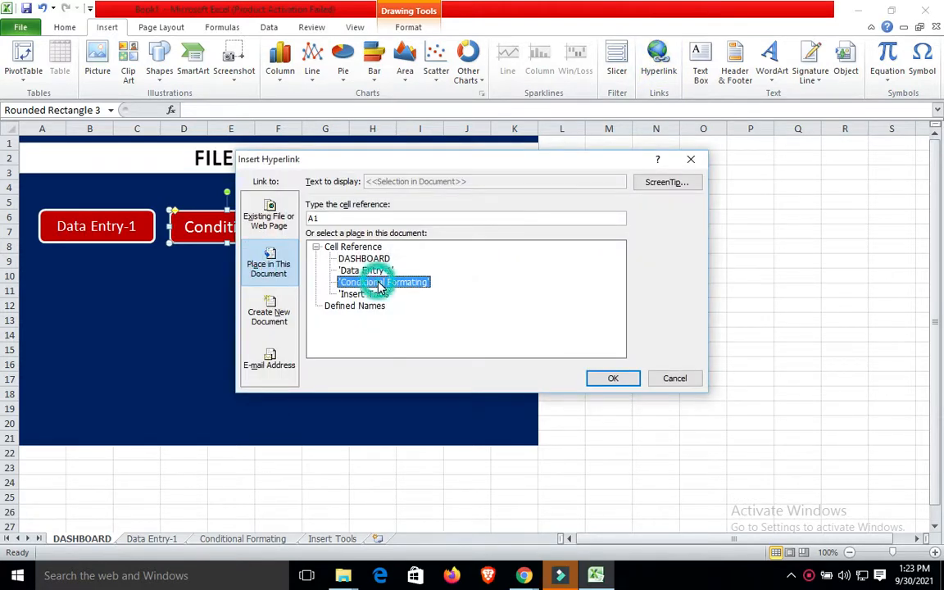
click(601, 377)
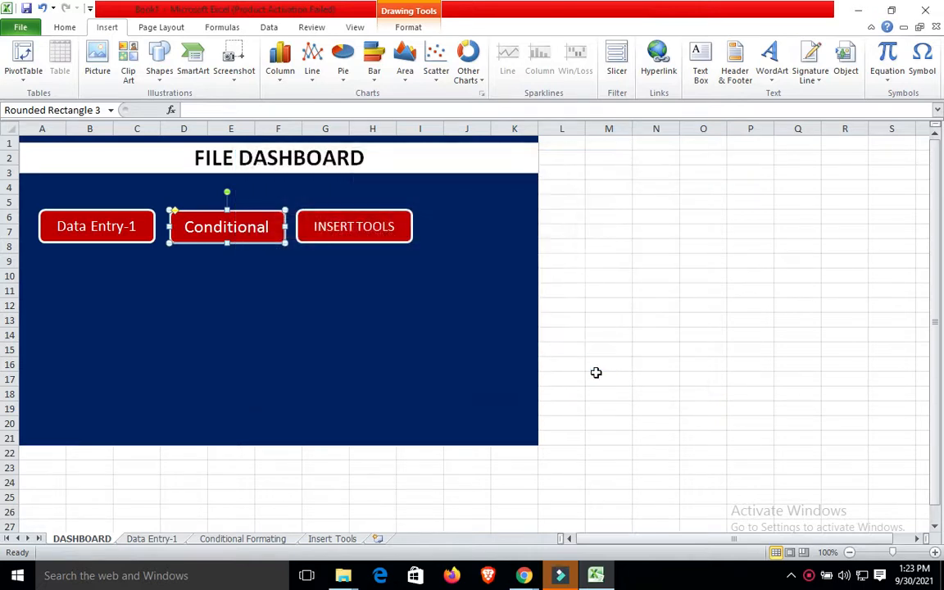
- Hyperlink the INSERT TOOLS rectangle to cell A1 of the Insert Tools sheet in this workbook
click(380, 240)
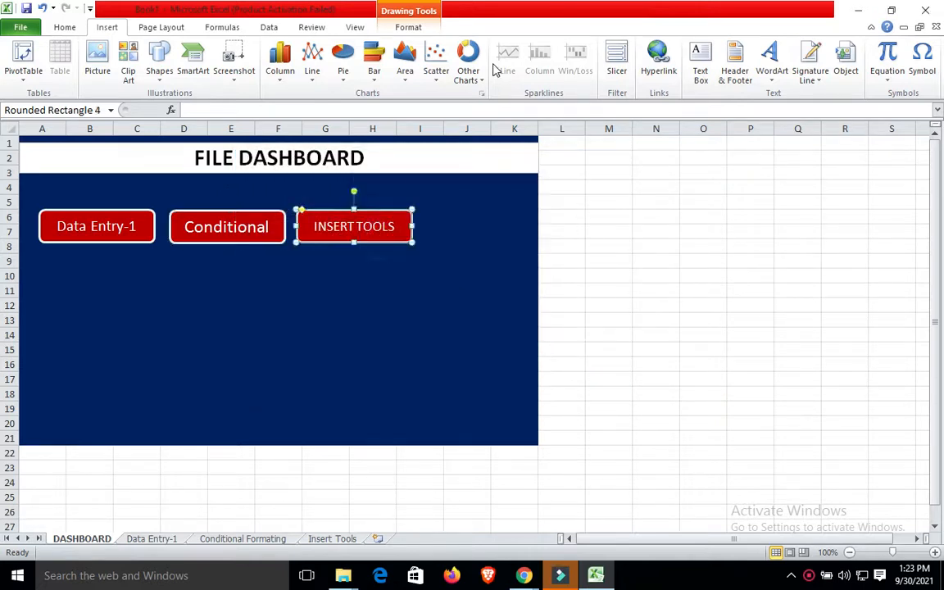
click(654, 71)
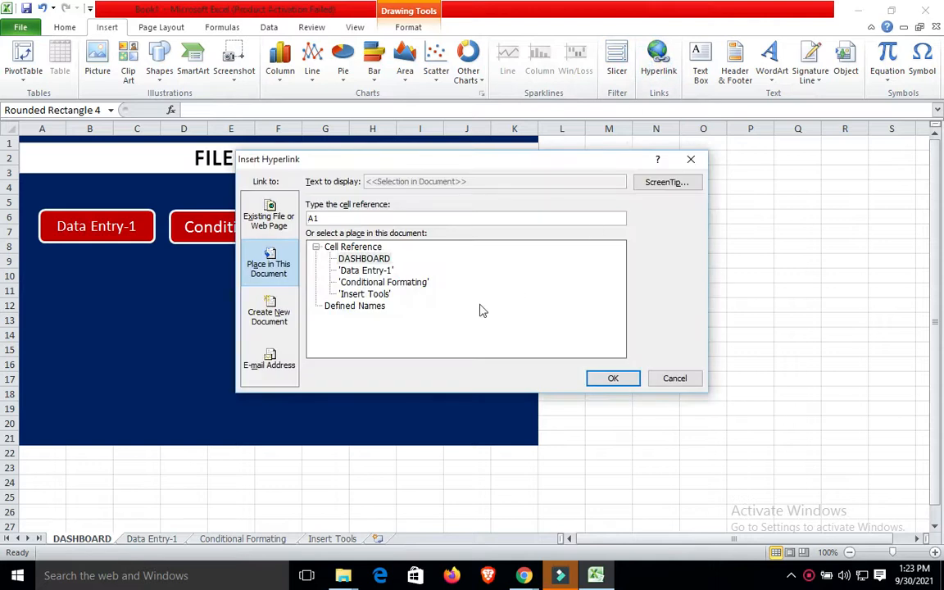
click(354, 295)
click(620, 378)
click(621, 376)
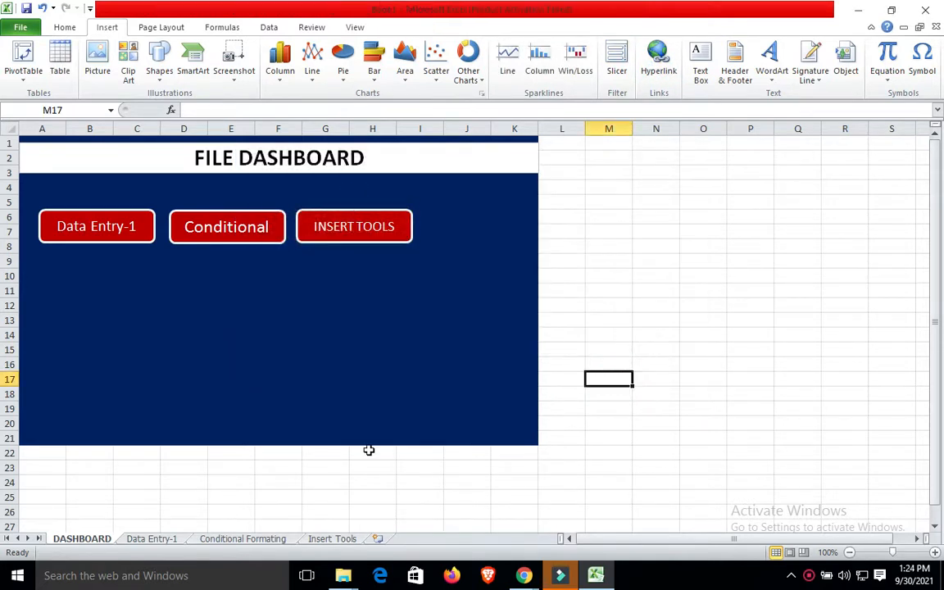
- Draw a rounded rectangle about 0.78" wide and 0.33" high over cell M1 of the Data Entry-1 sheet
click(155, 538)
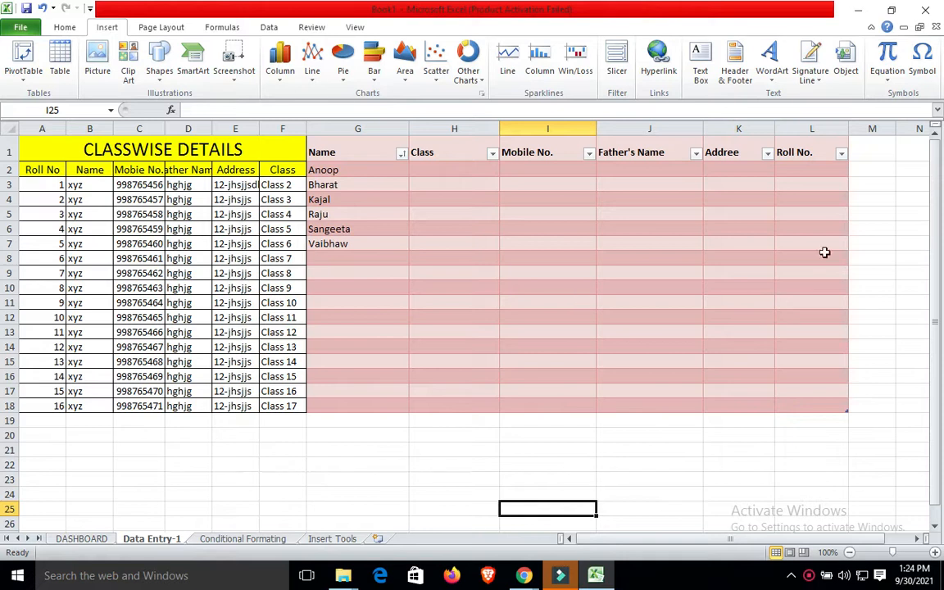
click(160, 73)
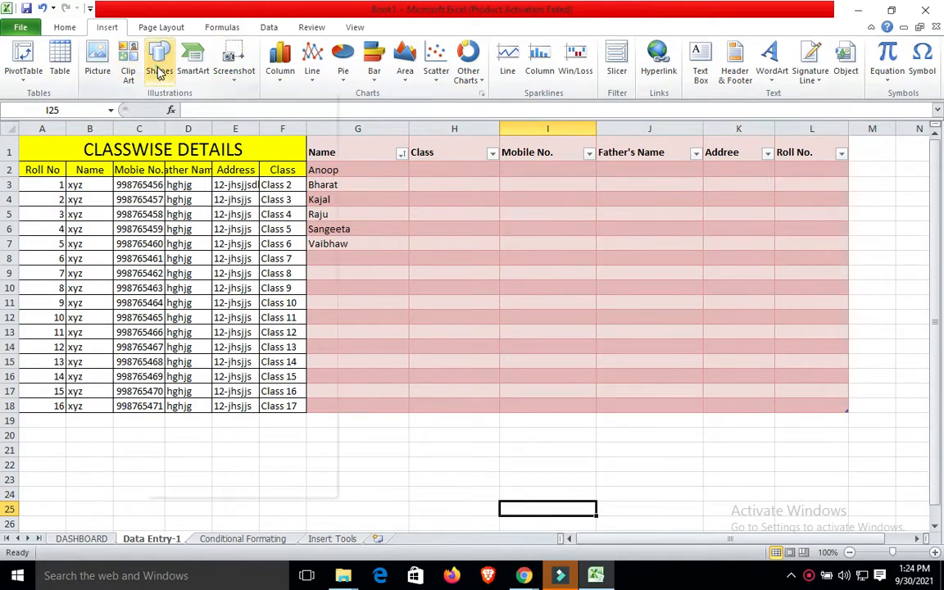
click(226, 106)
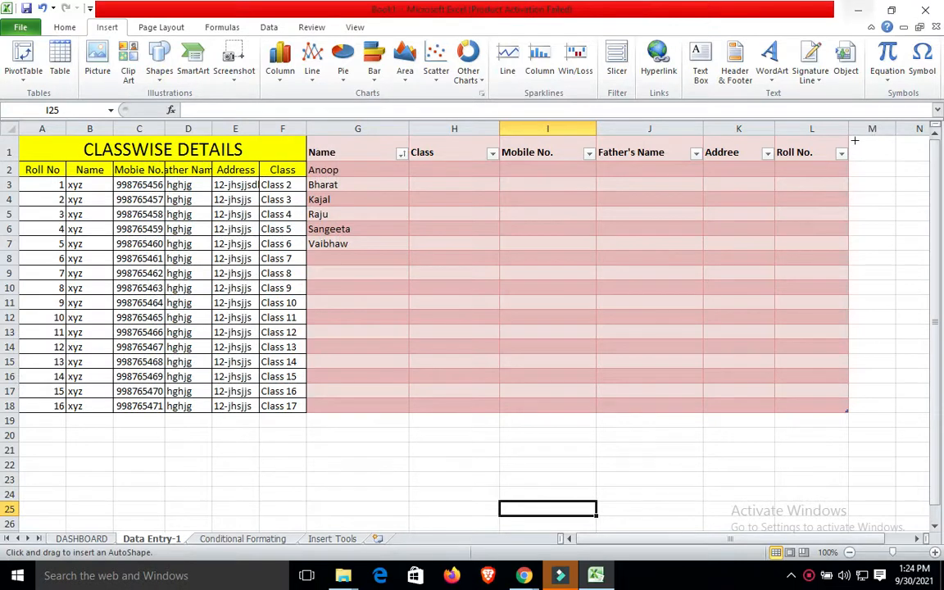
mouse_move(853, 140)
mouse_down()
mouse_move(910, 163)
mouse_move(886, 152)
mouse_up()
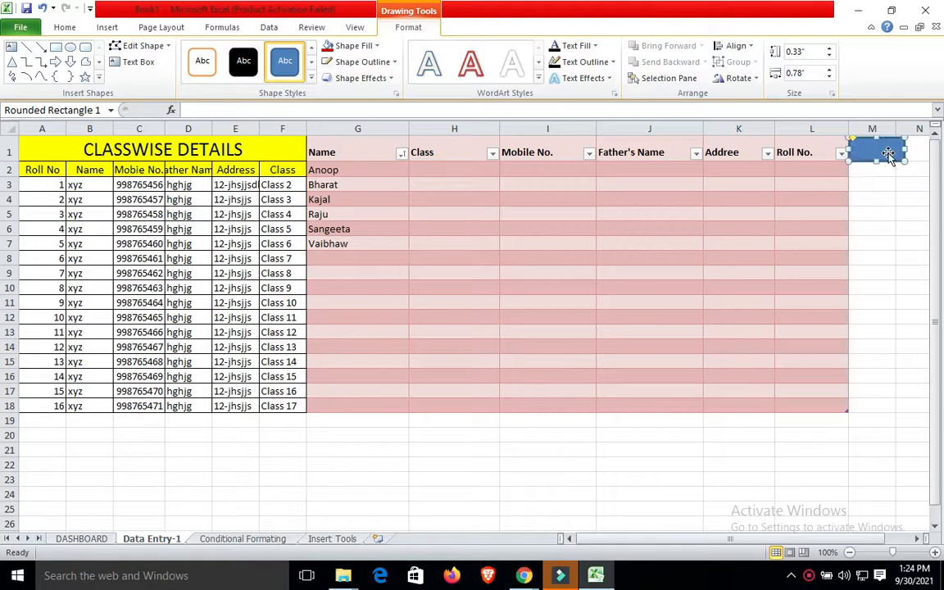
- Fill the rounded rectangle beside the Roll No. header with standard red
click(347, 45)
click(339, 172)
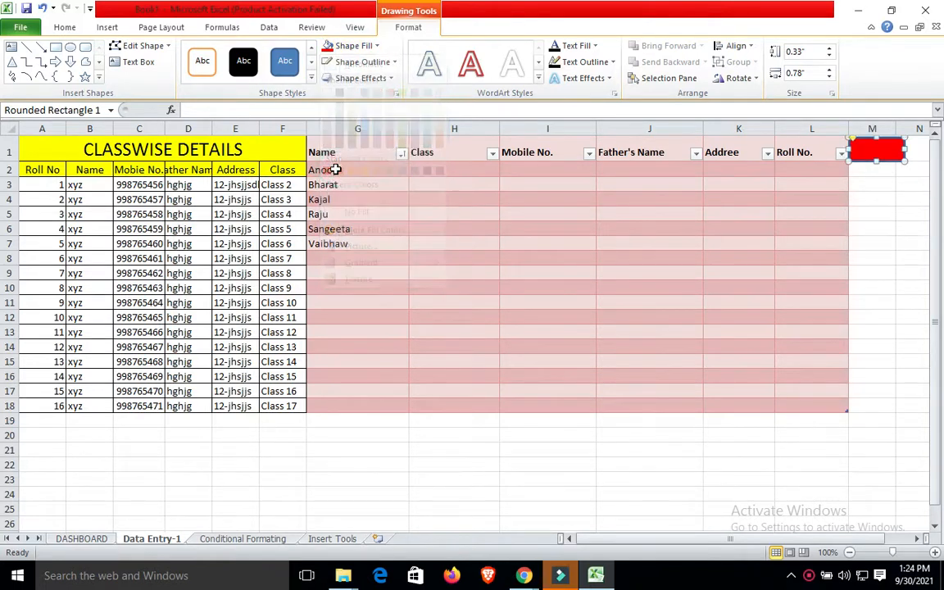
click(353, 67)
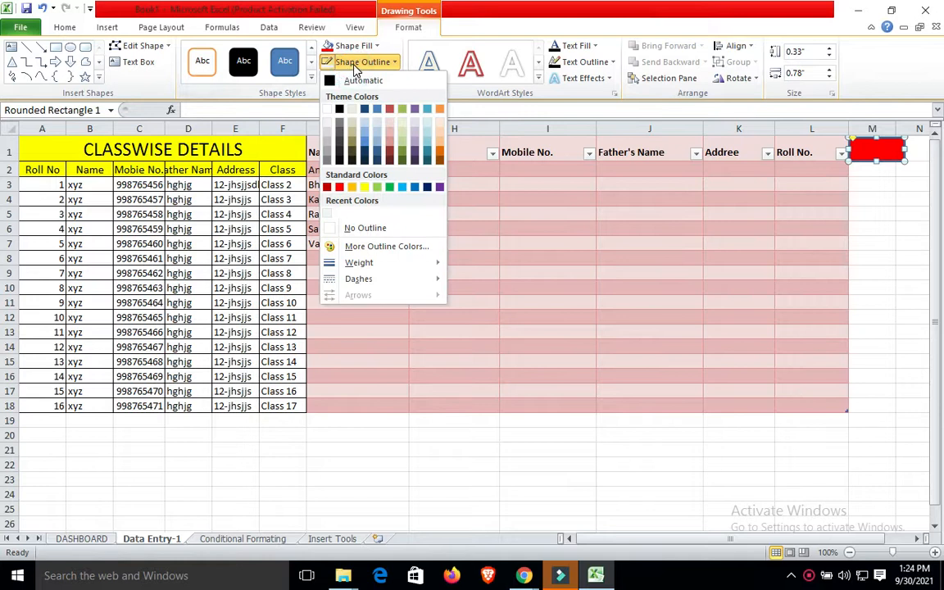
click(354, 67)
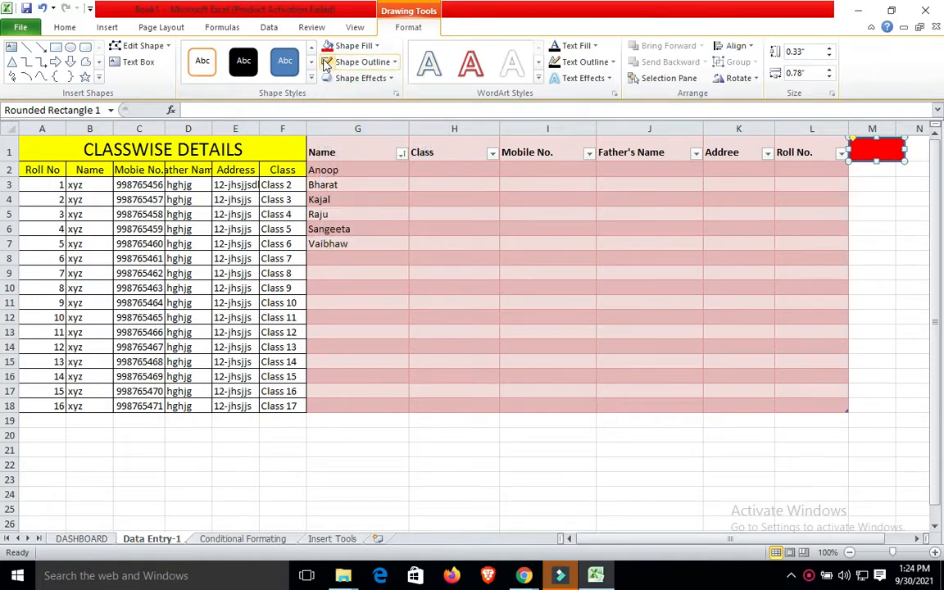
click(869, 211)
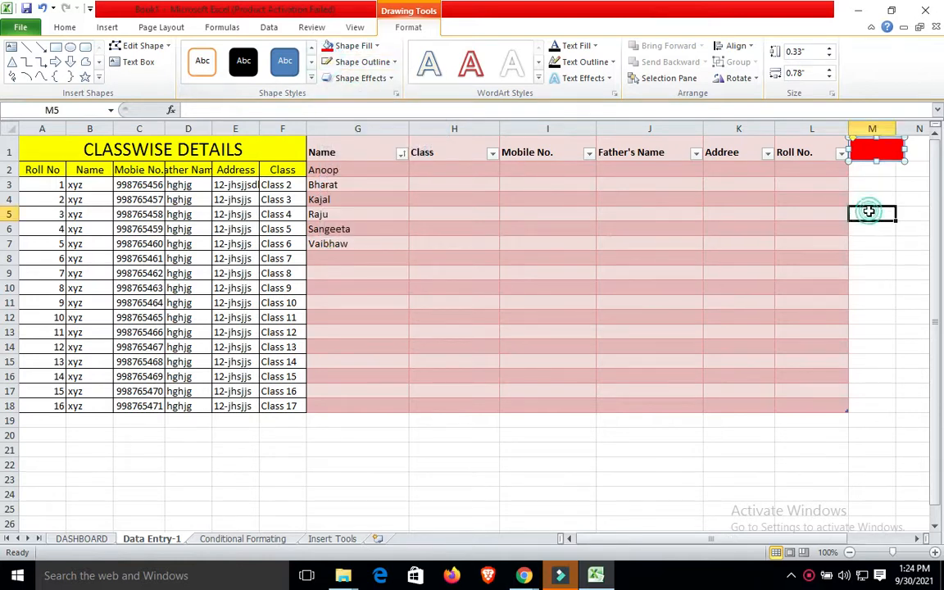
- Add the label BACK TO to the red rectangle on the Data Entry-1 sheet and center it horizontally and vertically
right_click(878, 153)
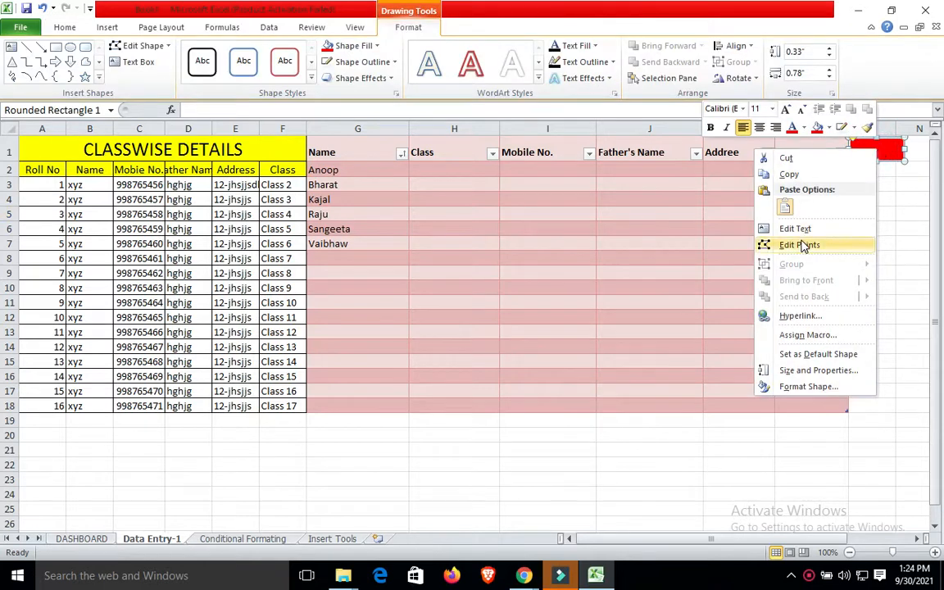
click(762, 229)
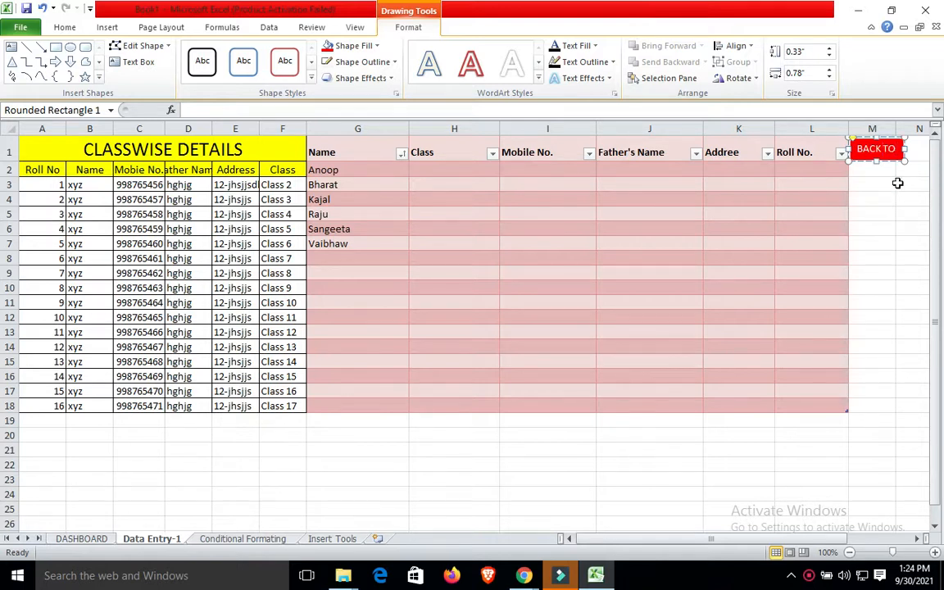
click(878, 227)
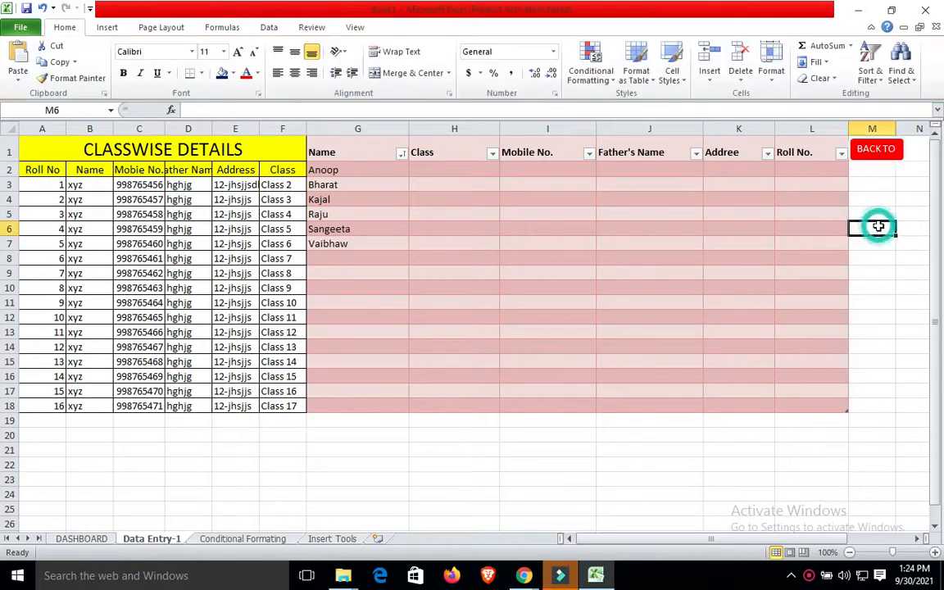
- Hyperlink the BACK TO rectangle to cell A1 of the DASHBOARD sheet in this workbook
click(884, 162)
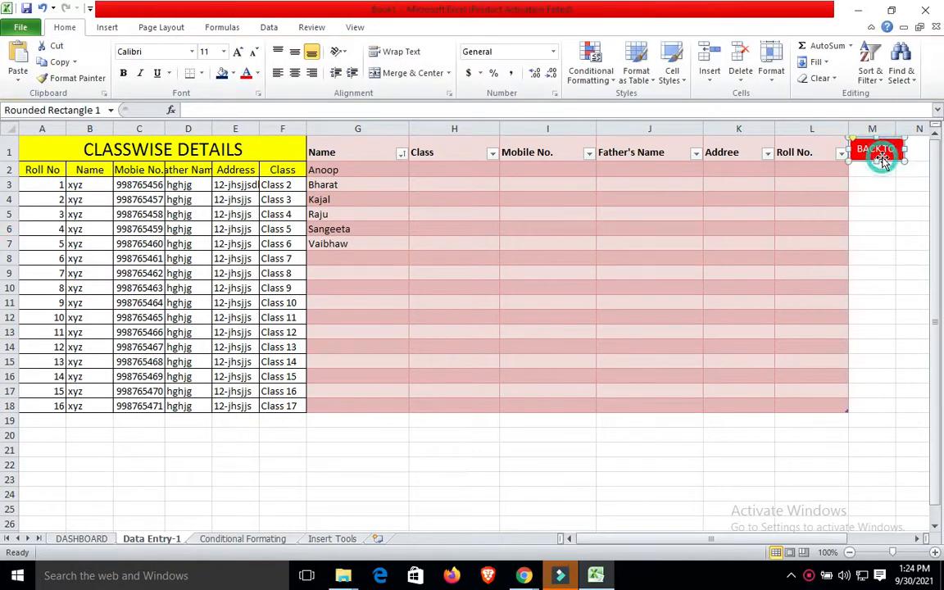
click(107, 27)
click(658, 62)
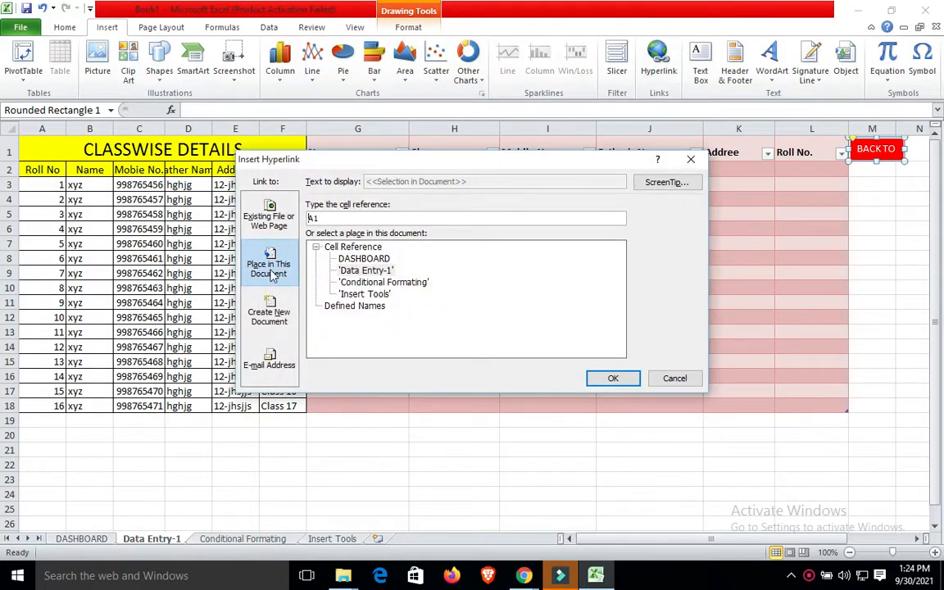
click(379, 259)
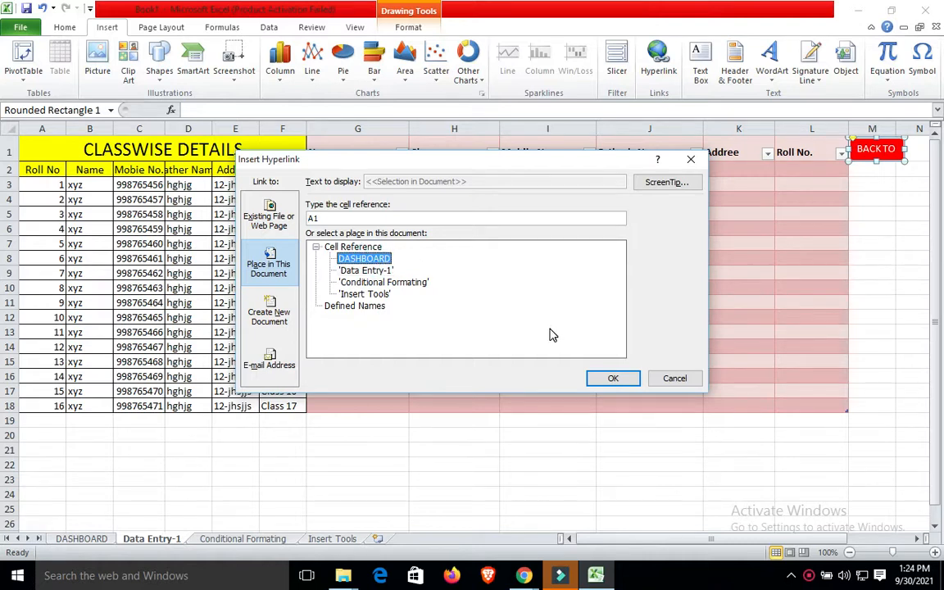
click(613, 380)
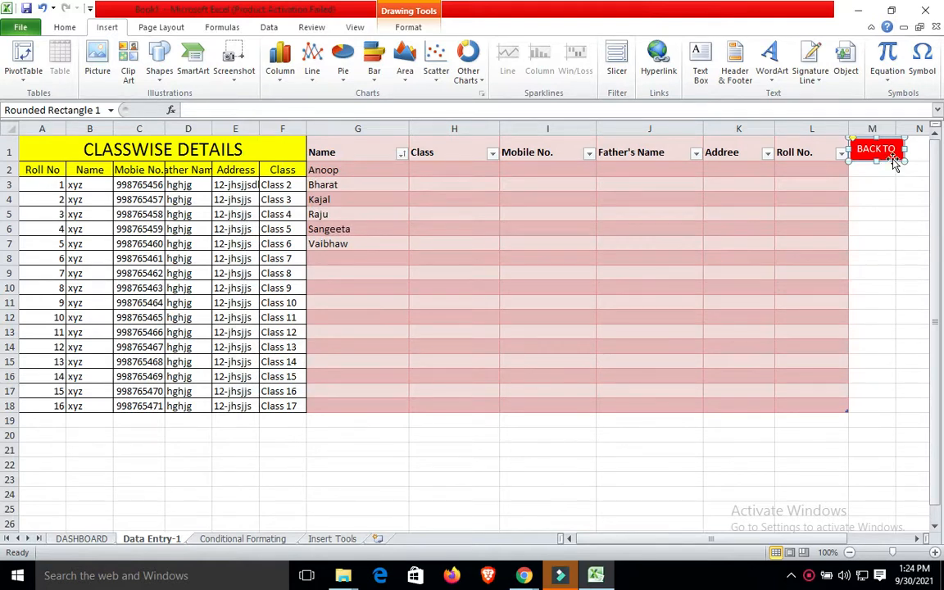
- Paste a copy of the BACK TO button on the Conditional Formating sheet and place it in column O beside the ITEM STOCK table
click(248, 540)
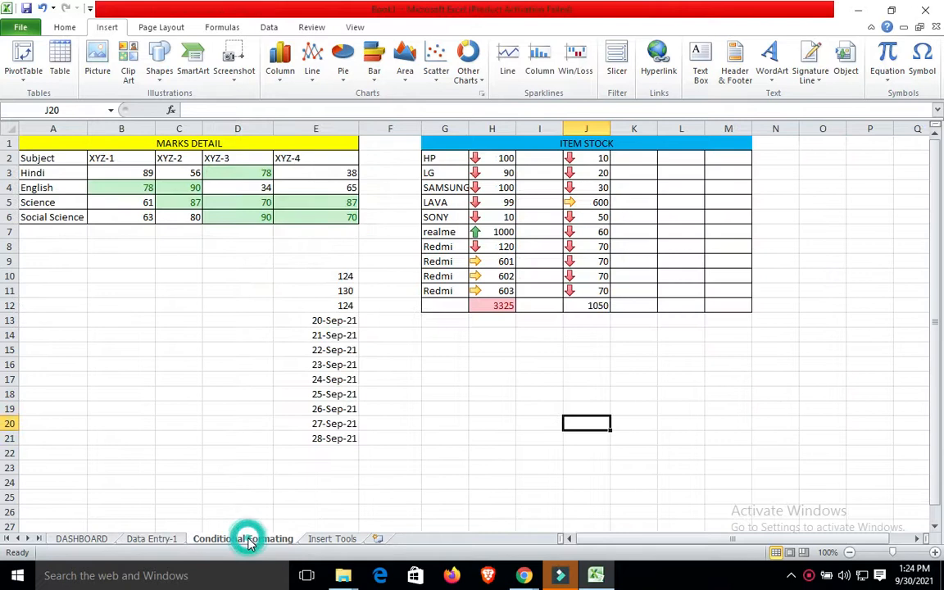
key(ctrl+v)
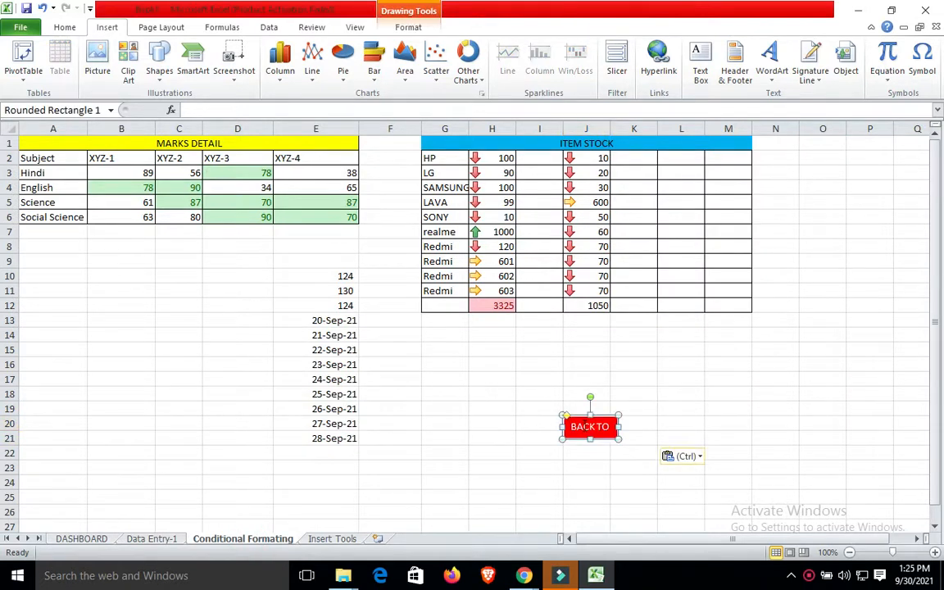
drag(581, 418, 831, 129)
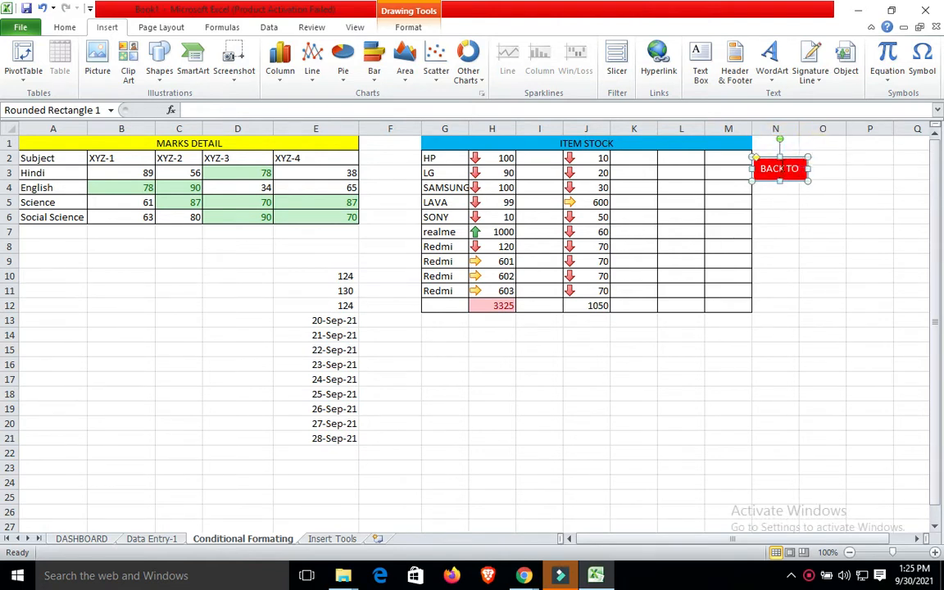
drag(791, 160, 840, 158)
click(749, 291)
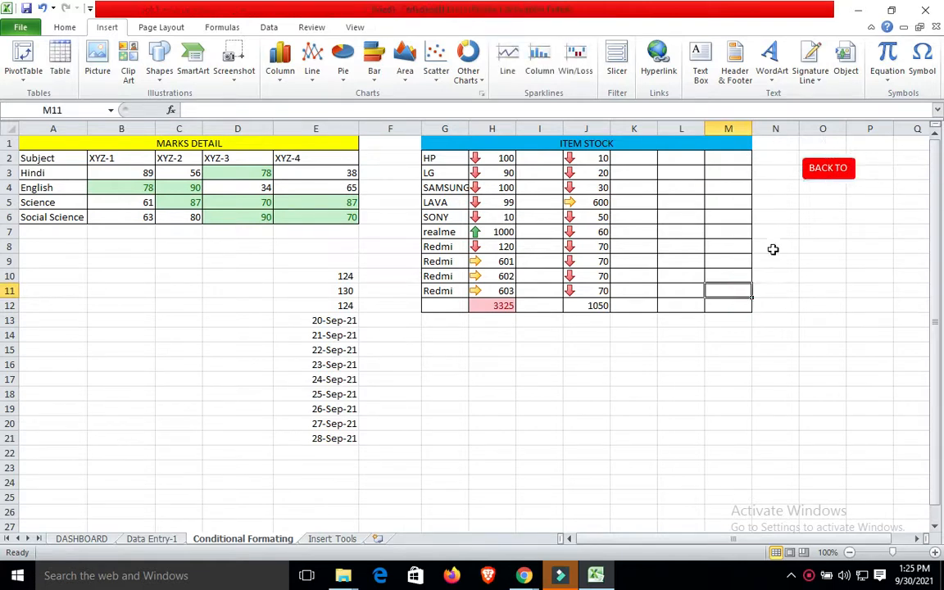
- Paste a copy of the BACK TO button on the Insert Tools sheet, place it around cell K3, and save the workbook
click(345, 538)
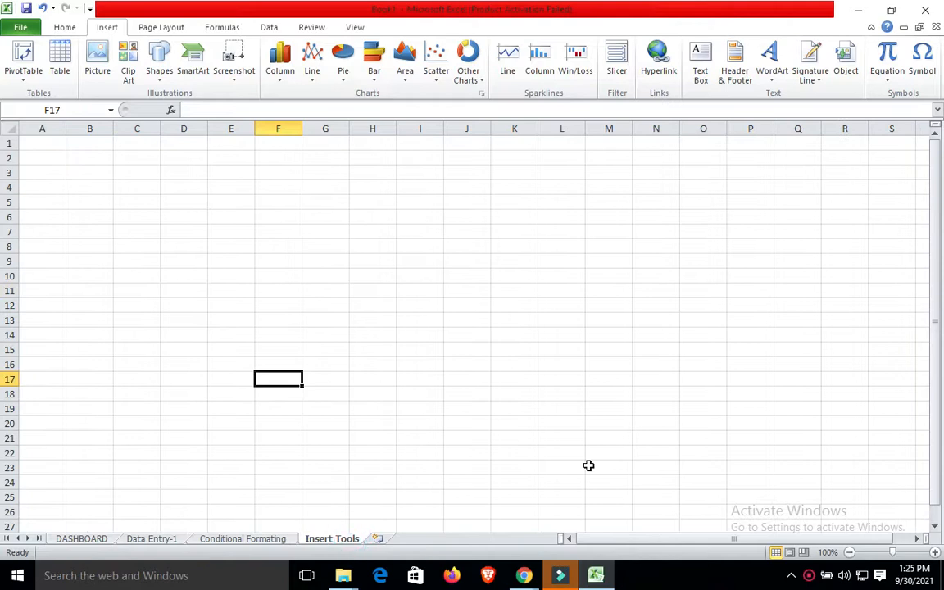
key(ctrl+v)
drag(296, 375, 502, 135)
drag(461, 185, 535, 162)
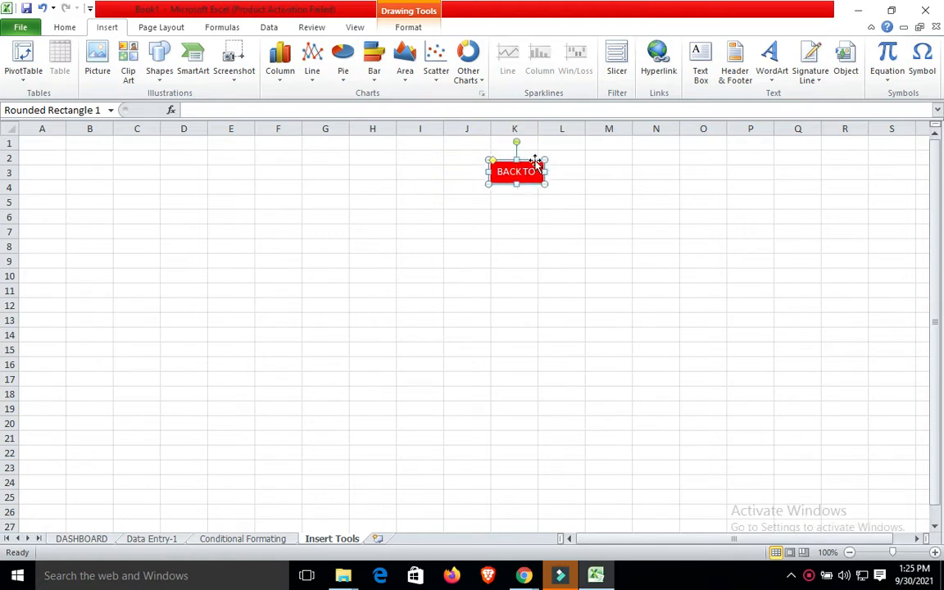
click(535, 303)
key(ctrl+s)
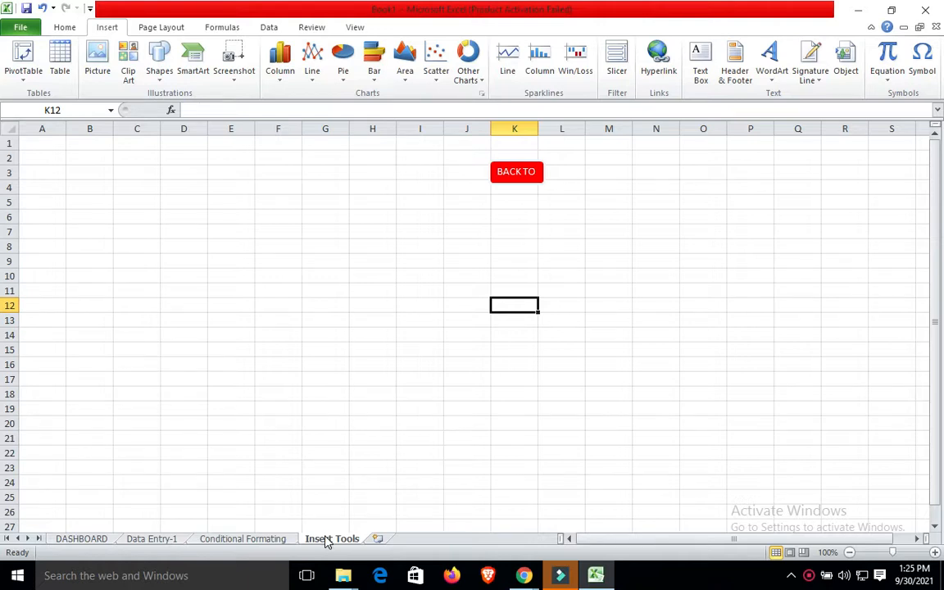
- Test the dashboard links to the Conditional Formating, Insert Tools and Data Entry-1 sheets, returning with each sheet's BACK TO button
click(517, 175)
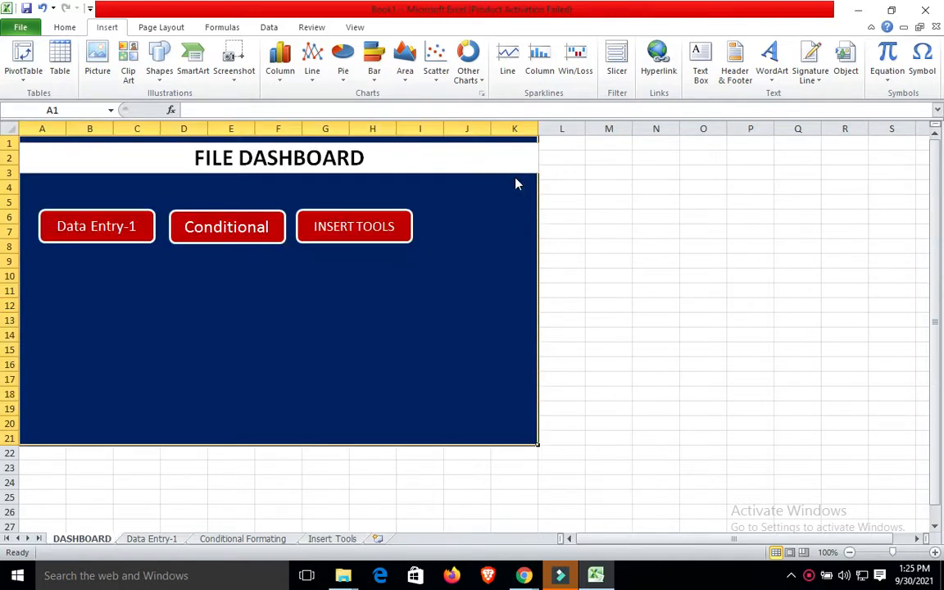
click(231, 232)
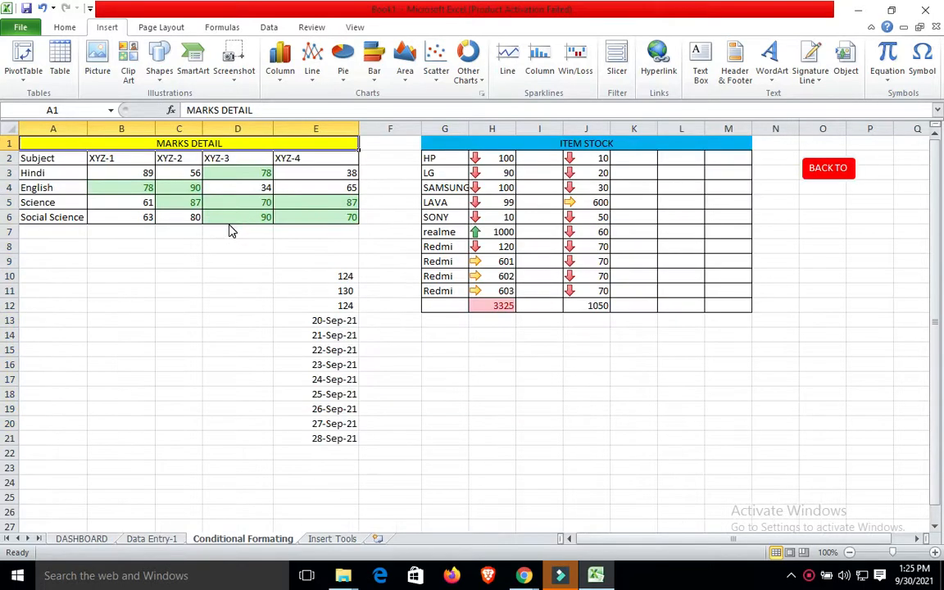
click(834, 173)
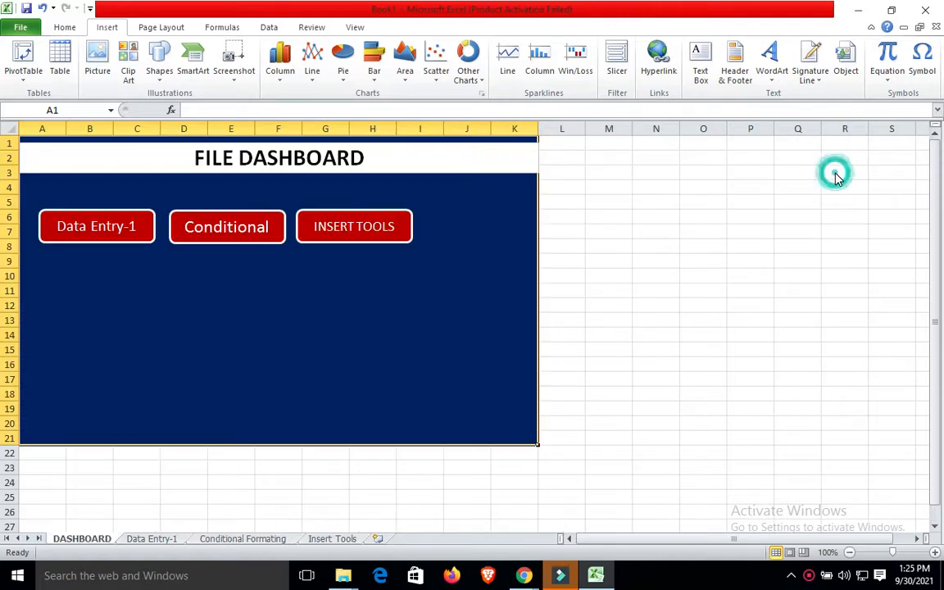
click(371, 235)
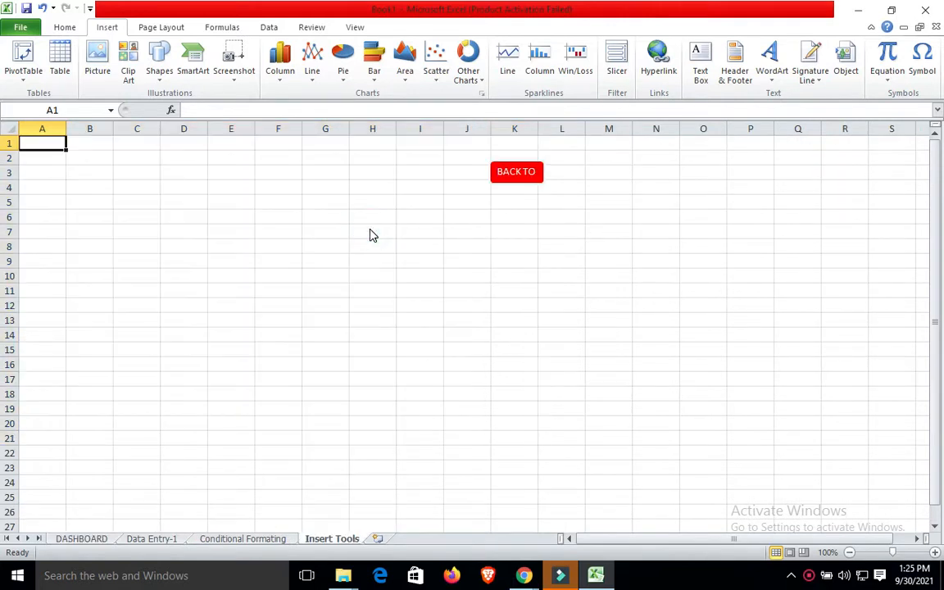
click(512, 175)
click(96, 221)
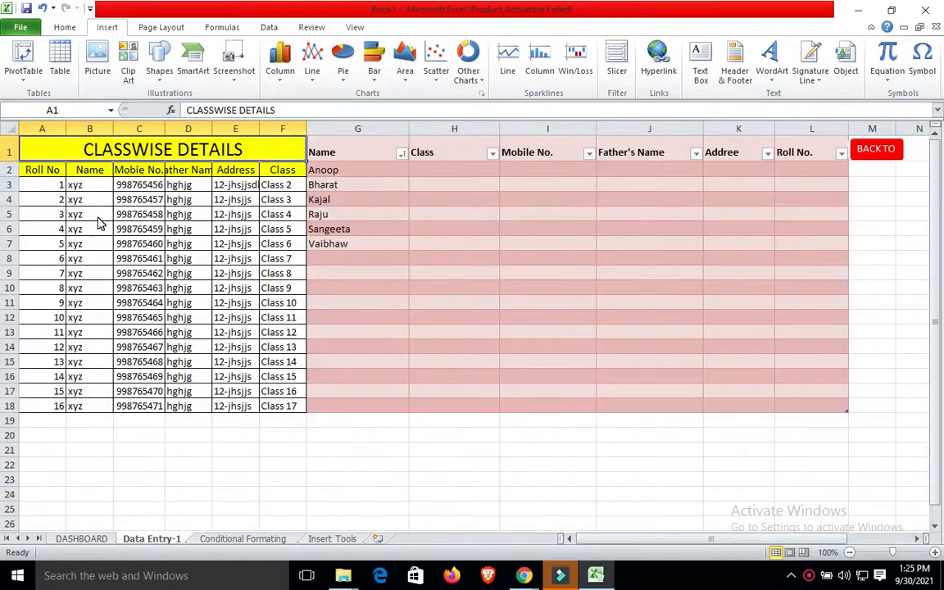
click(884, 150)
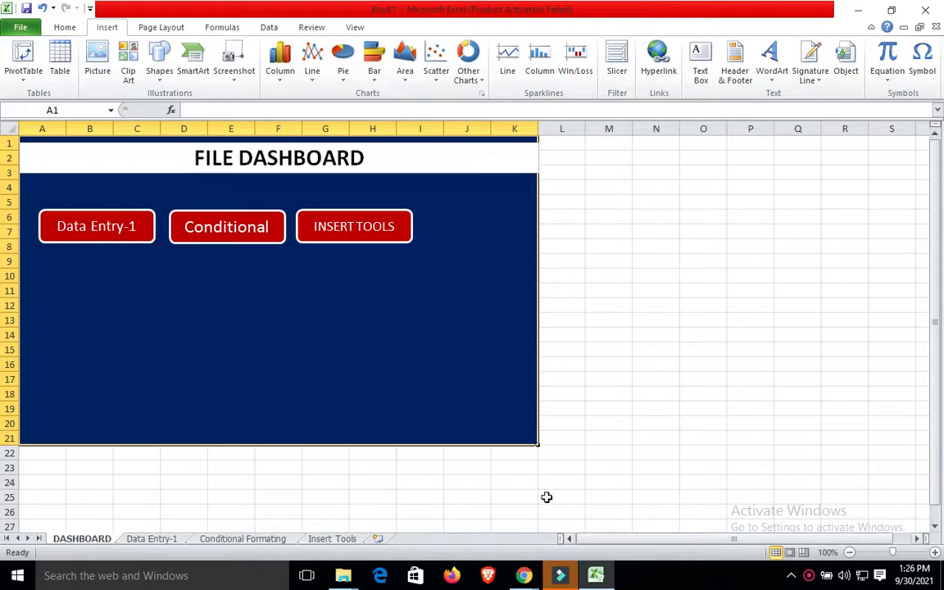
- Switch to the online class meeting in Chrome, toggle the microphone, and return to the Excel workbook
mouse_move(524, 576)
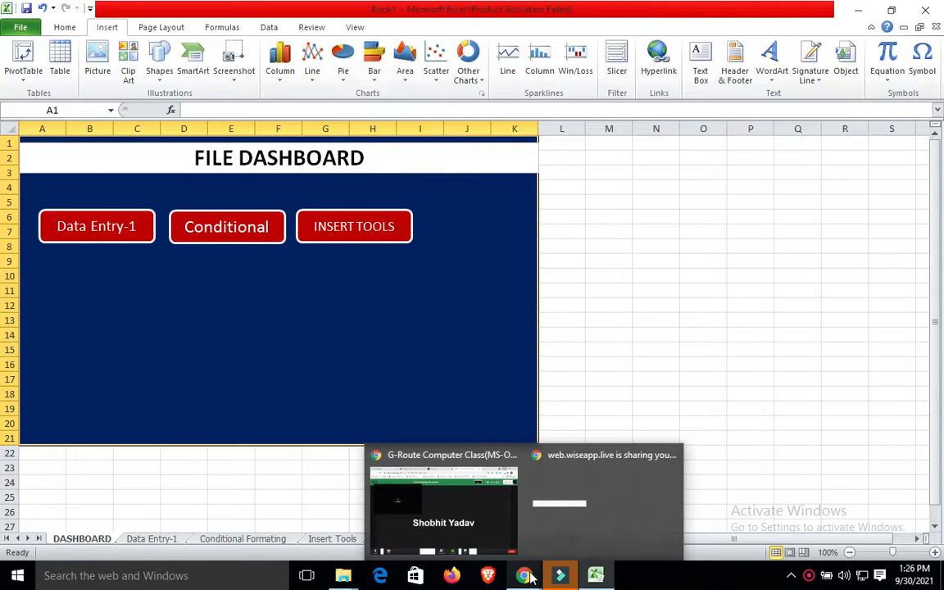
click(459, 508)
click(33, 540)
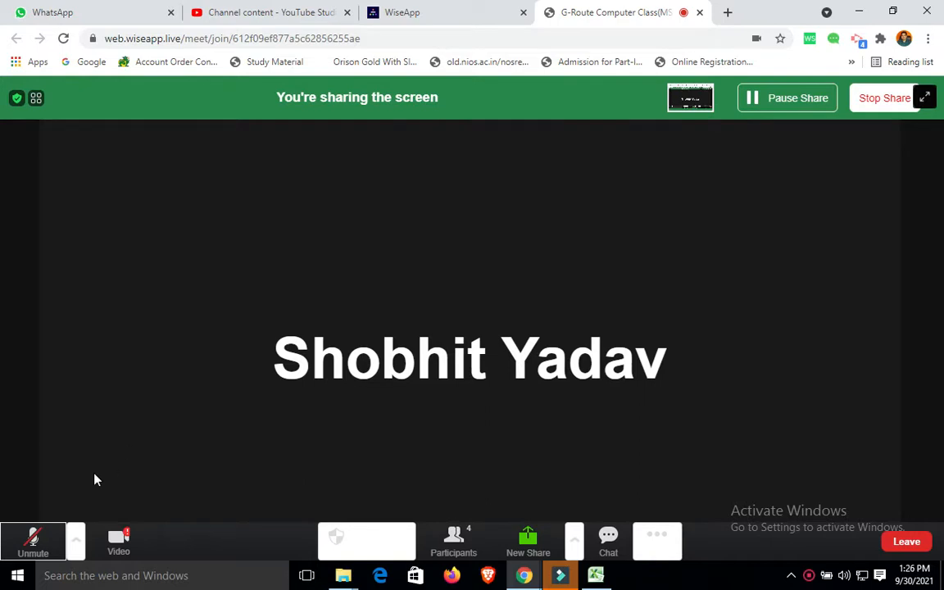
click(36, 538)
click(605, 578)
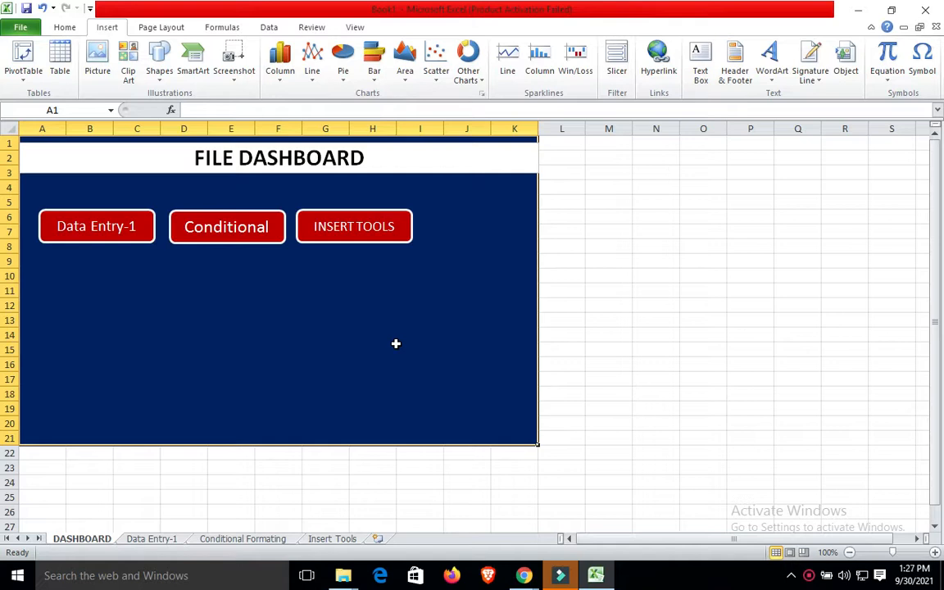
- Insert a new worksheet after Insert Tools and rename it Invoice
click(378, 540)
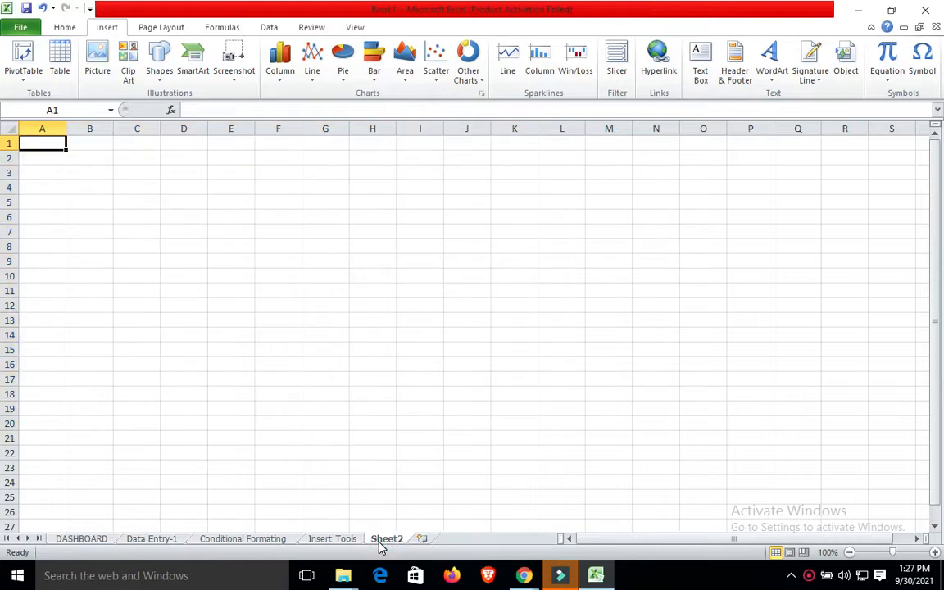
right_click(391, 541)
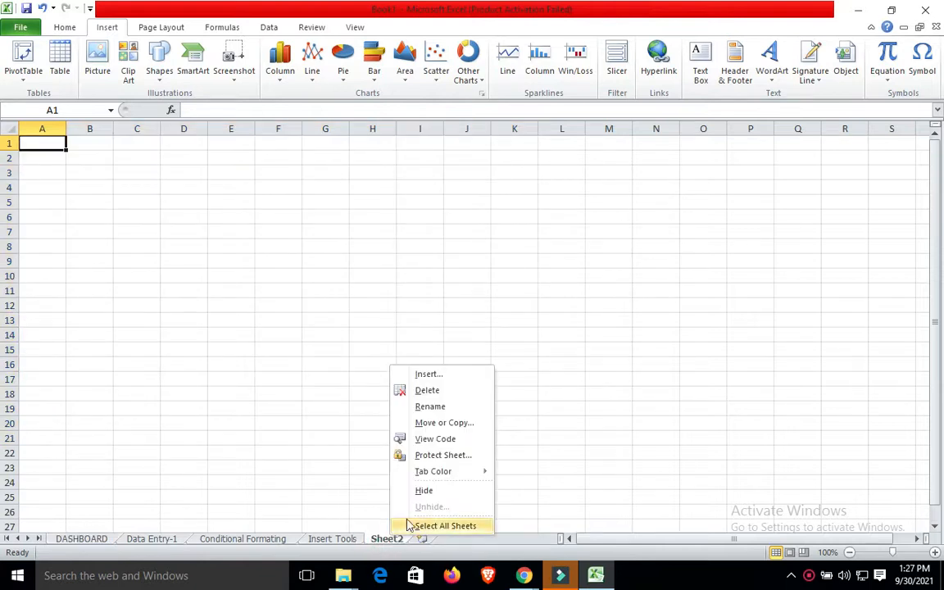
click(434, 406)
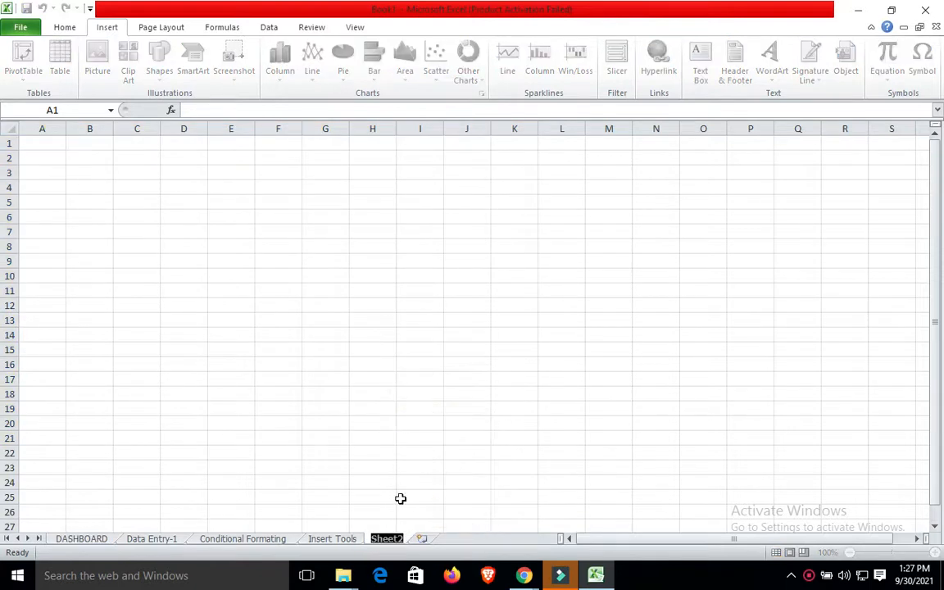
text(Invoi)
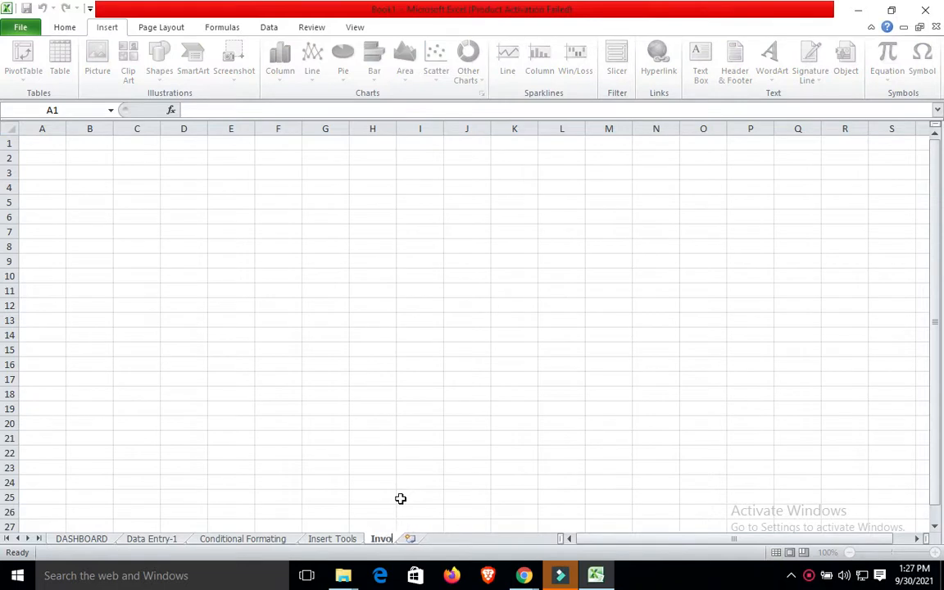
text(ce)
click(438, 509)
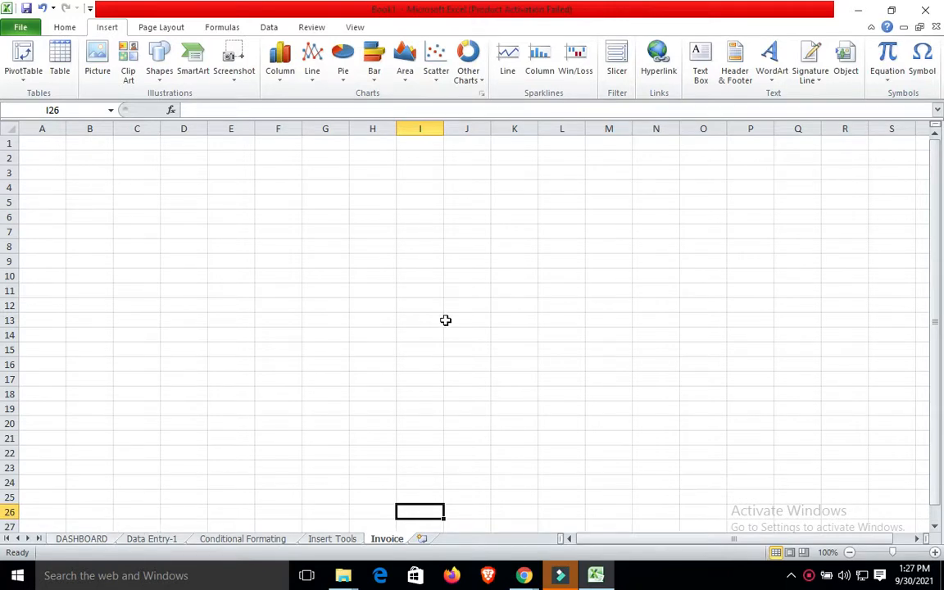
- Paste the BACK TO button on the Invoice sheet, place it around cells L1:L2, and follow its link to the dashboard
key(ctrl+v)
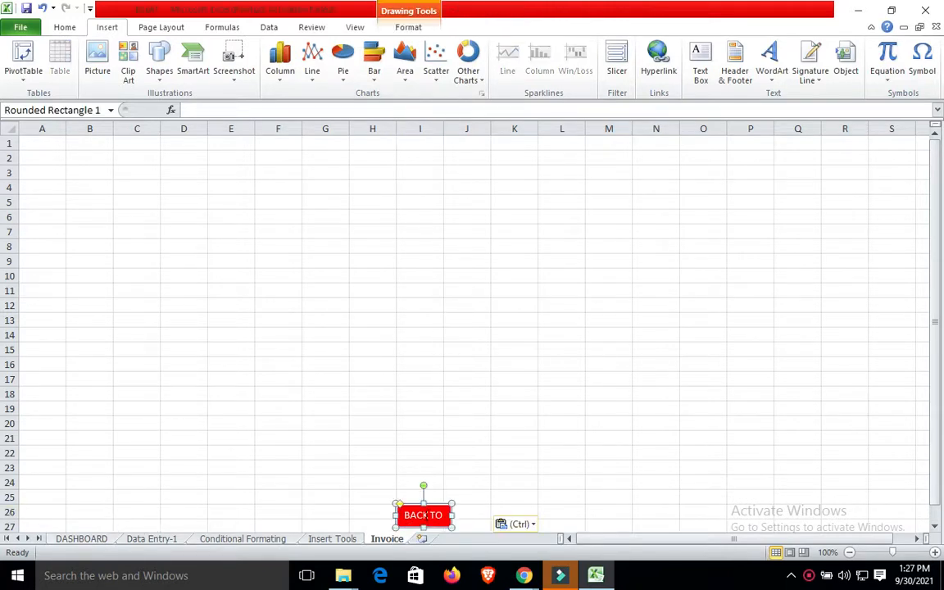
drag(434, 512, 481, 249)
drag(492, 157, 536, 133)
drag(484, 244, 580, 143)
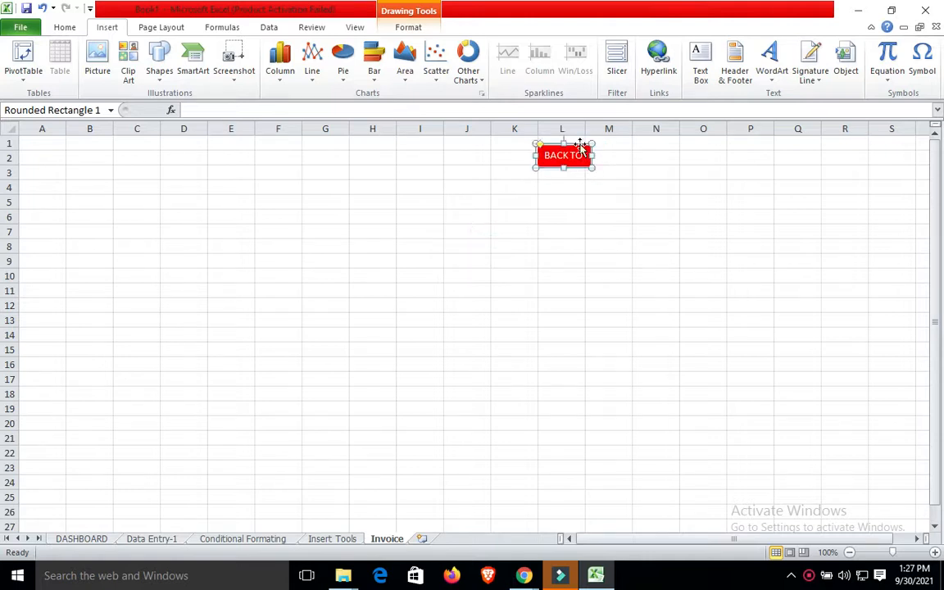
click(548, 219)
click(574, 164)
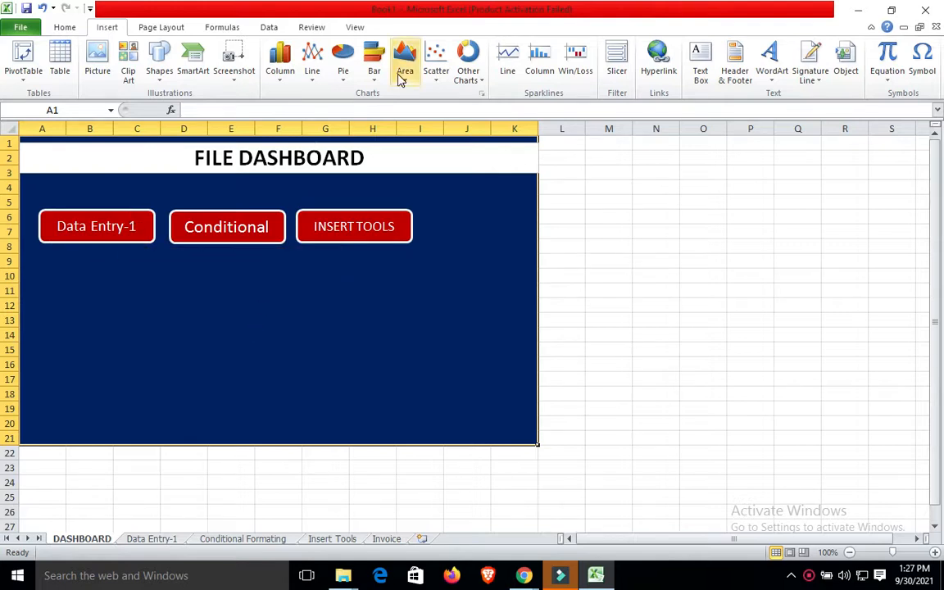
- Duplicate the Data Entry-1 button on the dashboard and place the copy in line beside the INSERT TOOLS button
click(126, 303)
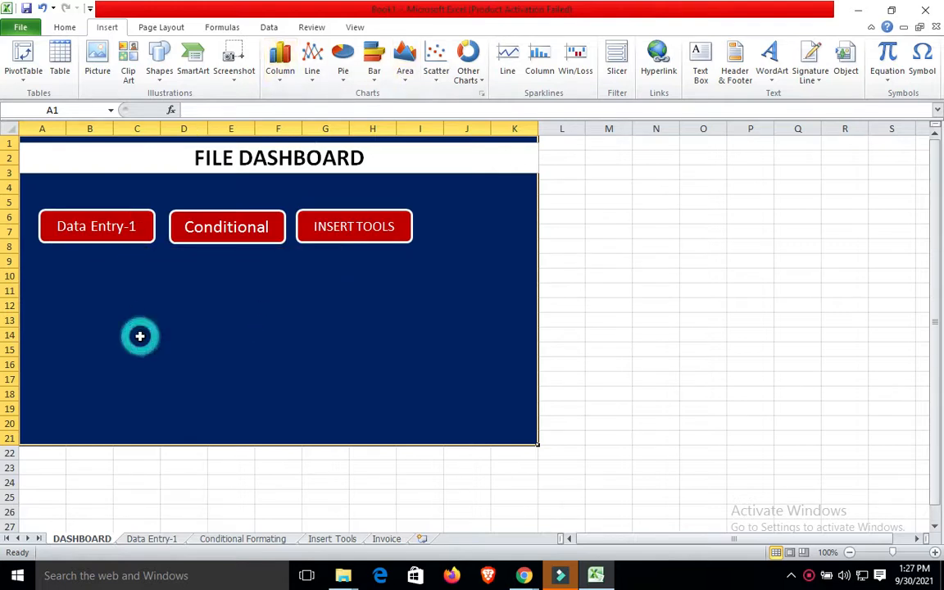
right_click(136, 223)
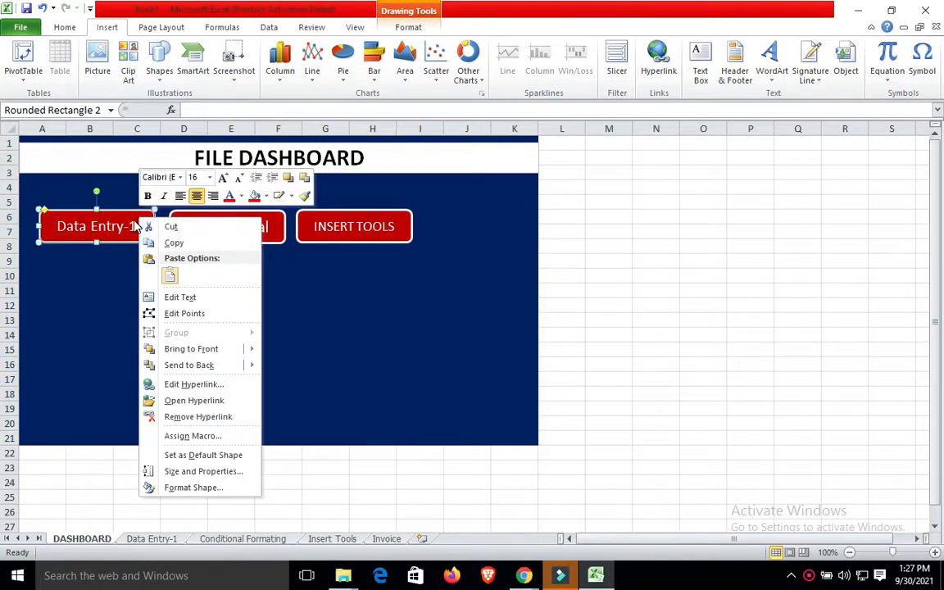
click(184, 244)
key(ctrl+v)
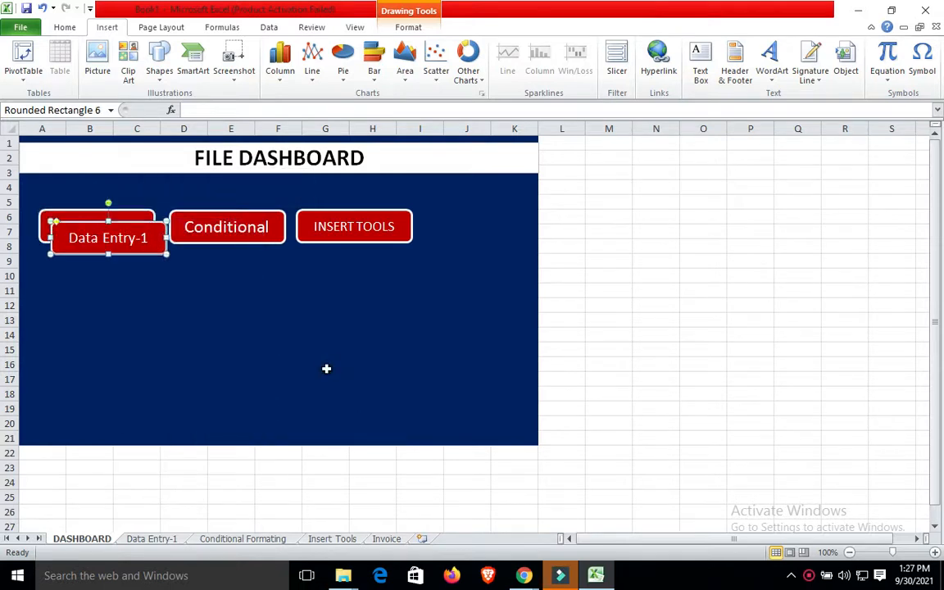
drag(125, 222, 493, 211)
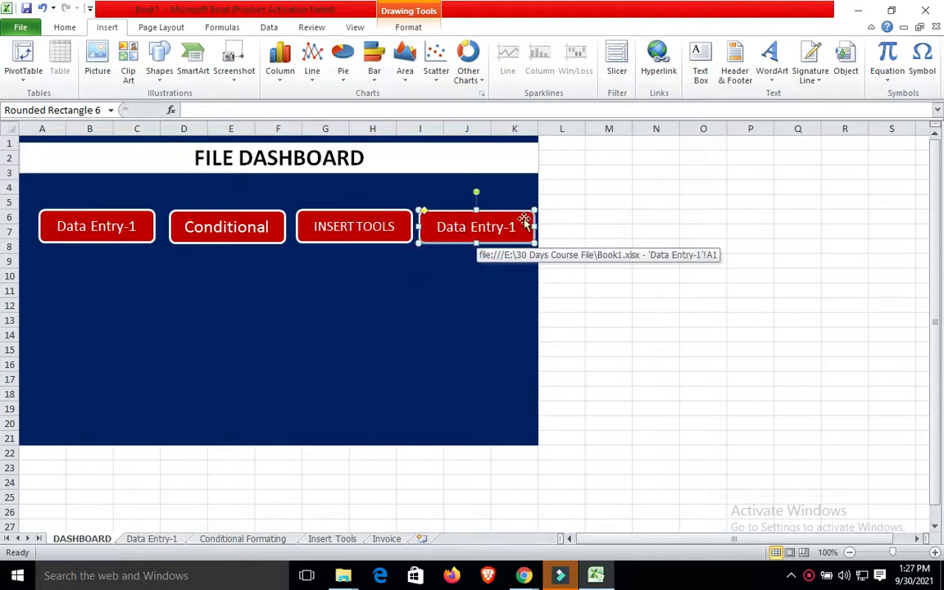
- Change the text of the copied button beside INSERT TOOLS to Invoice
drag(512, 225, 439, 231)
text(In)
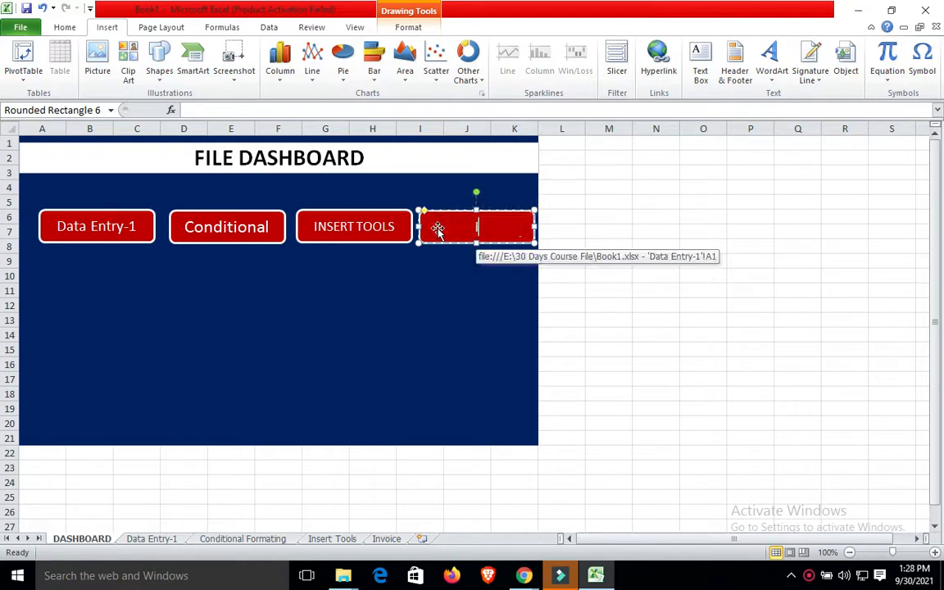
text(voice)
click(613, 185)
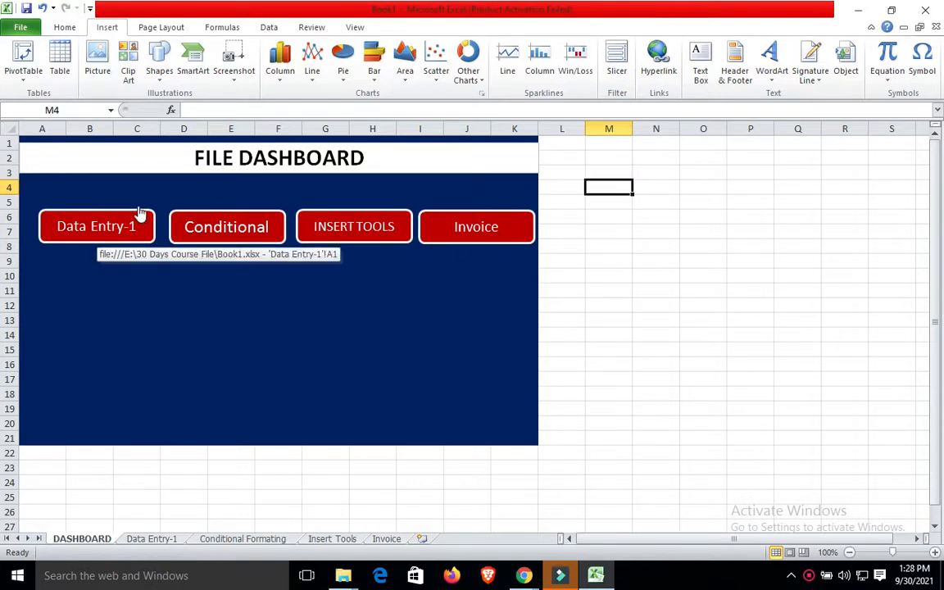
- Nudge the original Data Entry-1 button left, closer to the edge of the blue dashboard area
right_click(127, 246)
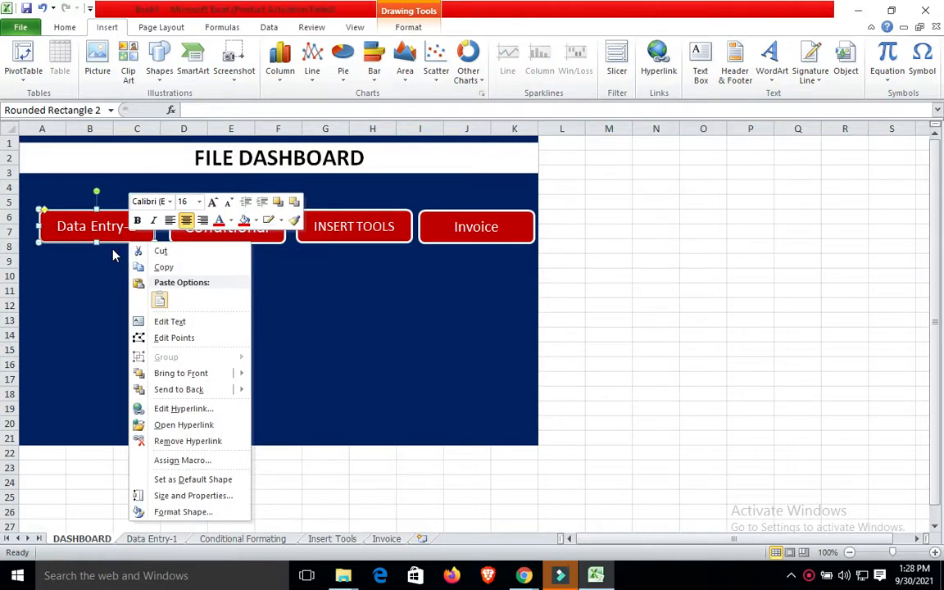
click(325, 339)
key(Left)
key(Left)
key(Left)
key(Left)
key(Left)
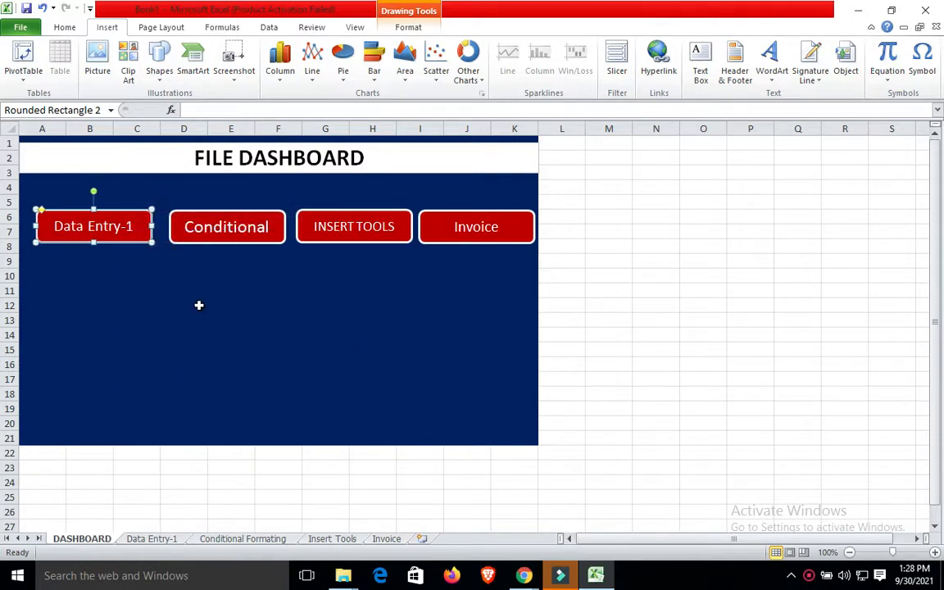
click(211, 239)
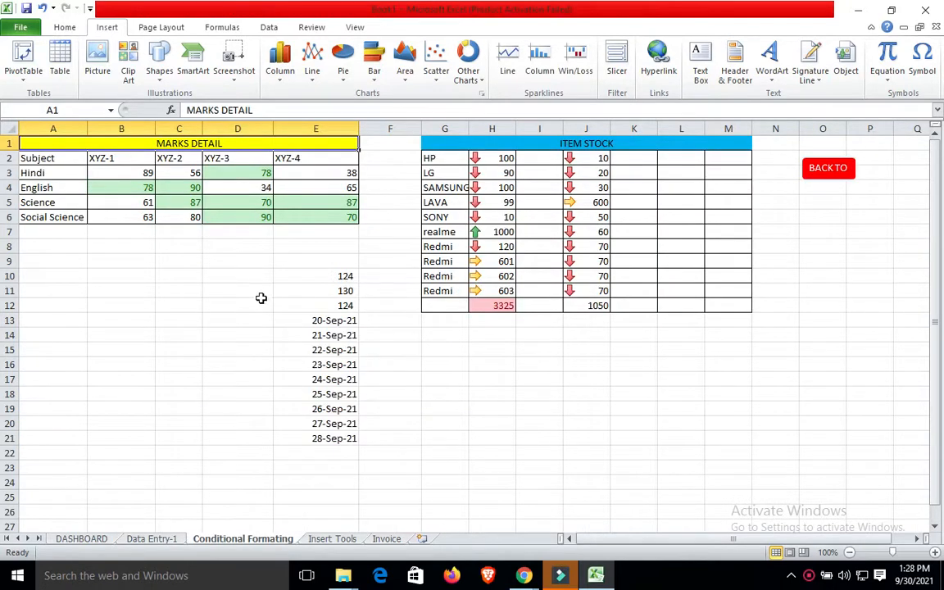
click(846, 171)
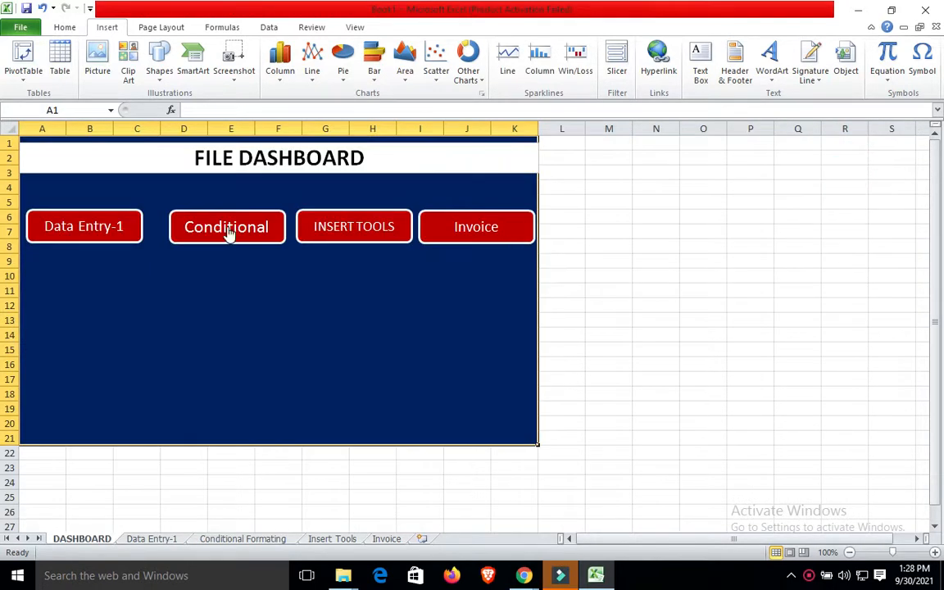
right_click(207, 215)
key(Escape)
key(Home)
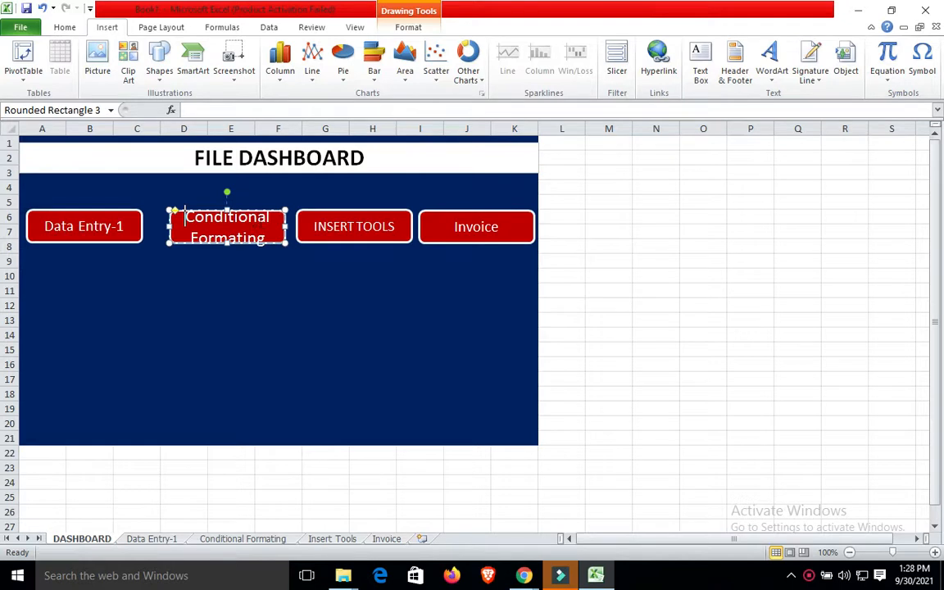
click(276, 280)
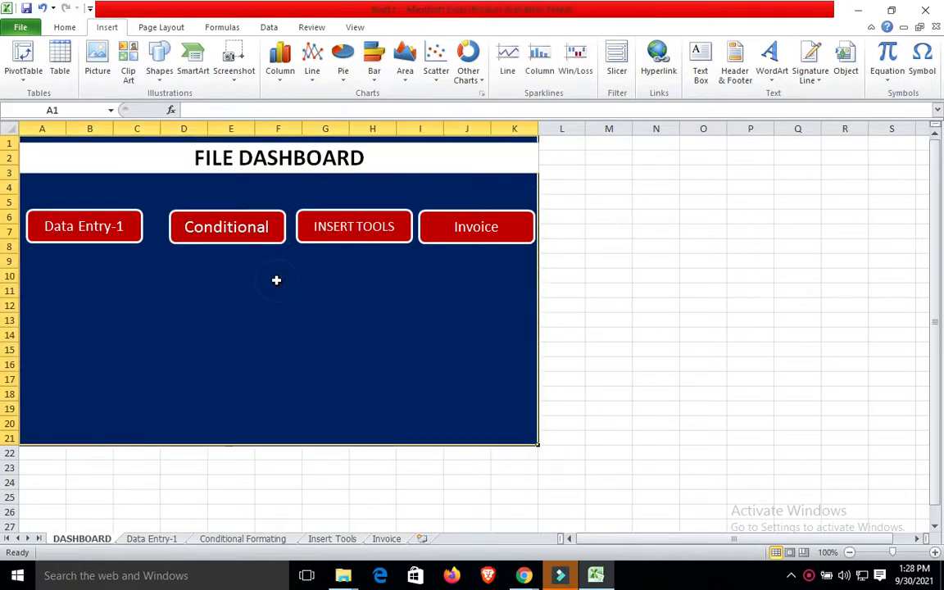
- Test the links of the Conditional and Invoice buttons, returning to the dashboard with each sheet's BACK TO button
click(232, 227)
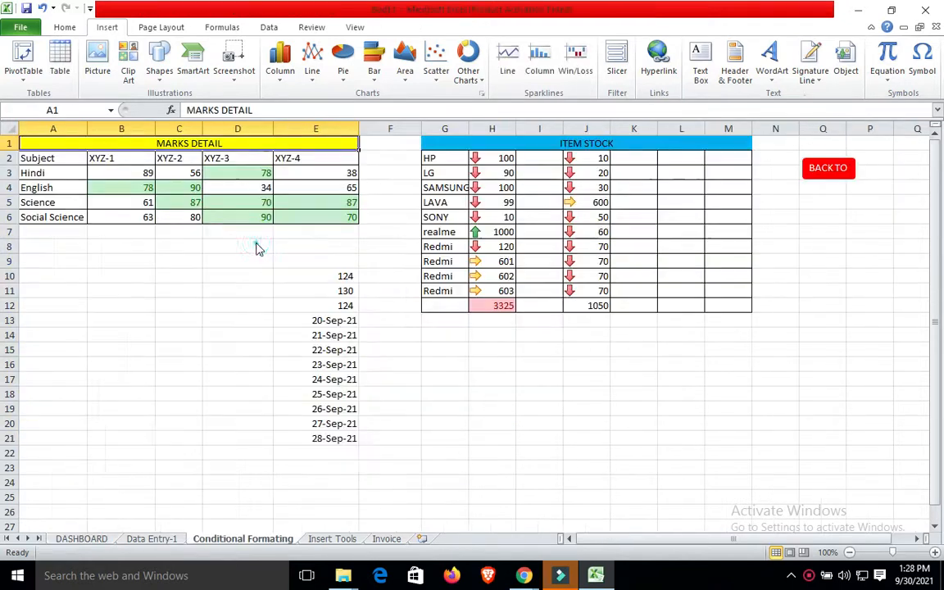
click(830, 178)
click(449, 219)
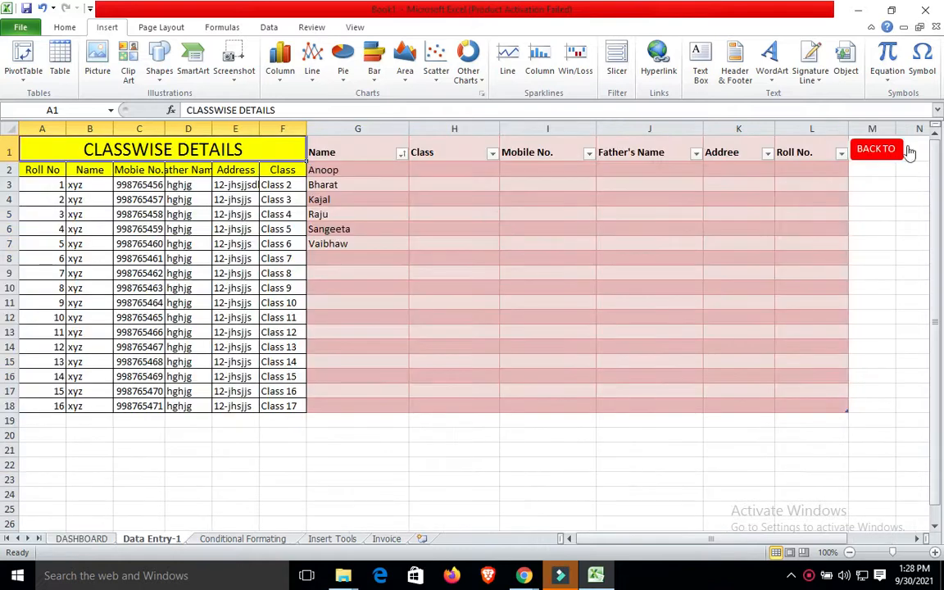
click(883, 154)
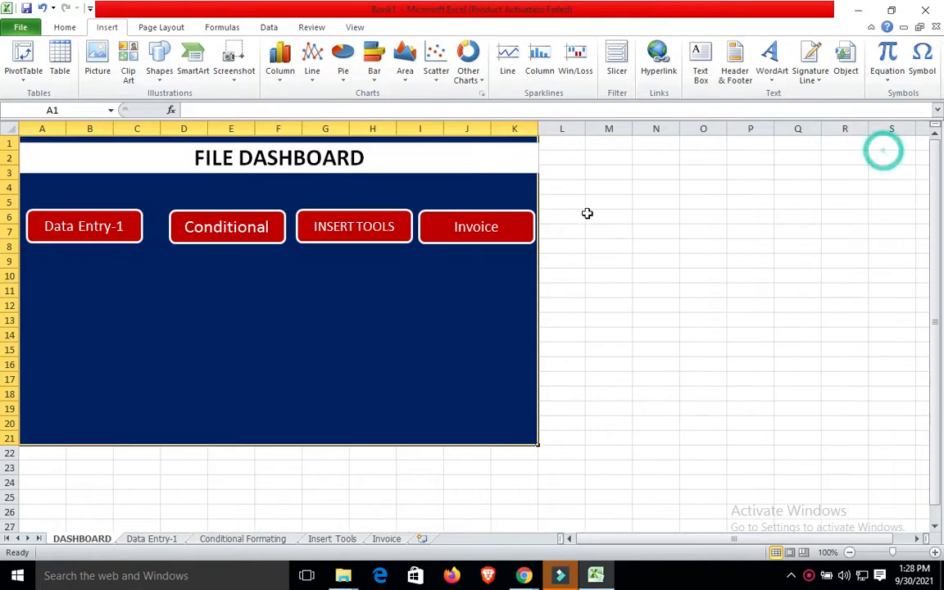
- Edit the Invoice button's hyperlink to point to cell A1 of the Invoice sheet in this workbook
right_click(485, 235)
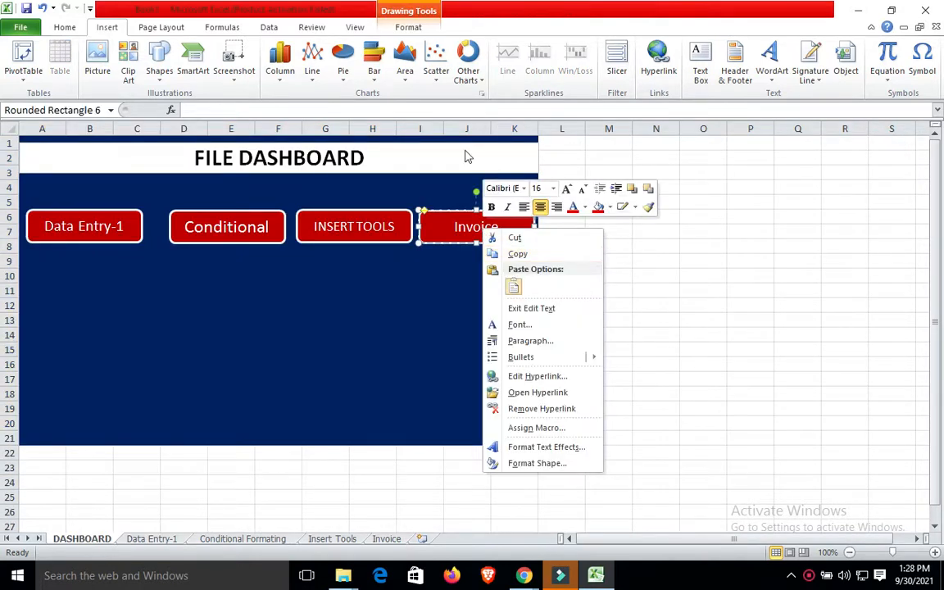
click(657, 55)
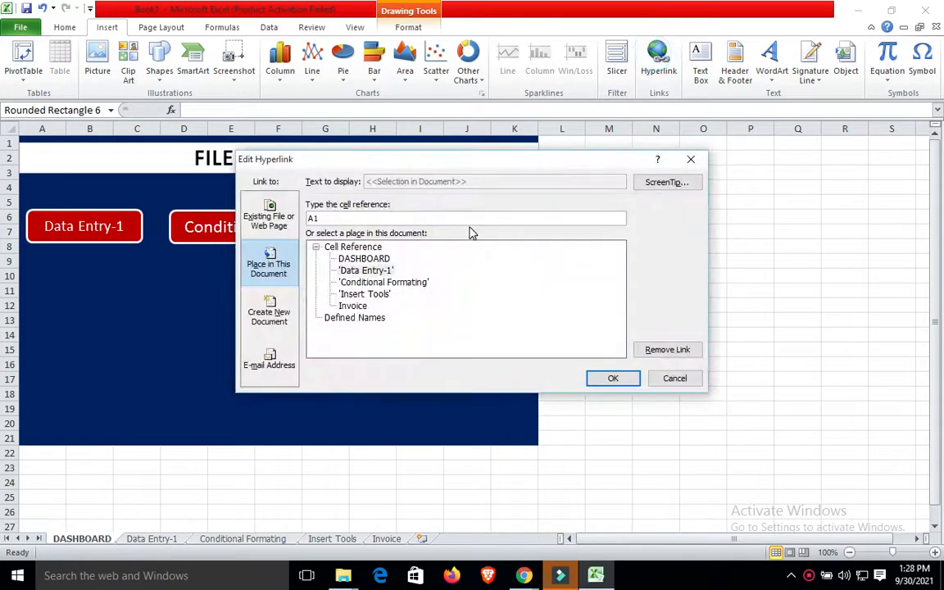
click(355, 307)
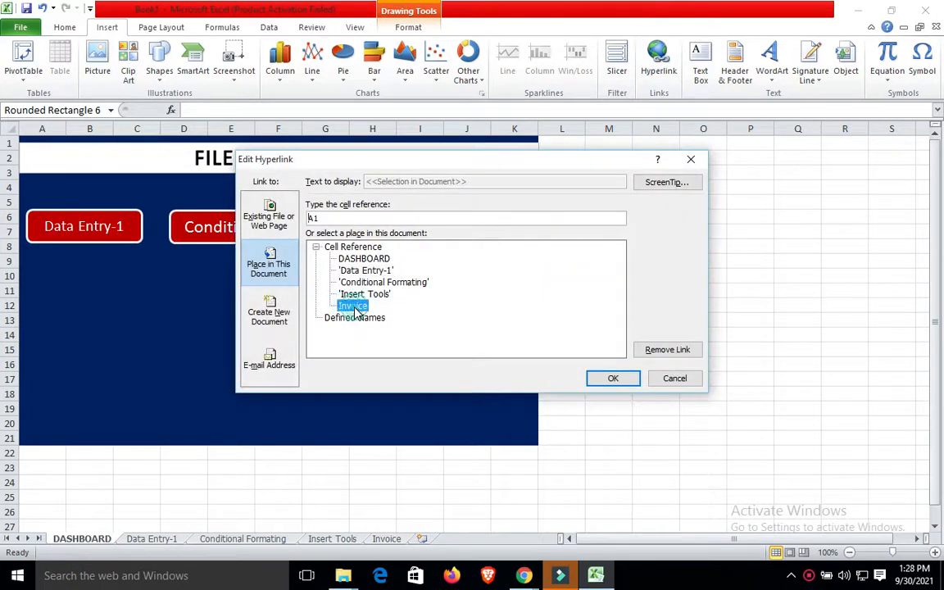
click(615, 379)
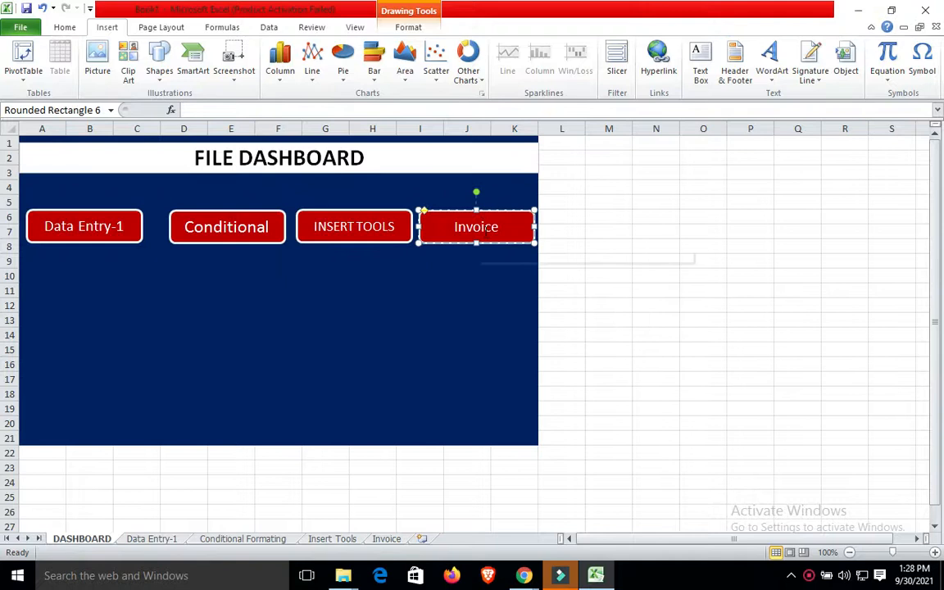
- Test the dashboard's Invoice link and return with the BACK TO button on the Invoice sheet
click(491, 300)
click(480, 240)
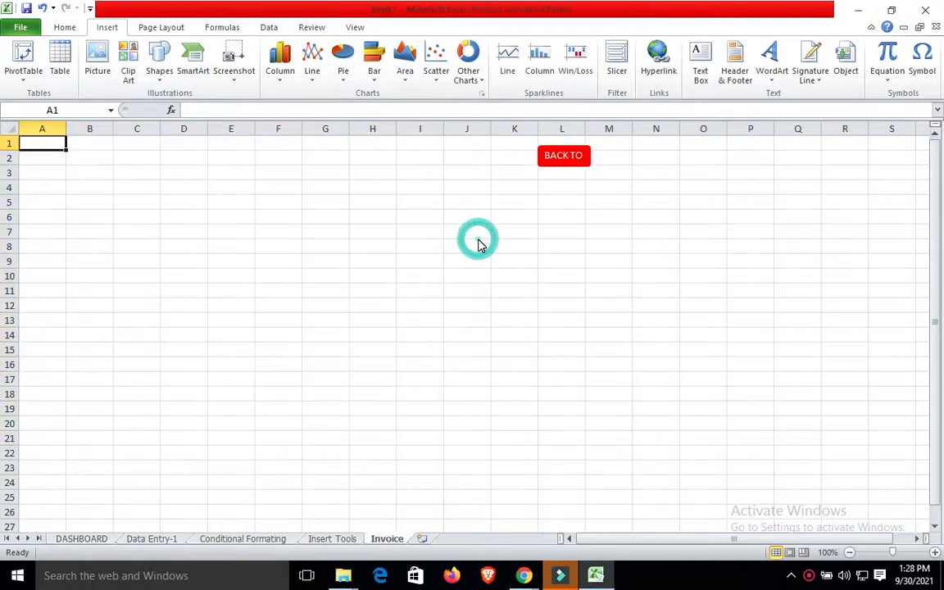
click(565, 155)
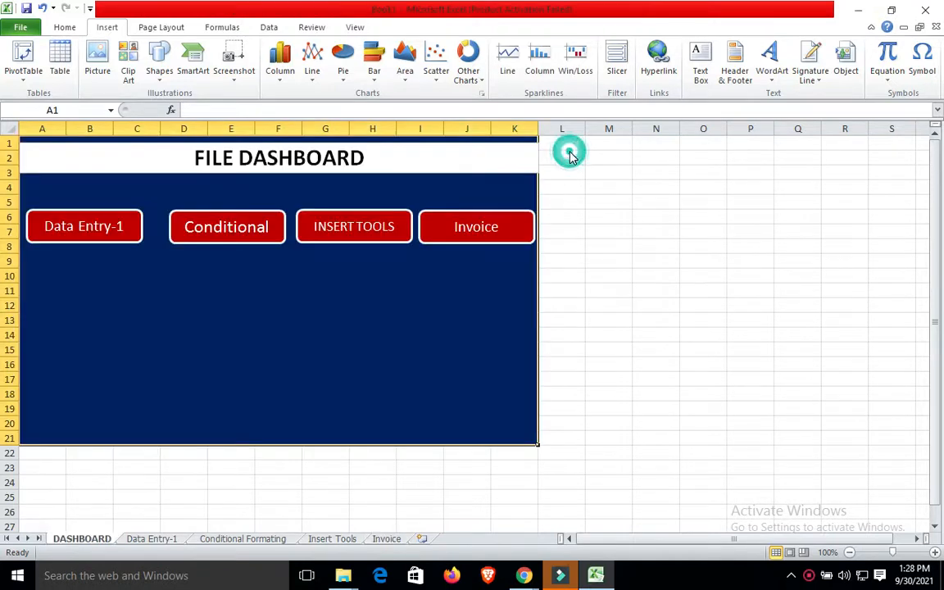
- Nudge the Conditional button left until it sits close beside the Data Entry-1 button
right_click(196, 232)
click(359, 325)
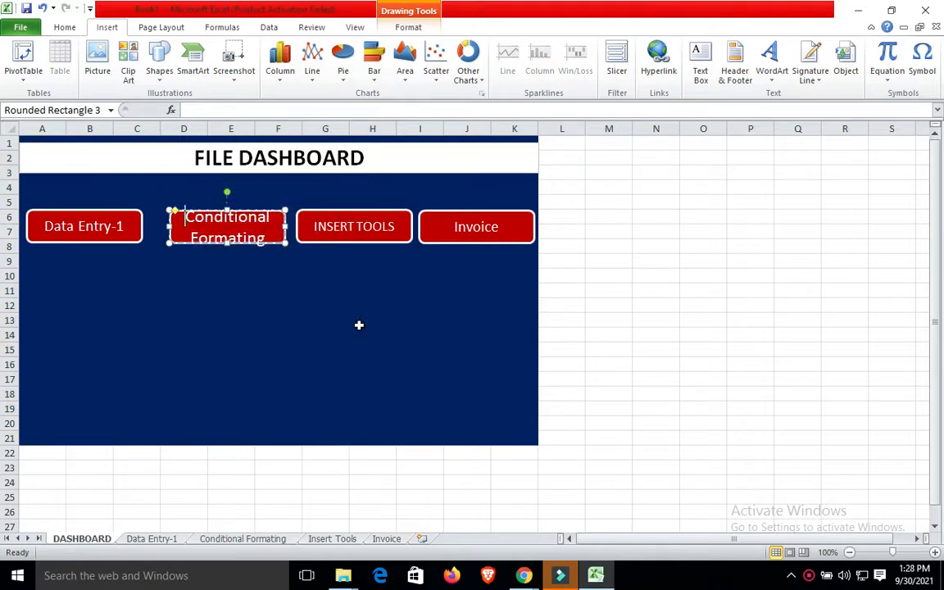
click(284, 244)
key(Left)
key(Left)
key(Left)
key(Left)
key(Left)
key(Left)
key(Left)
key(Left)
key(Left)
key(Left)
key(Left)
key(Left)
key(Left)
key(Left)
key(Left)
key(Left)
key(Left)
key(Left)
key(Left)
key(Left)
key(Left)
key(Left)
key(Left)
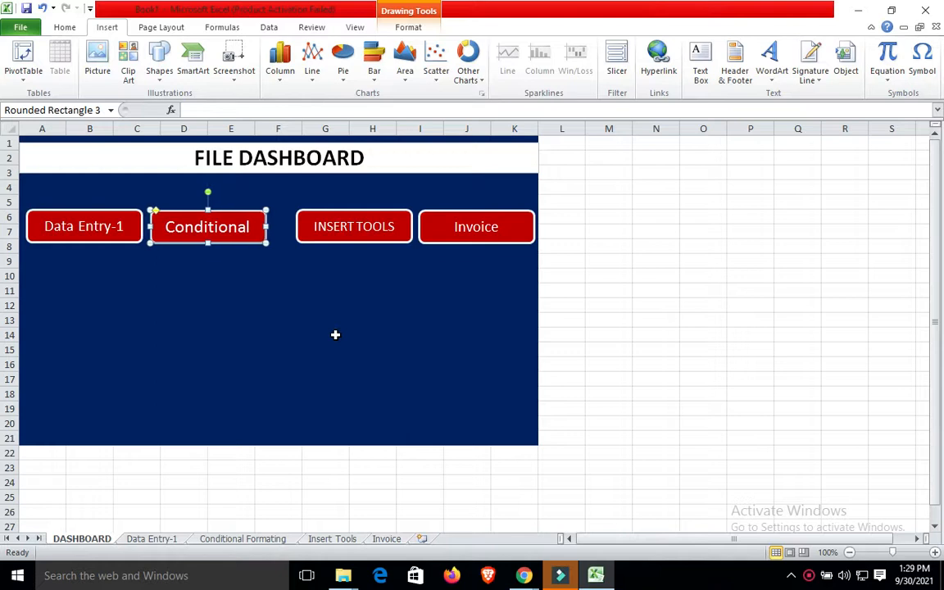
- Nudge the INSERT TOOLS button left until it sits close beside the Conditional button
click(354, 237)
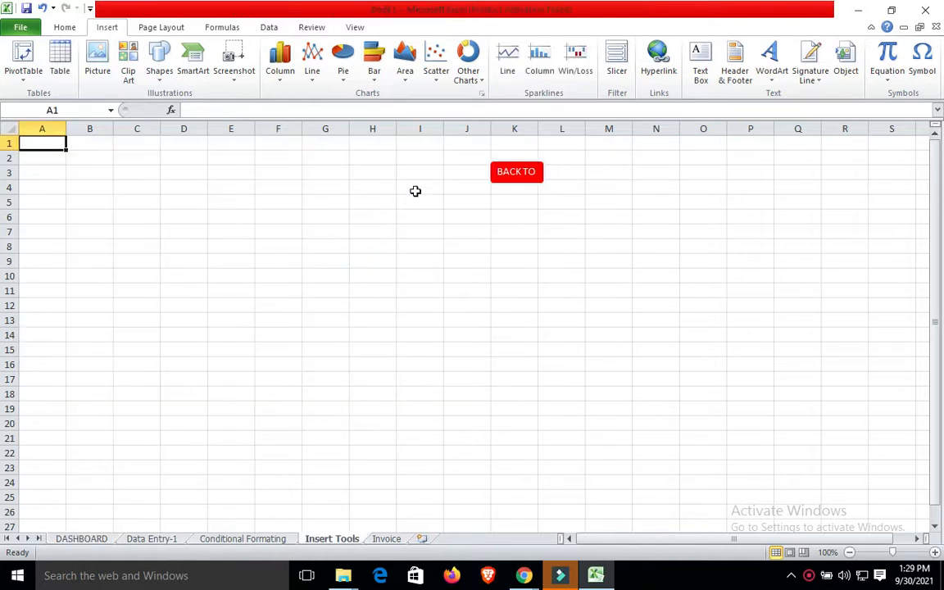
click(506, 173)
right_click(322, 229)
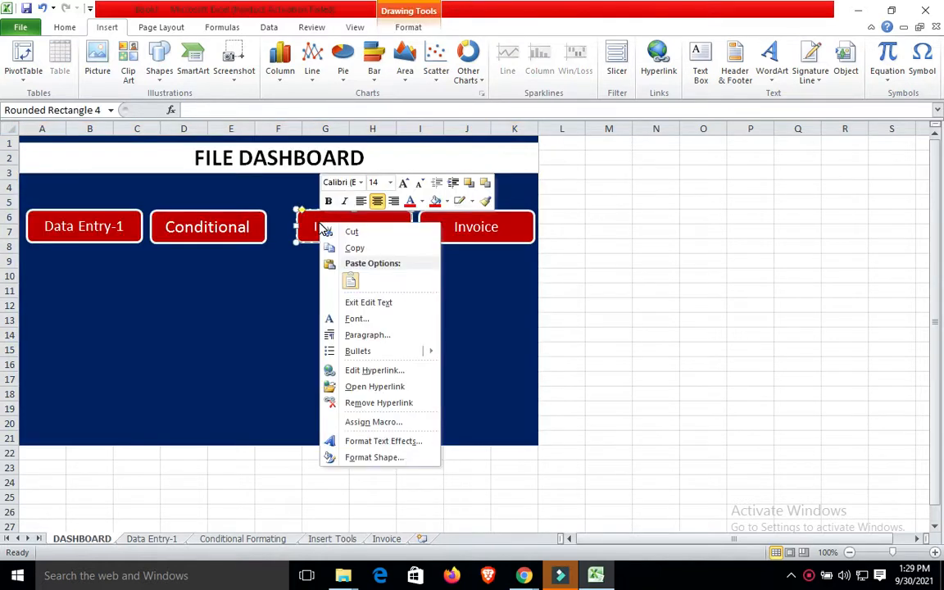
click(466, 273)
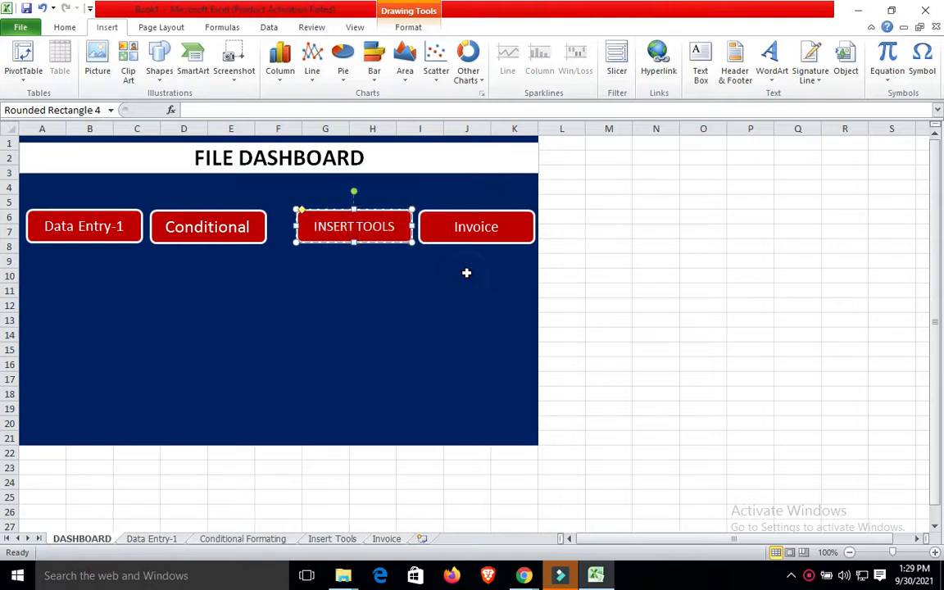
click(401, 246)
key(Left)
key(Left)
key(Left)
key(Left)
key(Left)
key(Left)
key(Left)
key(Left)
key(Left)
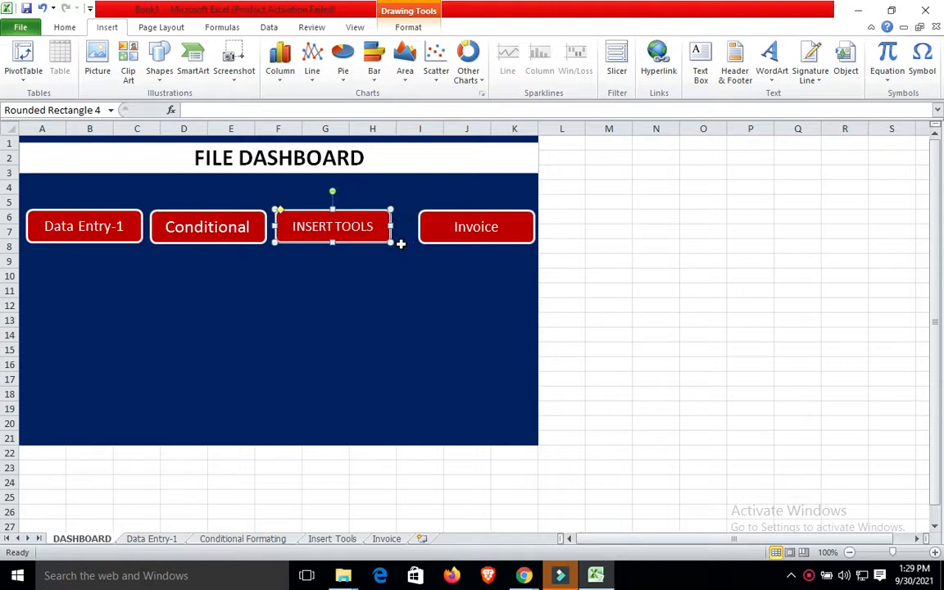
- Nudge the Invoice button left until it sits close beside the INSERT TOOLS button, then deselect it
ctrl+click(456, 238)
right_click(456, 238)
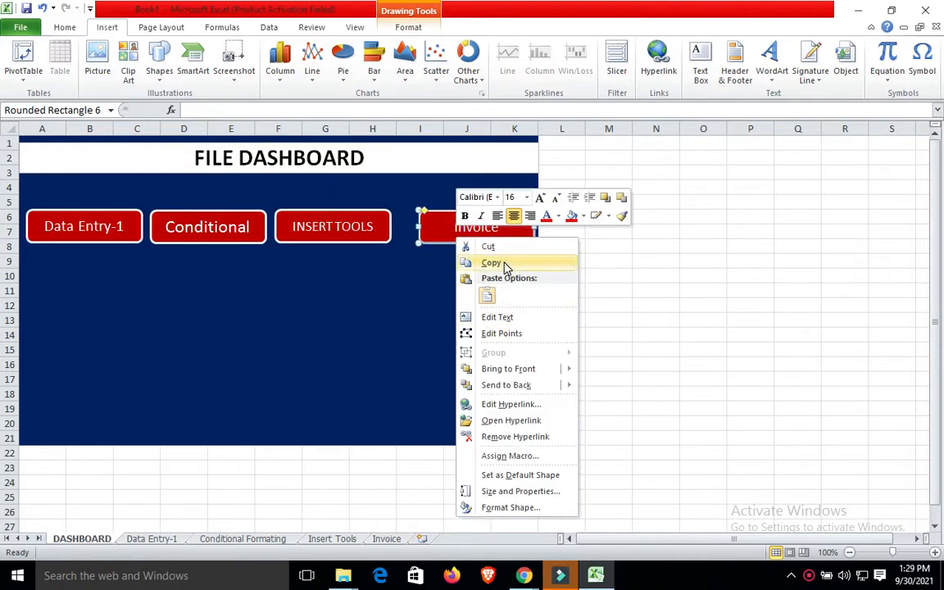
click(441, 269)
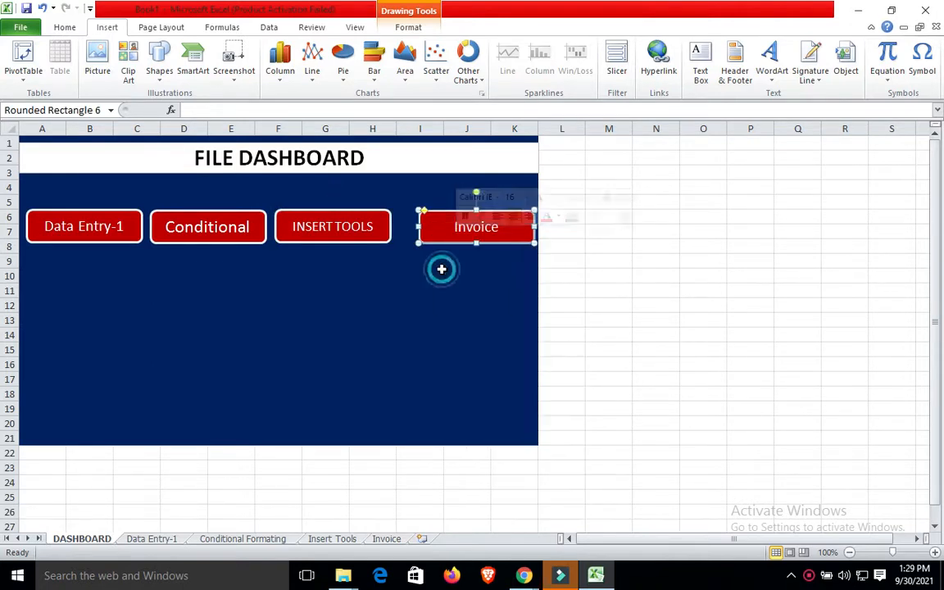
click(473, 243)
key(Left)
key(Left)
key(Left)
key(Left)
key(Left)
key(Left)
key(Left)
key(Left)
key(Left)
key(Left)
key(Left)
key(Left)
key(Left)
key(Left)
key(Left)
key(Left)
key(Left)
key(Left)
key(Left)
key(Left)
key(Left)
key(Left)
key(Left)
click(714, 264)
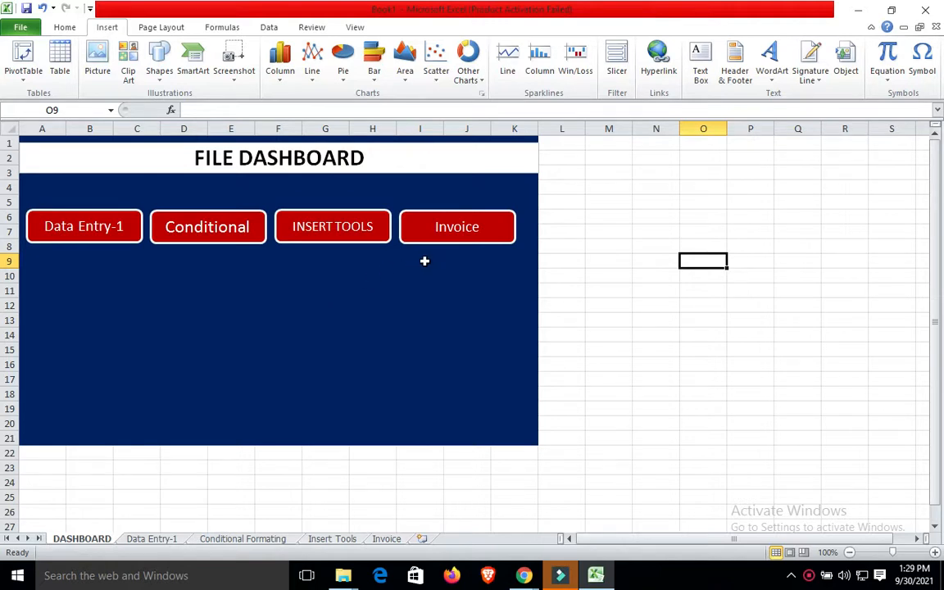
- Test the dashboard's INSERT TOOLS link and return with the BACK TO button on that sheet
click(343, 238)
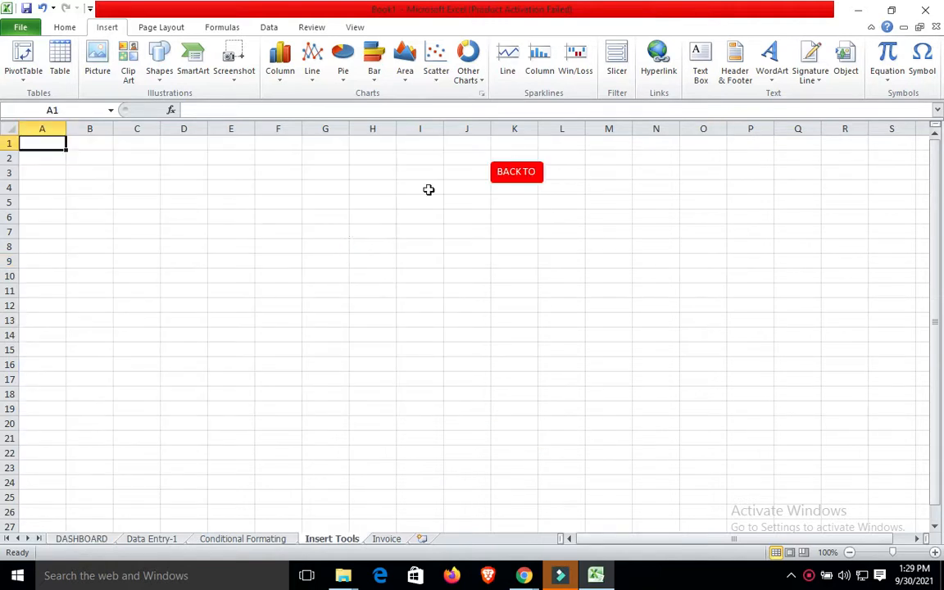
click(517, 174)
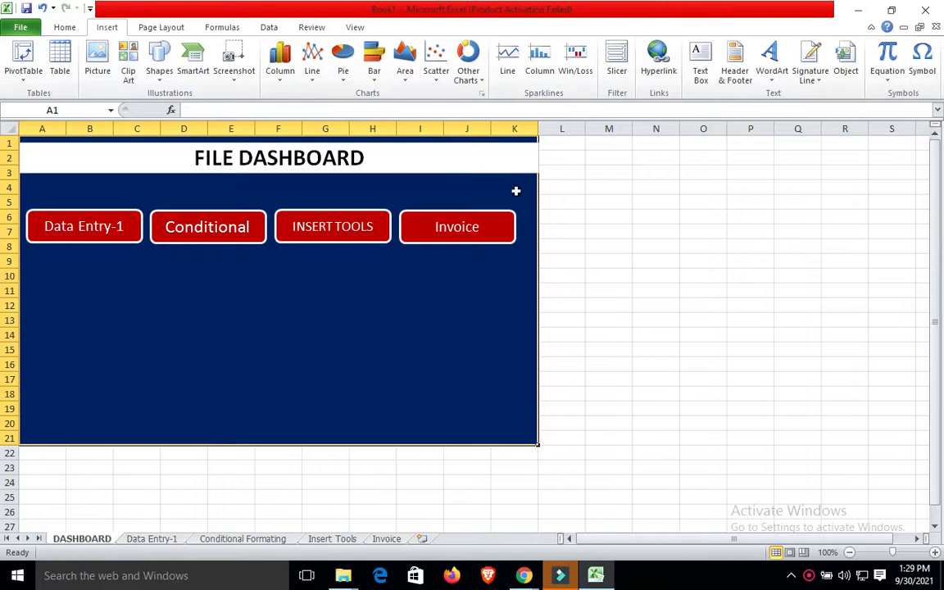
- On the Insert Tools sheet, move the BACK TO button to column R, around rows 2 and 3
click(332, 540)
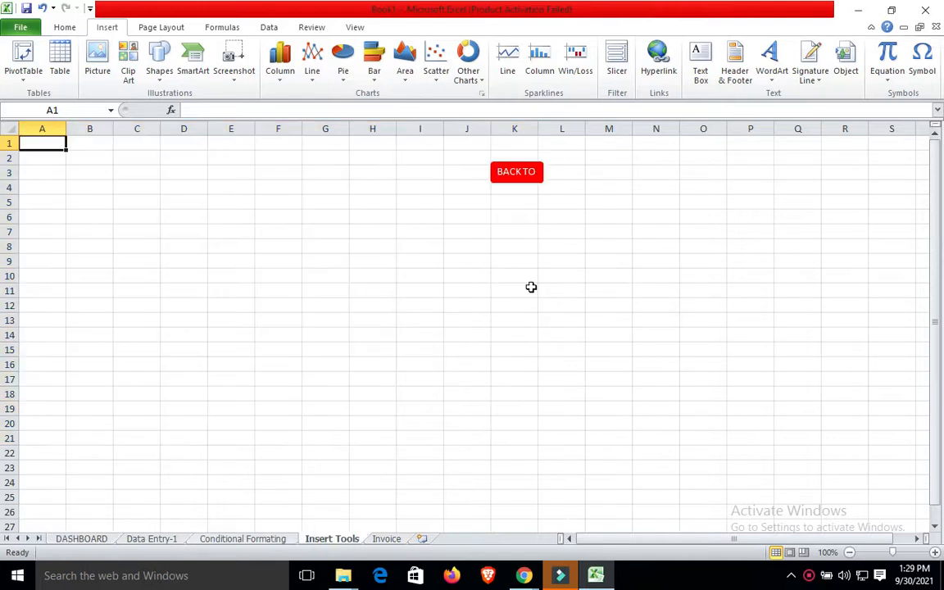
right_click(531, 174)
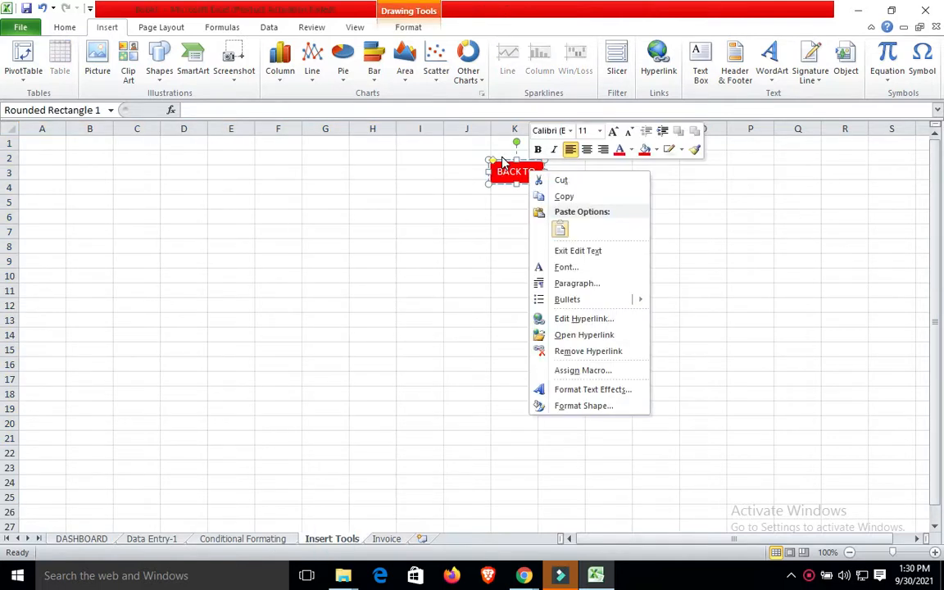
drag(502, 159, 764, 129)
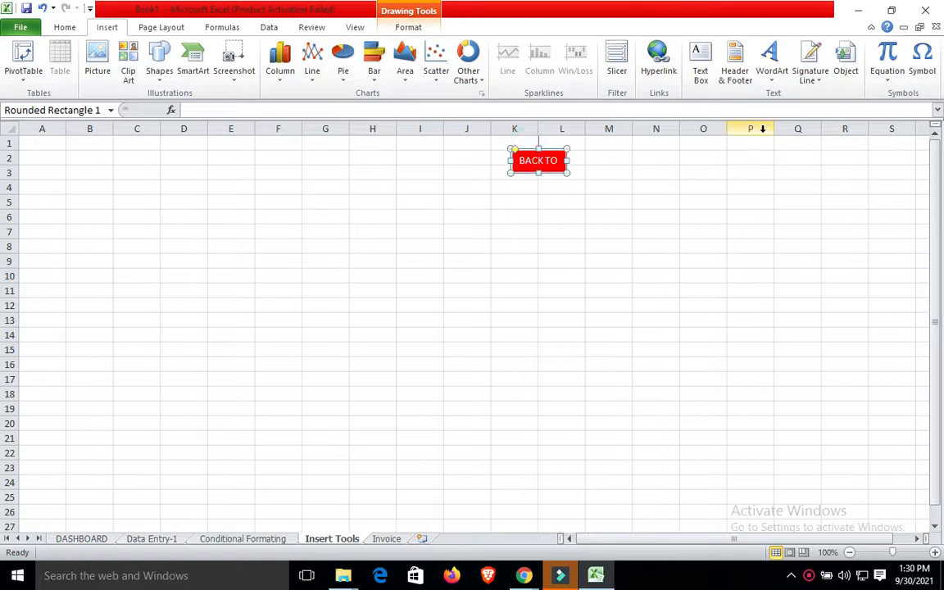
drag(551, 149, 863, 147)
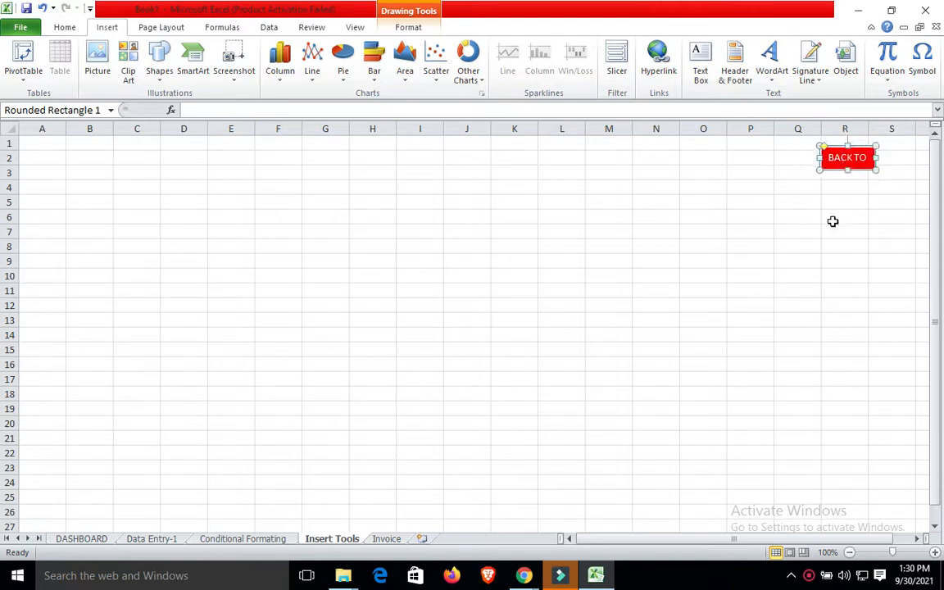
click(833, 221)
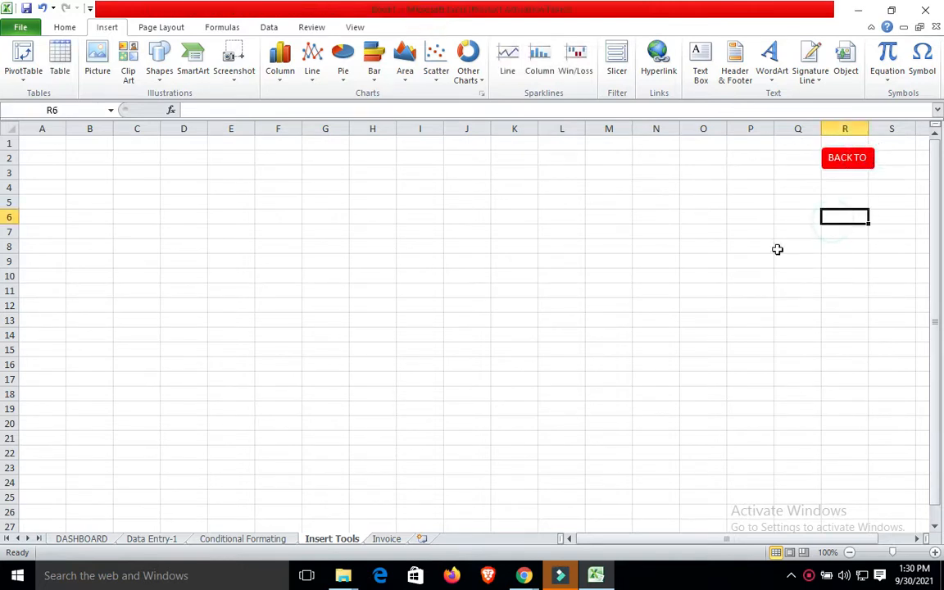
click(574, 247)
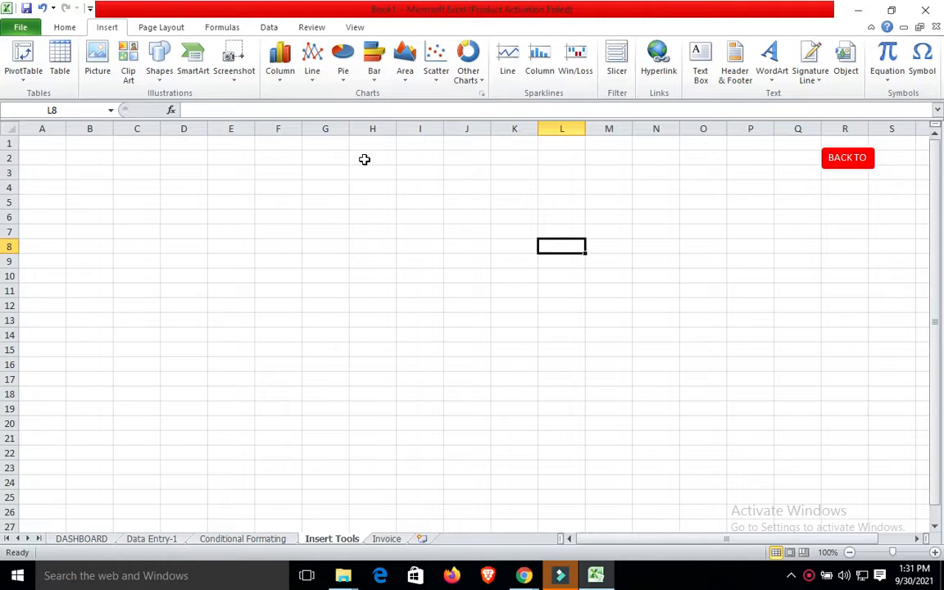
- Look through the available Column, Line, Pie, Bar, Area, Scatter and other chart types
click(281, 82)
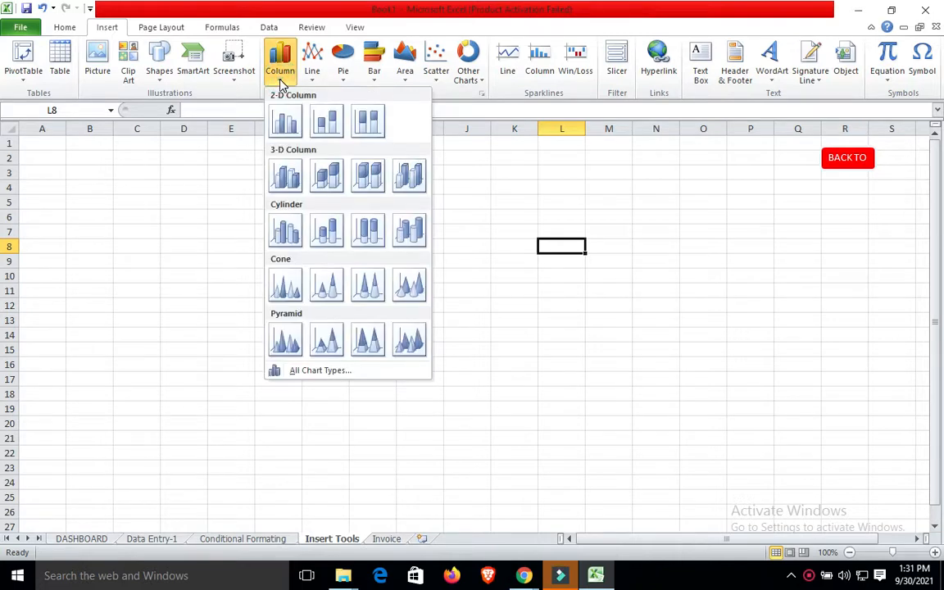
click(314, 78)
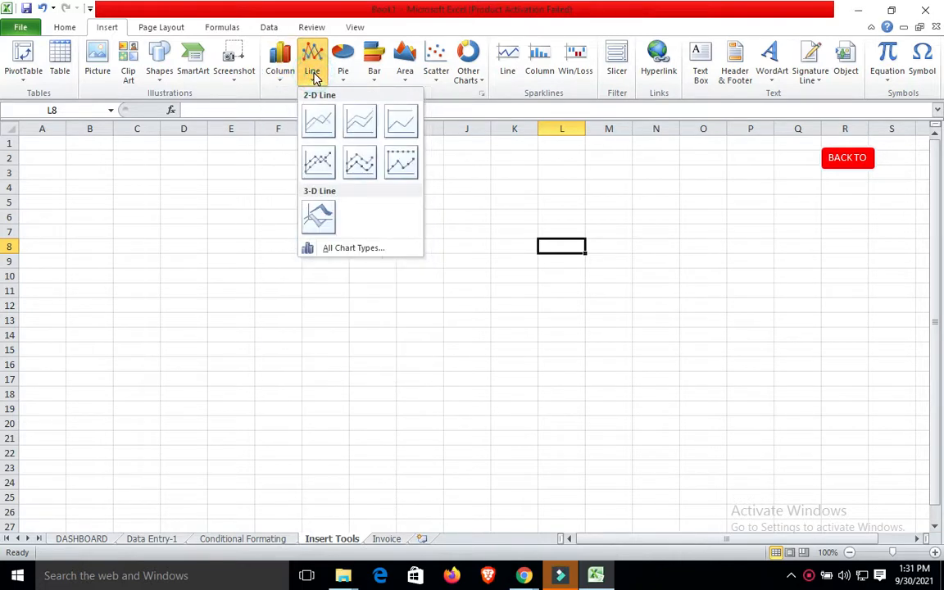
click(349, 80)
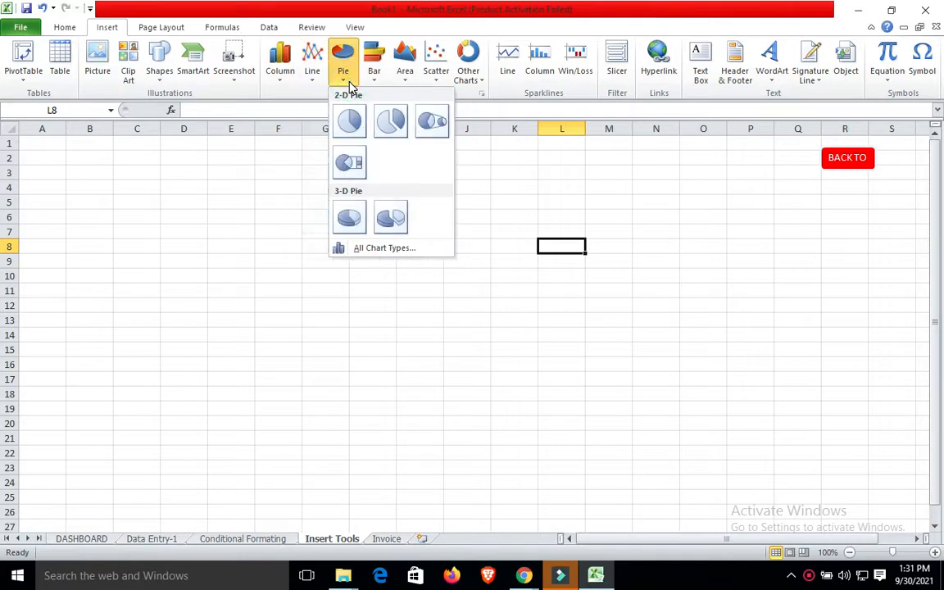
click(375, 78)
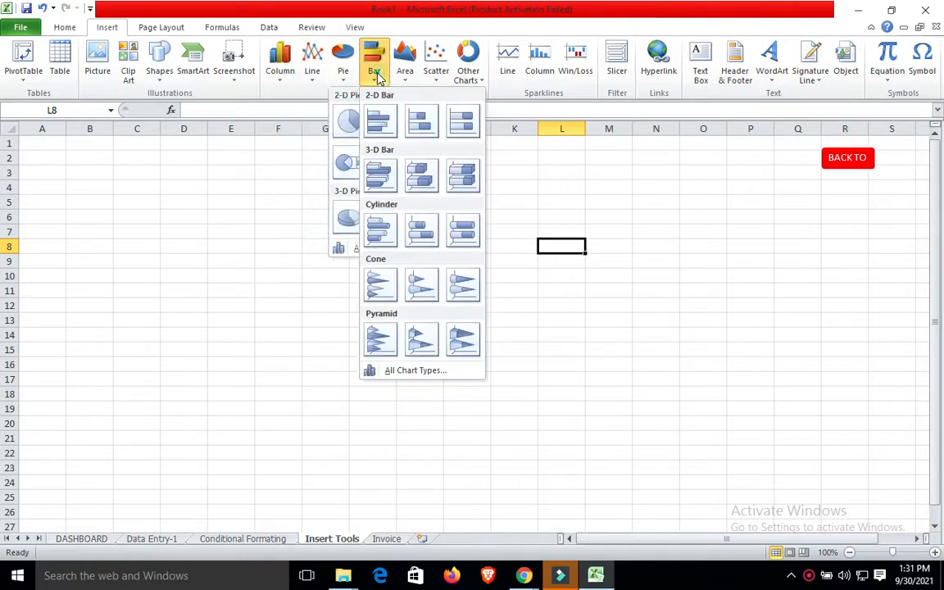
click(405, 79)
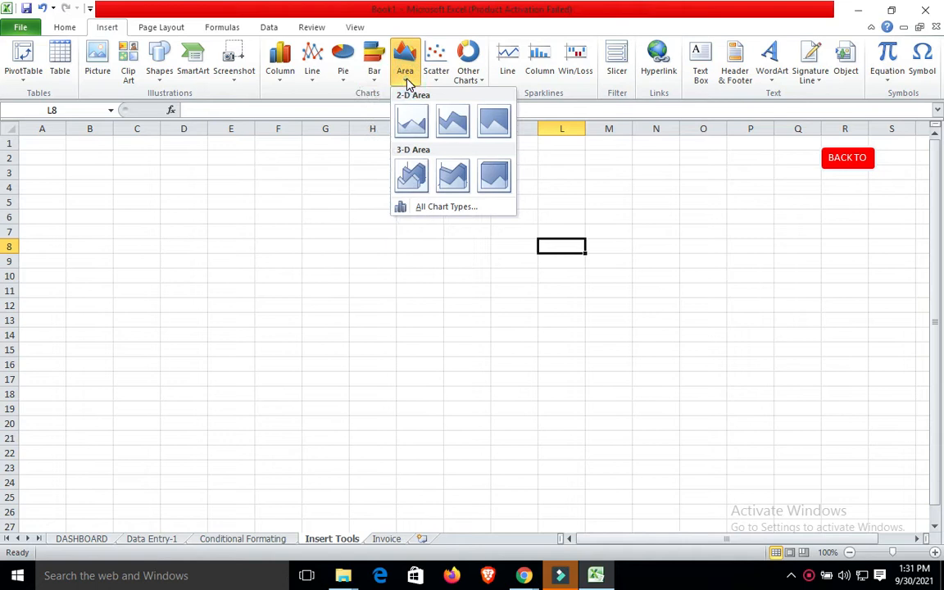
click(437, 82)
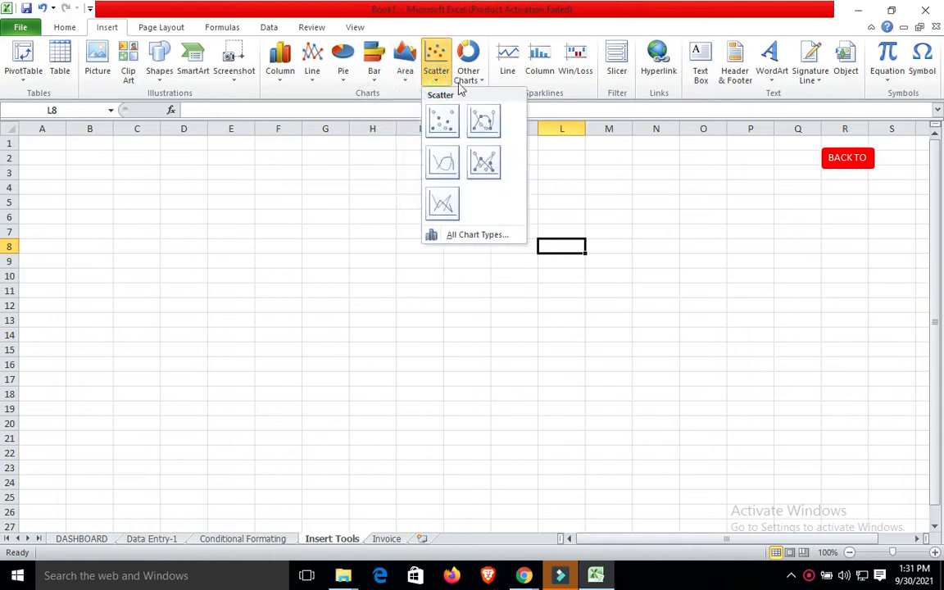
click(471, 81)
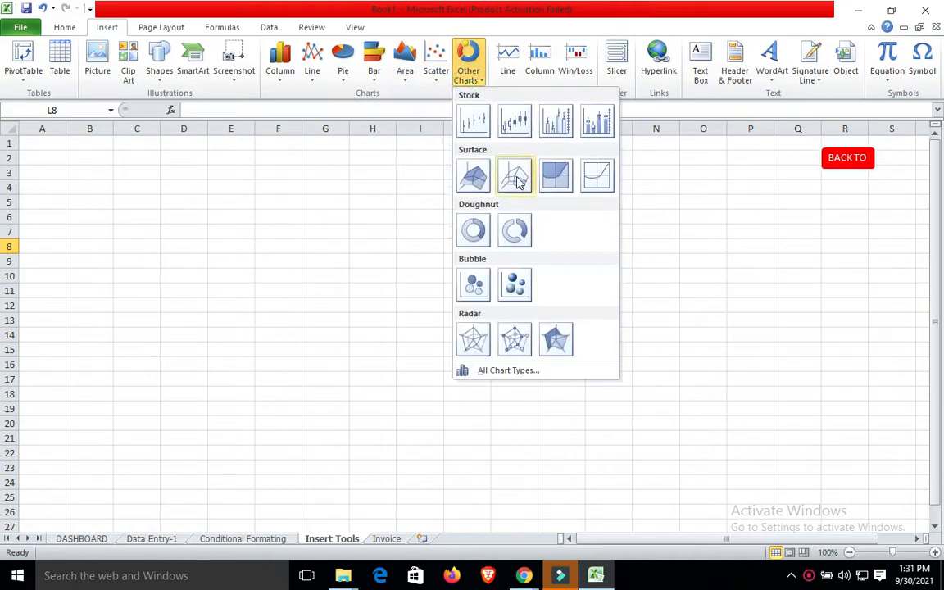
- Insert an empty 3-D clustered column chart on the Insert Tools sheet and move it so its corner sits at cell A1
click(279, 78)
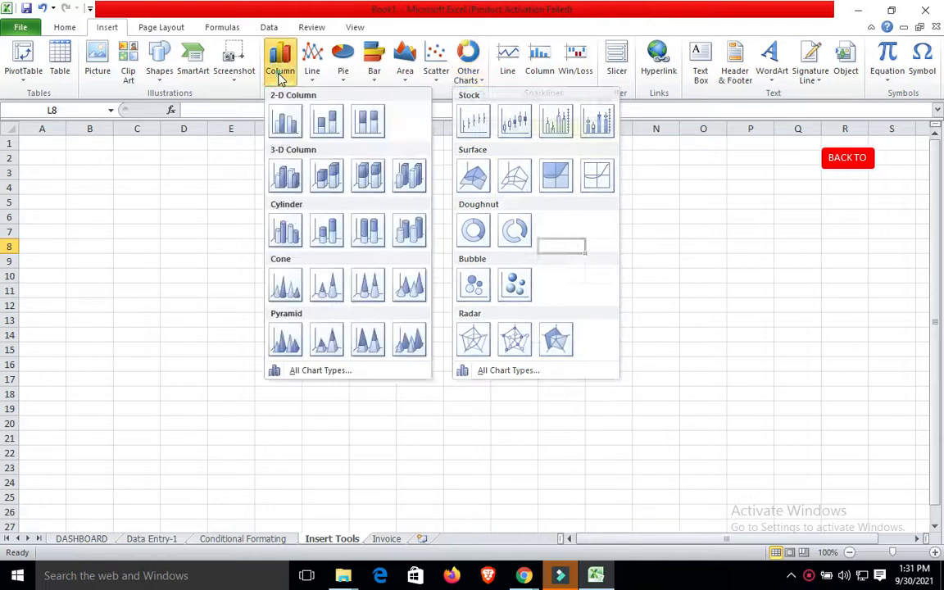
click(297, 174)
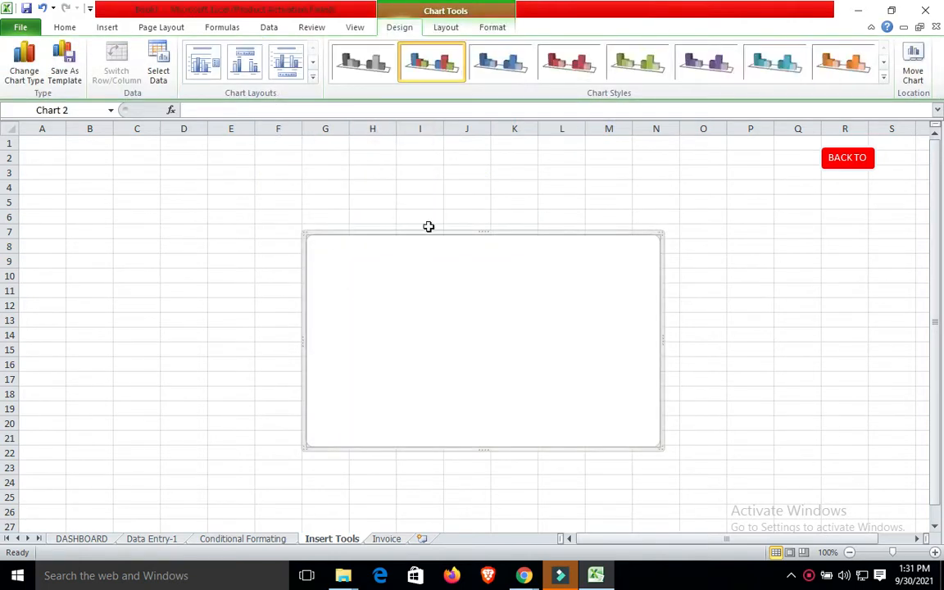
drag(430, 235, 236, 164)
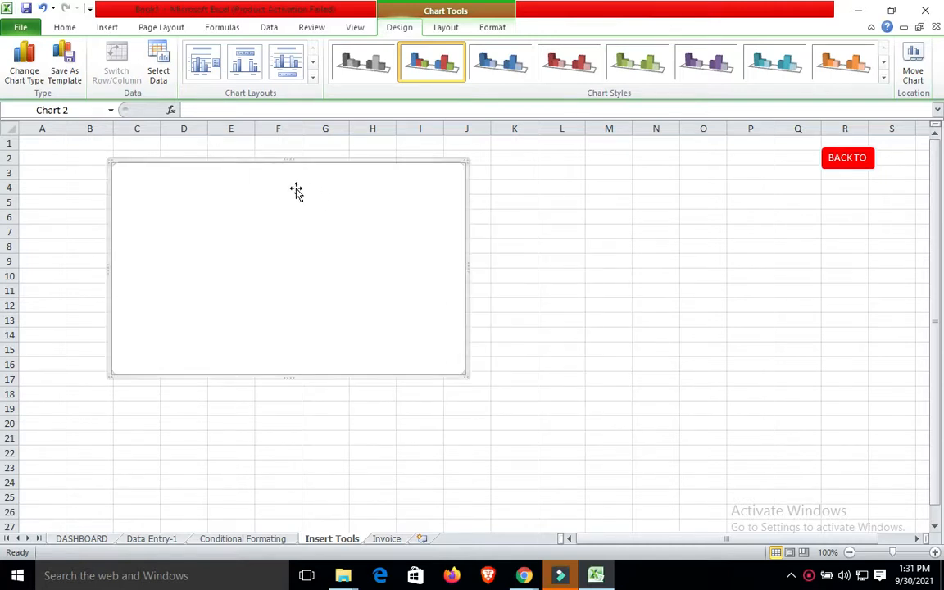
drag(310, 162, 219, 141)
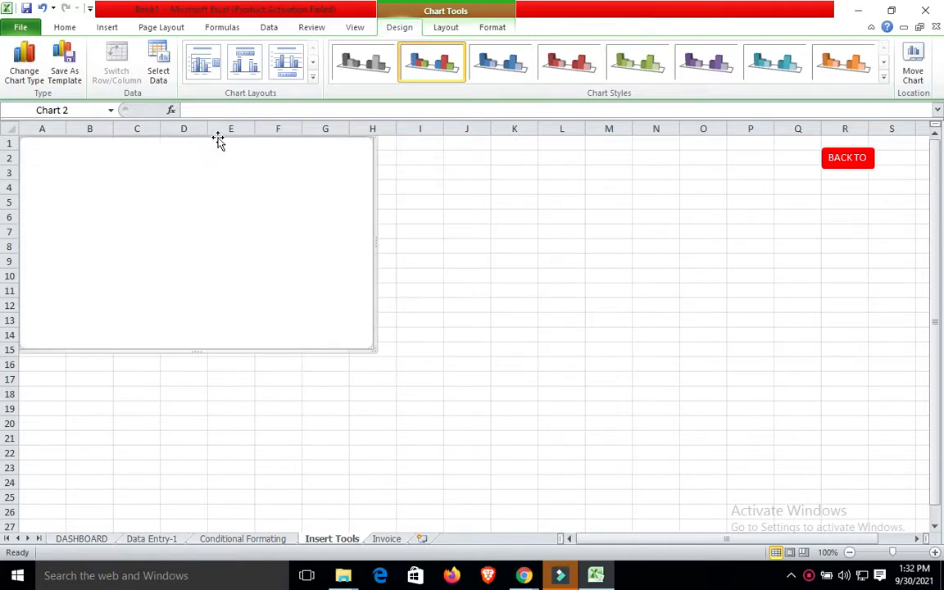
- Examine the empty chart's layout, formatting and design options, including its data source and series settings
click(448, 27)
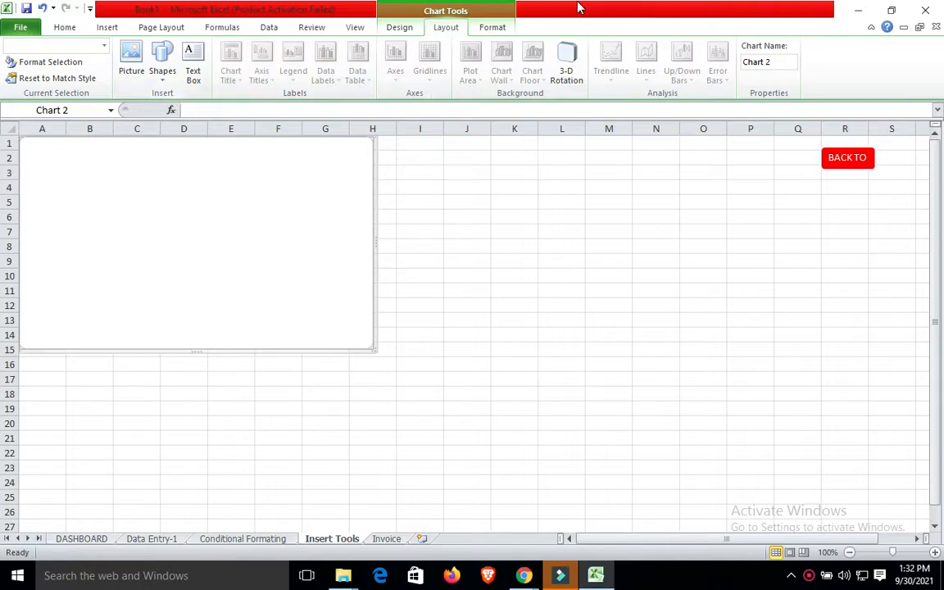
click(493, 27)
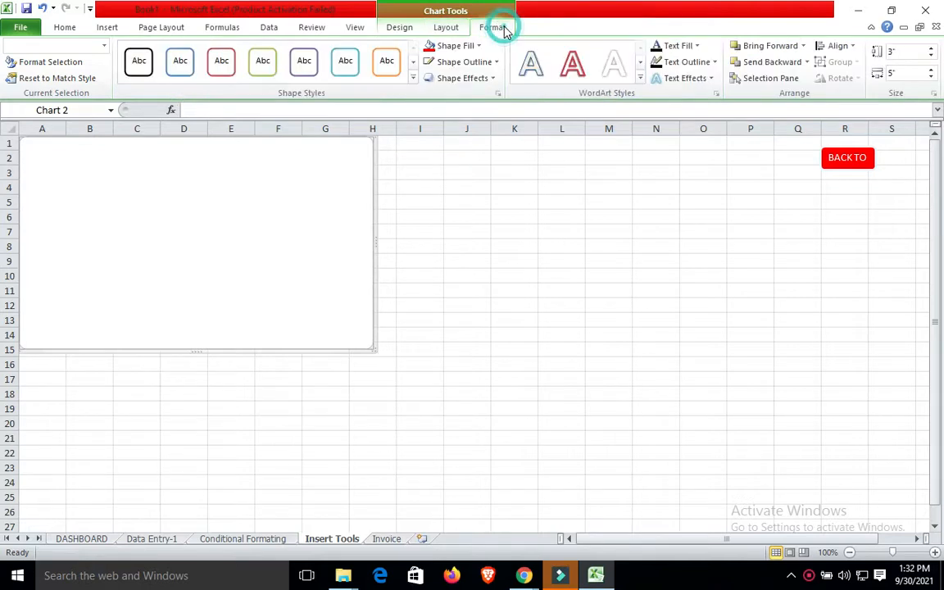
click(405, 30)
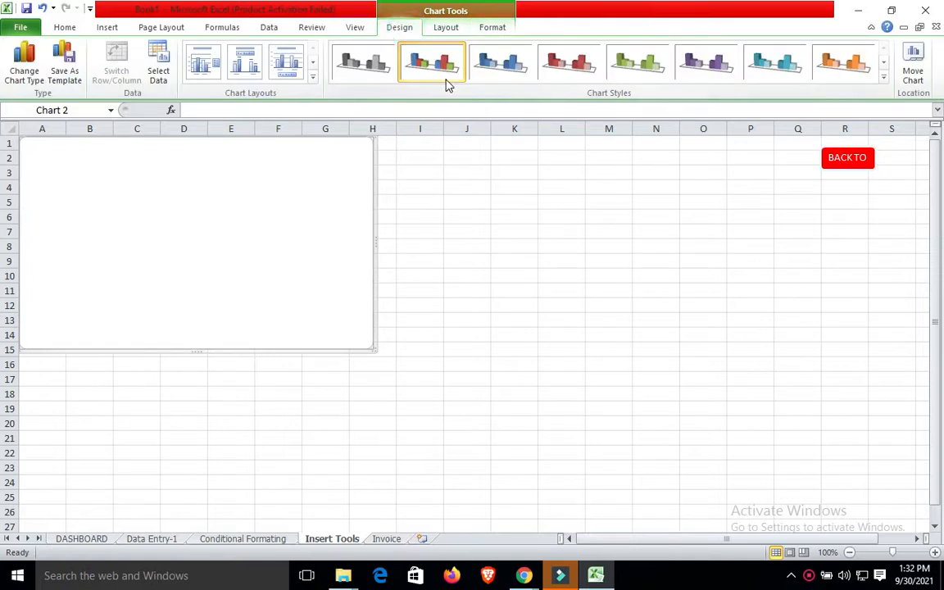
click(276, 72)
click(163, 78)
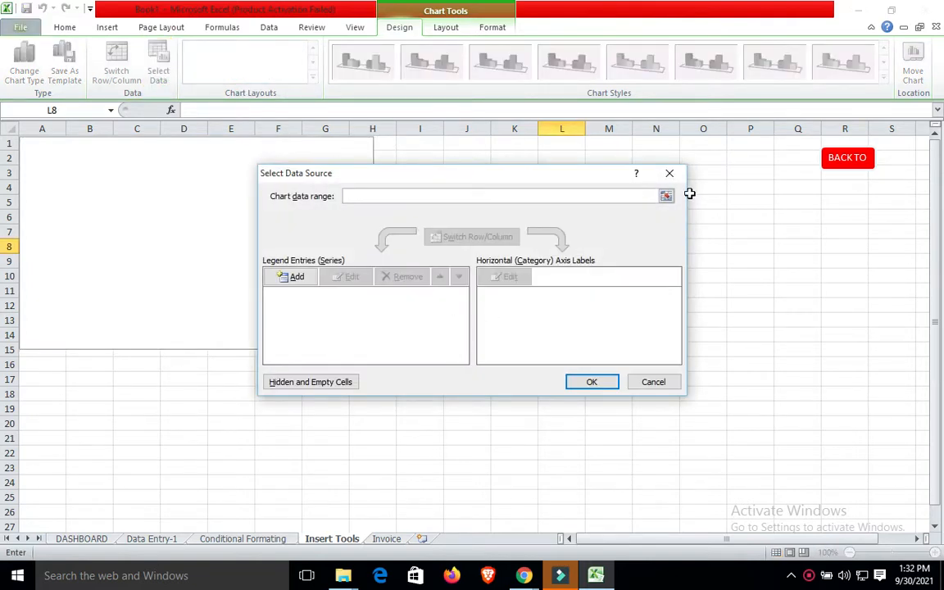
click(304, 280)
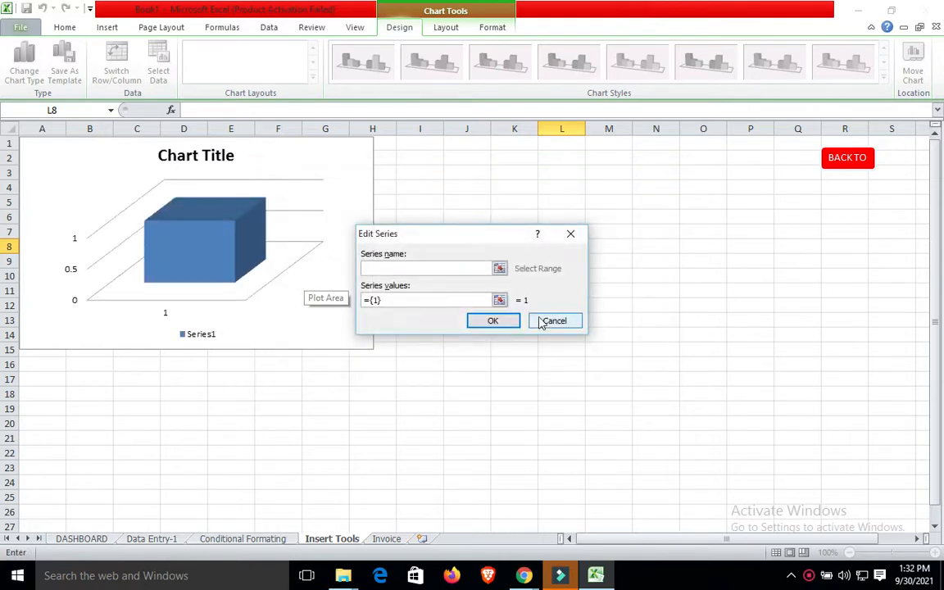
click(571, 238)
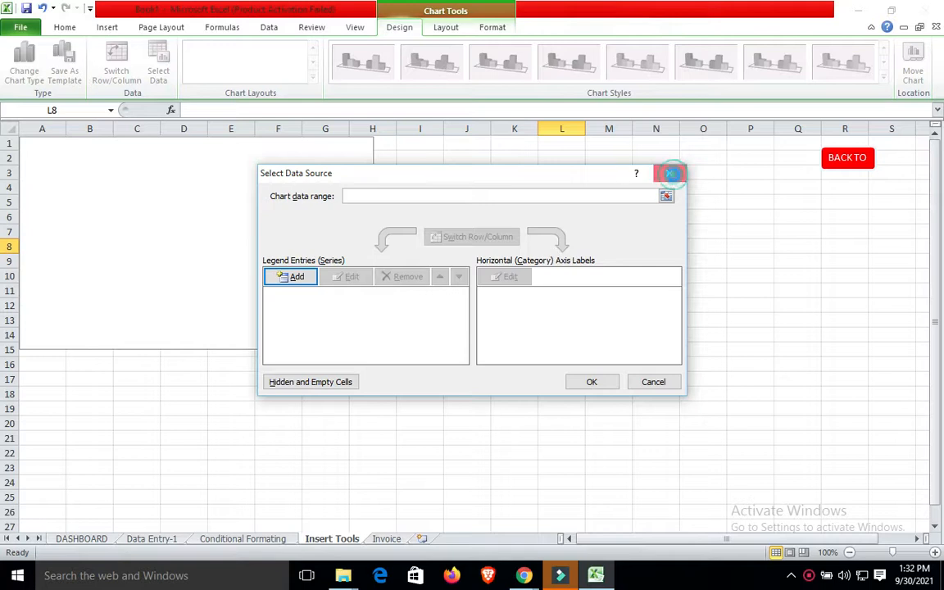
click(669, 173)
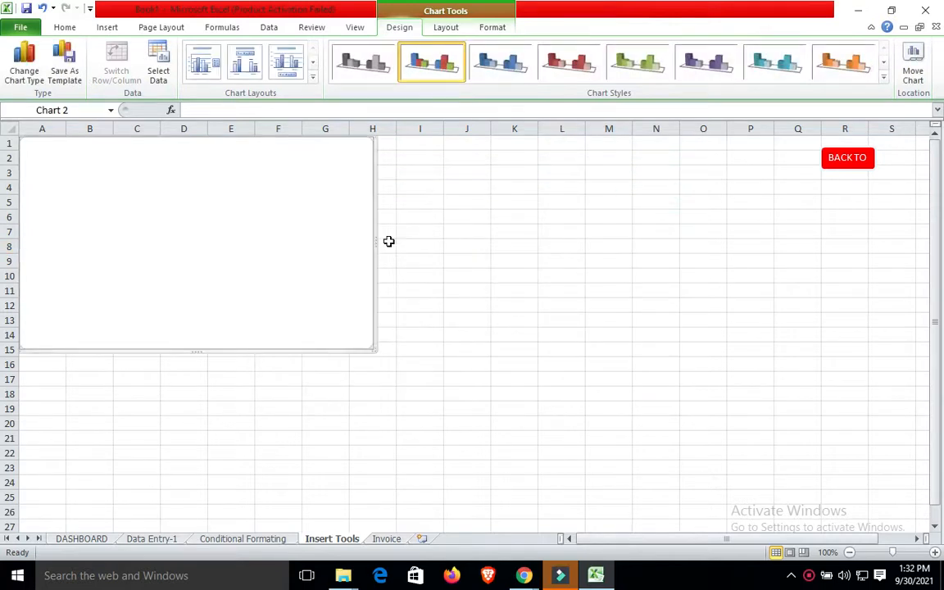
click(312, 63)
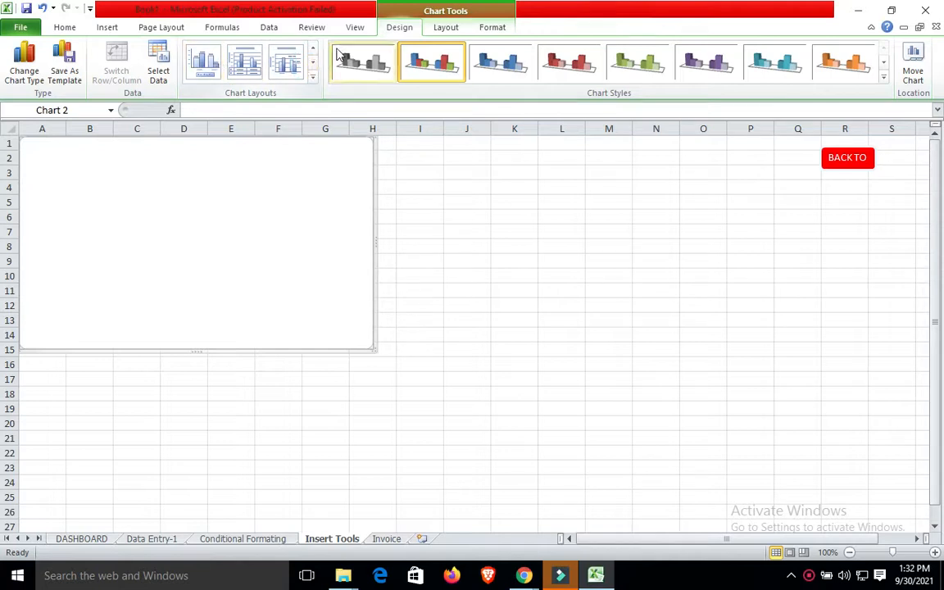
click(449, 27)
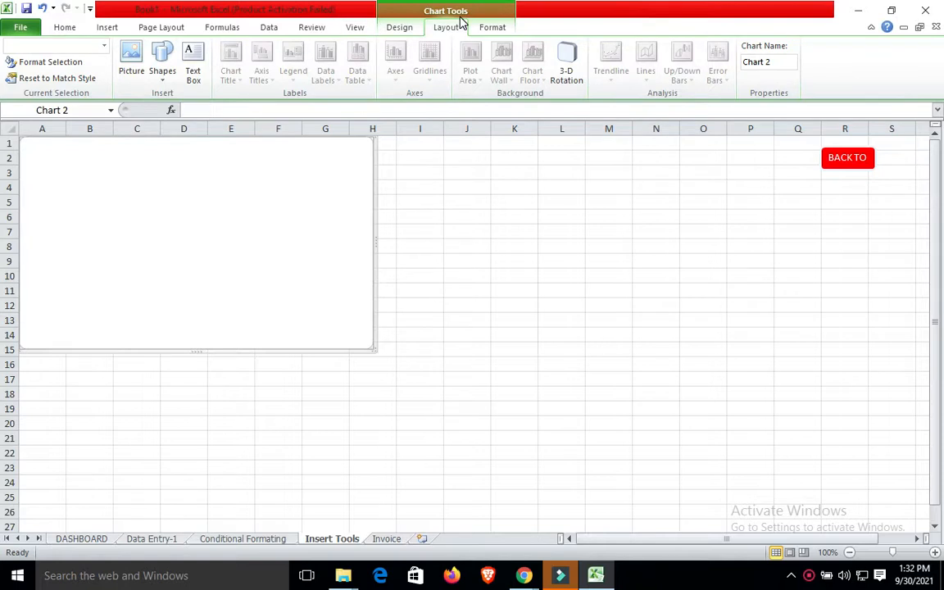
- Review the empty chart's Format, Design and Layout options again and open its data source settings
click(493, 27)
click(405, 27)
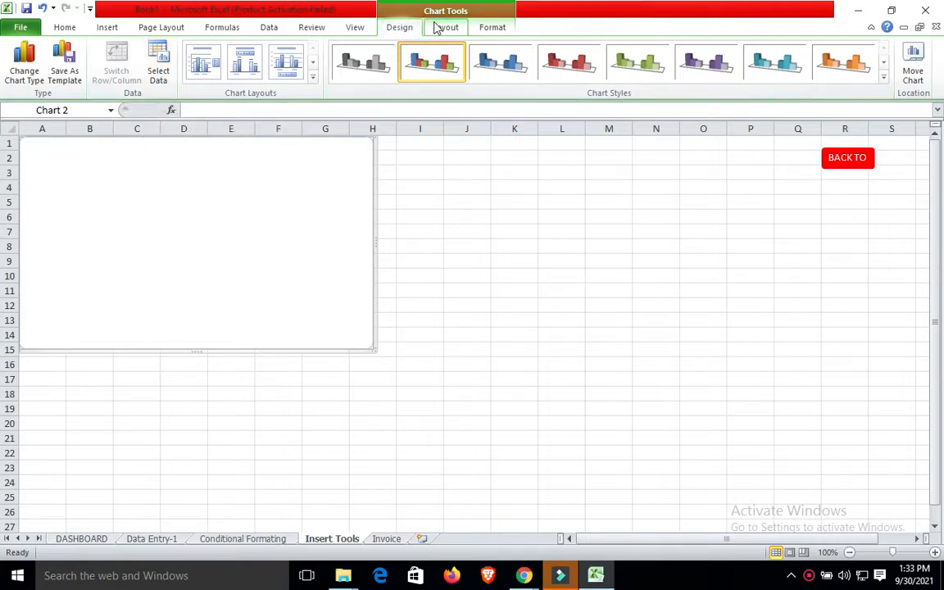
click(461, 28)
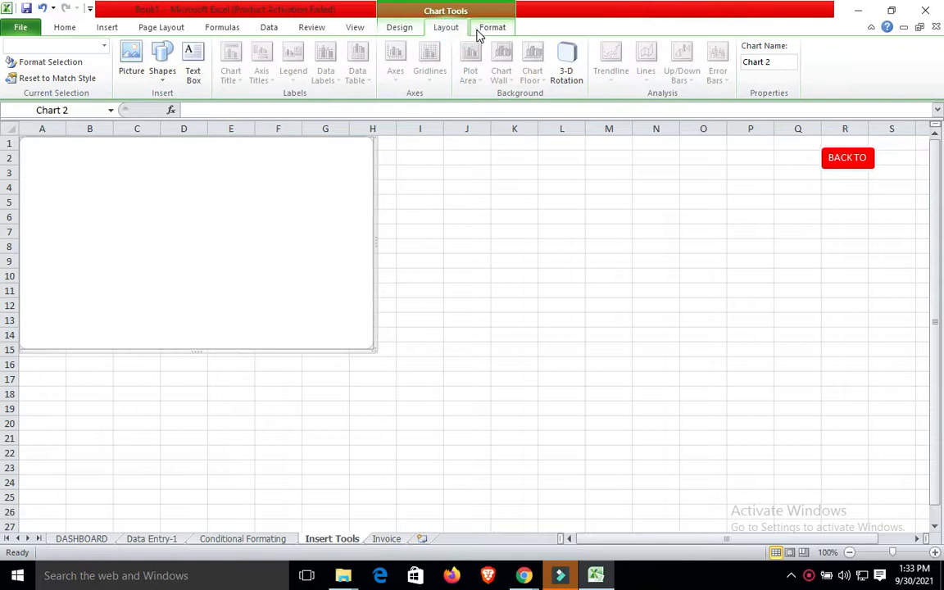
click(478, 33)
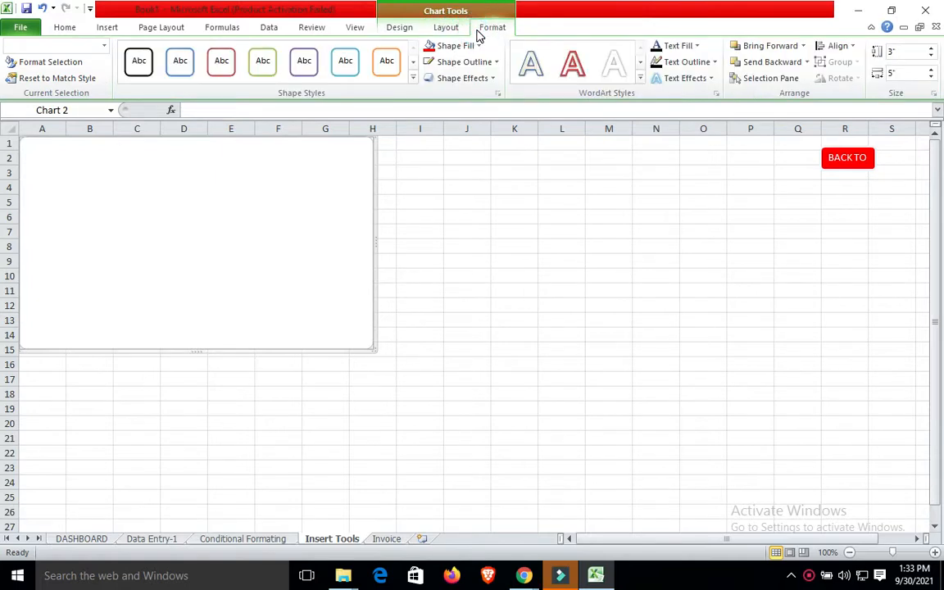
click(400, 27)
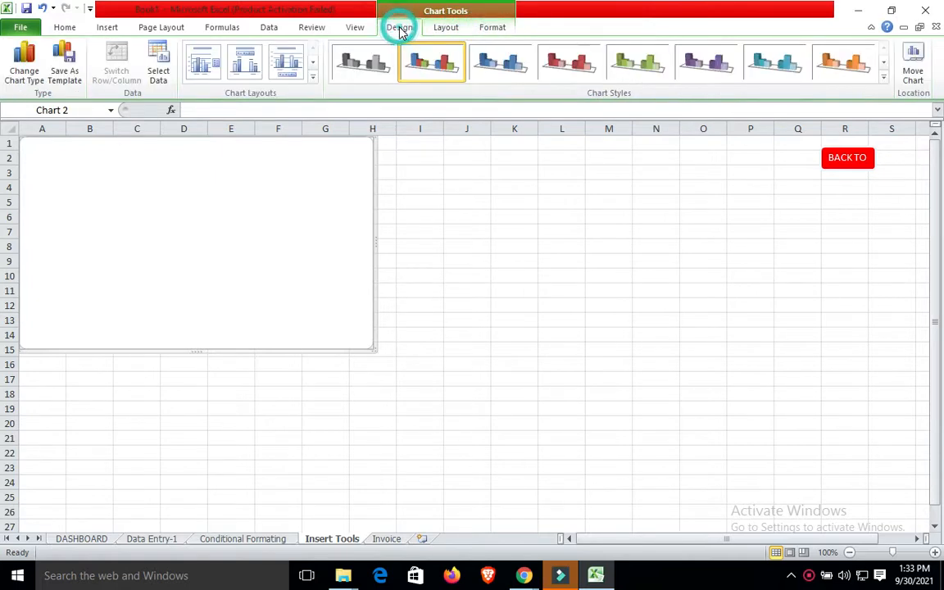
click(160, 75)
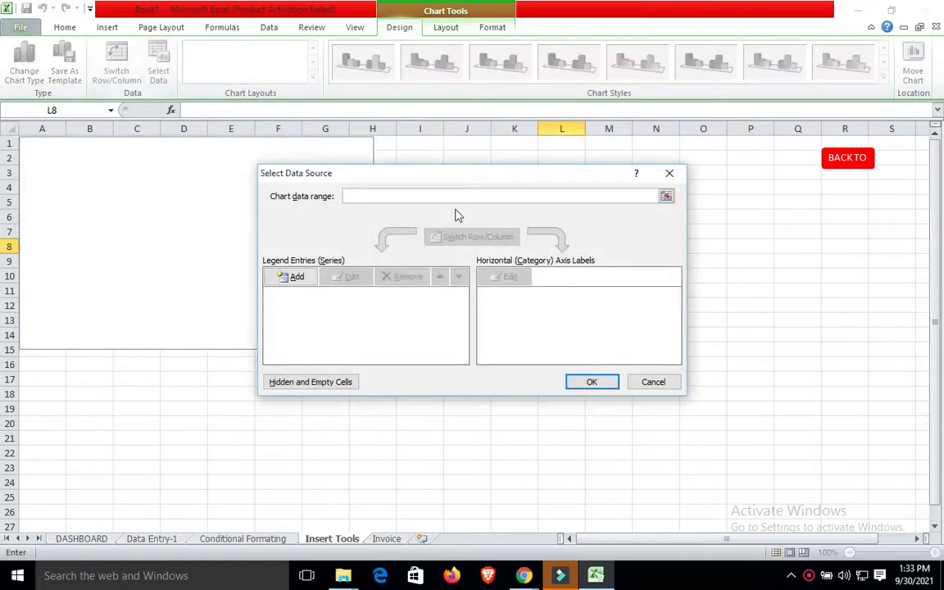
click(666, 196)
click(673, 196)
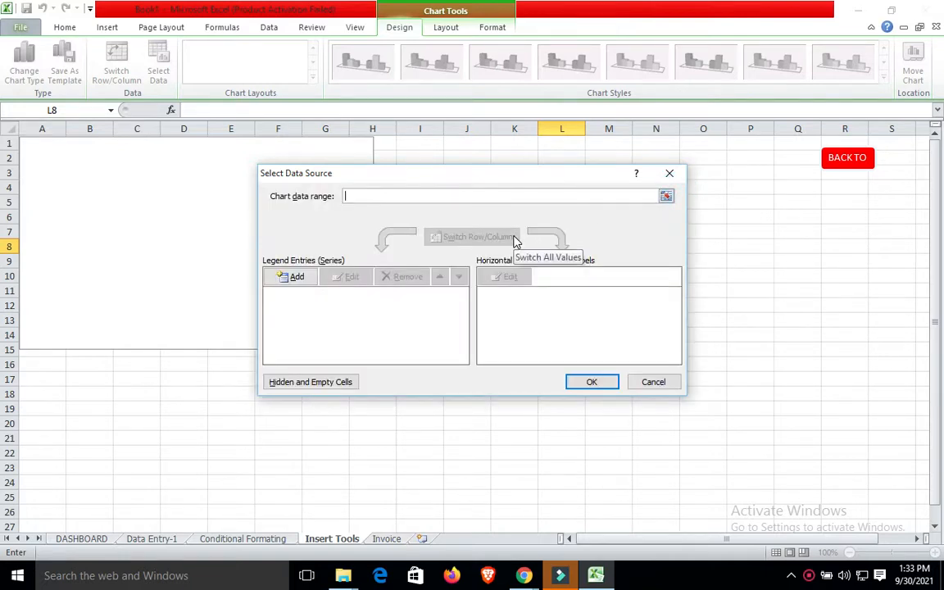
- Try to add a chart series whose name refers to cells A3:F18 on the Data Entry-1 sheet
click(288, 277)
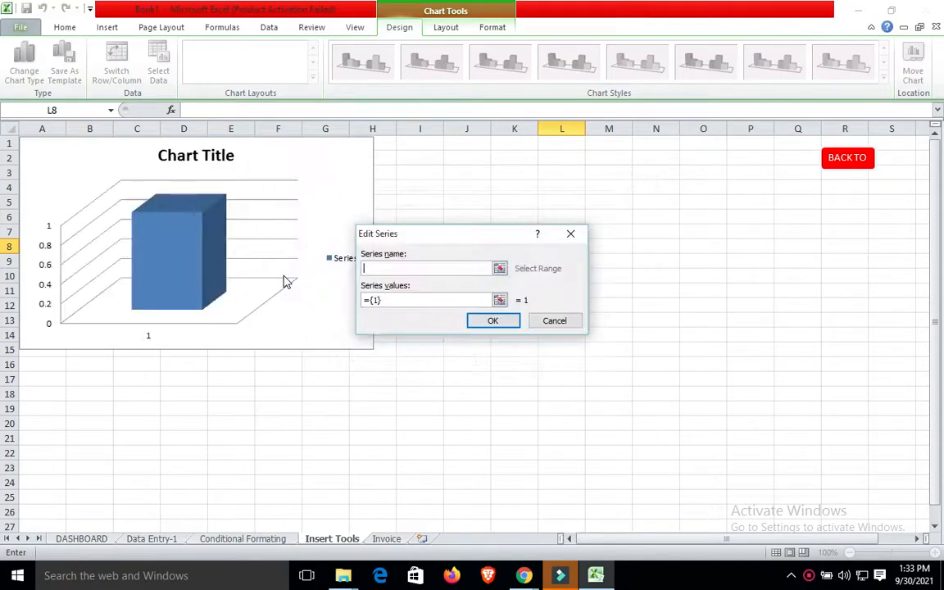
click(500, 269)
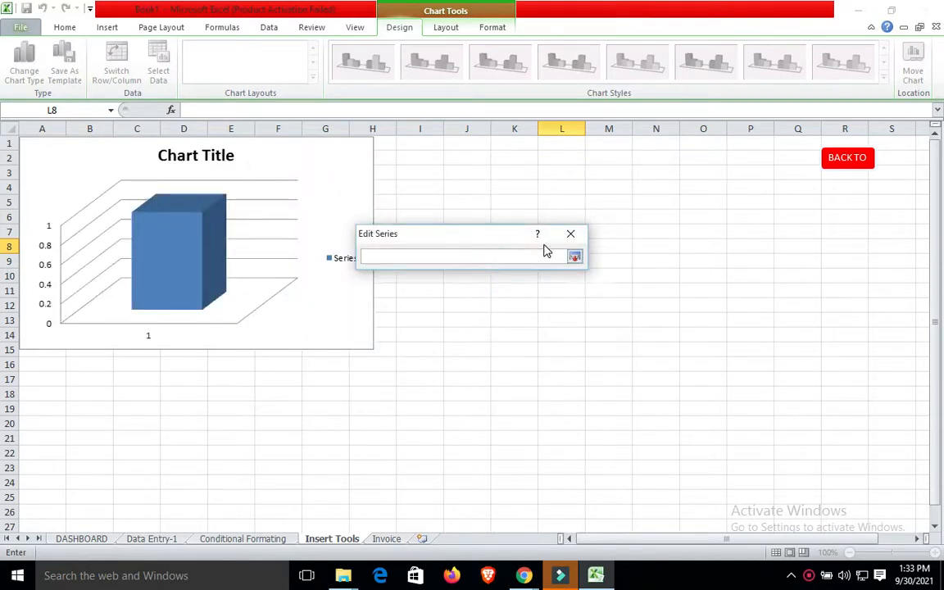
click(489, 261)
click(164, 539)
click(55, 184)
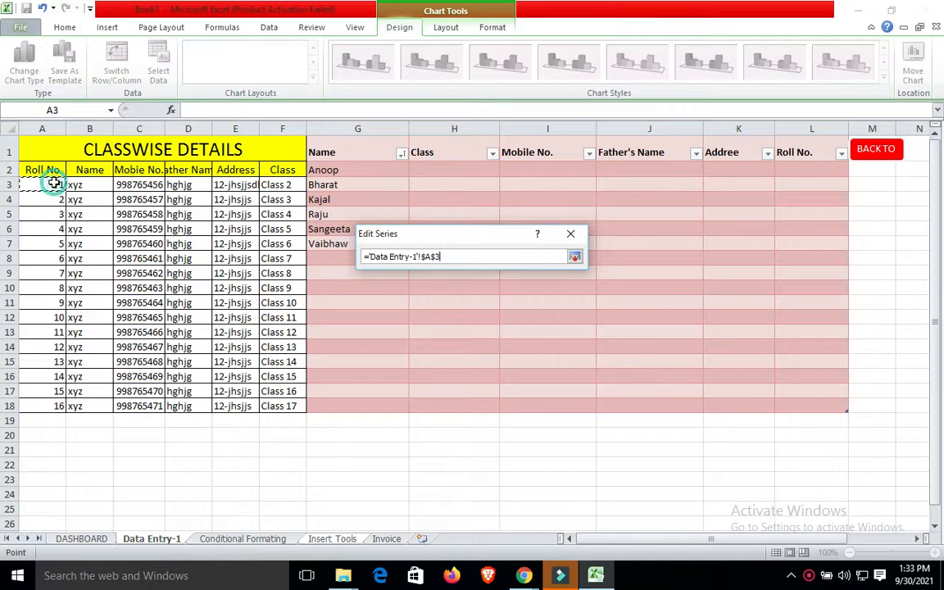
key(shift+Right)
key(shift+Right)
key(shift+Right)
key(shift+Right)
key(shift+Right)
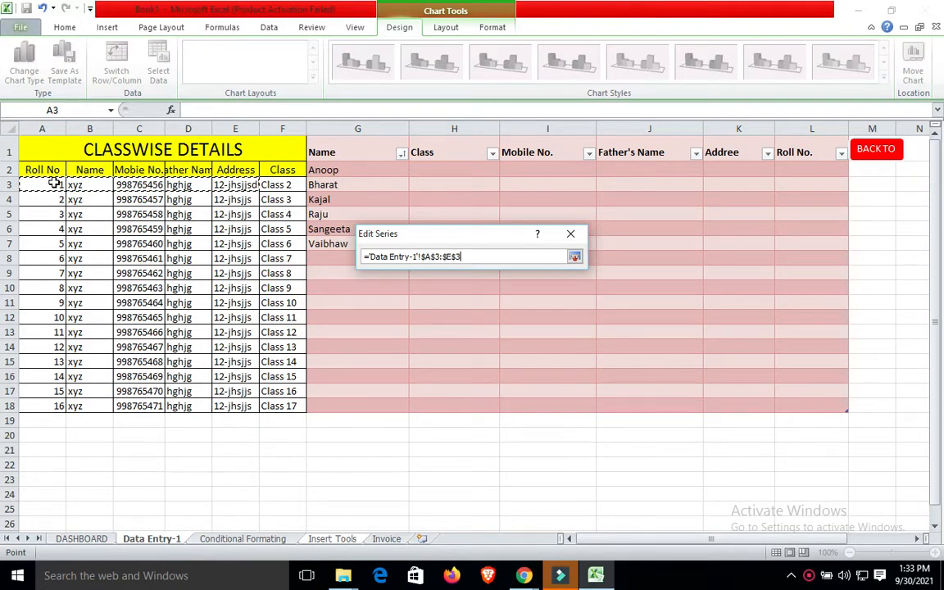
key(shift+Down)
key(shift+Down)
key(shift+Down)
key(shift+Down)
key(shift+Down)
key(shift+Down)
key(shift+Down)
key(shift+Down)
key(shift+Down)
key(shift+Down)
key(shift+Down)
key(shift+Down)
key(shift+Down)
key(shift+Down)
key(shift+Down)
key(shift+Down)
key(shift+Down)
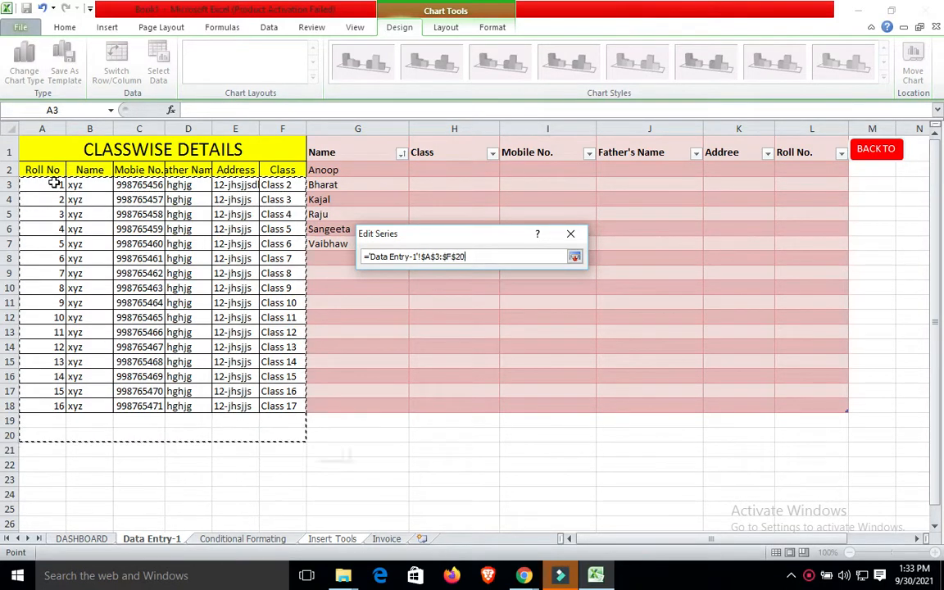
key(shift+Up)
key(shift+Up)
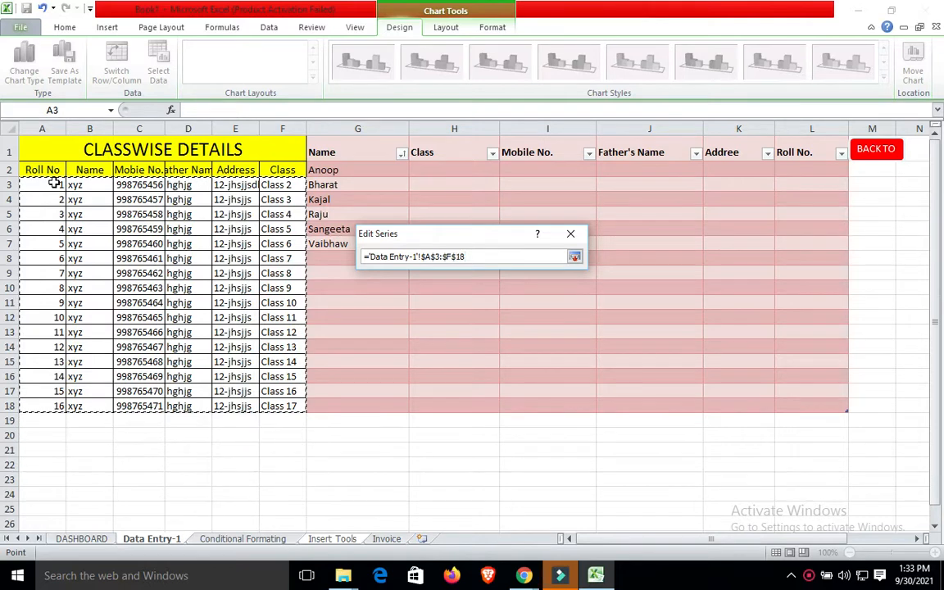
click(573, 258)
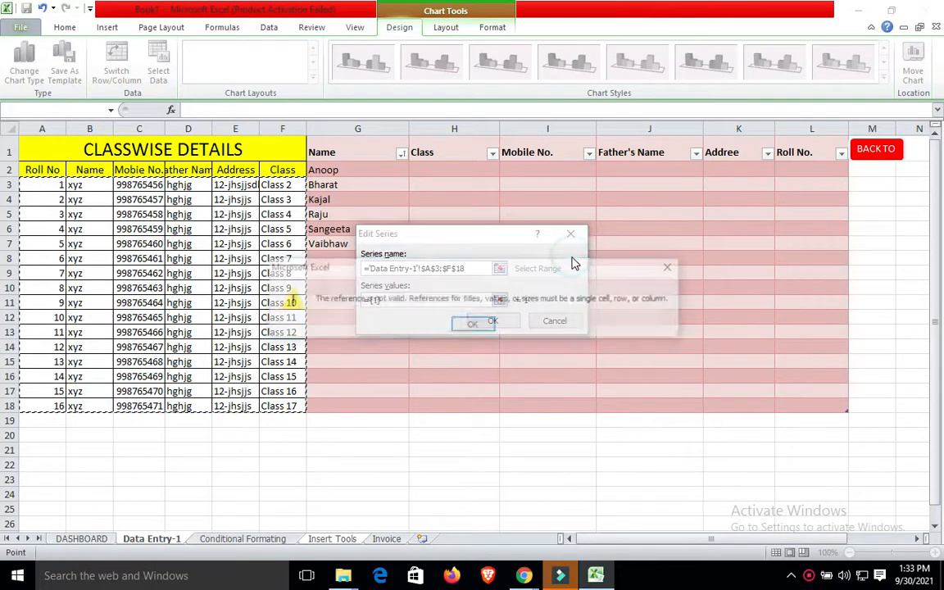
- Cancel the new series and close the chart's data source settings without assigning any data
click(484, 324)
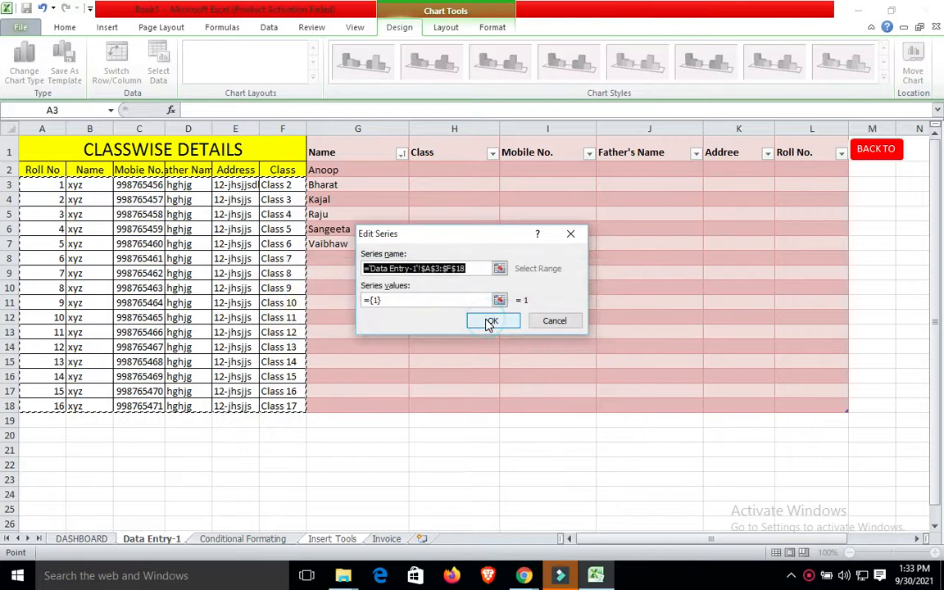
click(517, 326)
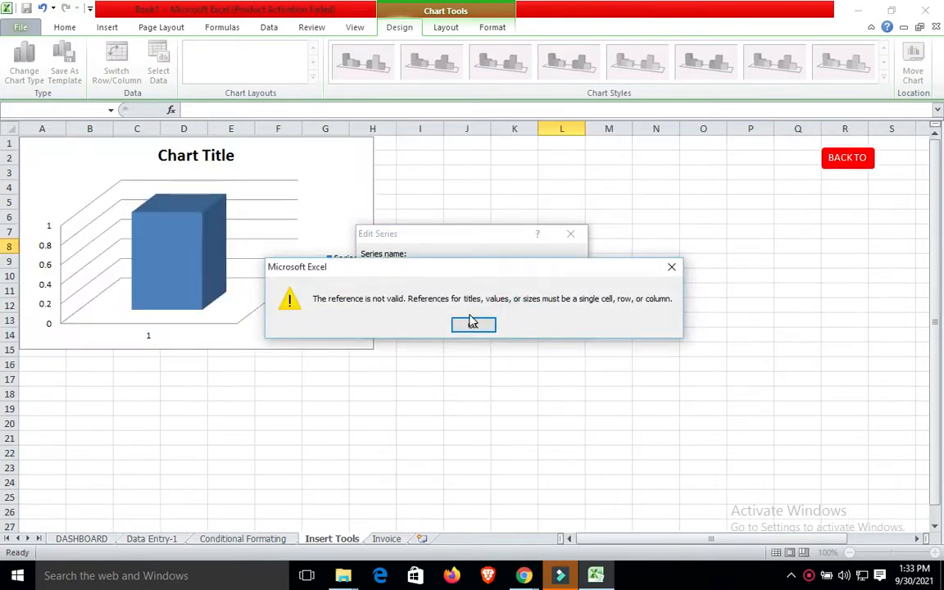
click(474, 325)
click(508, 322)
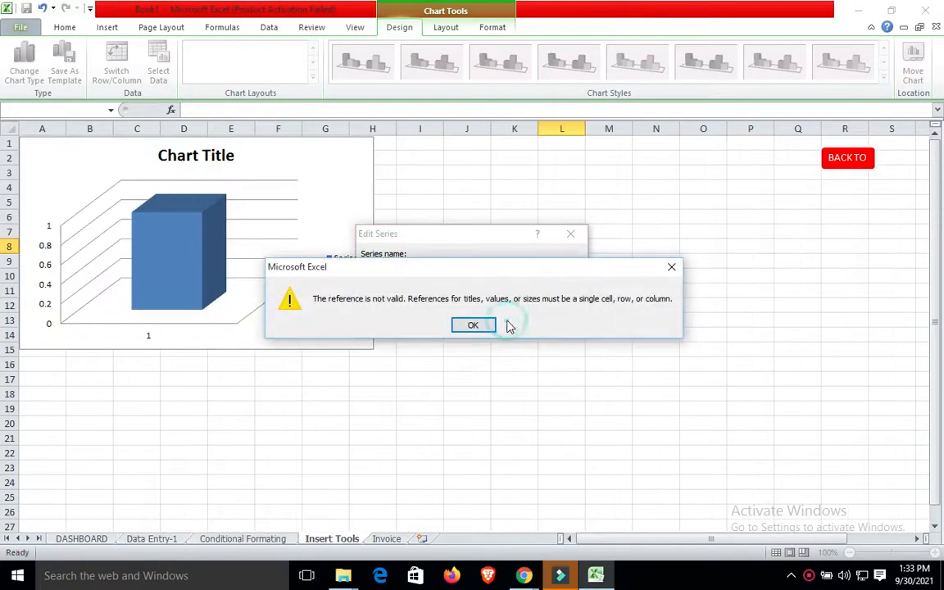
click(671, 268)
click(572, 234)
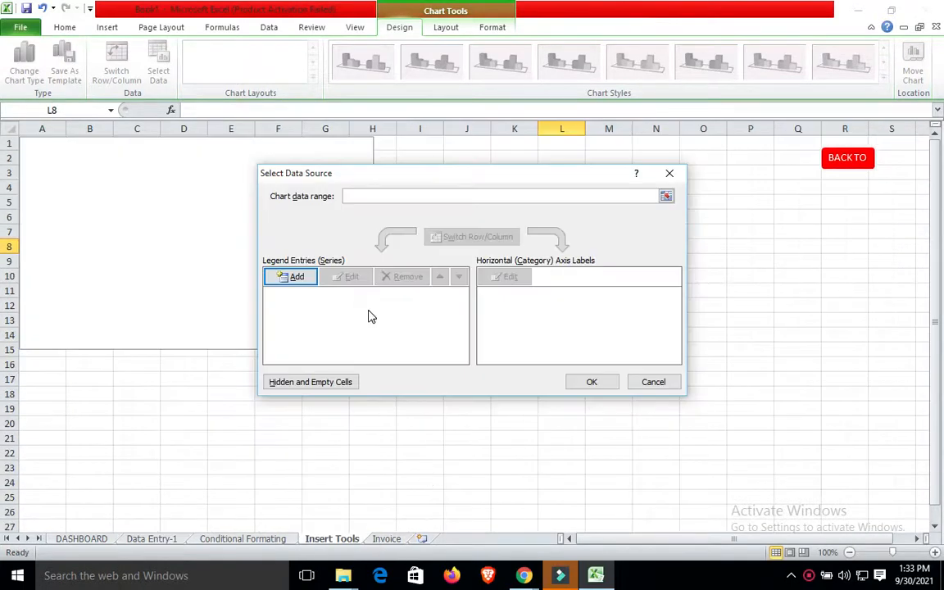
click(288, 283)
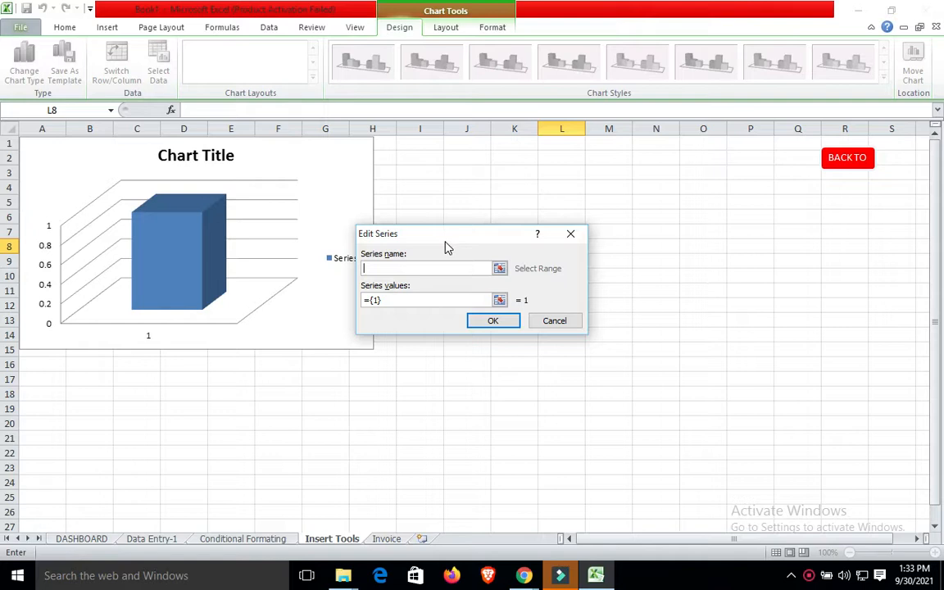
click(571, 234)
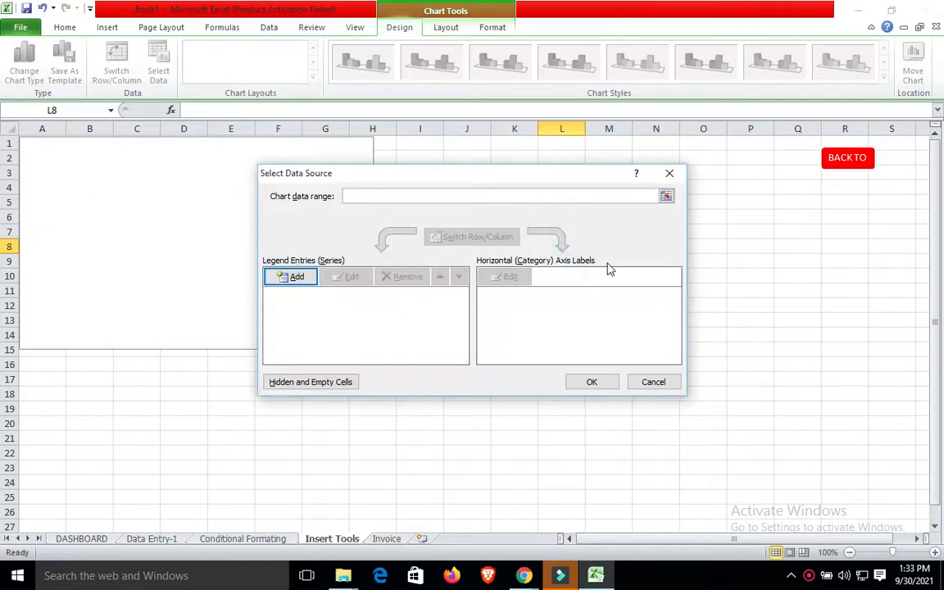
click(670, 173)
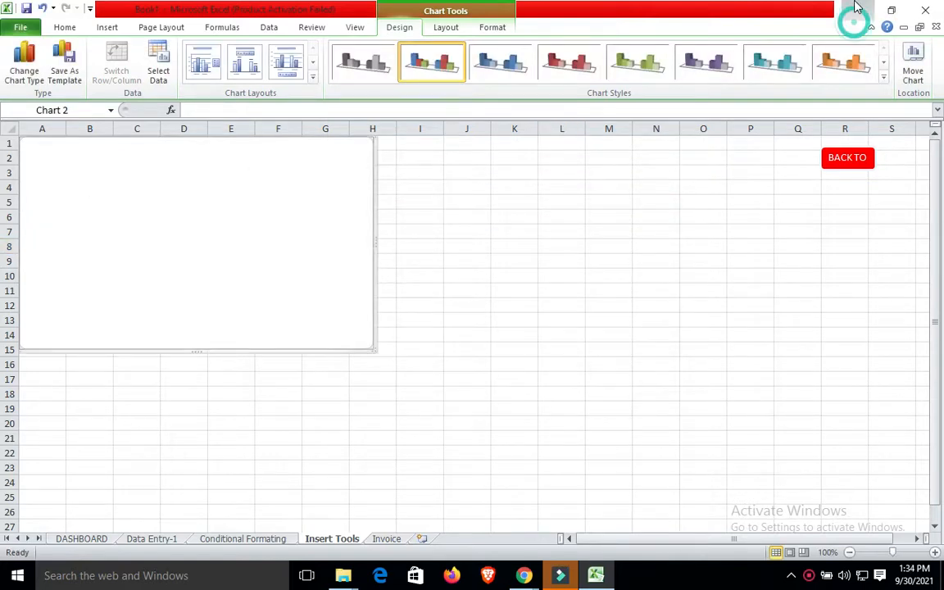
- Minimise the workbook and the 30 Days Course File folder window, and refresh the desktop
click(857, 8)
click(854, 9)
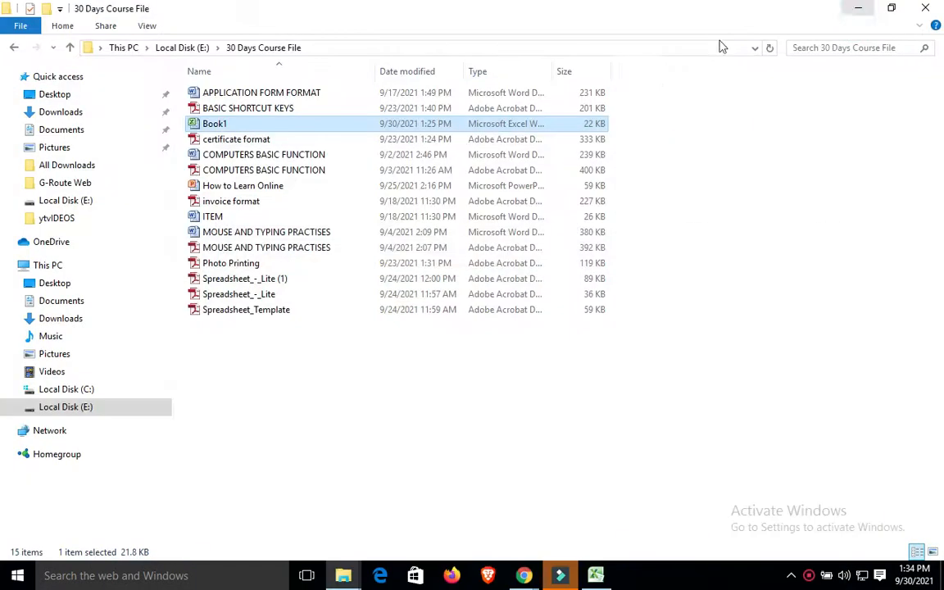
click(855, 8)
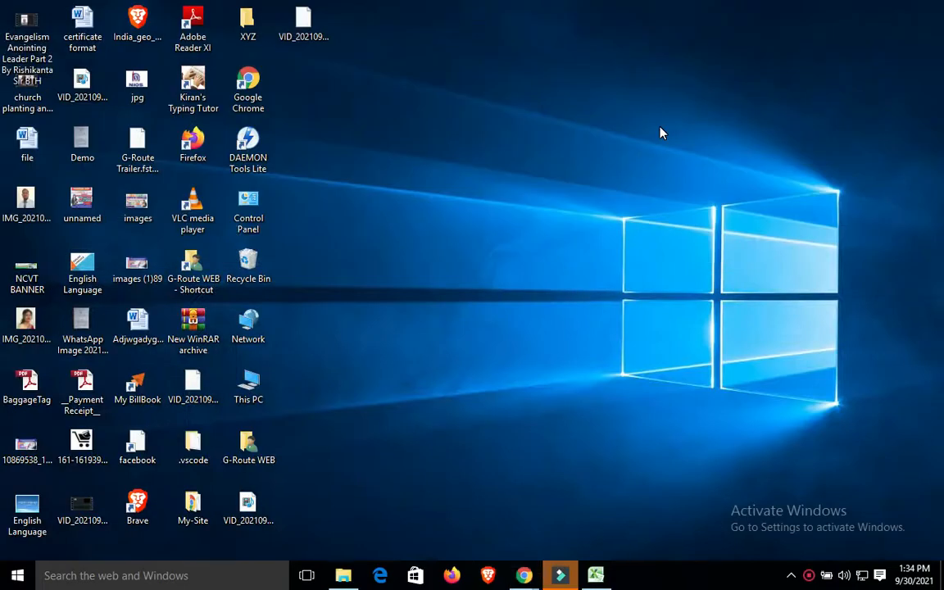
right_click(663, 133)
click(682, 173)
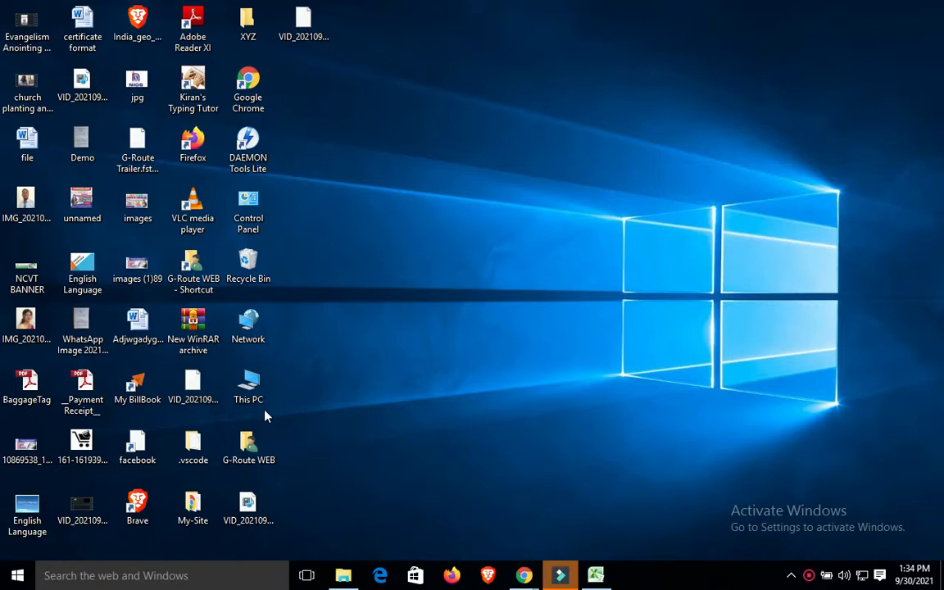
- Search for "word", launch Microsoft Word 2010 with a blank document and dismiss the activation wizard
click(136, 578)
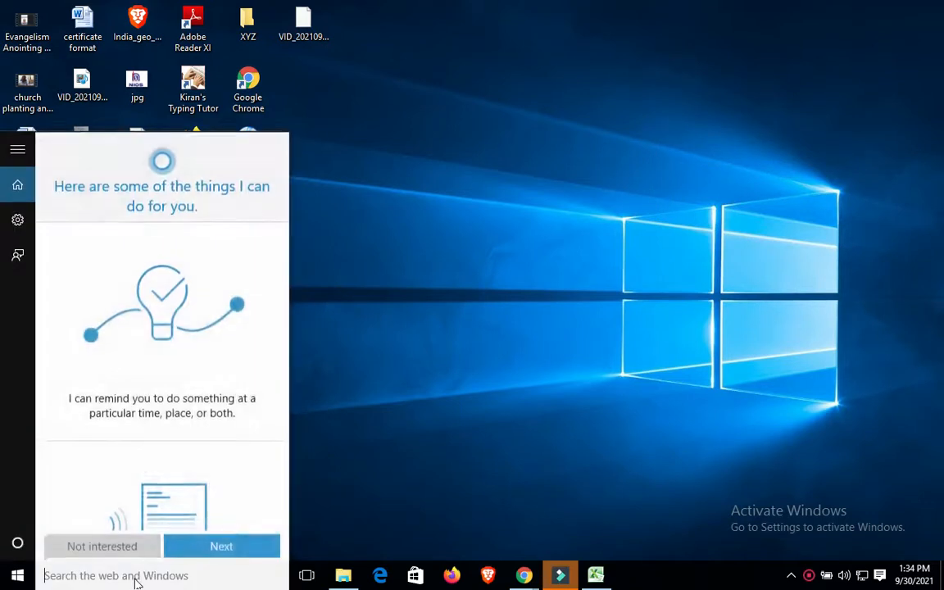
text(word)
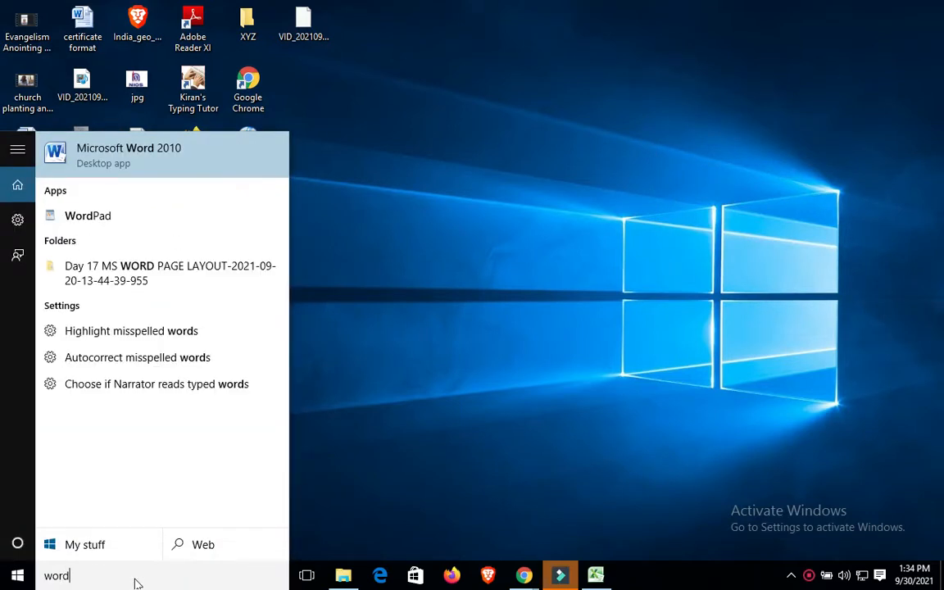
click(145, 164)
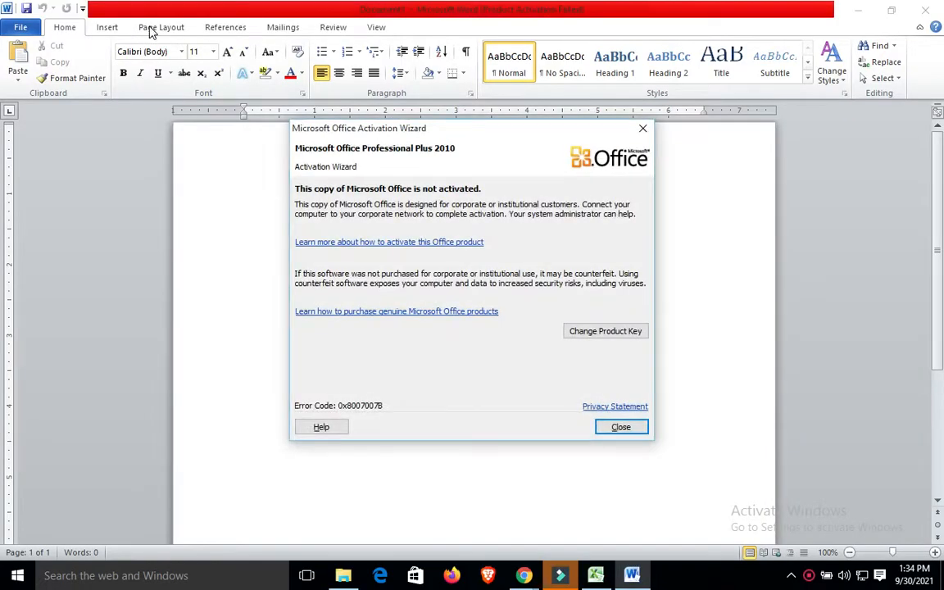
click(643, 129)
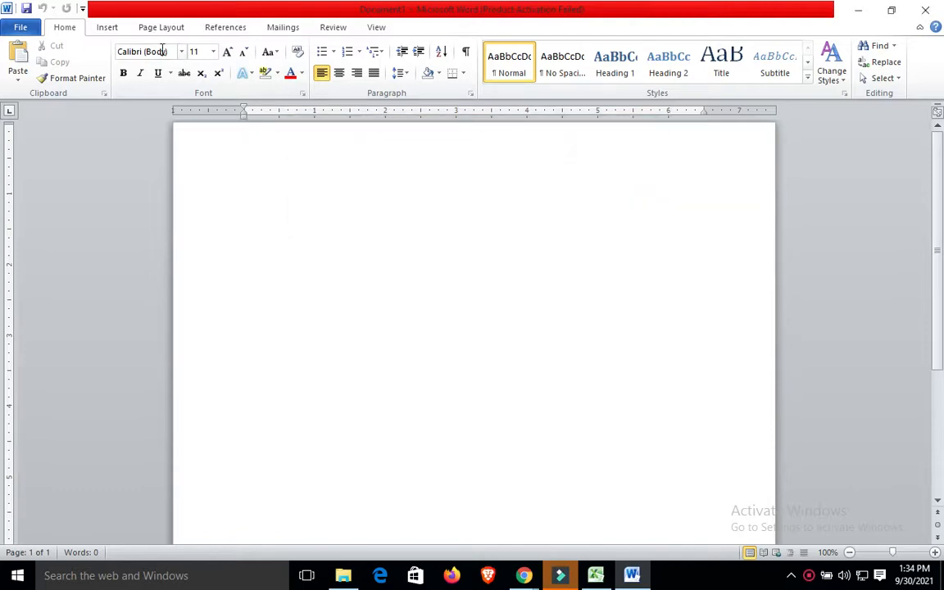
- Insert a clustered column chart into the blank Word document, checking the online class meeting in Chrome before confirming it
click(123, 26)
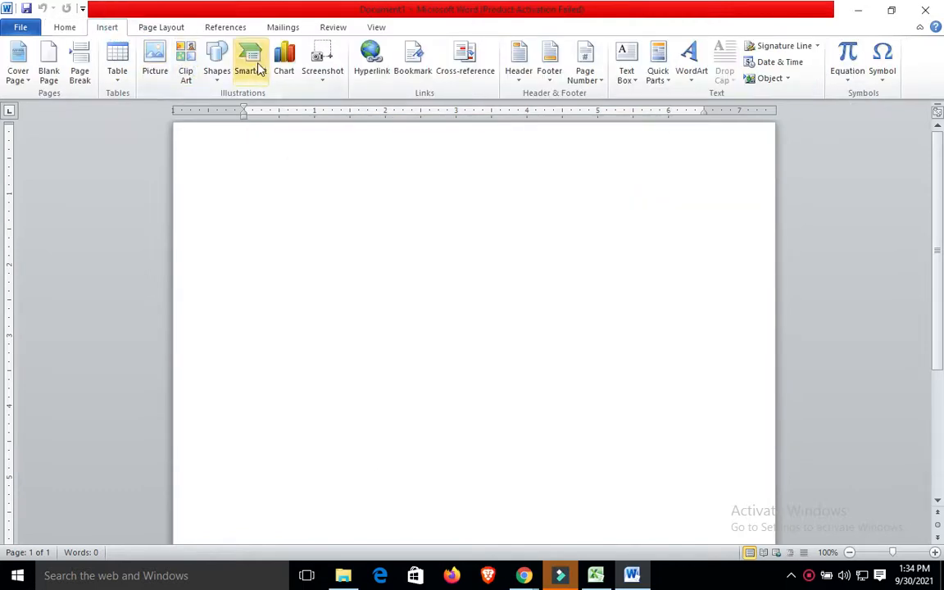
click(285, 73)
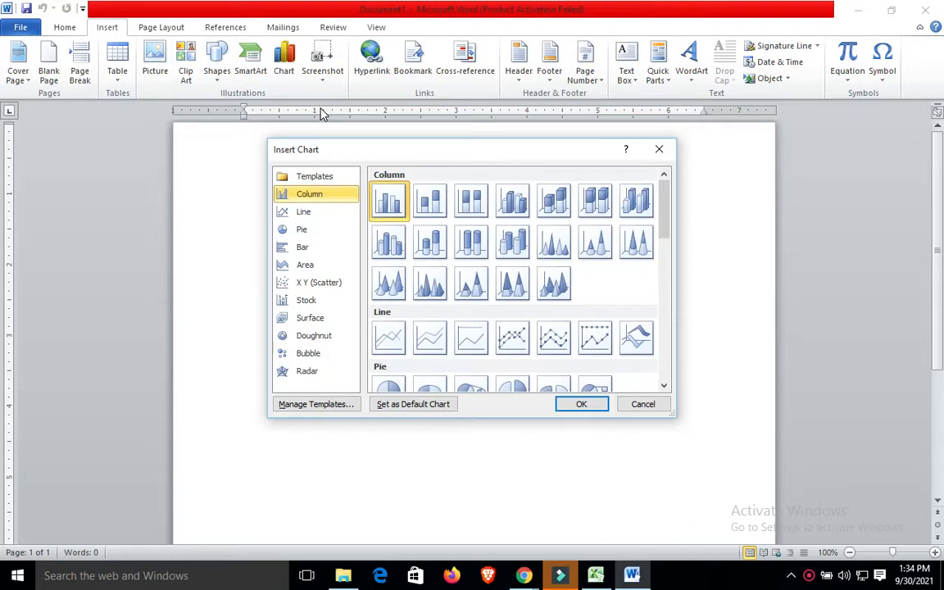
click(526, 577)
click(449, 489)
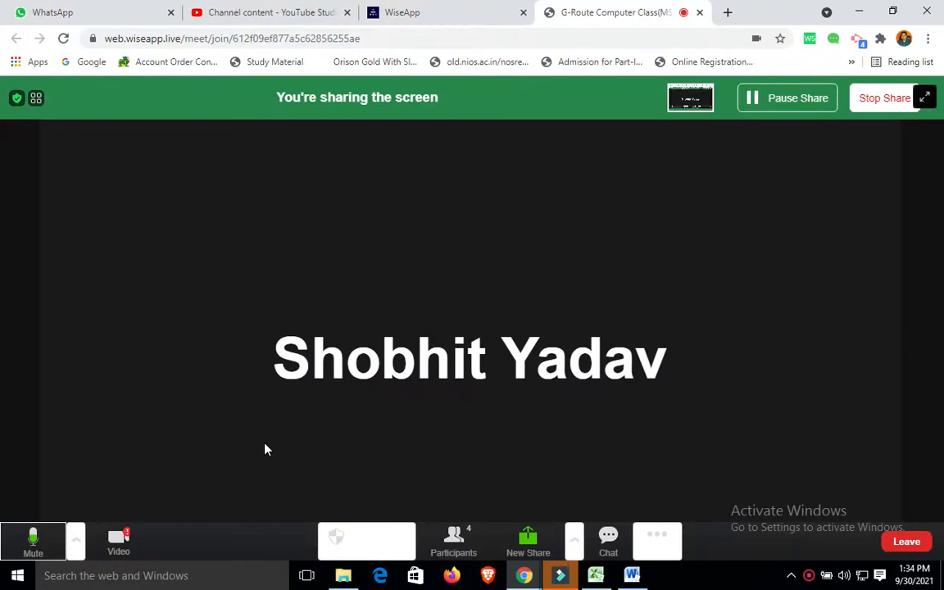
click(642, 579)
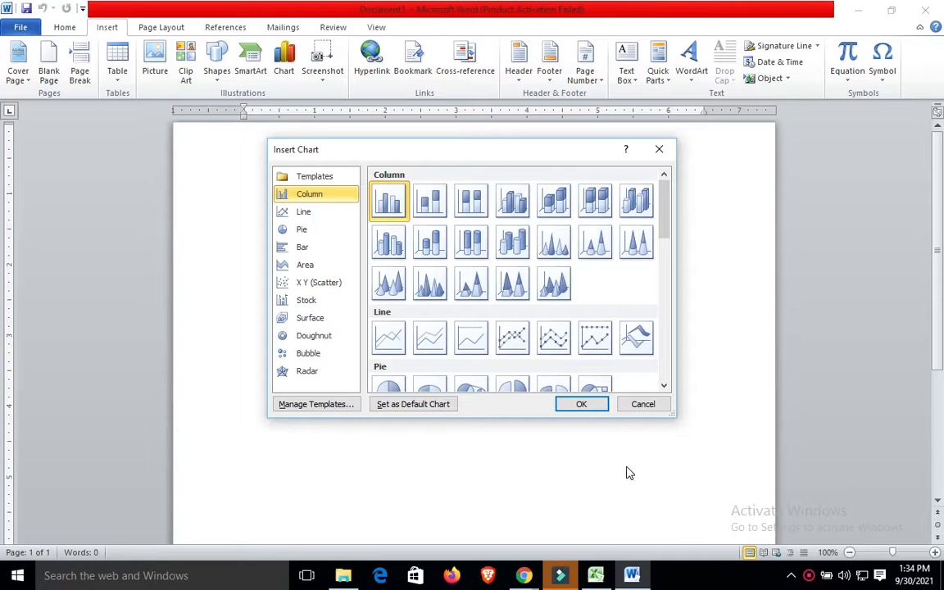
click(584, 407)
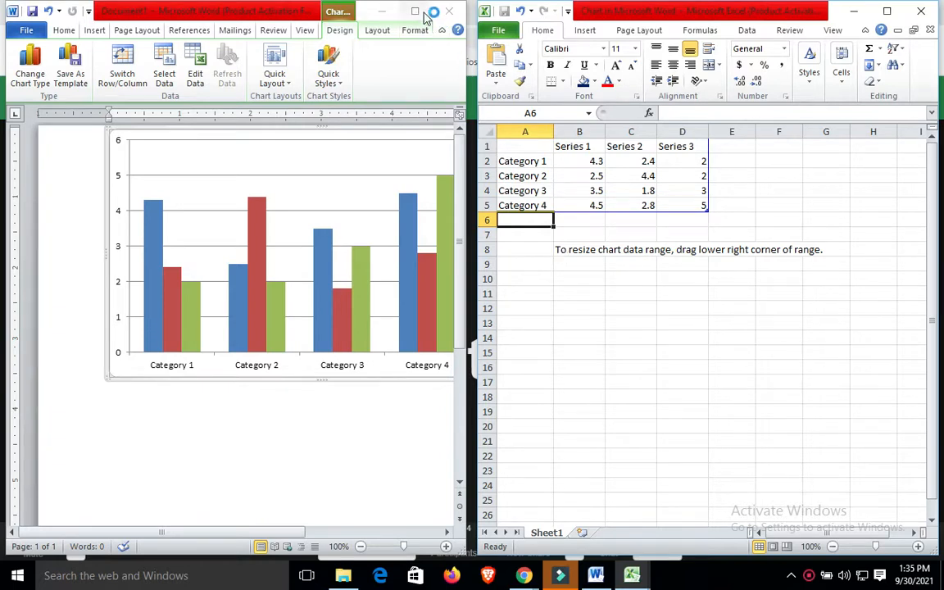
- Rename the first category in cell A2 of the chart's data sheet to Jan
click(527, 164)
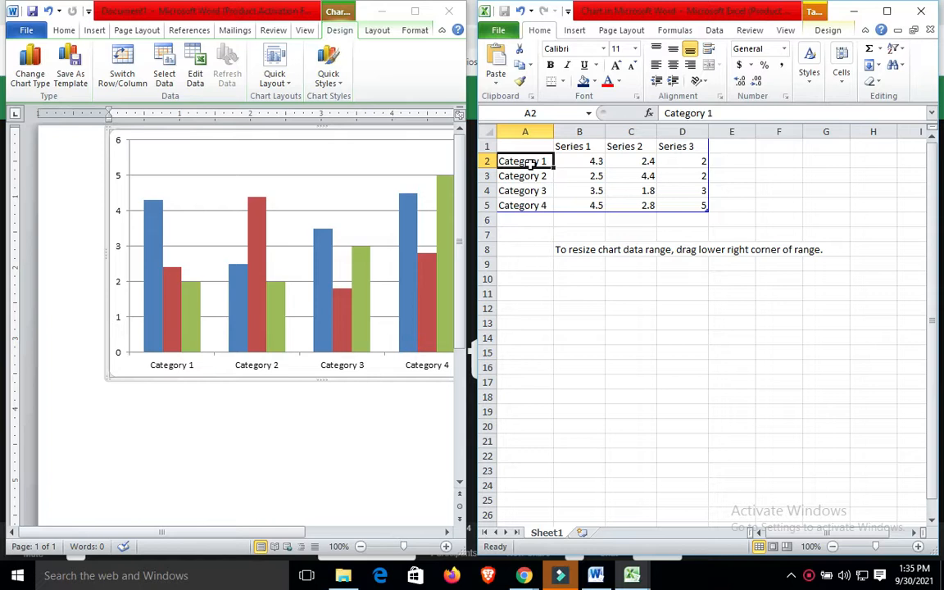
text(M)
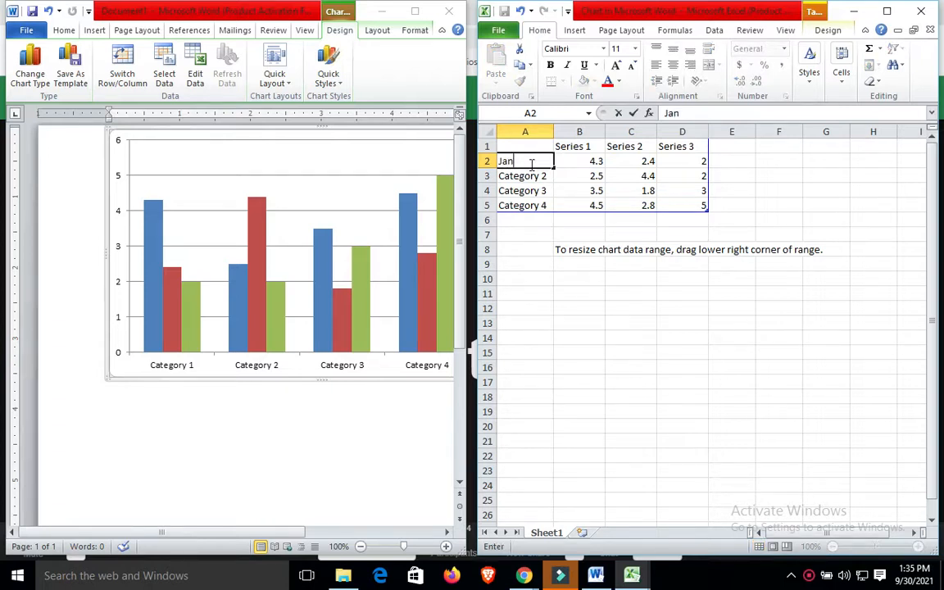
click(532, 174)
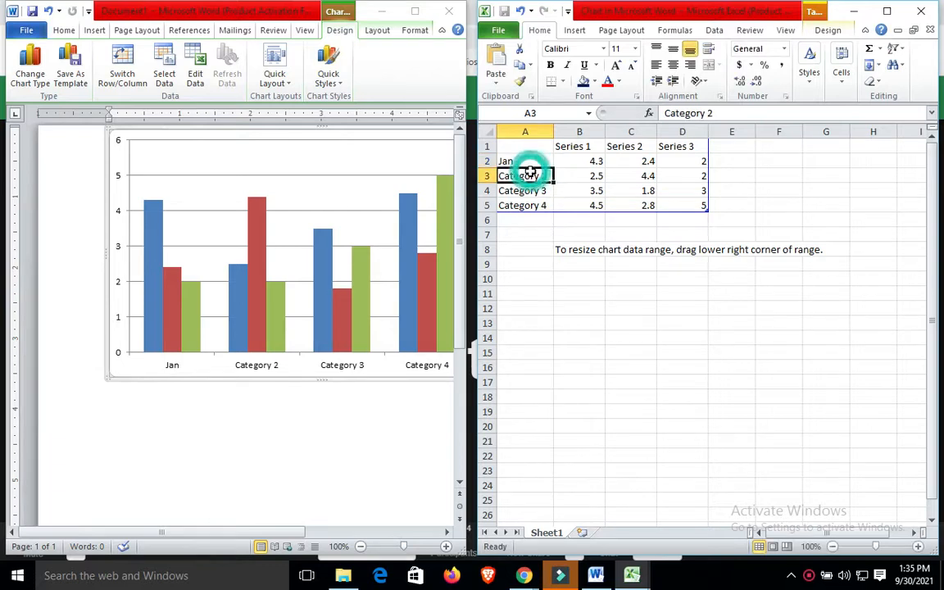
- Rename the remaining categories in cells A3 to A5 of the chart's data sheet to February, March and April
text(February)
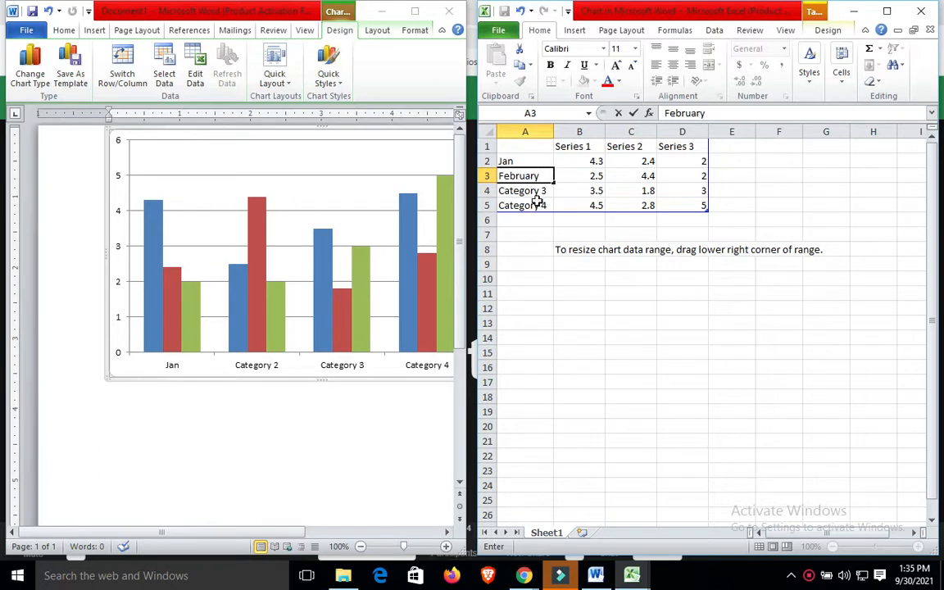
click(537, 201)
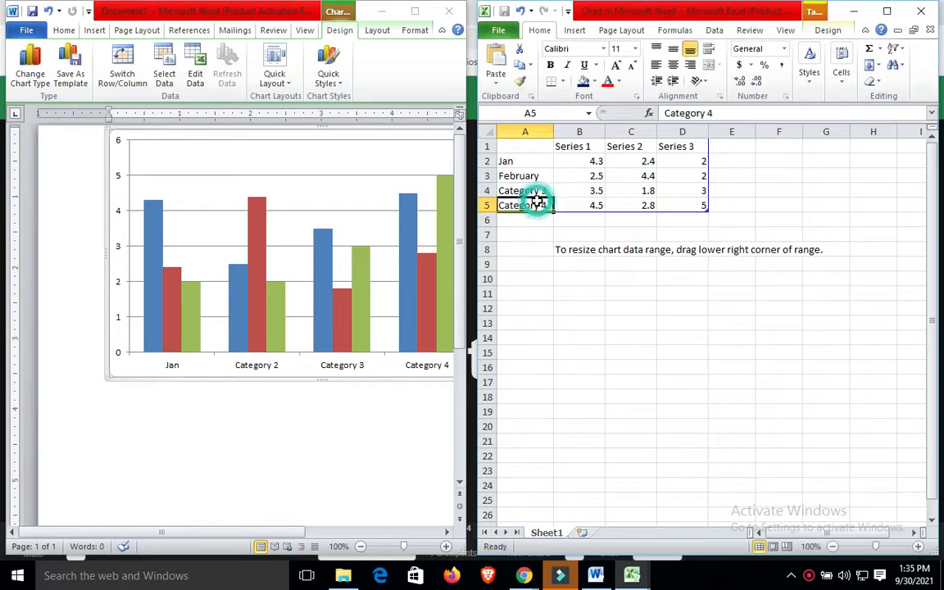
click(528, 190)
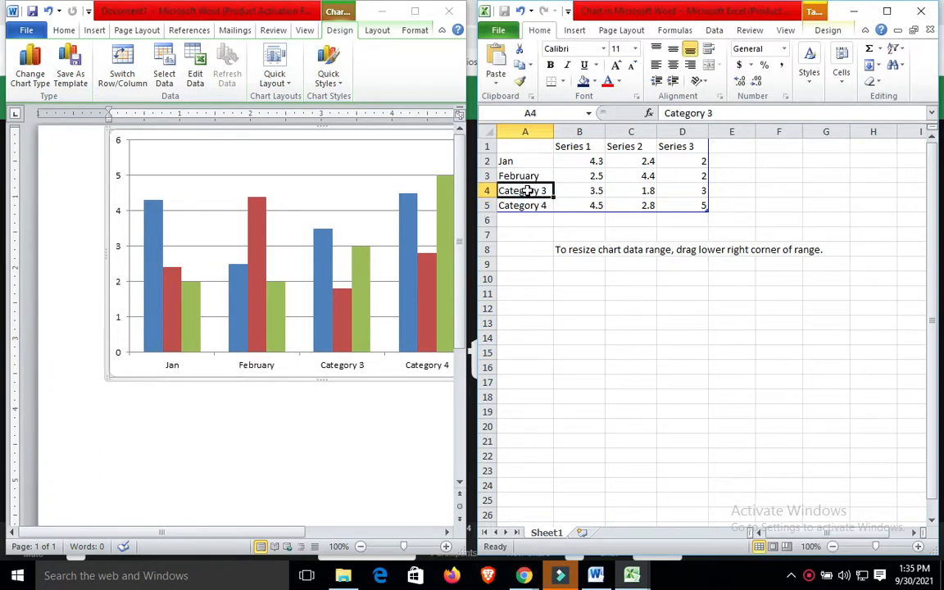
text(March)
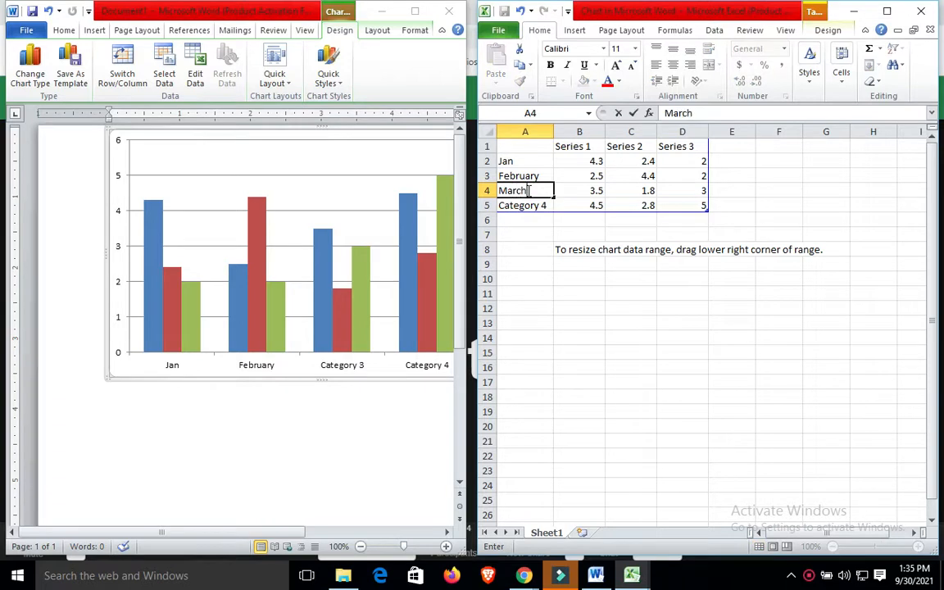
click(542, 206)
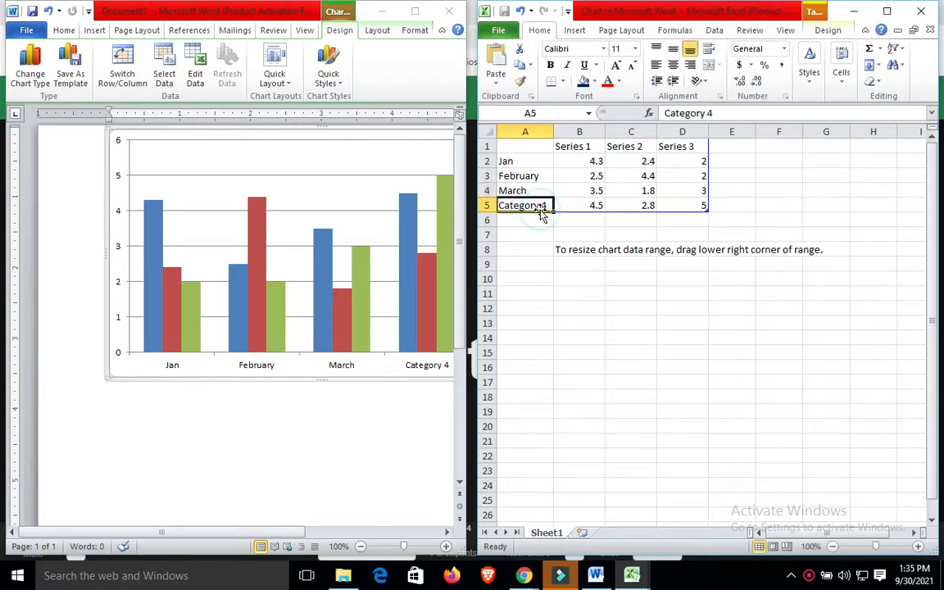
text(Apr)
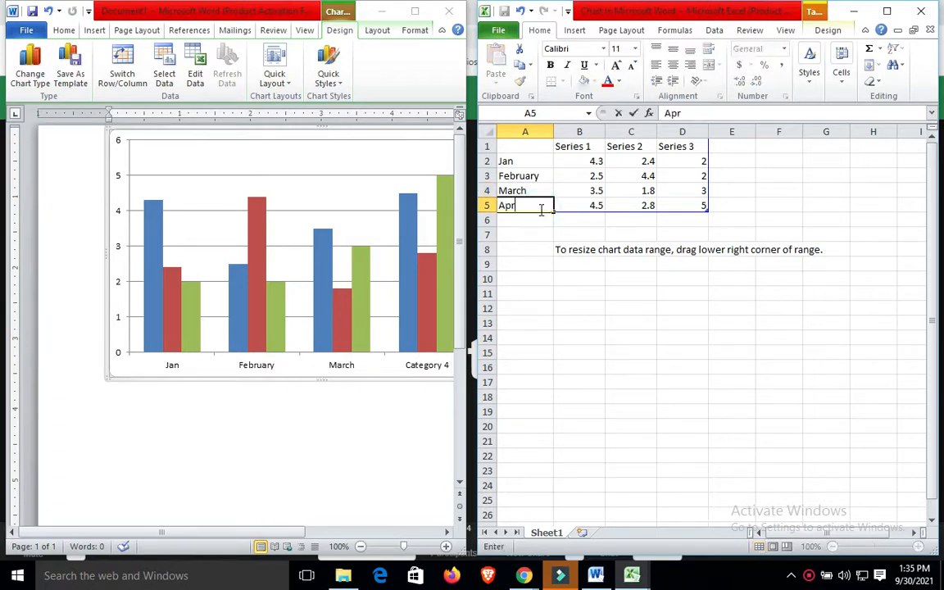
text(il)
click(541, 233)
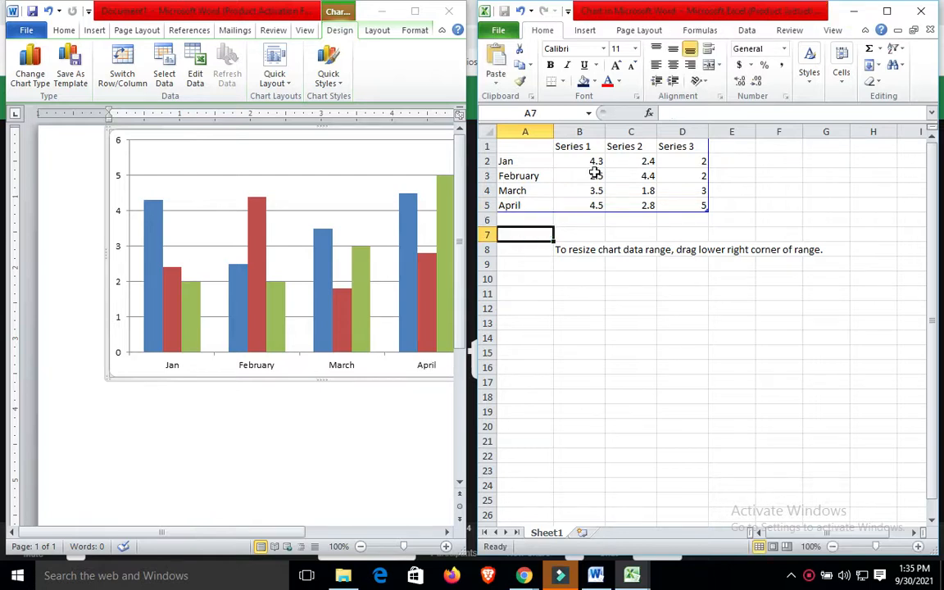
- Rename the three series headers in cells B1 to D1 to Apple, Samsung and Redmi
click(589, 146)
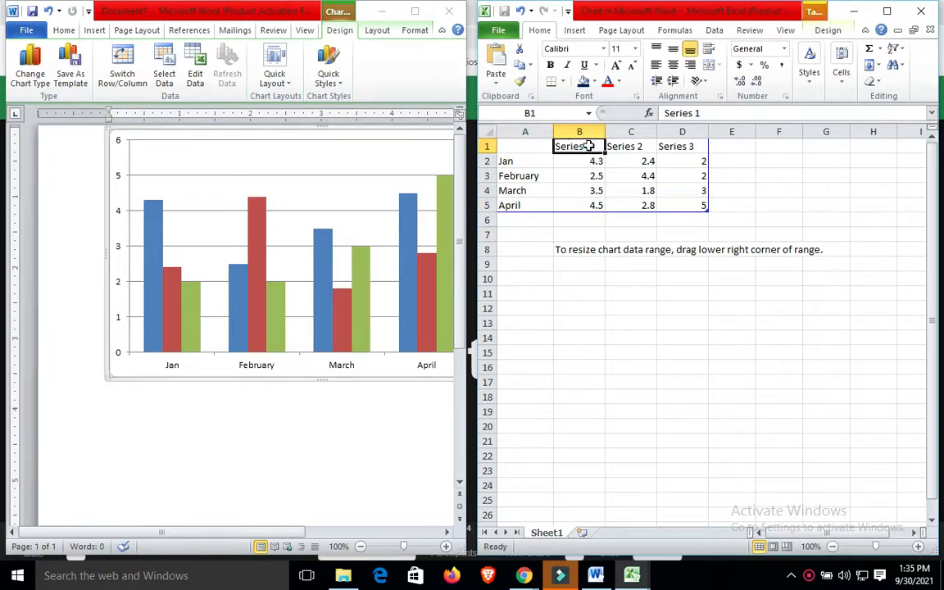
double_click(589, 146)
text(Apple)
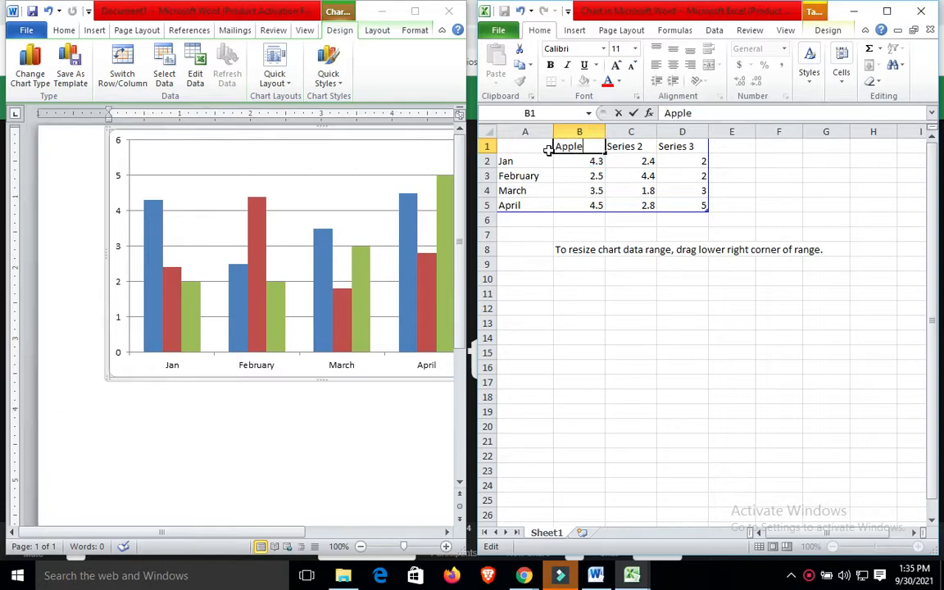
click(637, 146)
double_click(638, 146)
drag(647, 147, 607, 147)
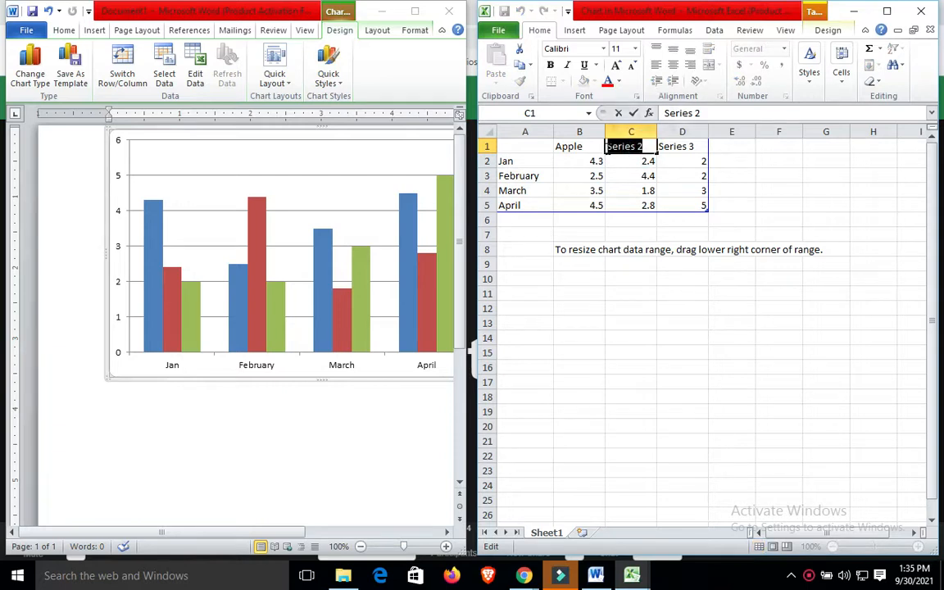
text(Samsung)
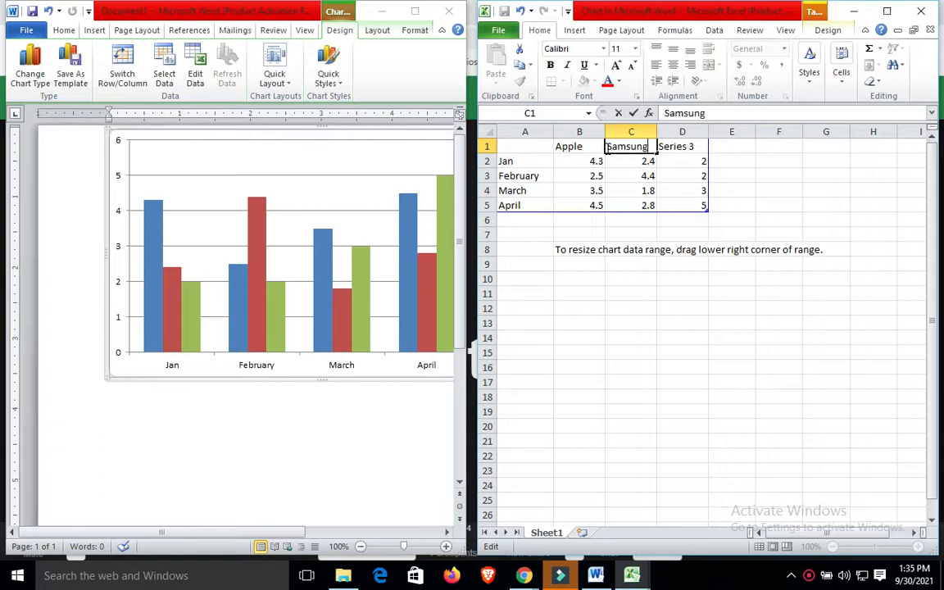
click(690, 147)
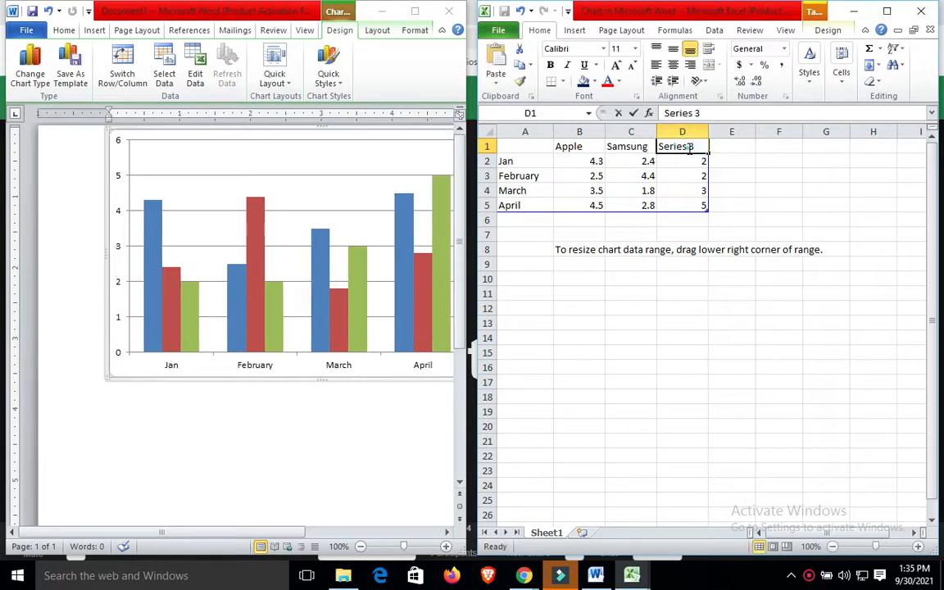
drag(693, 148, 659, 147)
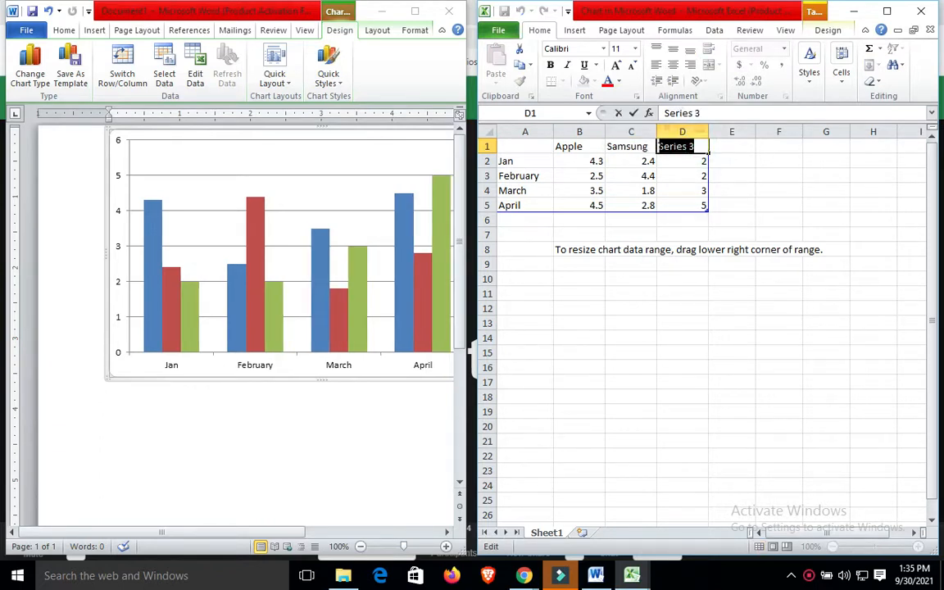
text(Re)
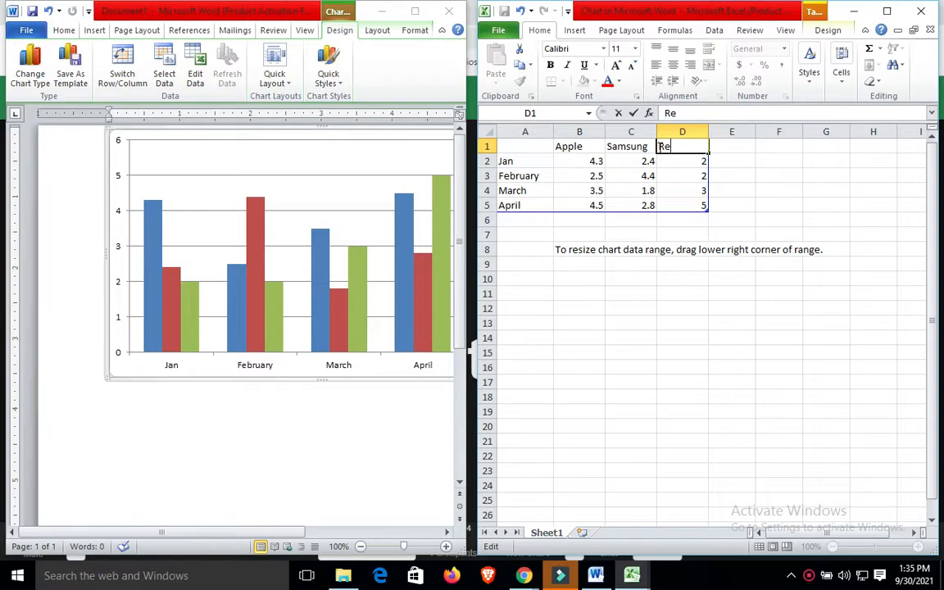
text(dmi)
click(809, 576)
click(807, 555)
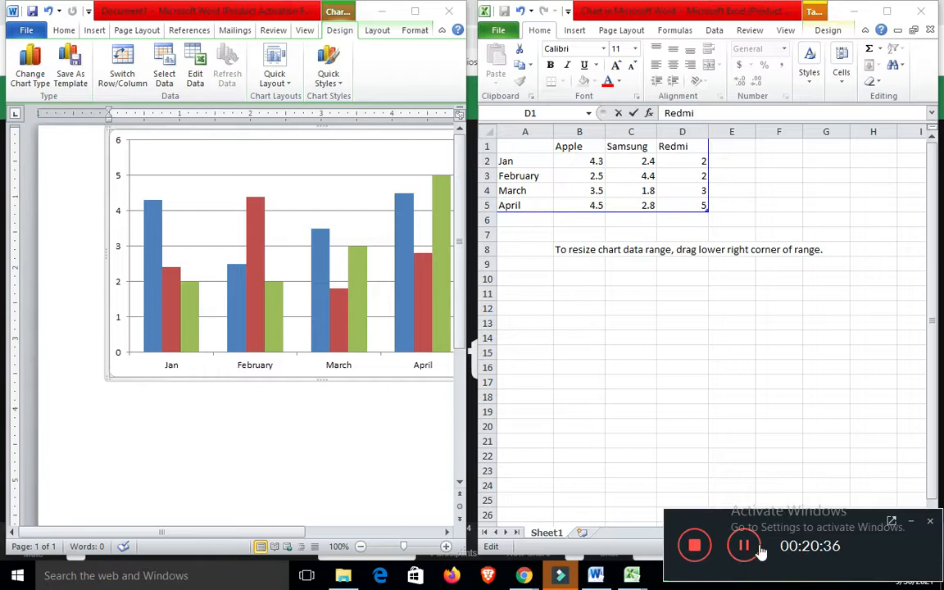
click(750, 547)
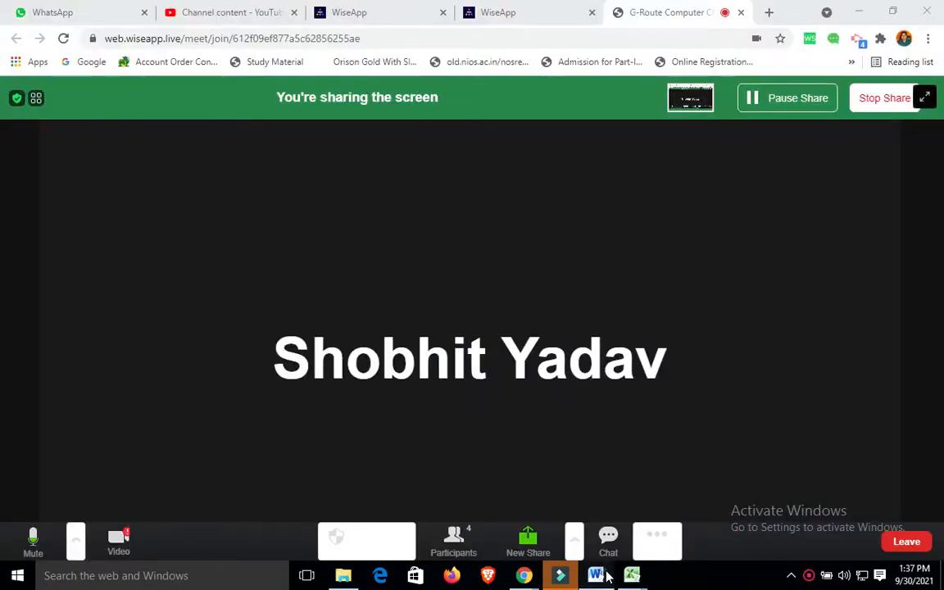
- Bring the Word document and its "Chart in Microsoft Word" data sheet back in front of the online meeting
click(605, 577)
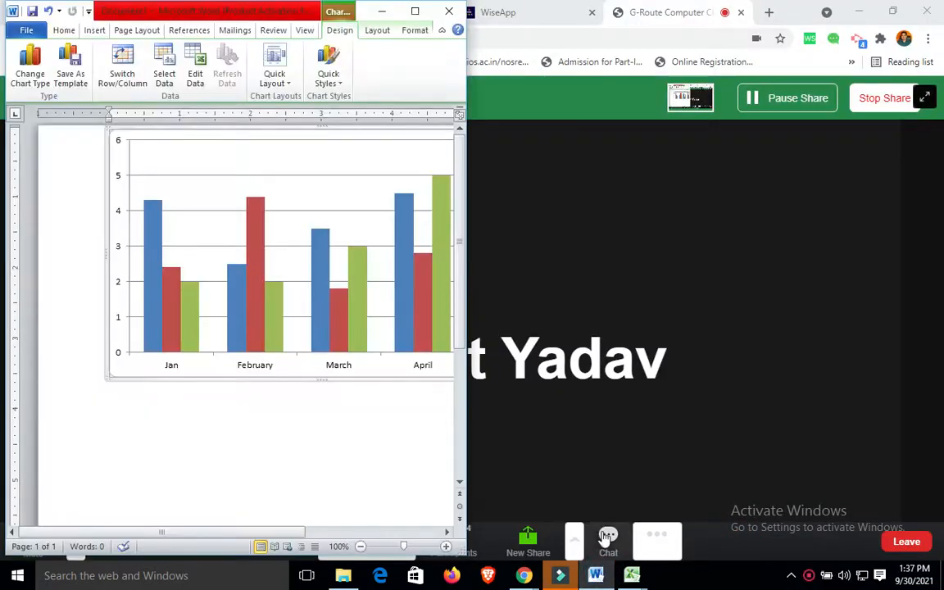
mouse_move(632, 576)
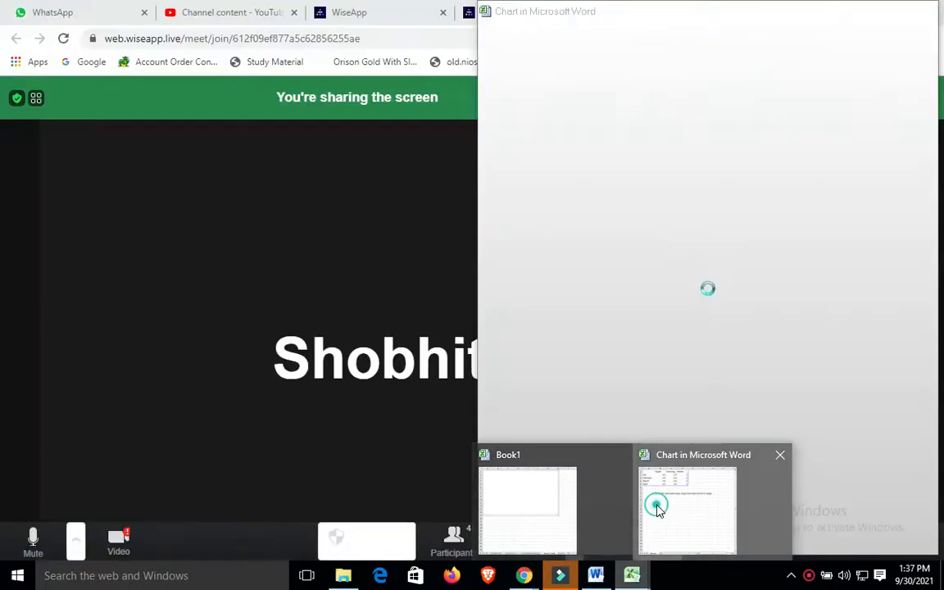
click(649, 499)
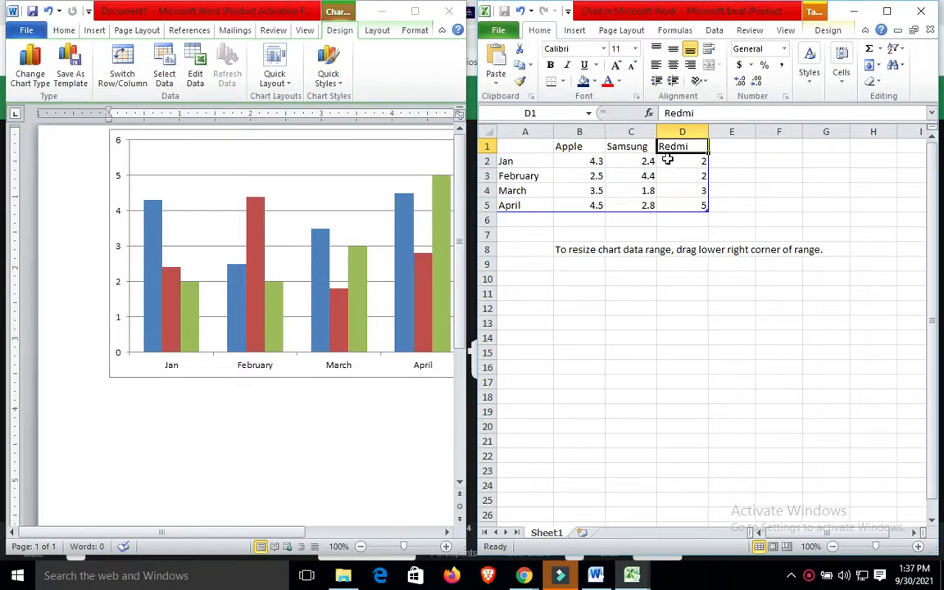
- Set the Jan values in the chart's data sheet to 100 for Apple, 400 for Samsung and 200 for Redmi
click(594, 162)
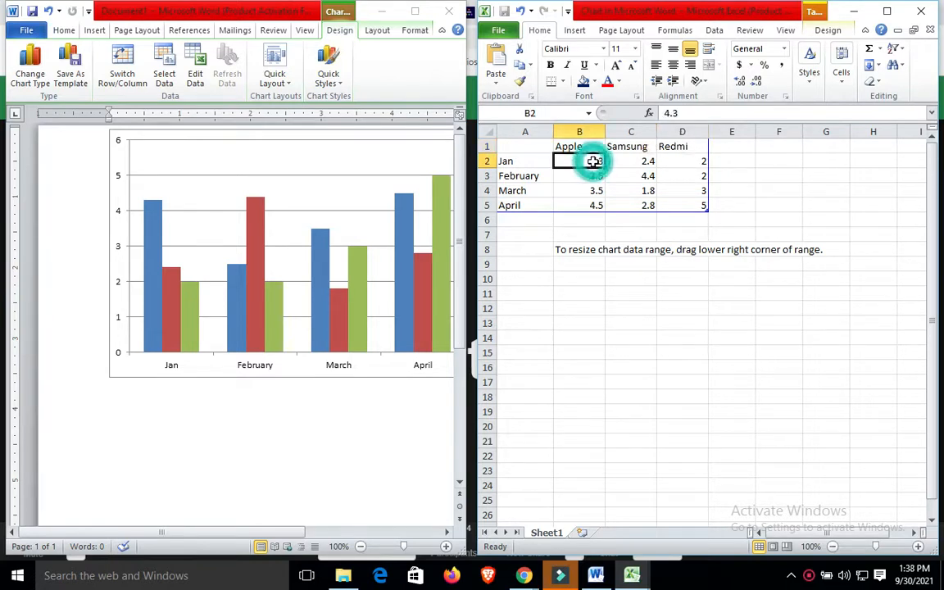
text(100)
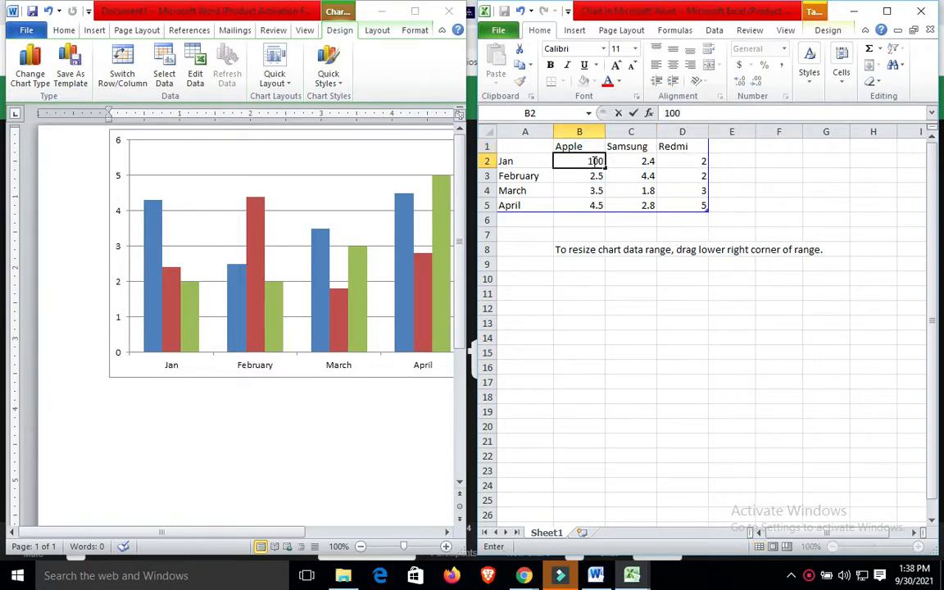
click(631, 163)
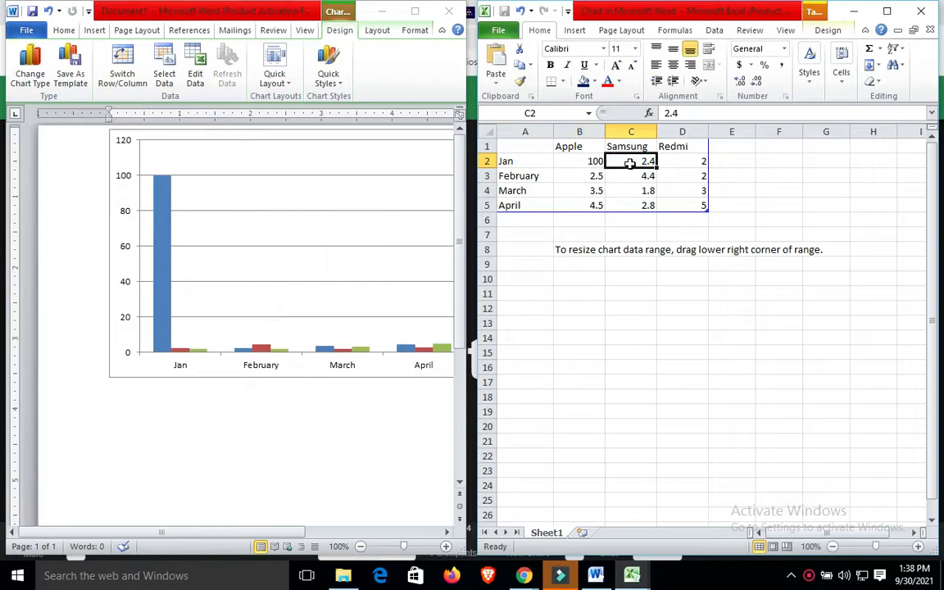
text(400)
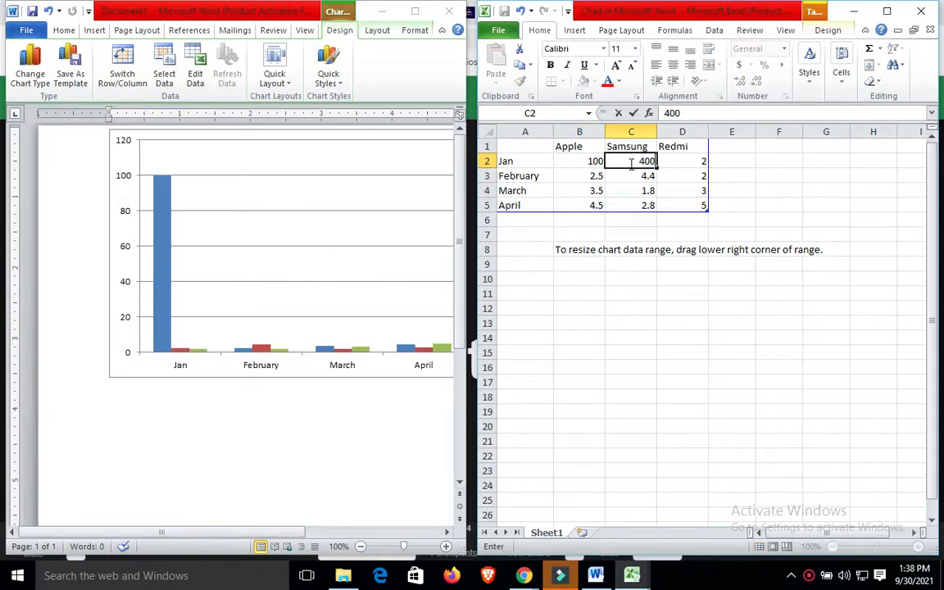
click(685, 160)
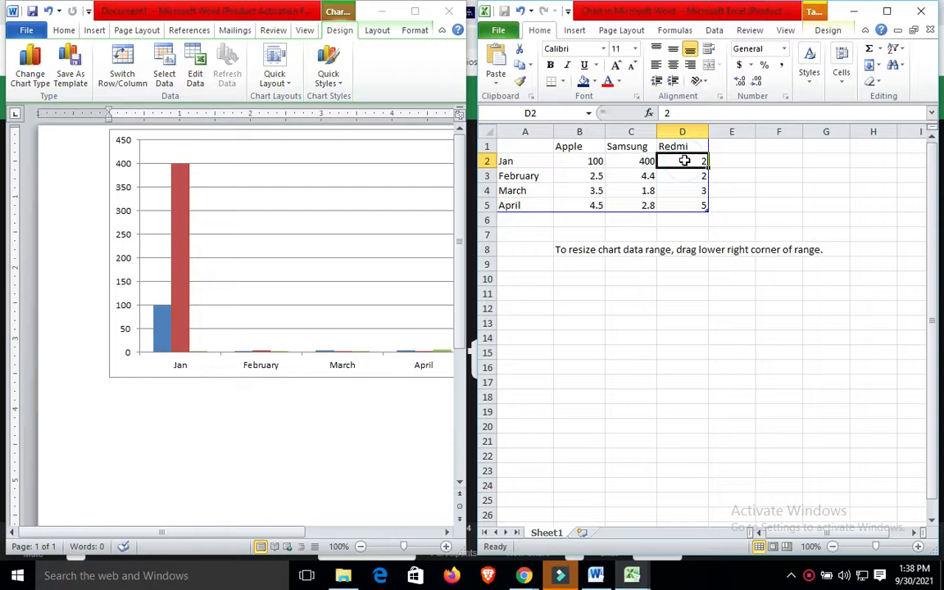
text(200)
- Set the February values to 50 for Apple, 70 for Samsung and 80 for Redmi
click(600, 172)
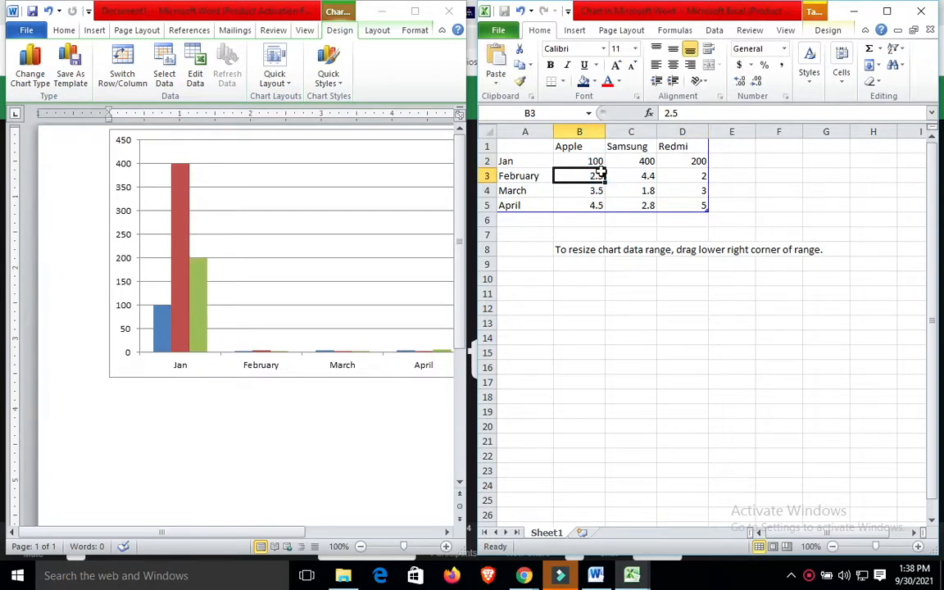
text(50)
click(644, 177)
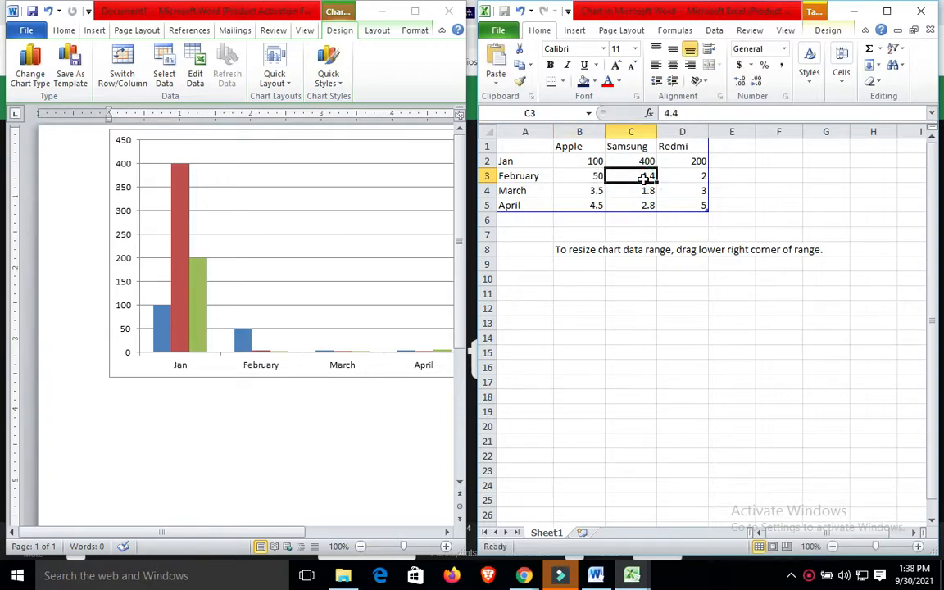
text(70)
click(701, 174)
text(8-)
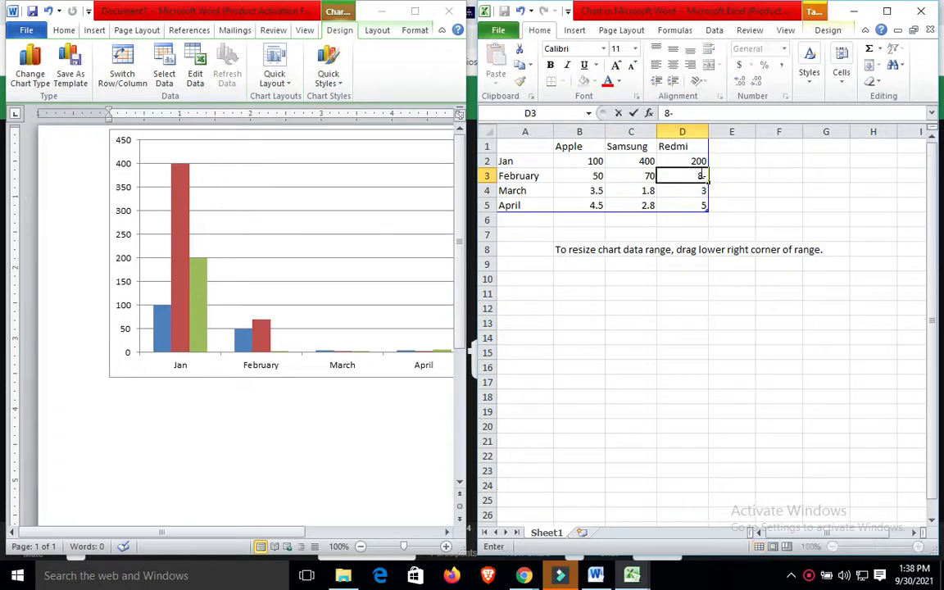
- Set the March values to 300 for Apple, 1000 for Samsung and 700 for Redmi
click(596, 191)
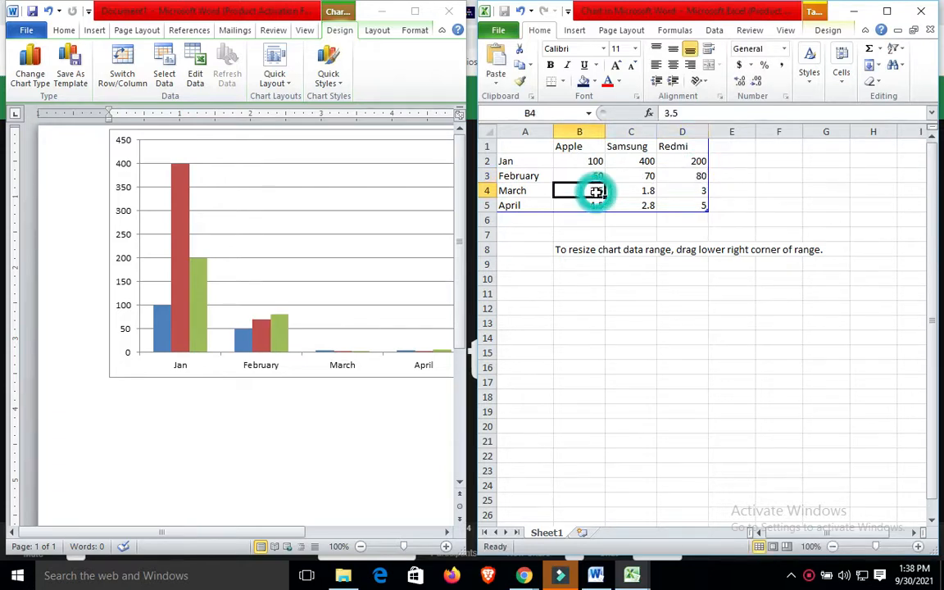
text(300)
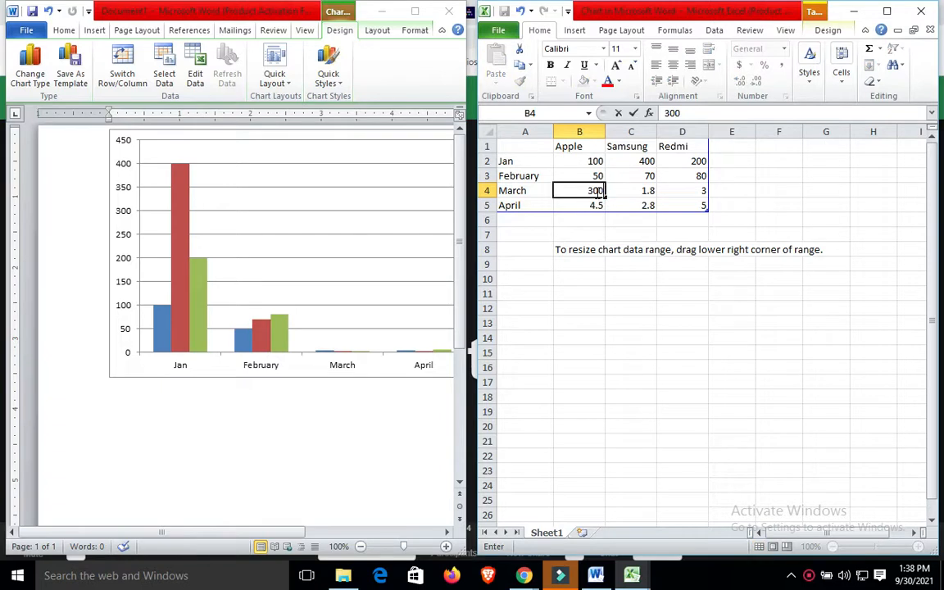
click(640, 190)
text(1000)
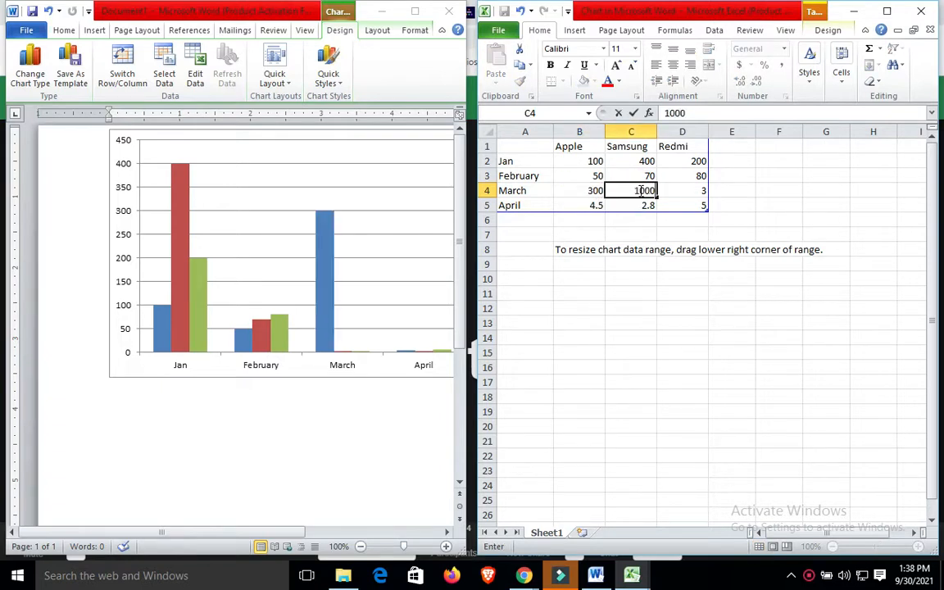
click(698, 188)
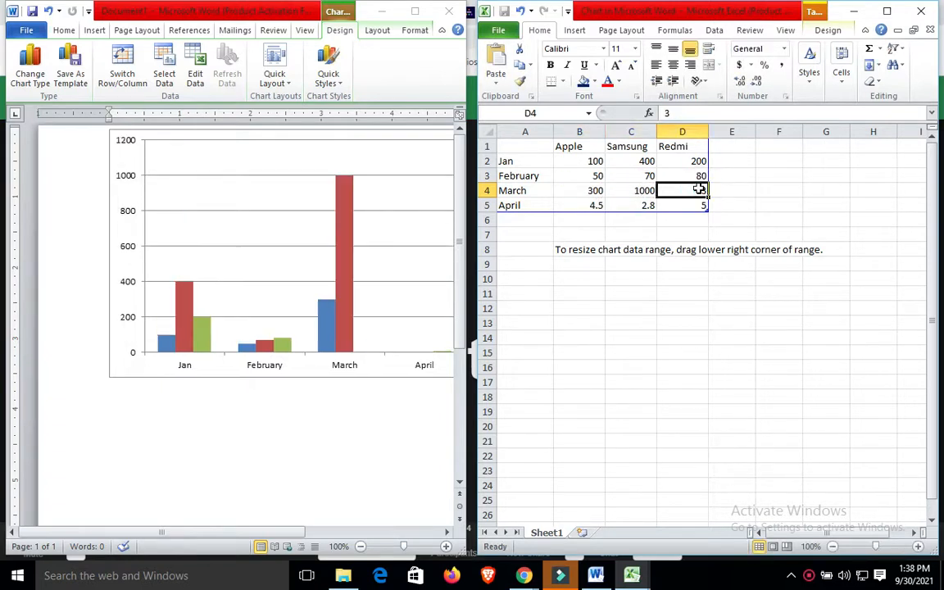
text(700)
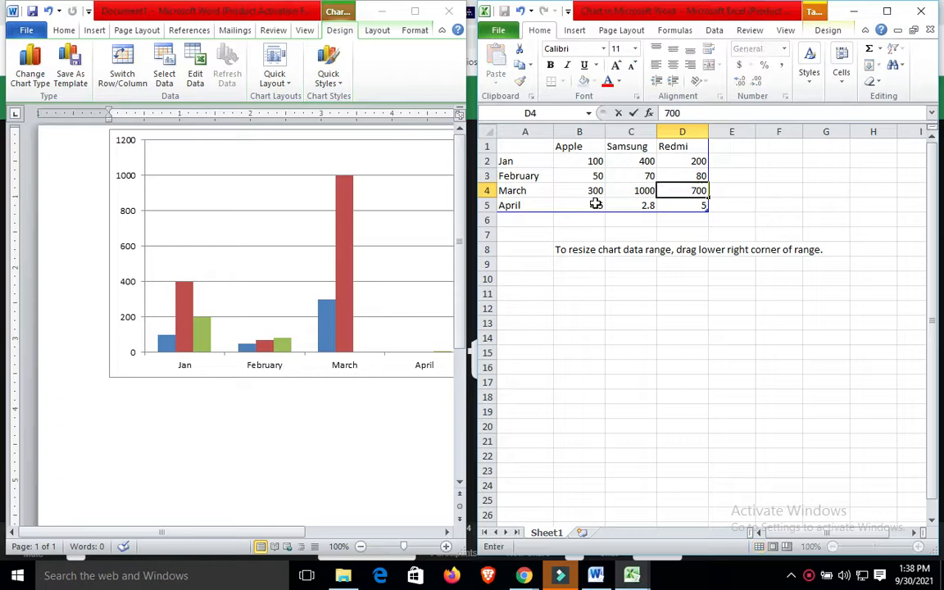
- Set the April values in the chart's data sheet to 100 for Apple, 500 for Samsung and 200 for Redmi
click(596, 204)
text(100)
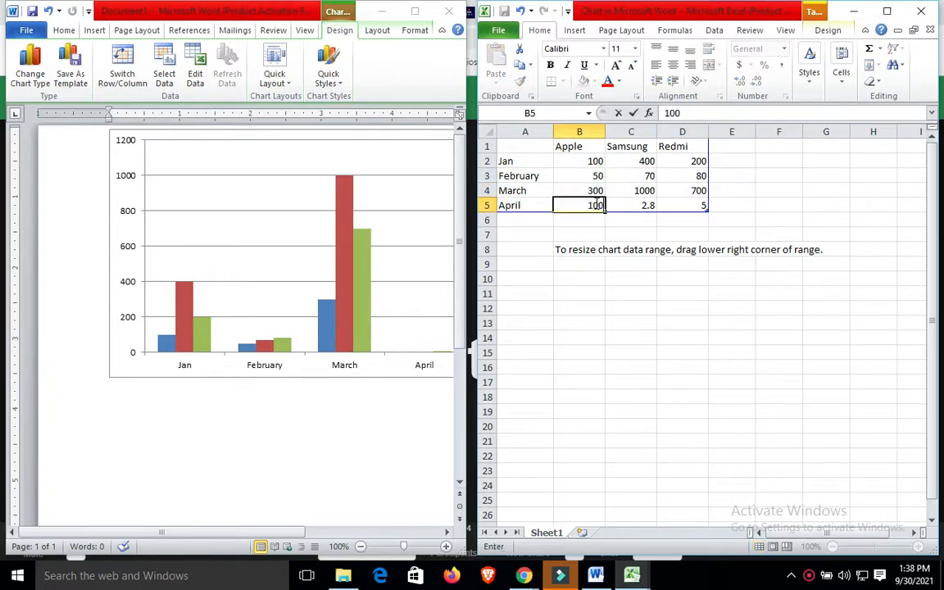
click(647, 204)
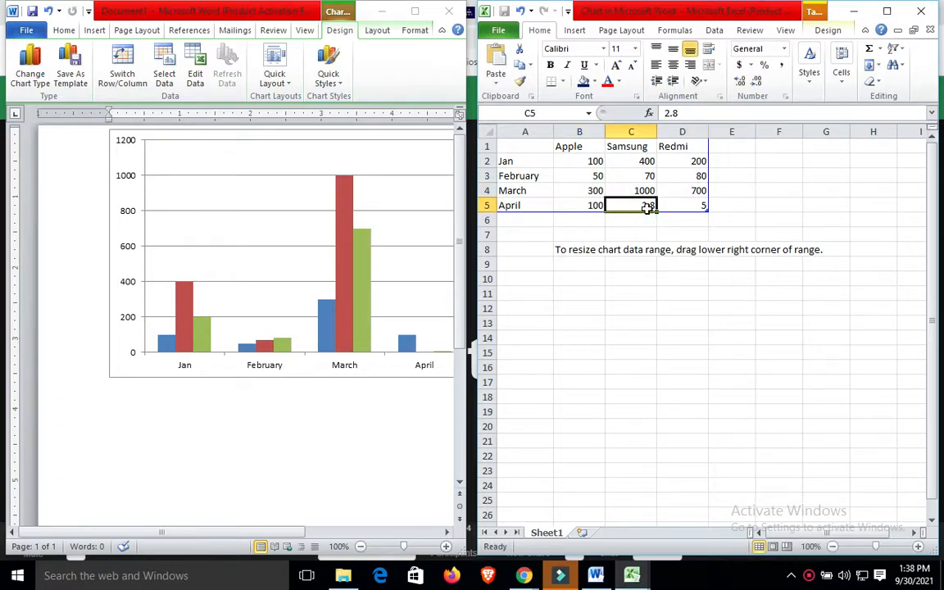
text(500)
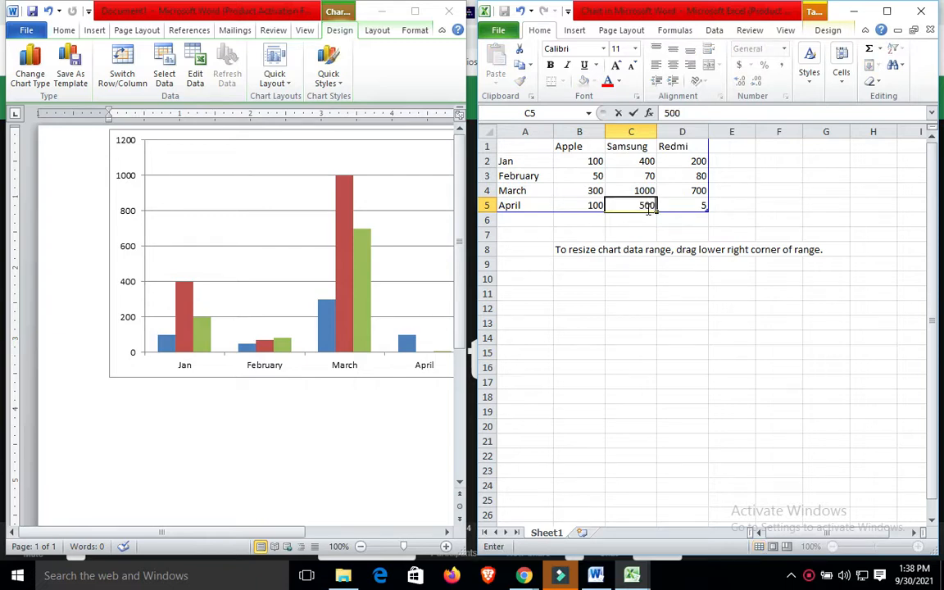
click(697, 205)
text(200)
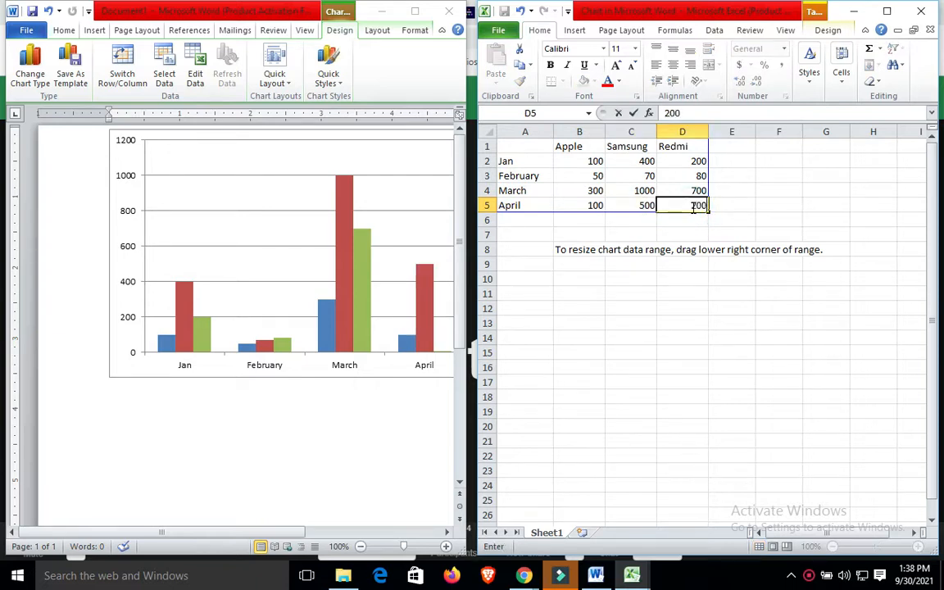
click(781, 205)
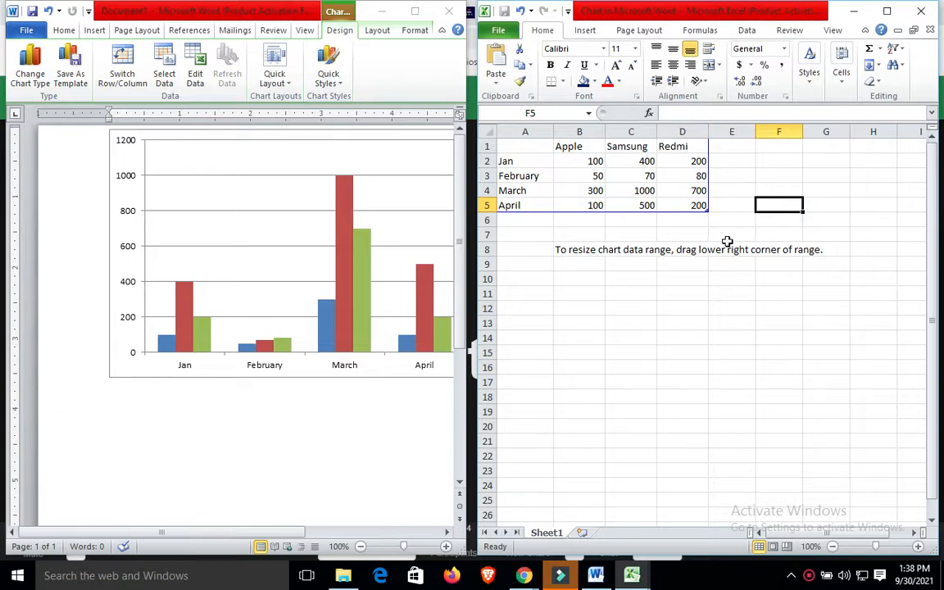
- Maximize the Word document, try the red chart style on the column chart, and restore the multicolour style
click(415, 13)
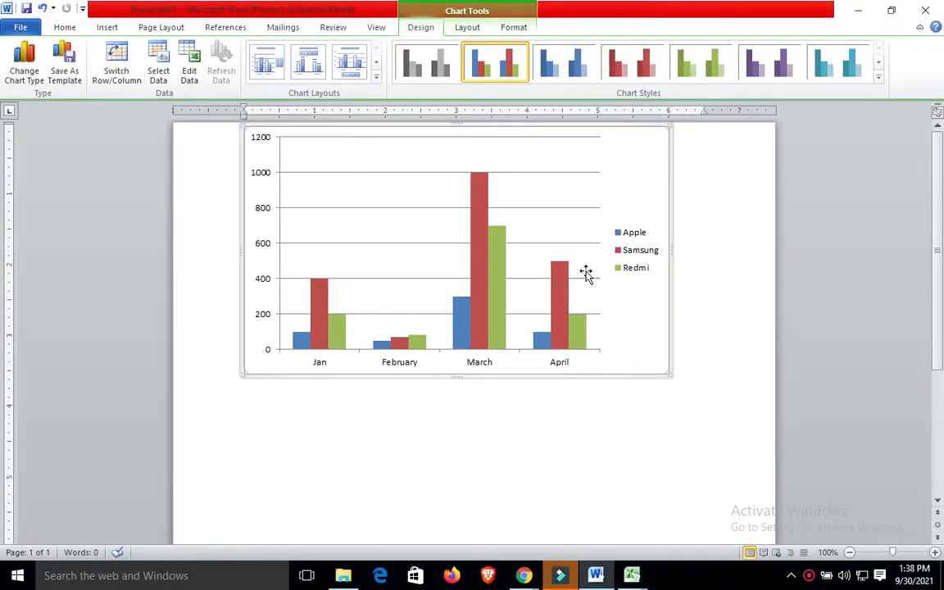
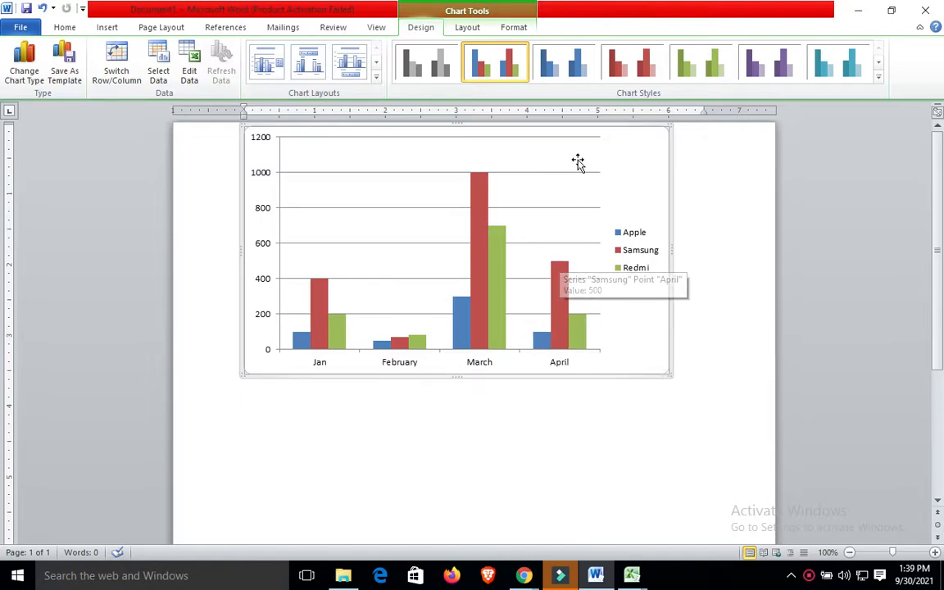
click(615, 63)
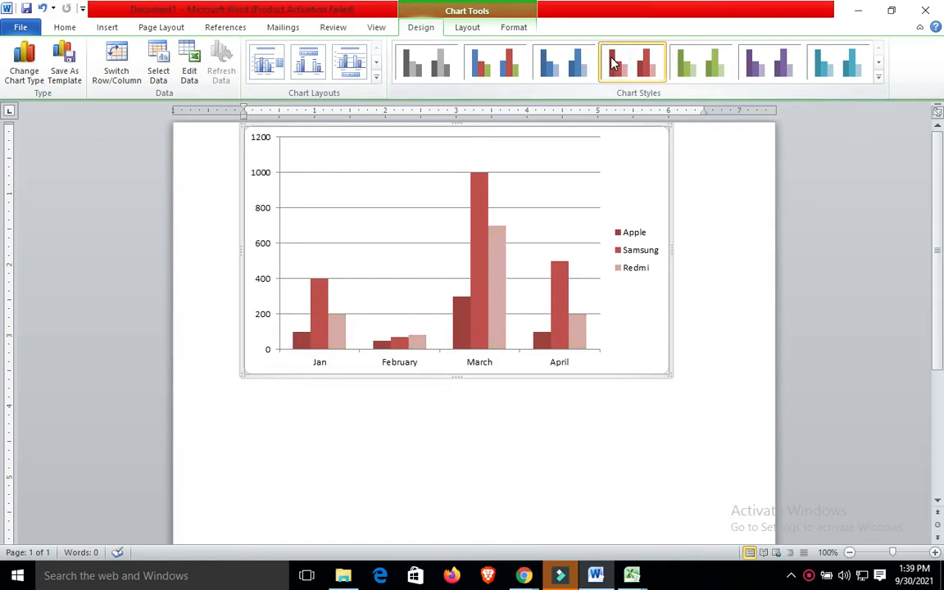
click(510, 69)
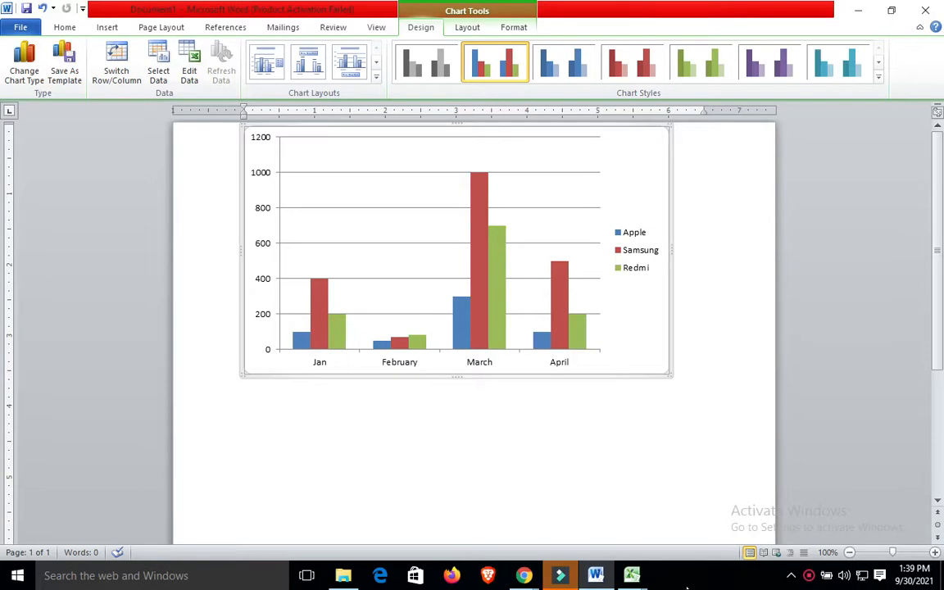
- Restore the Word window to half-screen size and bring up the "Chart in Microsoft Word" data sheet beside it
mouse_move(628, 580)
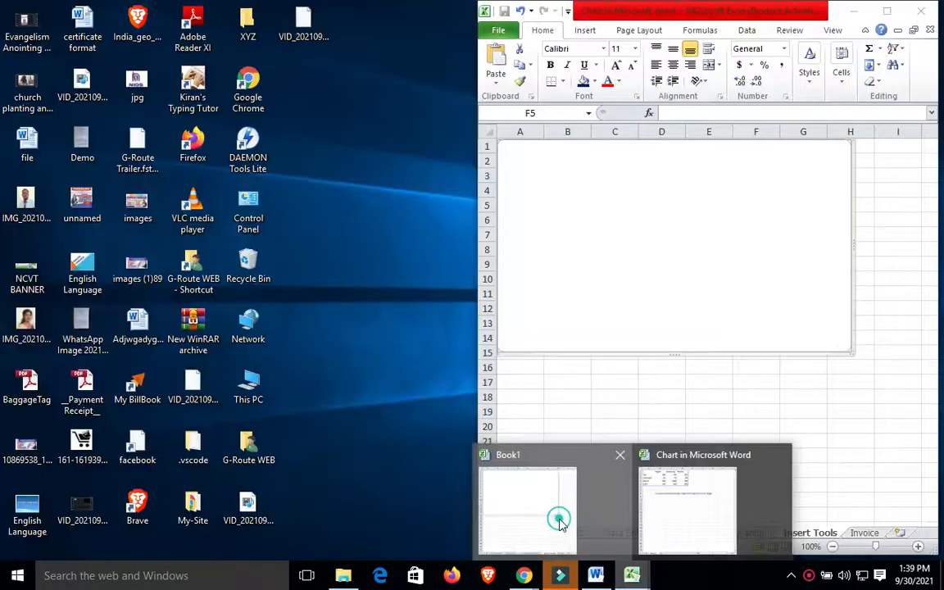
click(559, 518)
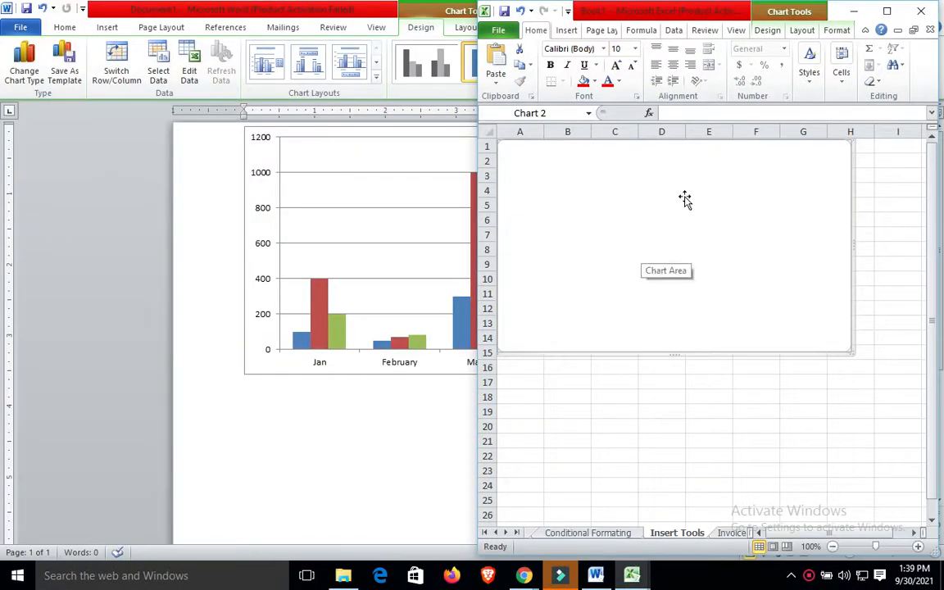
mouse_move(631, 575)
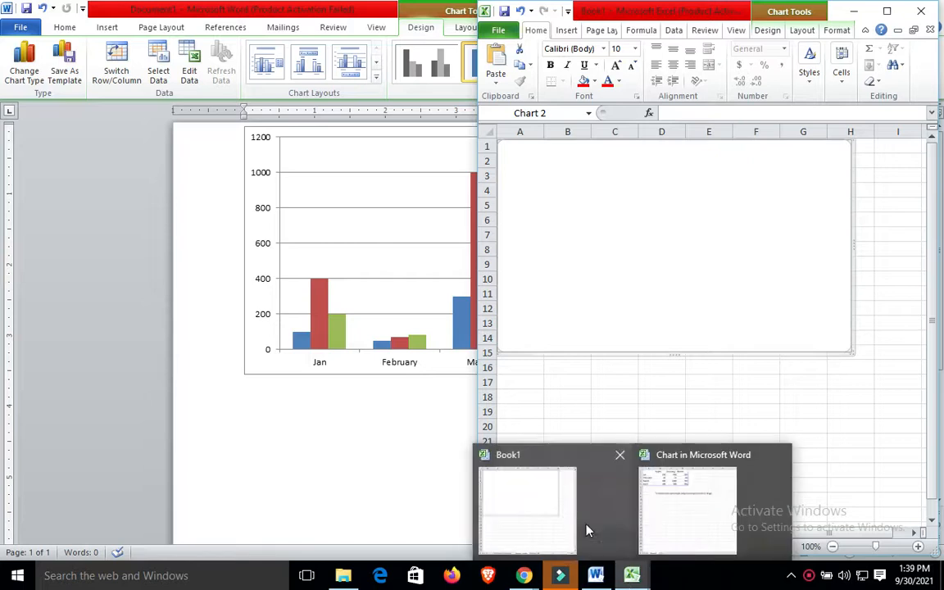
click(665, 506)
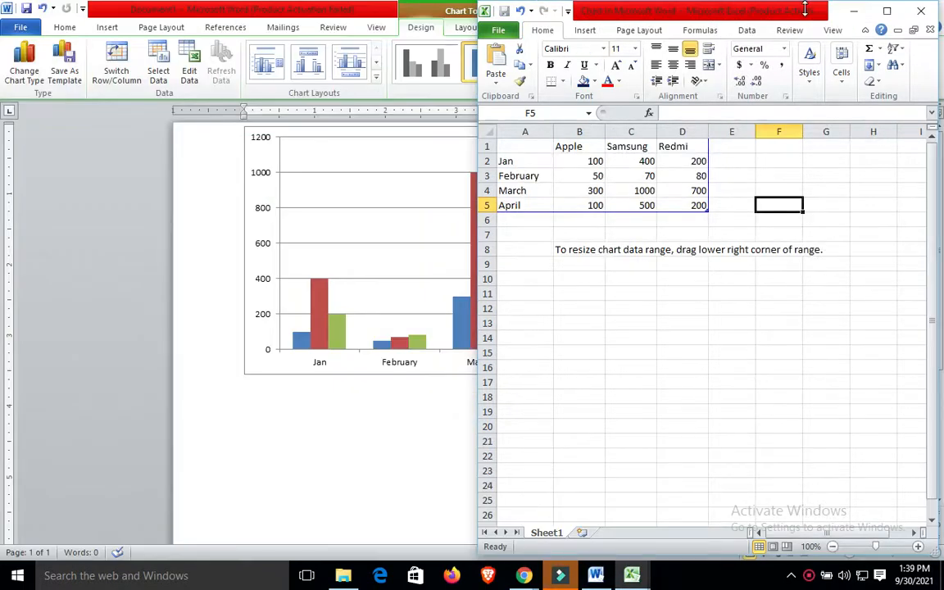
click(861, 11)
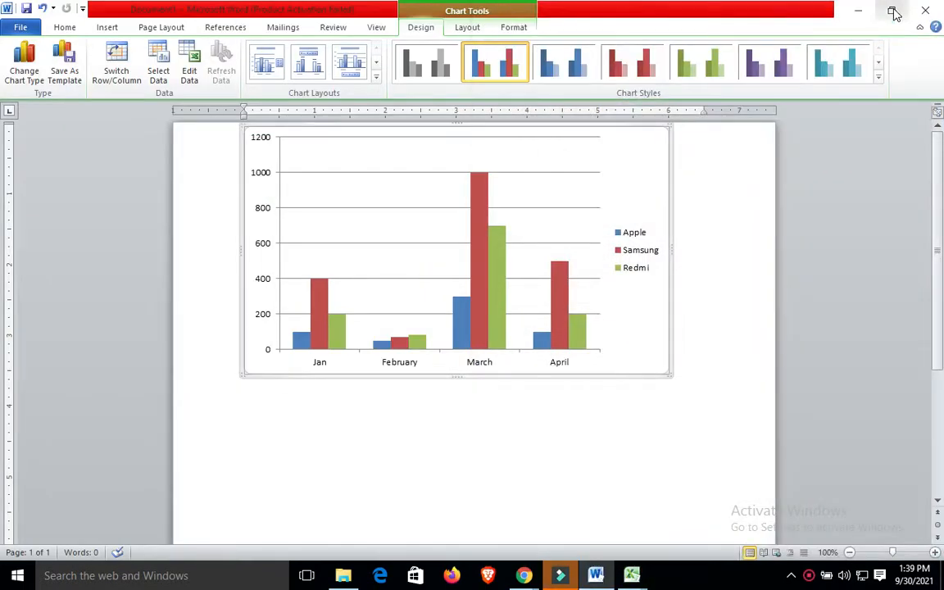
click(888, 10)
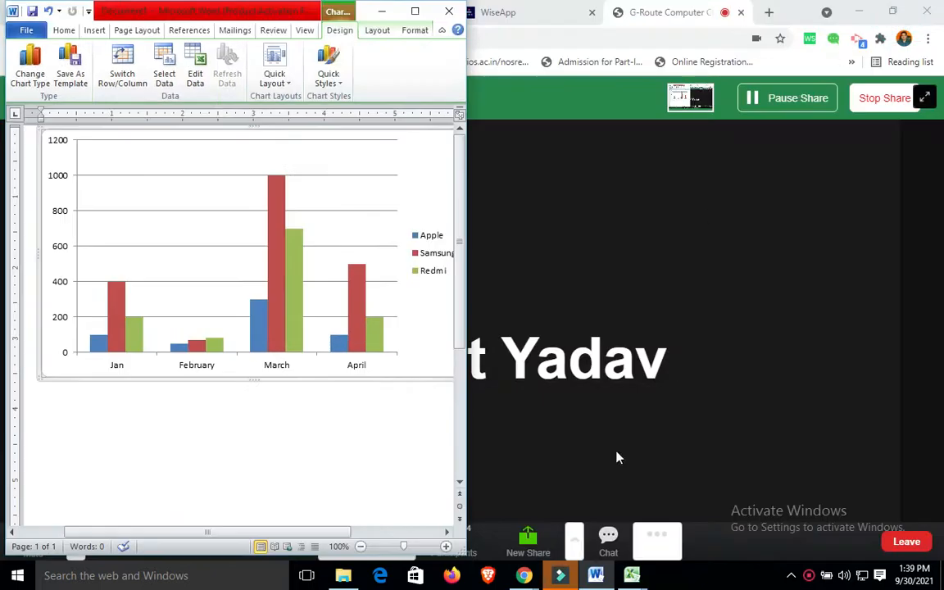
click(632, 575)
click(674, 534)
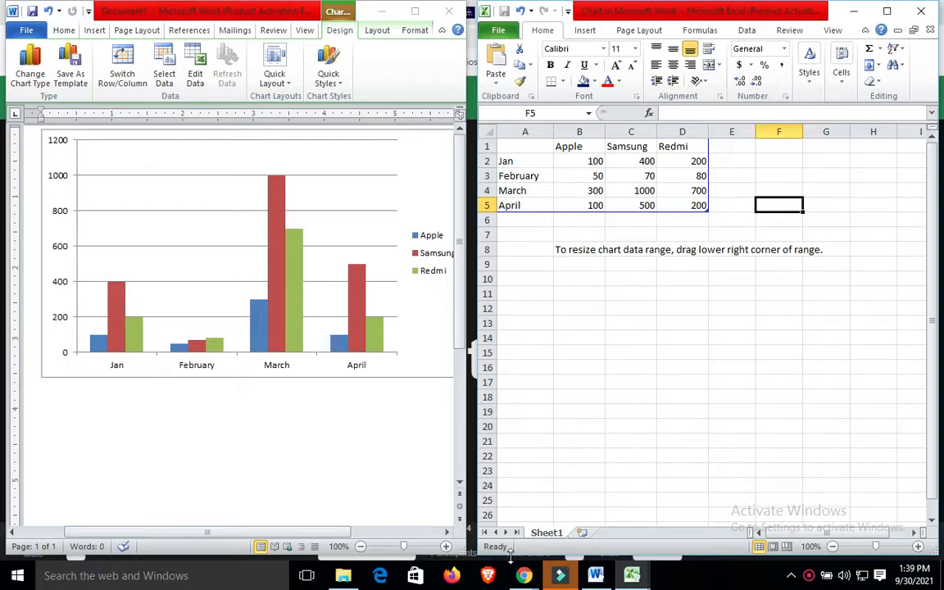
- Apply the quick layout with a chart title, vertical axis title and data table to the column chart
click(308, 369)
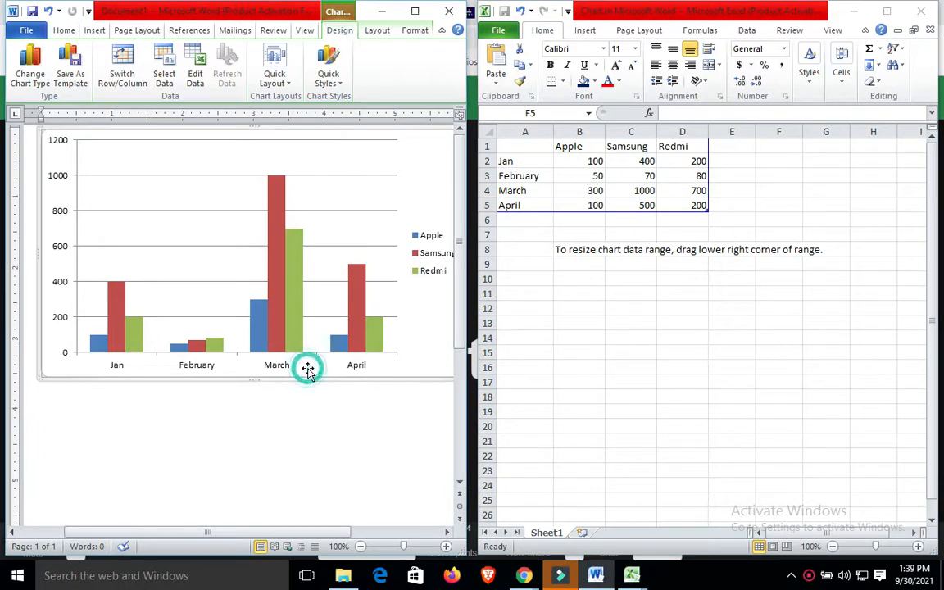
click(412, 30)
click(377, 30)
click(336, 31)
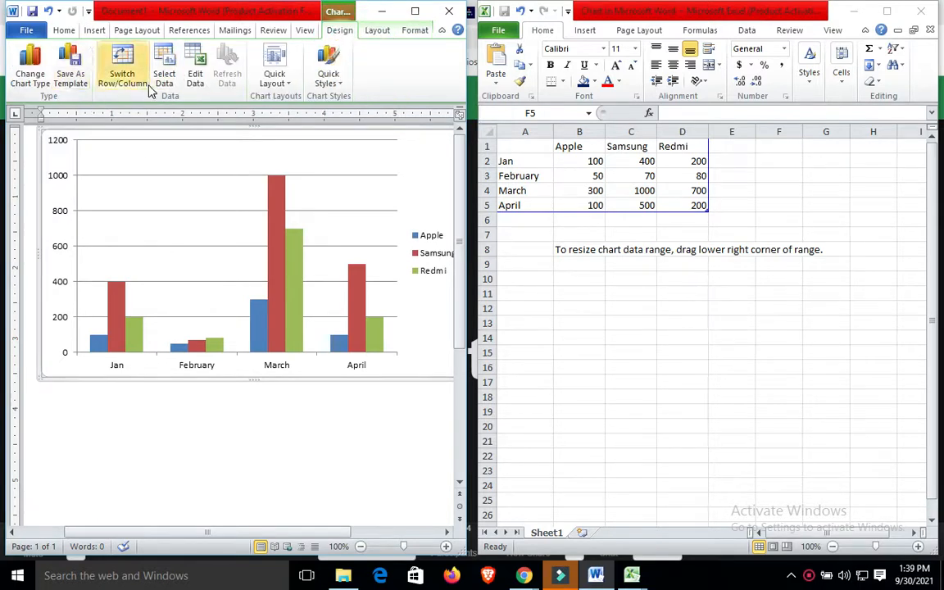
click(279, 82)
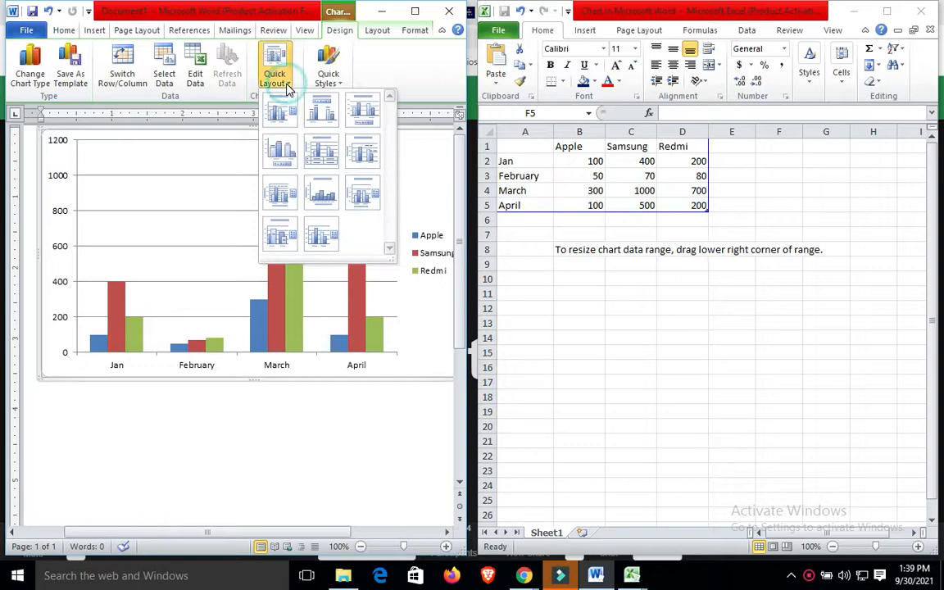
click(320, 161)
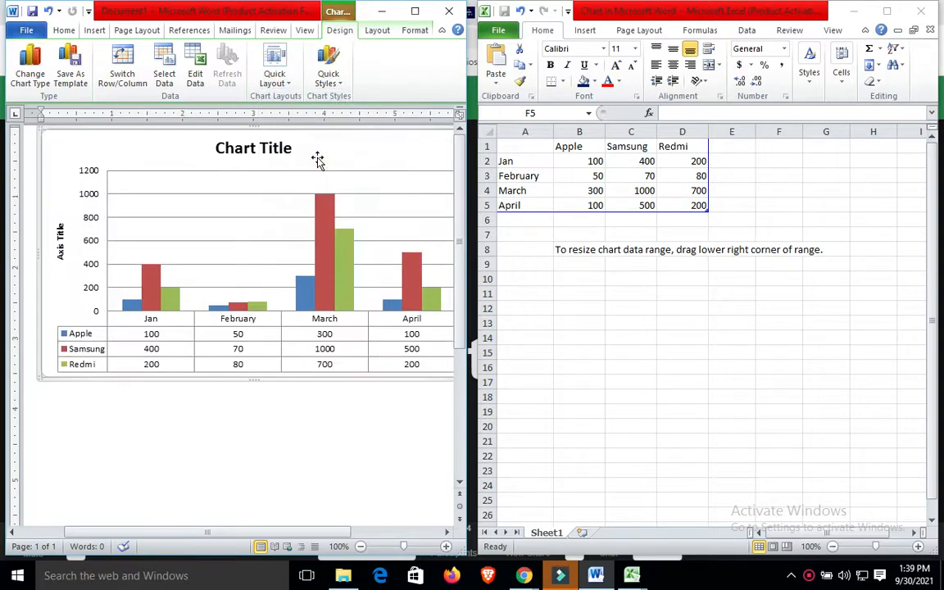
- Maximize Word and try the chart layouts with both axis titles, with only a side legend, and with data labels on Redmi
click(267, 75)
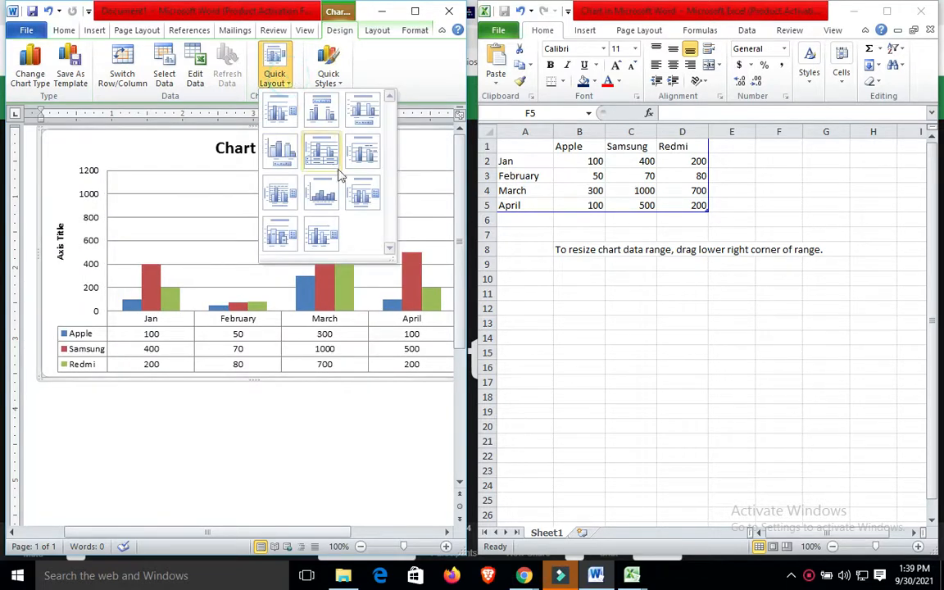
click(422, 8)
click(422, 8)
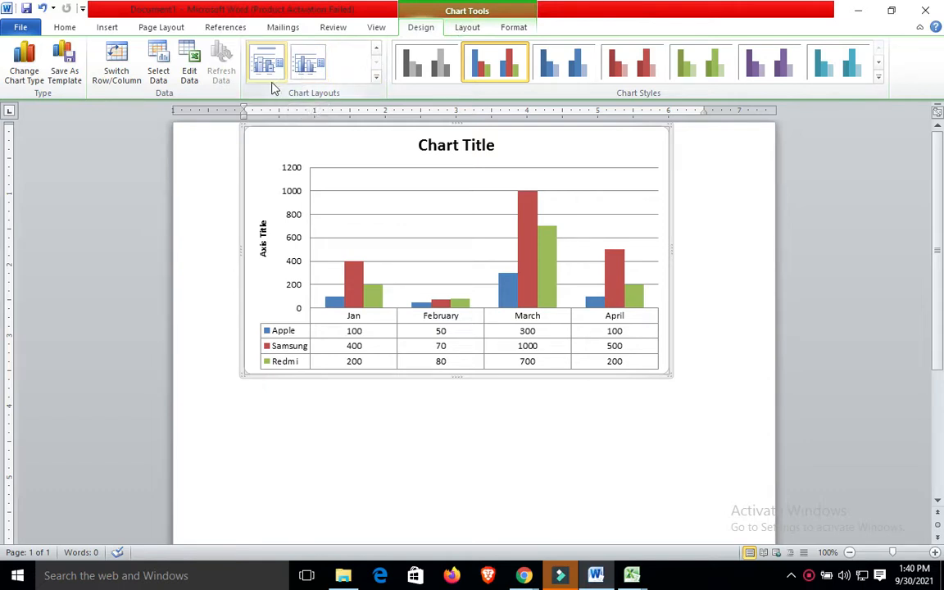
click(376, 76)
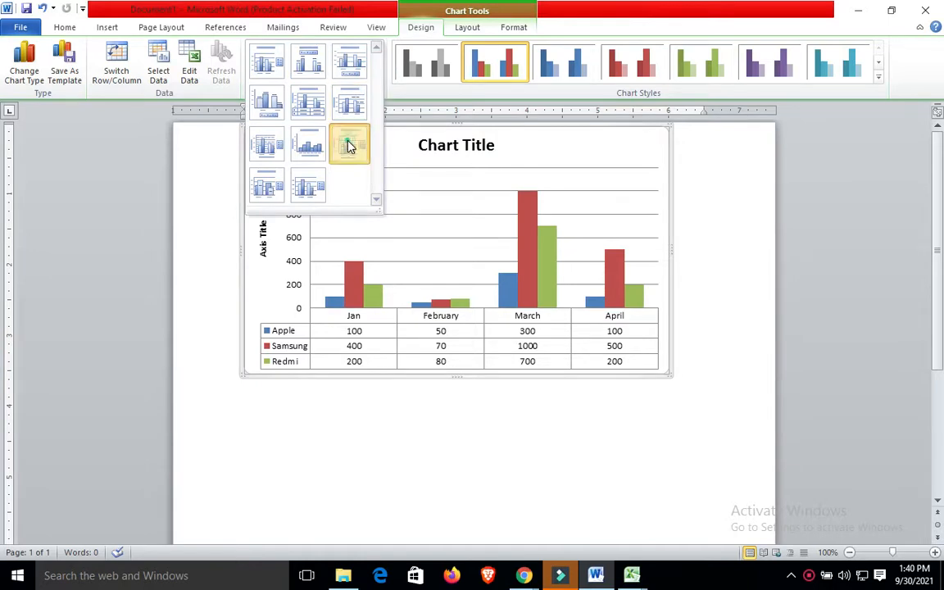
click(350, 143)
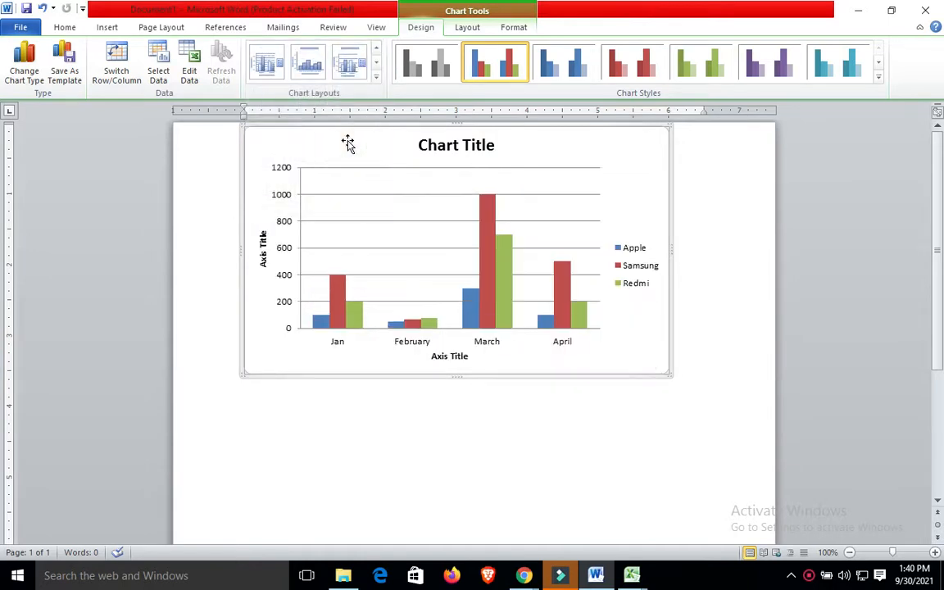
click(377, 63)
click(302, 66)
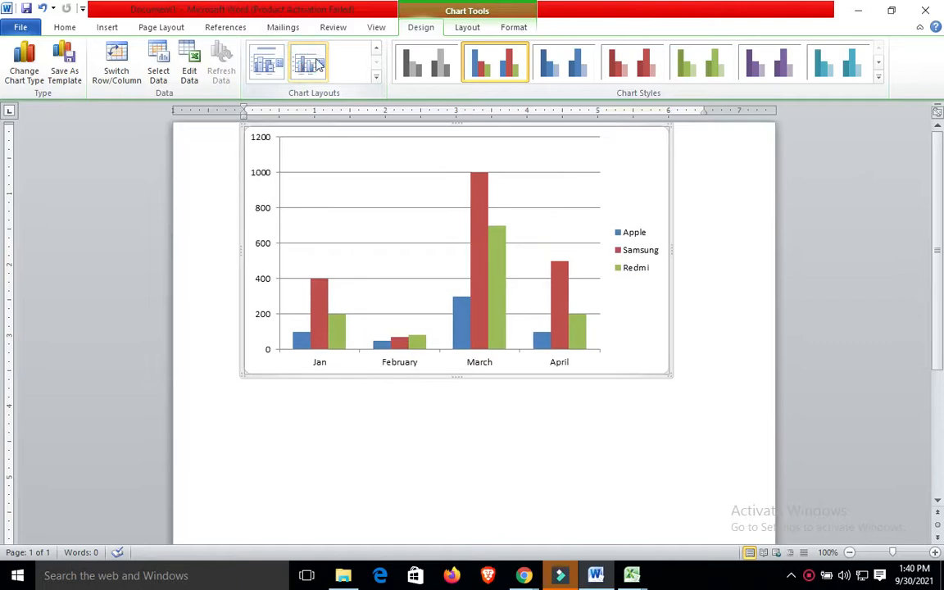
click(265, 67)
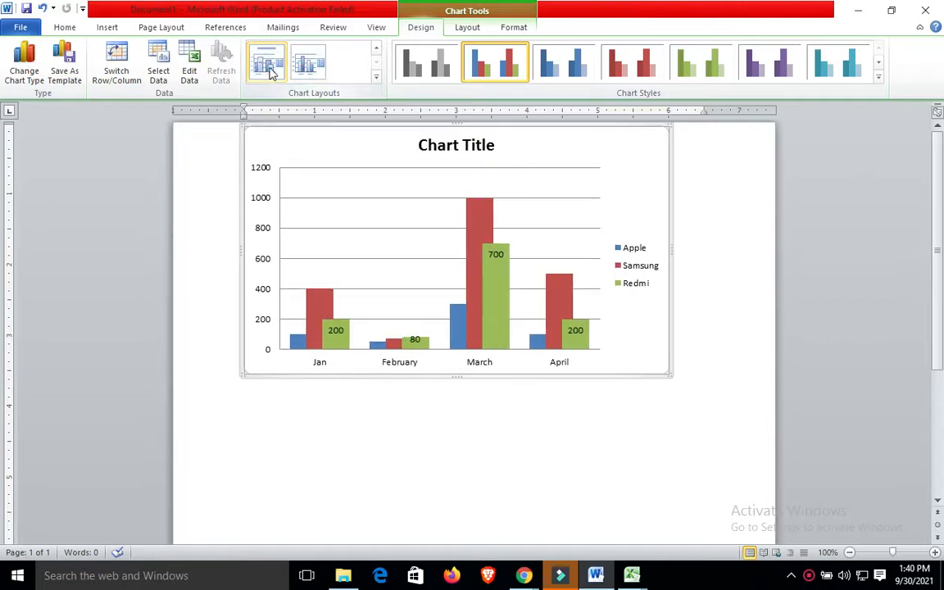
- Apply the layout with data labels on every column, no gridlines and the legend below, and deselect the chart
click(376, 49)
click(268, 68)
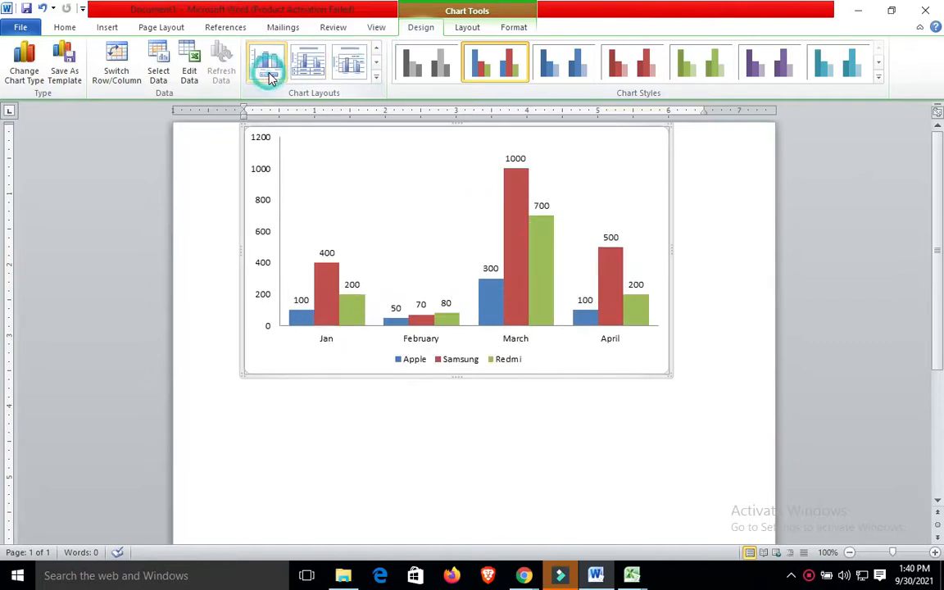
click(725, 390)
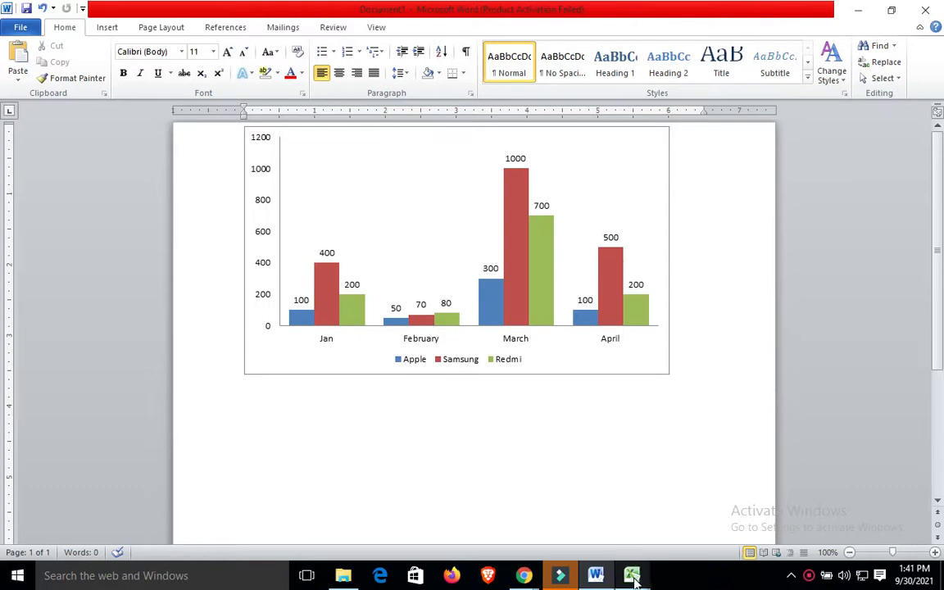
- Preview the chart's data sheet window and close the Word document Document1 without saving it
mouse_move(636, 576)
mouse_move(655, 529)
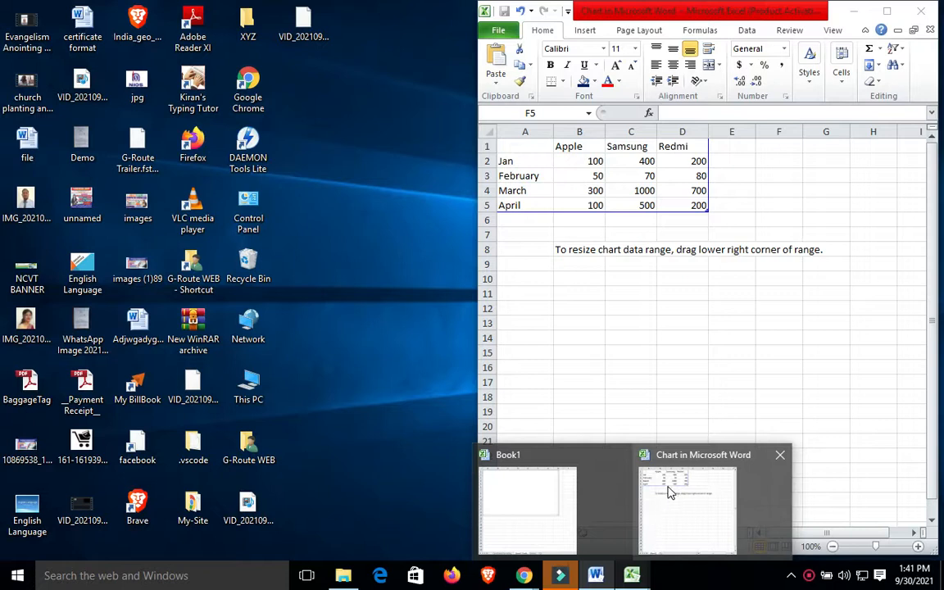
mouse_move(598, 574)
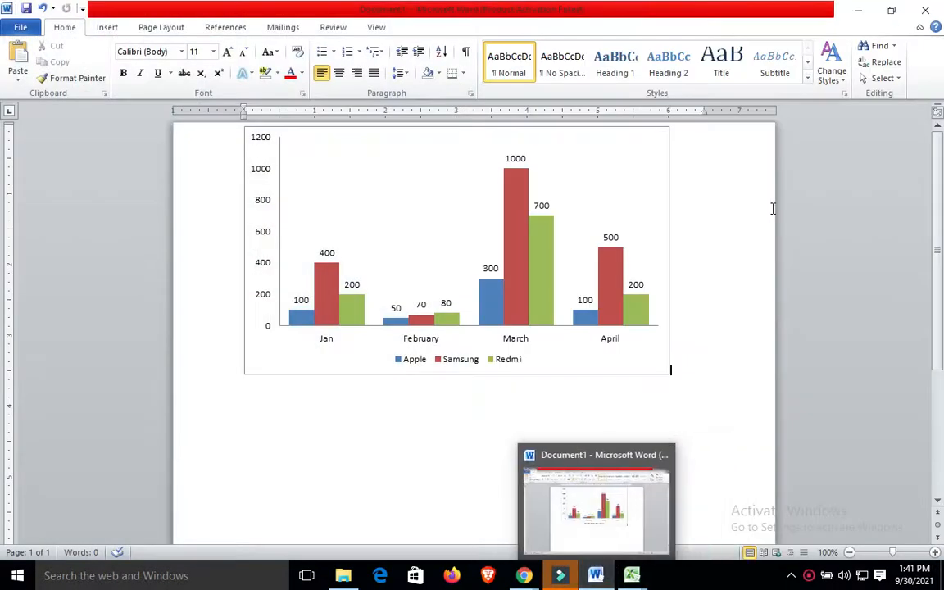
click(666, 454)
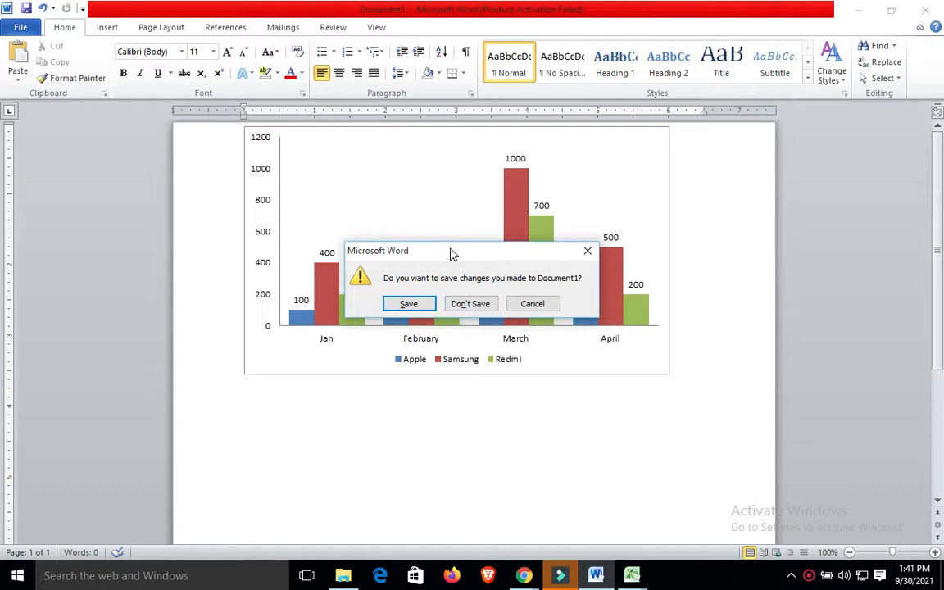
click(470, 304)
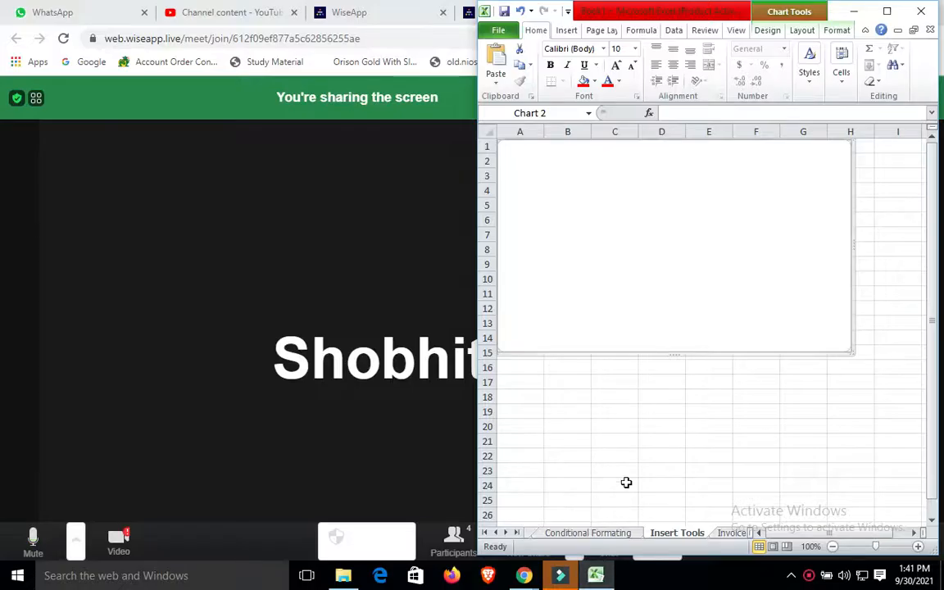
- Maximize the Book1 workbook to show its insert tools, and minimize it to return to the online meeting
click(891, 12)
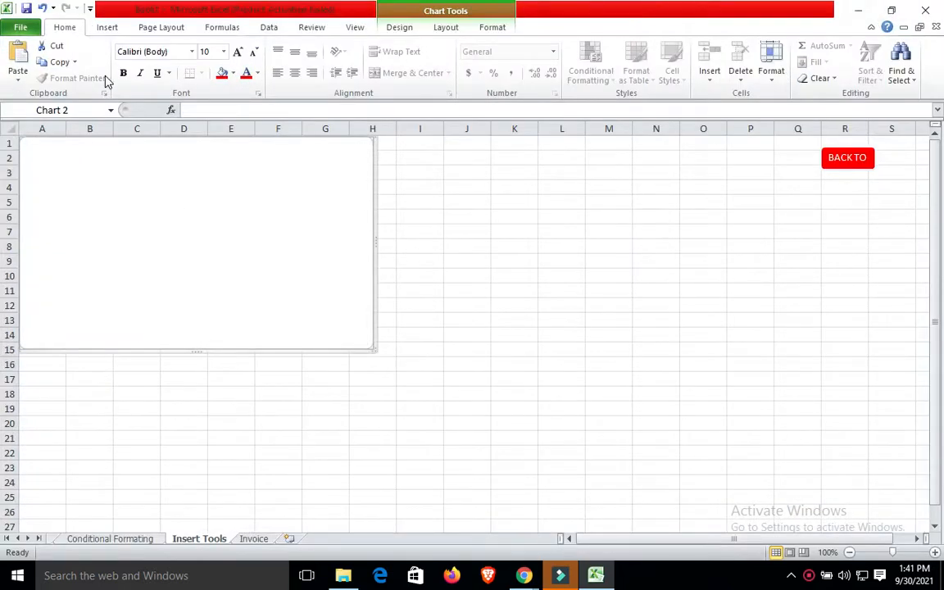
click(107, 27)
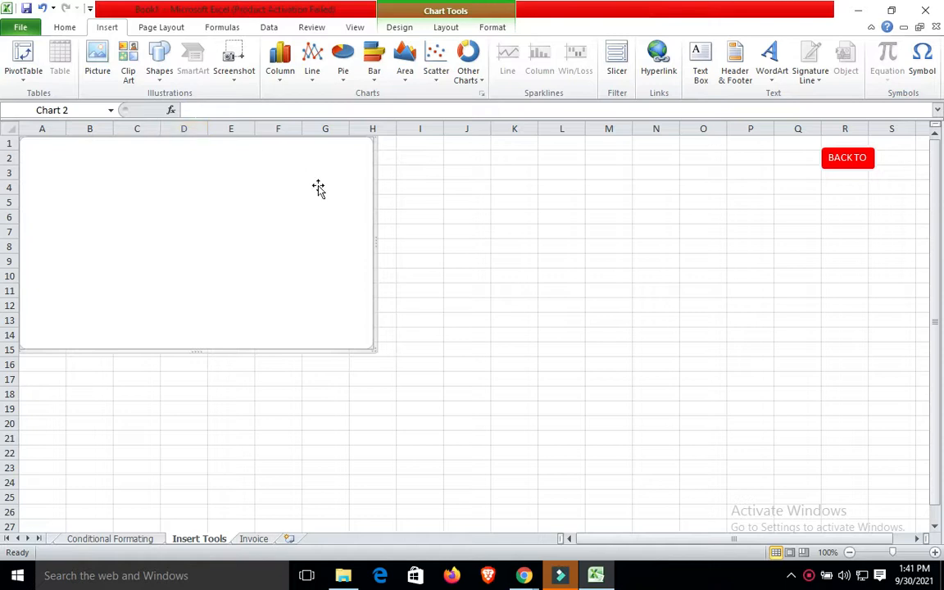
click(371, 148)
click(849, 11)
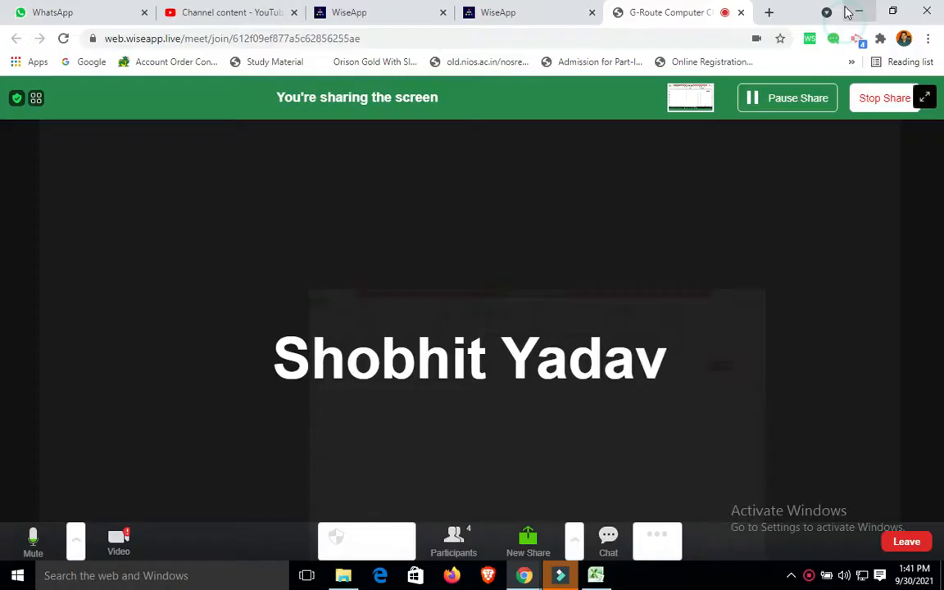
- Minimize the online meeting, search Windows for "word" and start Microsoft Word 2010
click(850, 10)
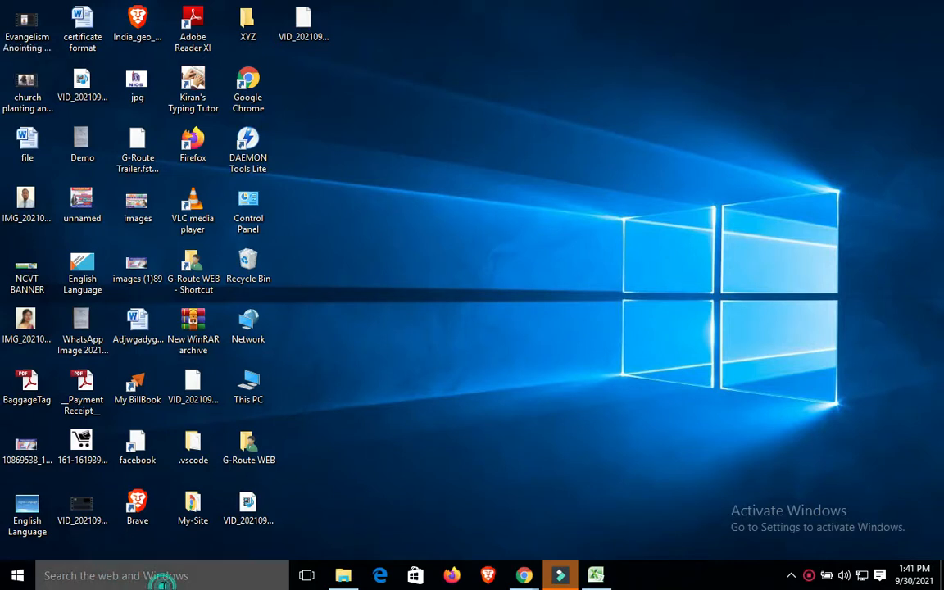
click(179, 575)
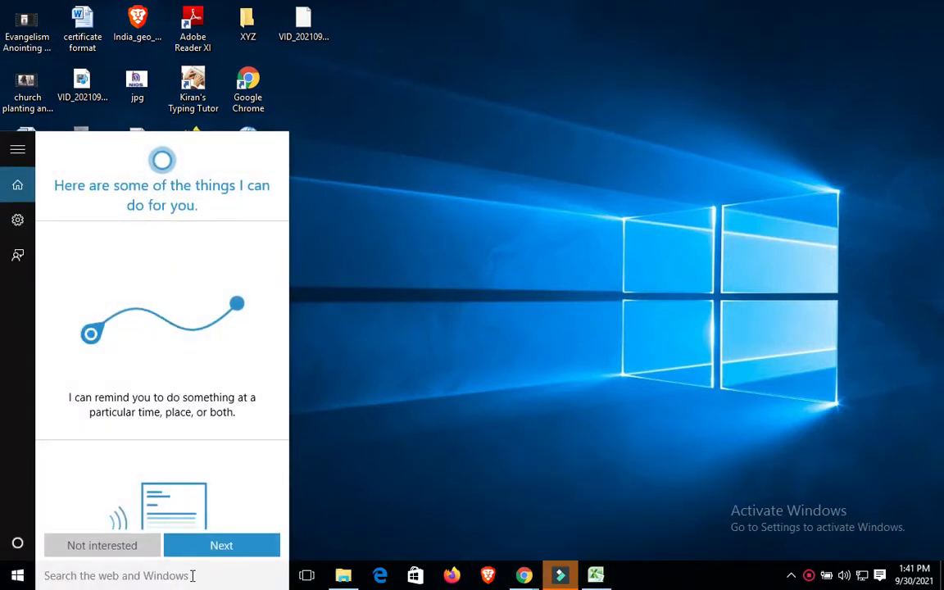
text(word)
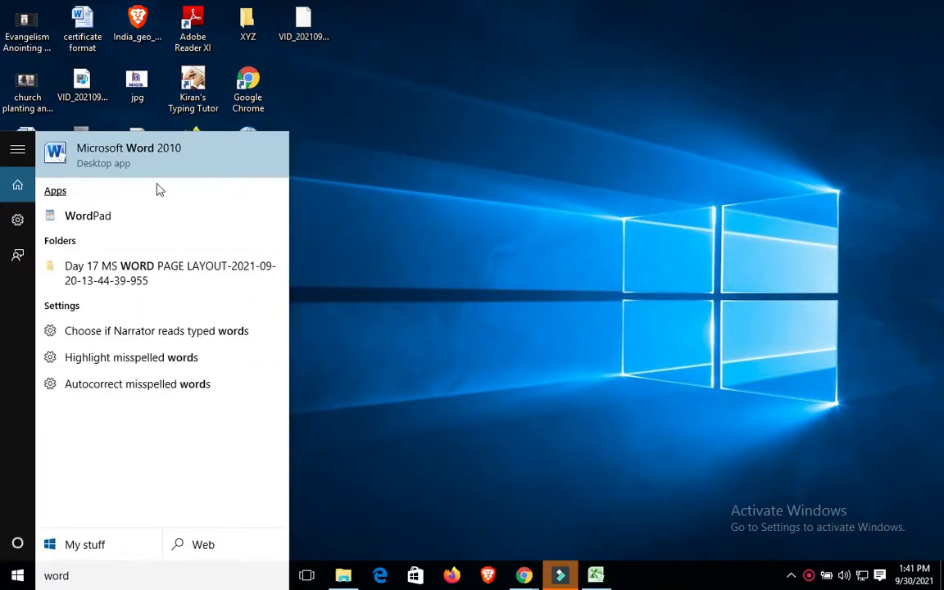
click(156, 159)
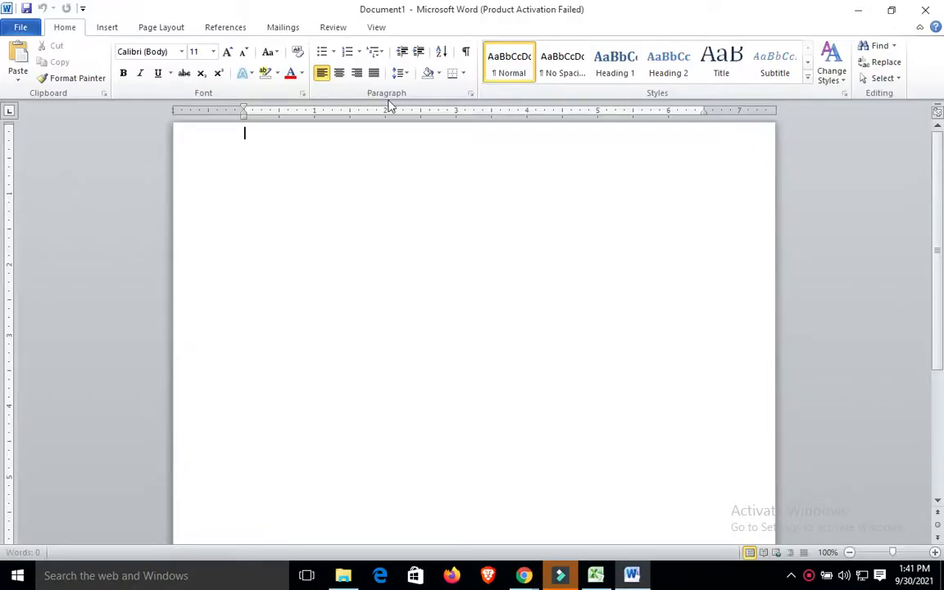
- Dismiss the Office activation wizard and insert a basic 2-D pie chart into the blank document
click(107, 27)
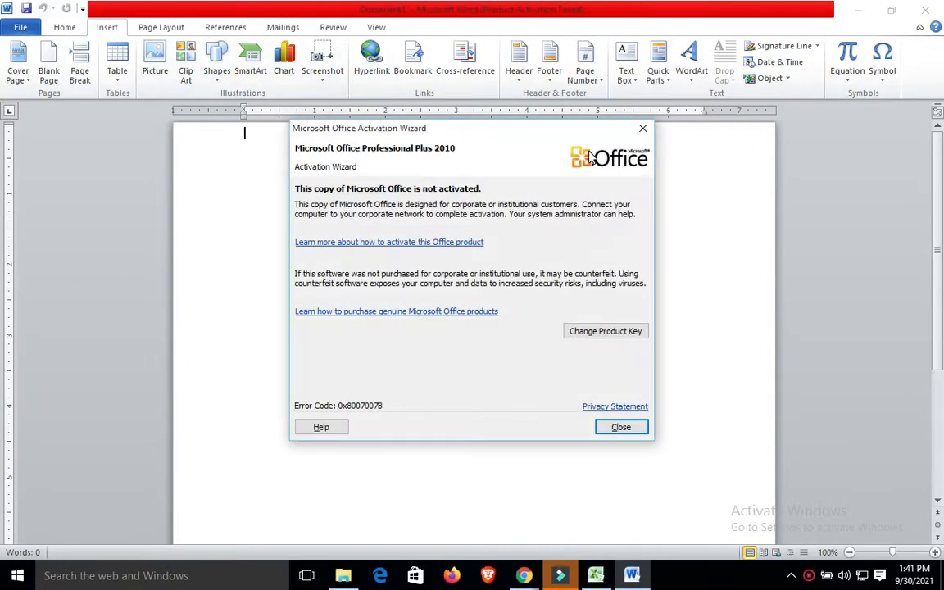
click(642, 129)
click(284, 76)
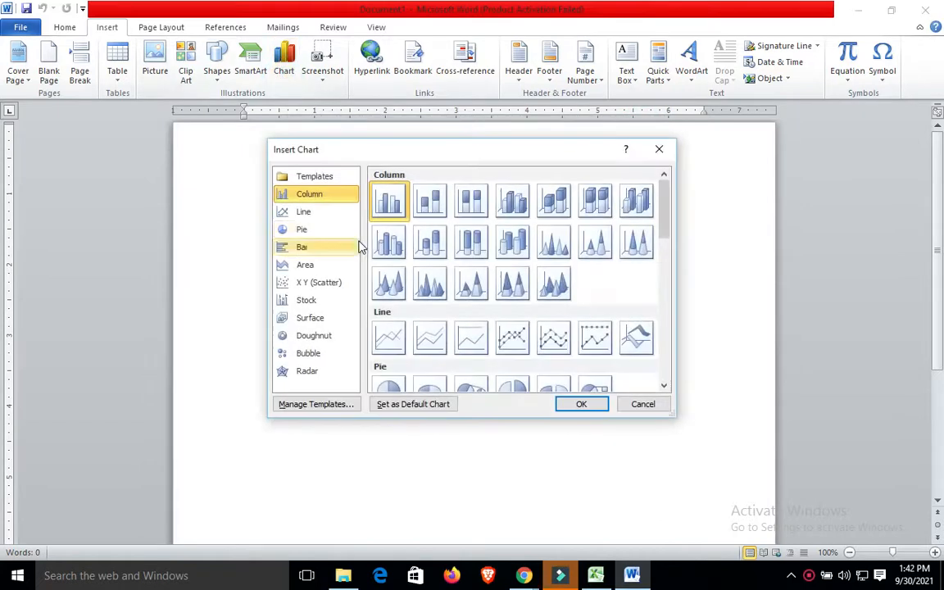
click(305, 229)
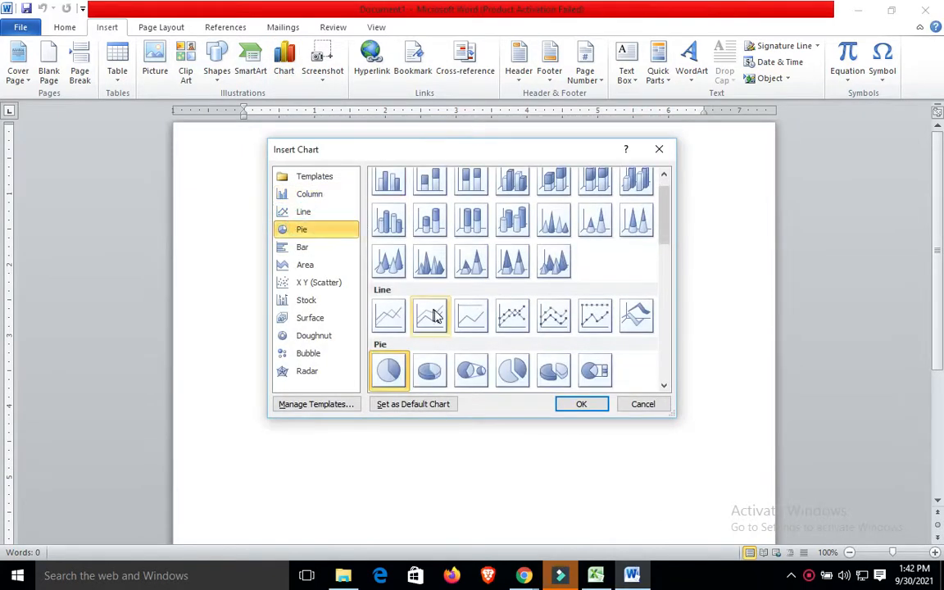
click(579, 405)
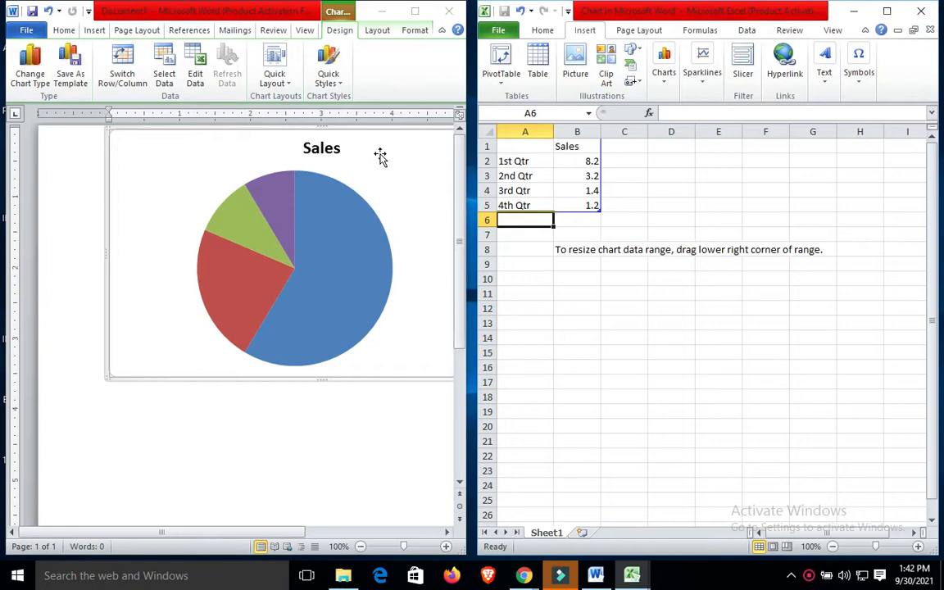
- Set the pie chart's Sales values to 100, 50, 150 and 500 for the 1st to 4th quarters
click(578, 161)
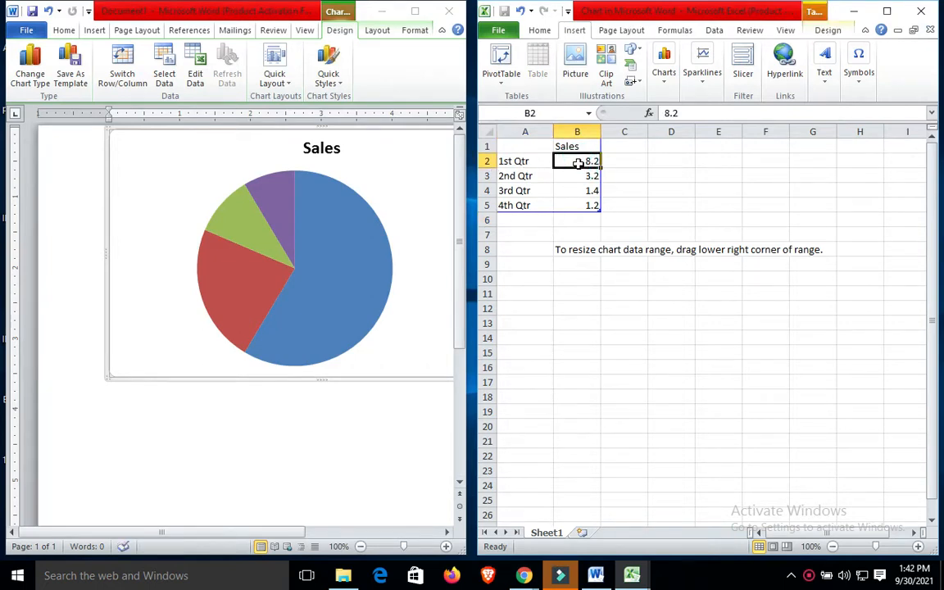
text(100)
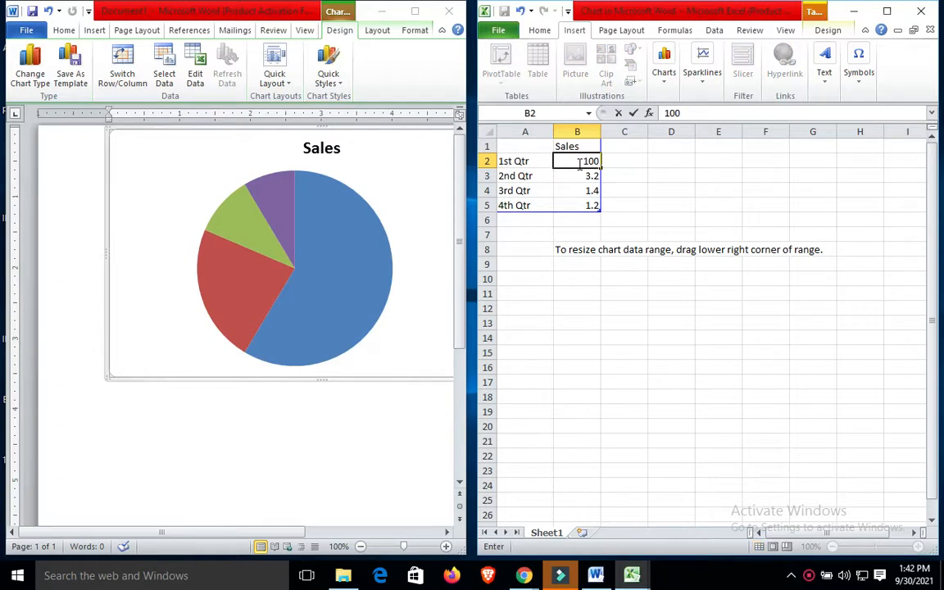
click(583, 173)
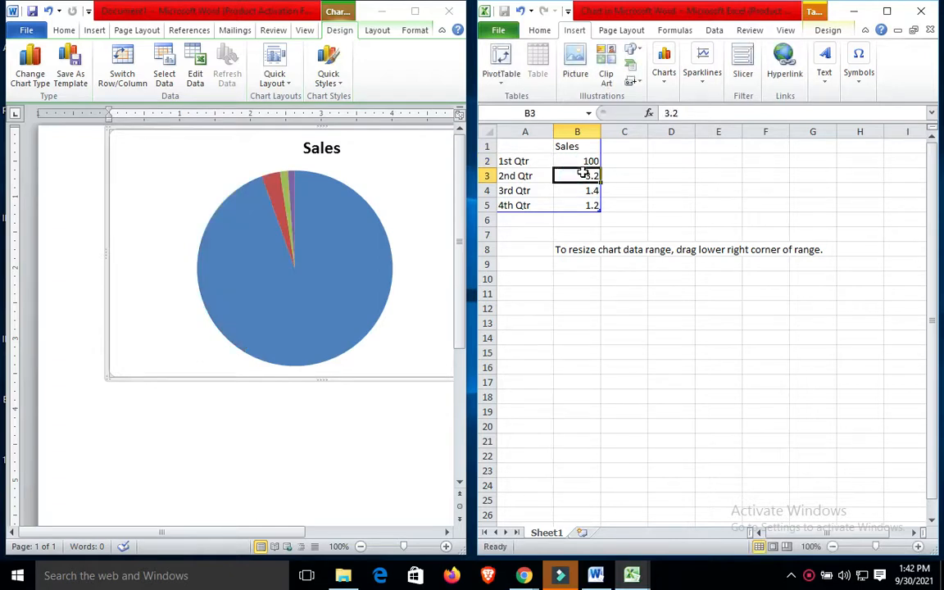
text(50)
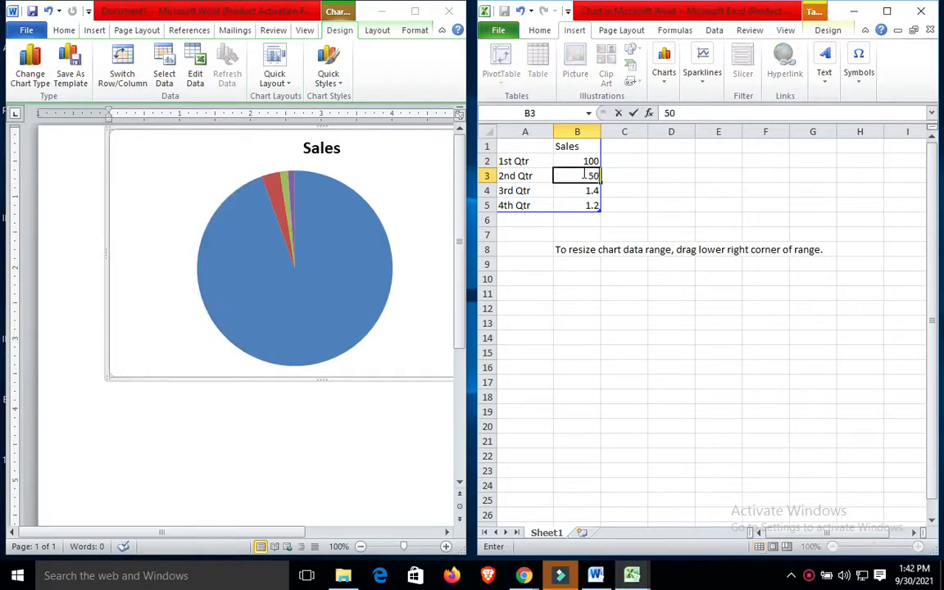
click(588, 191)
text(1)
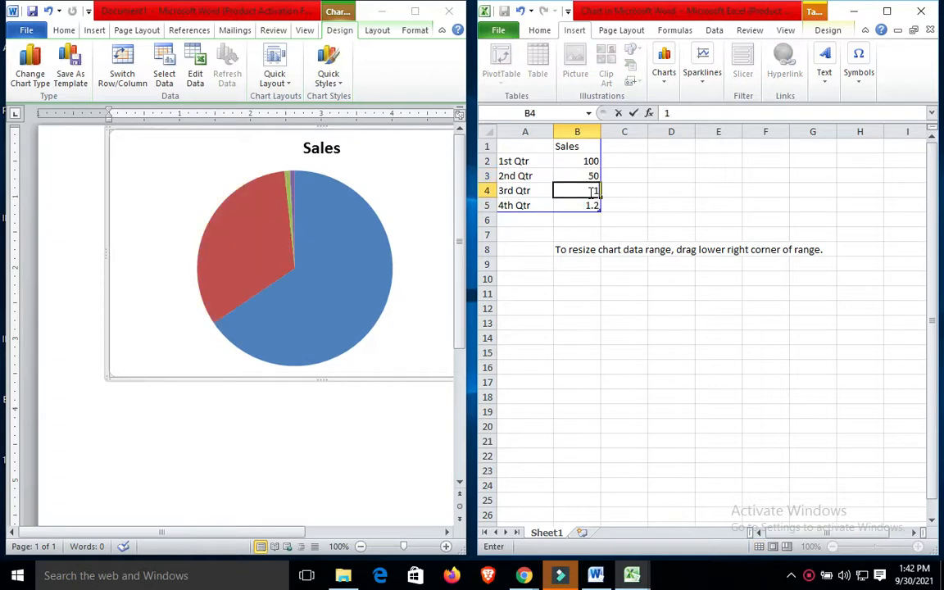
text(50)
key(Return)
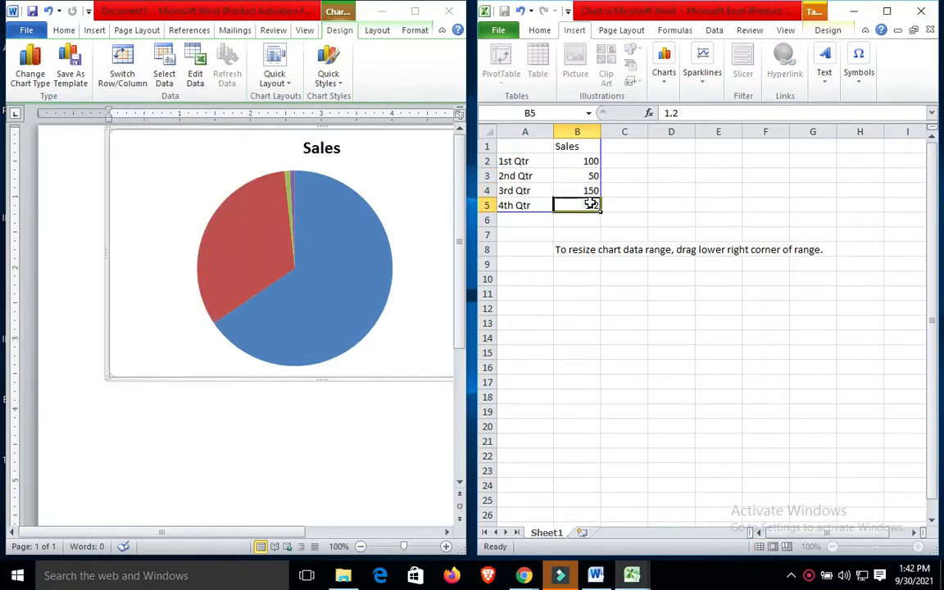
click(591, 204)
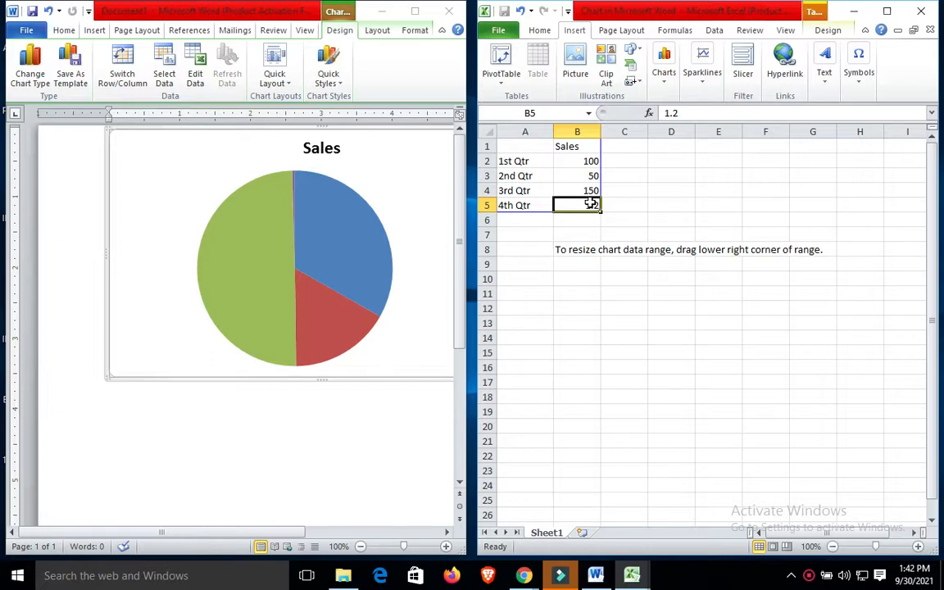
text(500)
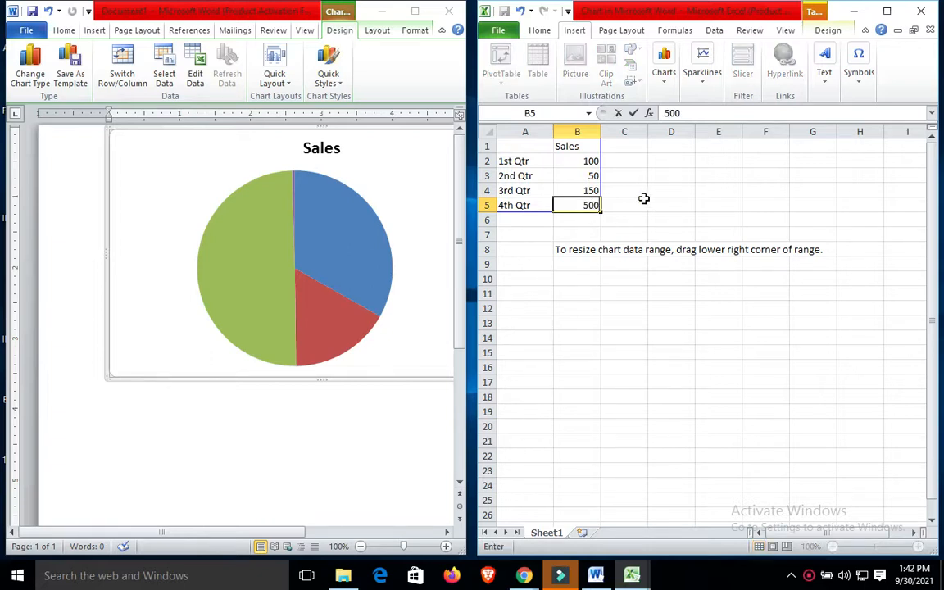
click(628, 203)
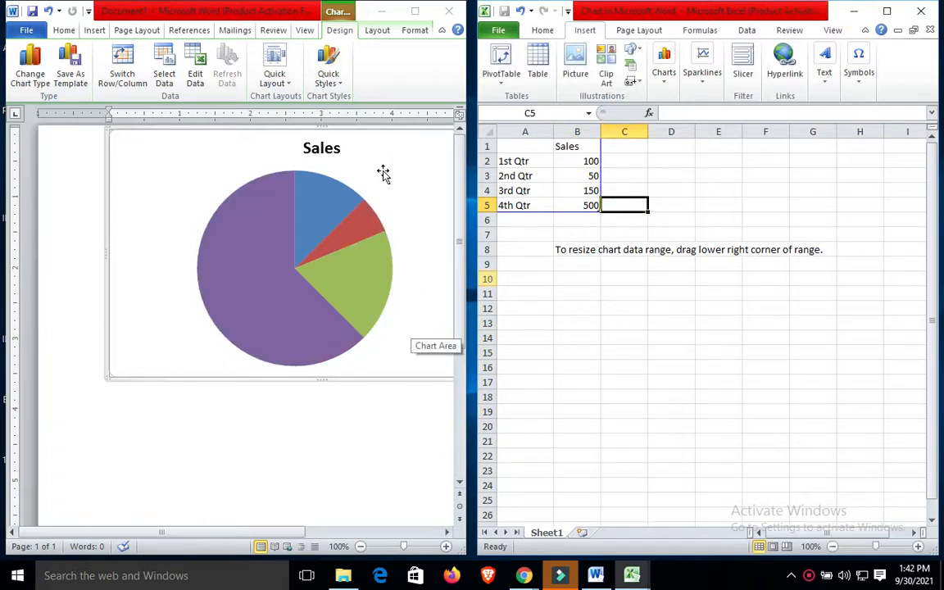
- Try the pie layouts with percentages and a side legend, with quarter names and values, and with quarter names and percentages
click(275, 73)
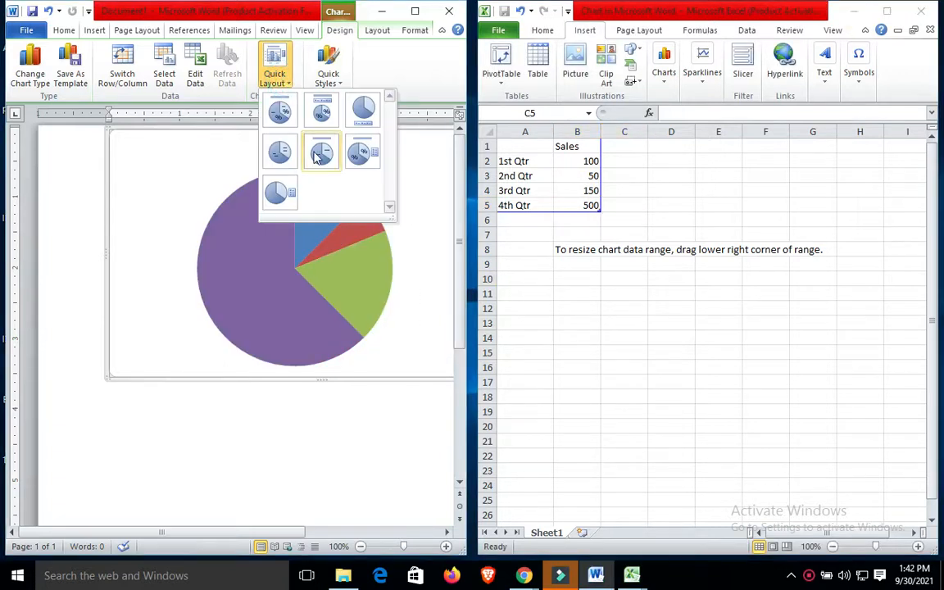
click(358, 158)
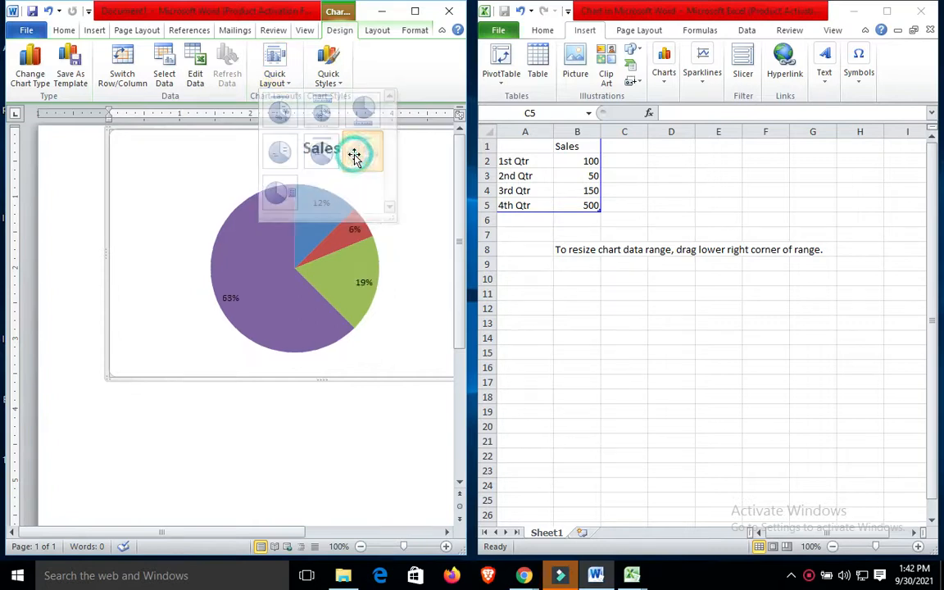
click(289, 80)
click(280, 152)
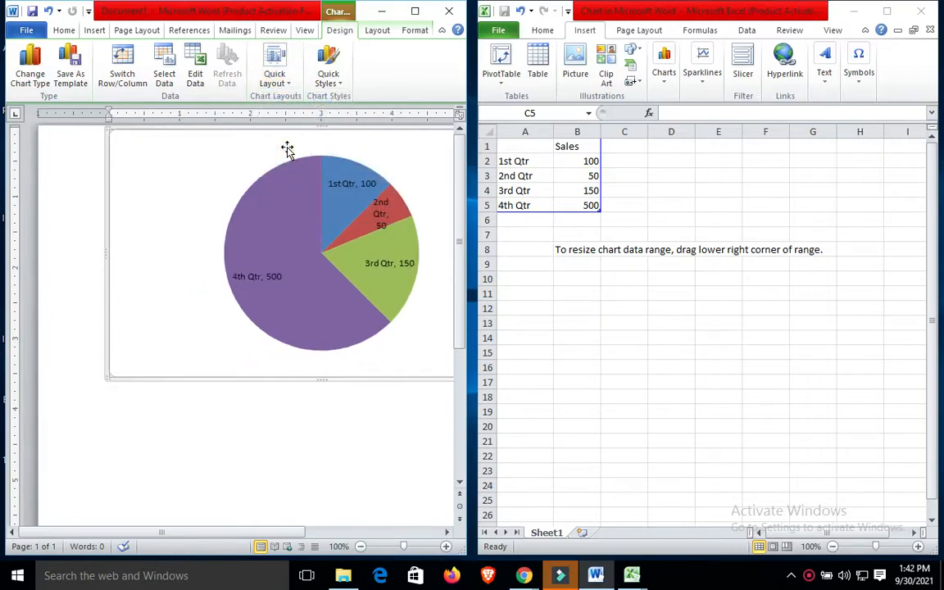
click(281, 82)
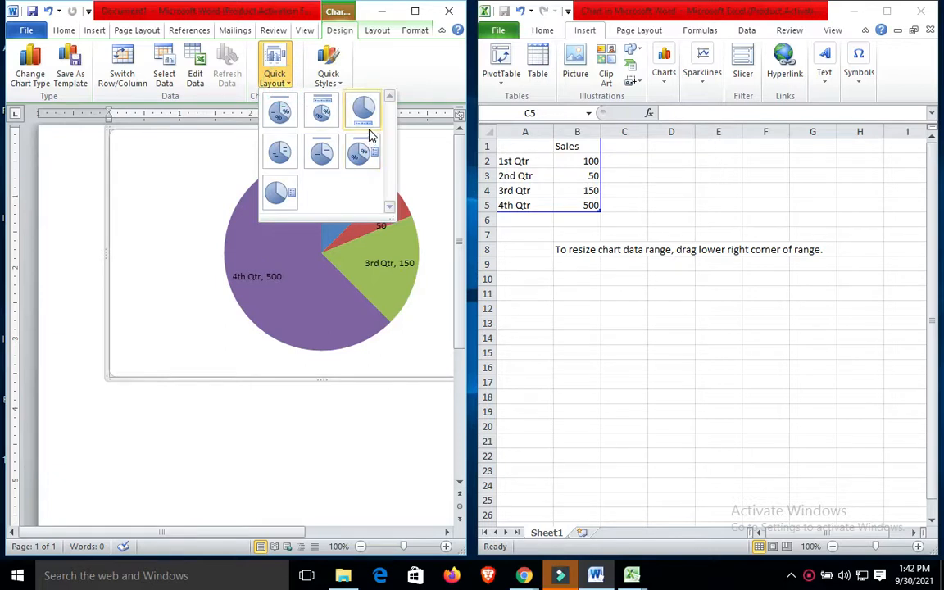
click(280, 112)
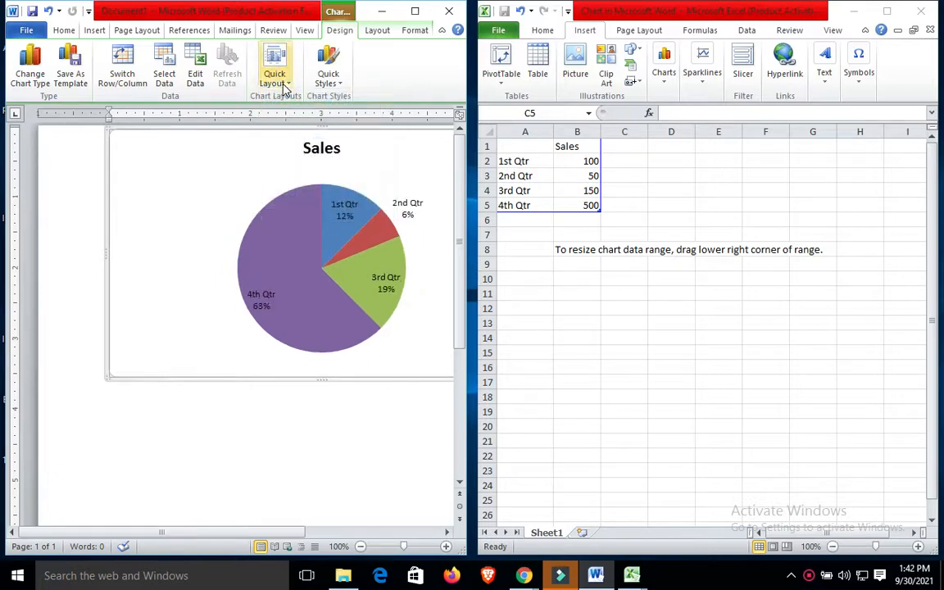
- Apply the pie layout with a title, percentage labels and a side legend, and maximize Word
click(285, 82)
click(363, 153)
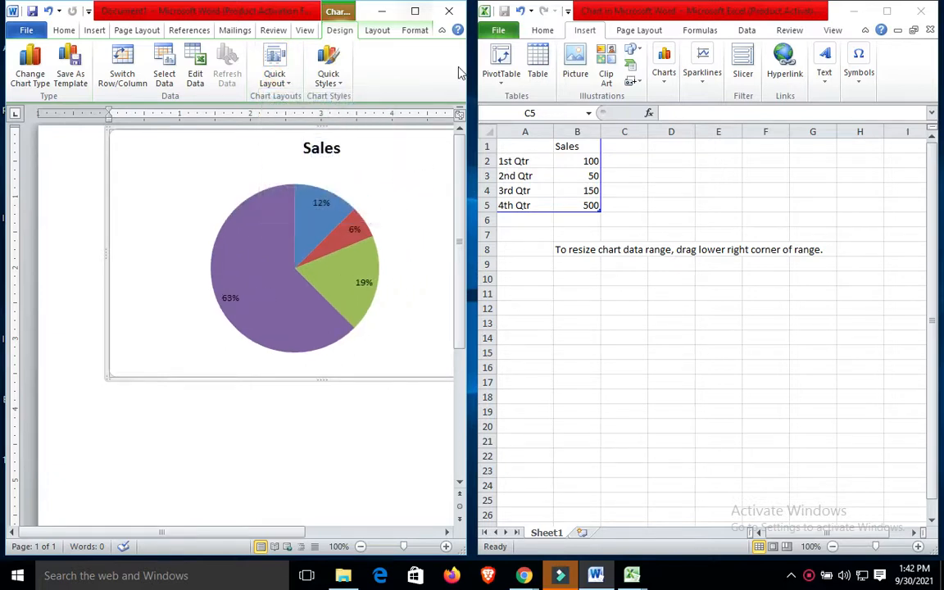
click(415, 11)
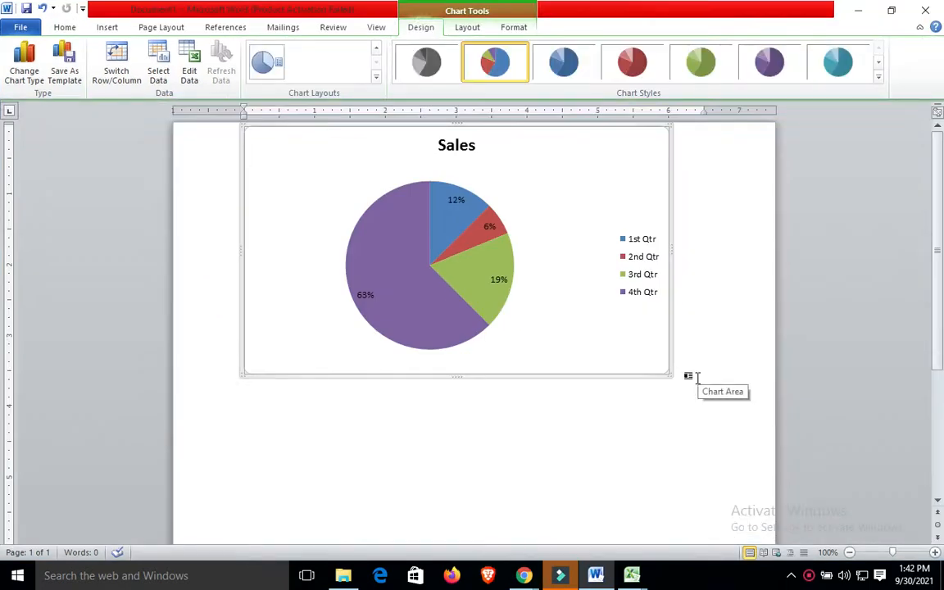
- Try the teal, the flat multicolour and the white-outlined multicolour styles on the pie chart
click(835, 80)
click(495, 64)
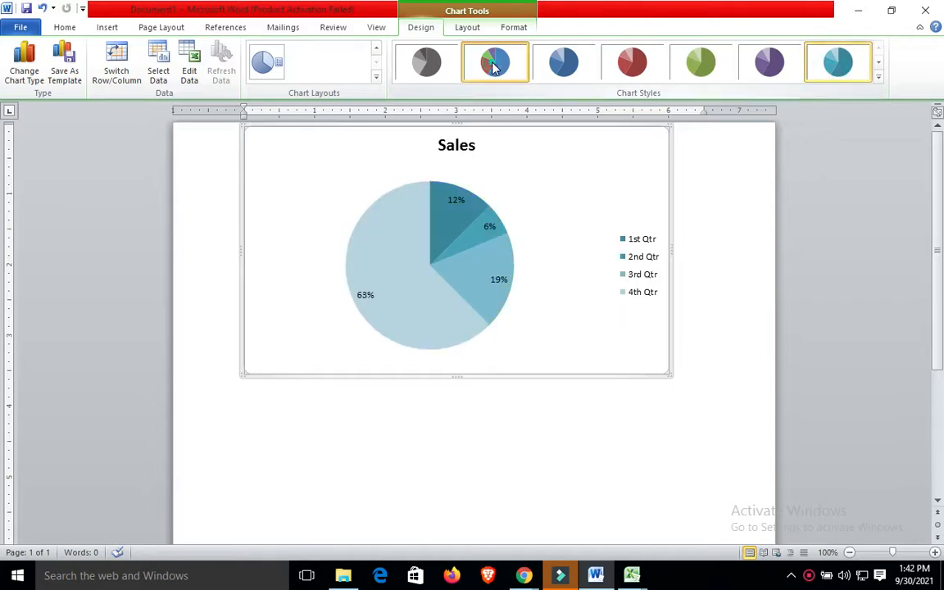
click(878, 63)
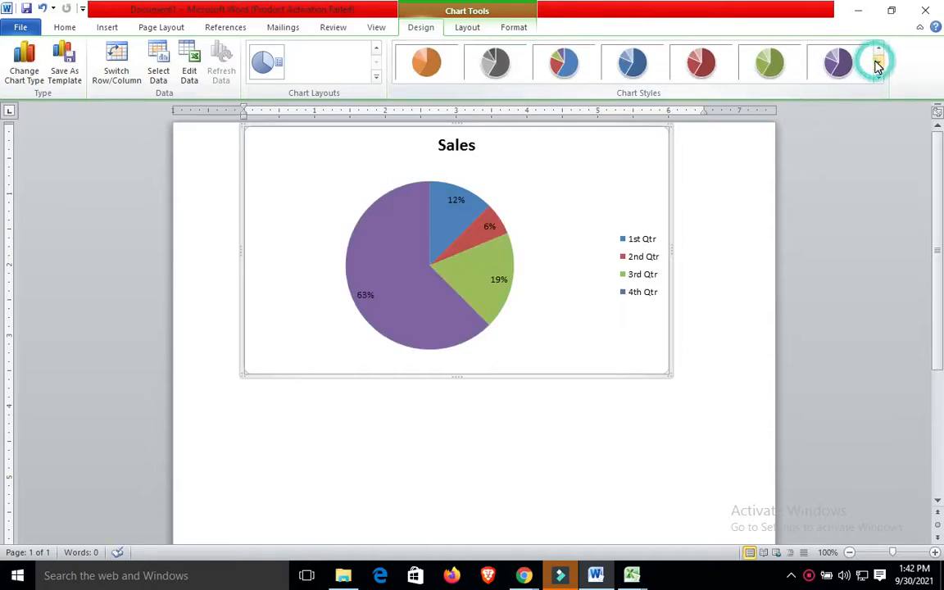
click(552, 73)
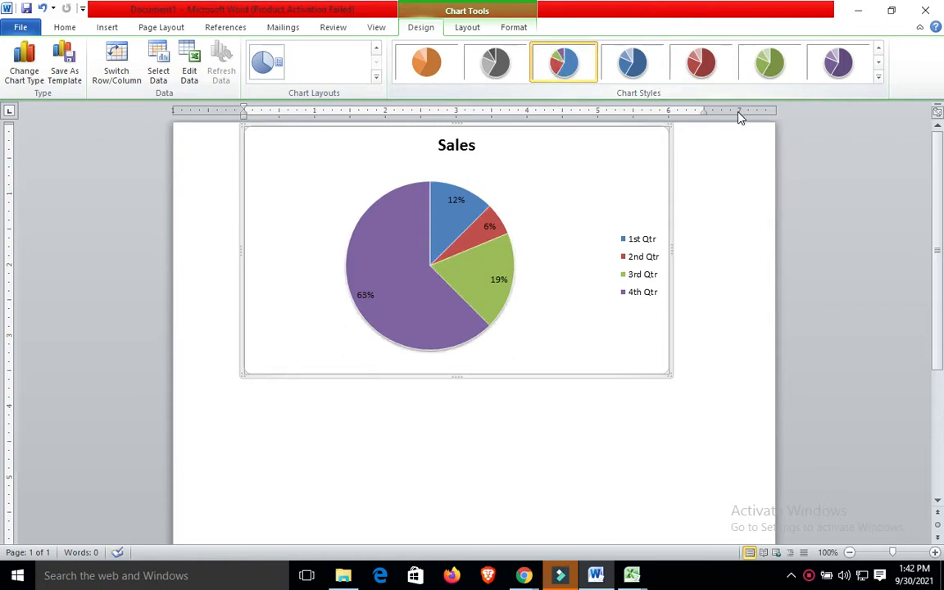
- Apply the shaded multicolour style to the pie chart and deselect the chart
click(879, 63)
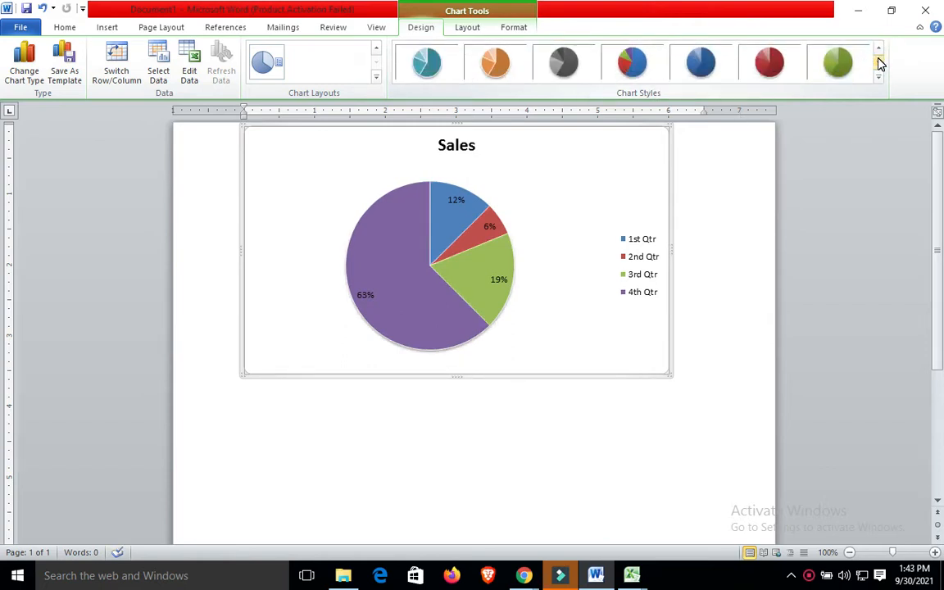
click(647, 52)
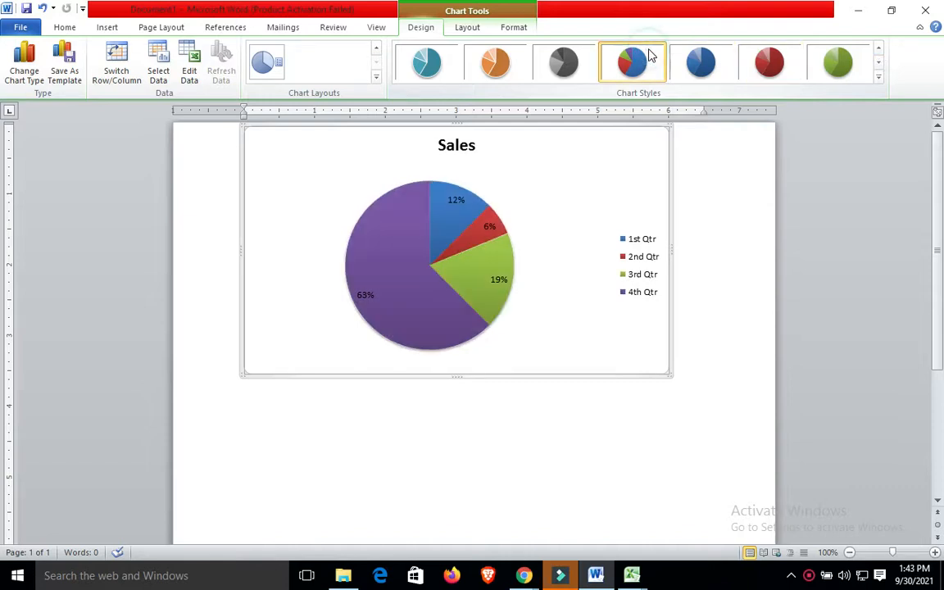
click(733, 241)
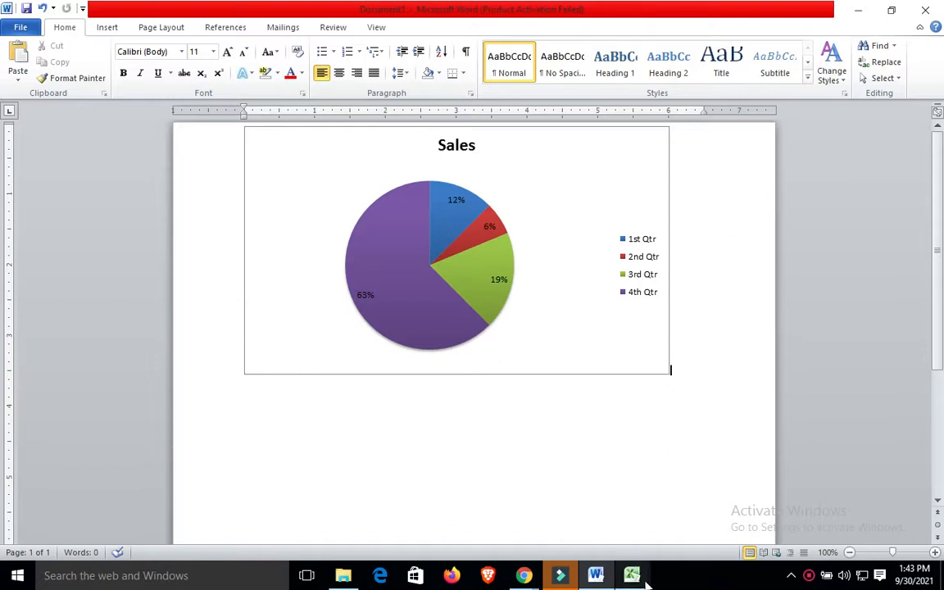
- Restore Word beside the chart's data sheet, and show the chart area's formatting options without changing them
mouse_move(647, 582)
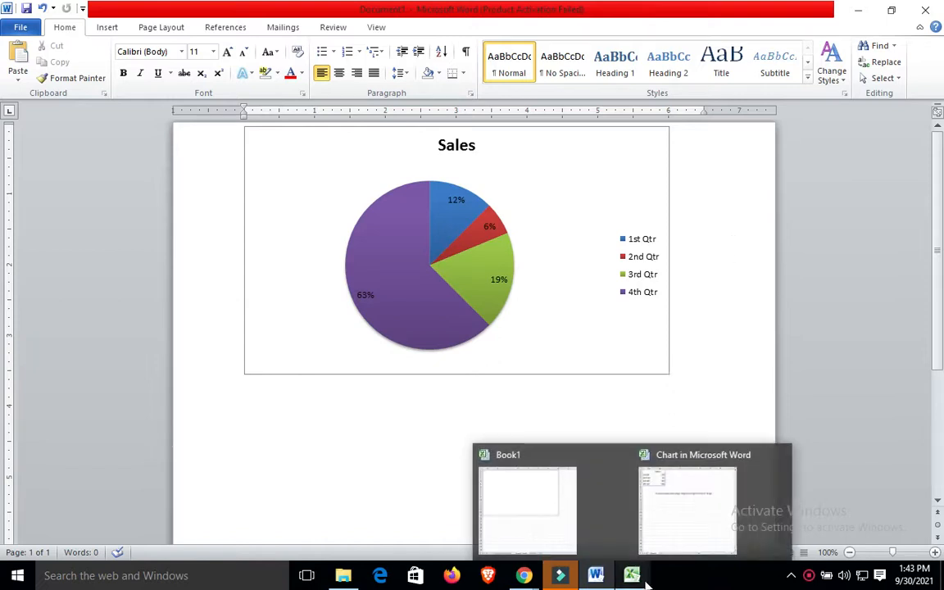
click(887, 12)
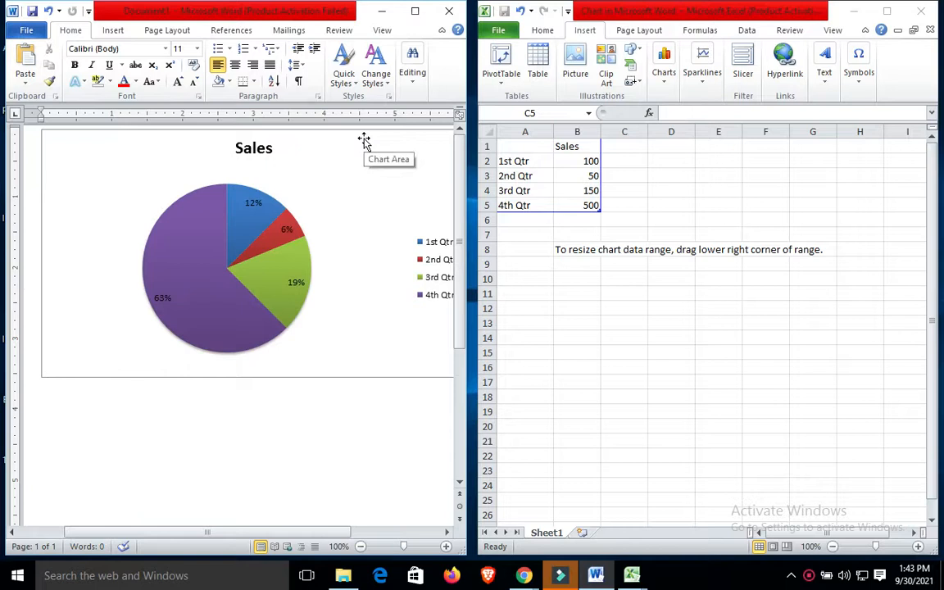
double_click(229, 154)
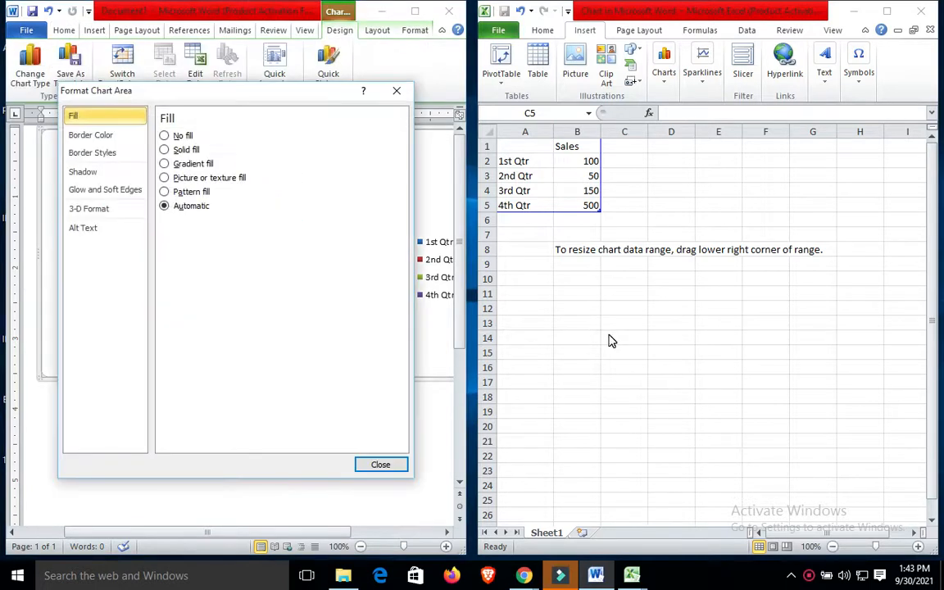
click(396, 91)
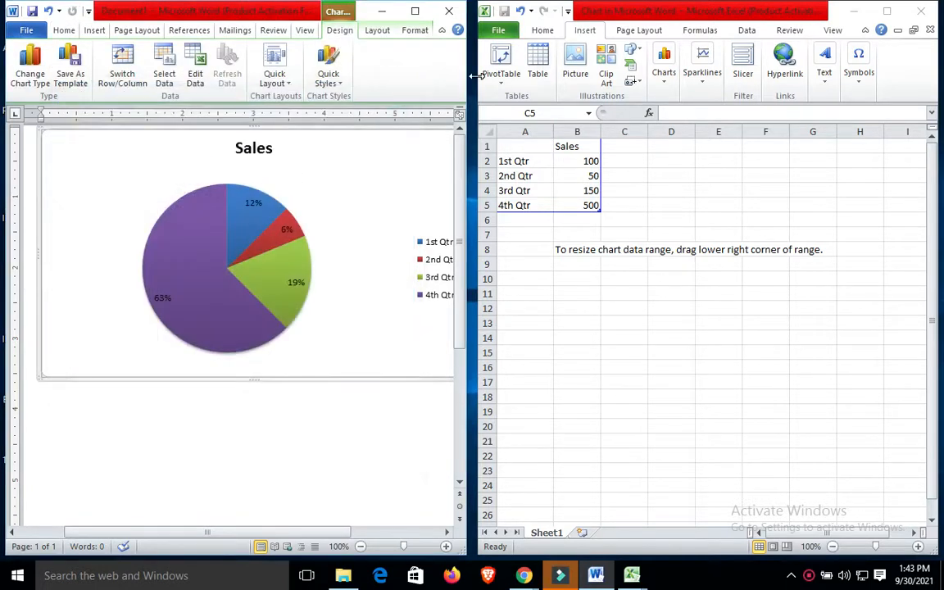
- Keep the unsaved Word document open and widen its window to meet the chart's data sheet
click(450, 10)
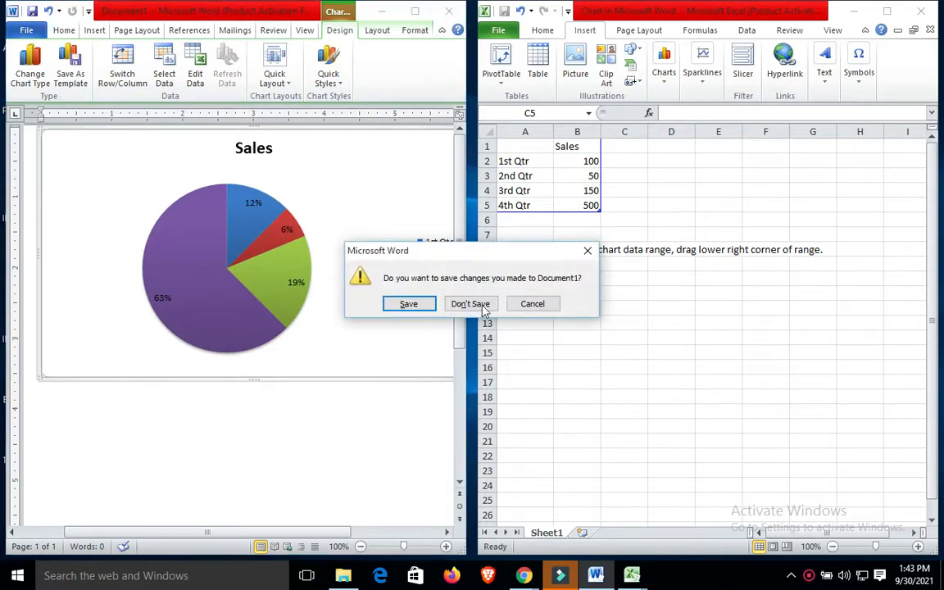
click(587, 251)
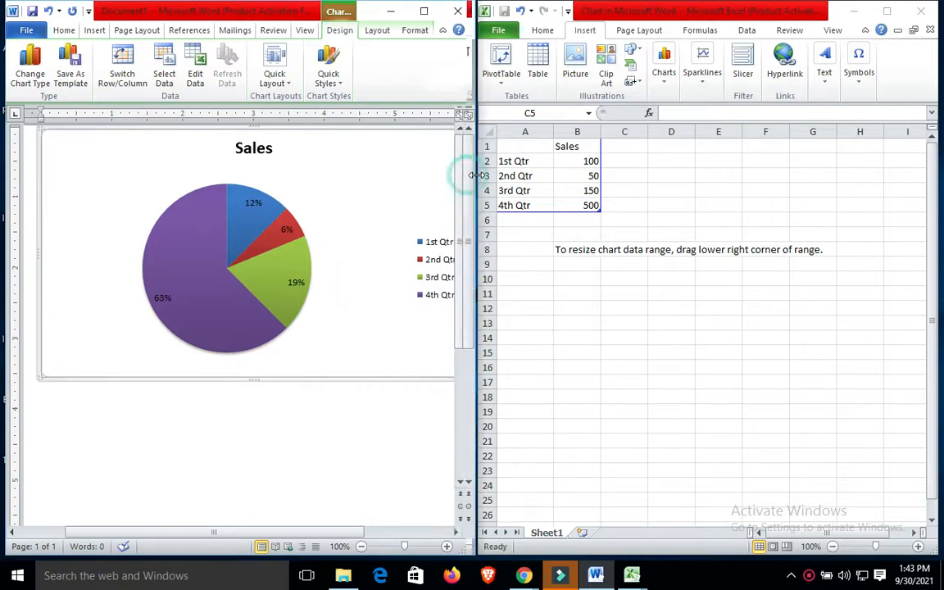
drag(466, 174, 475, 176)
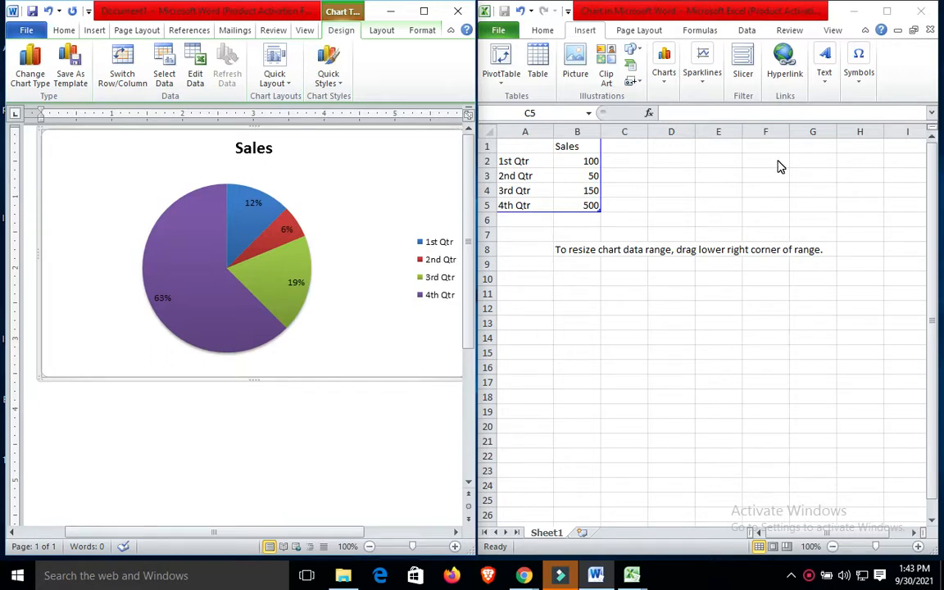
- Close the pie chart's data sheet and close Word without saving Document1
click(930, 31)
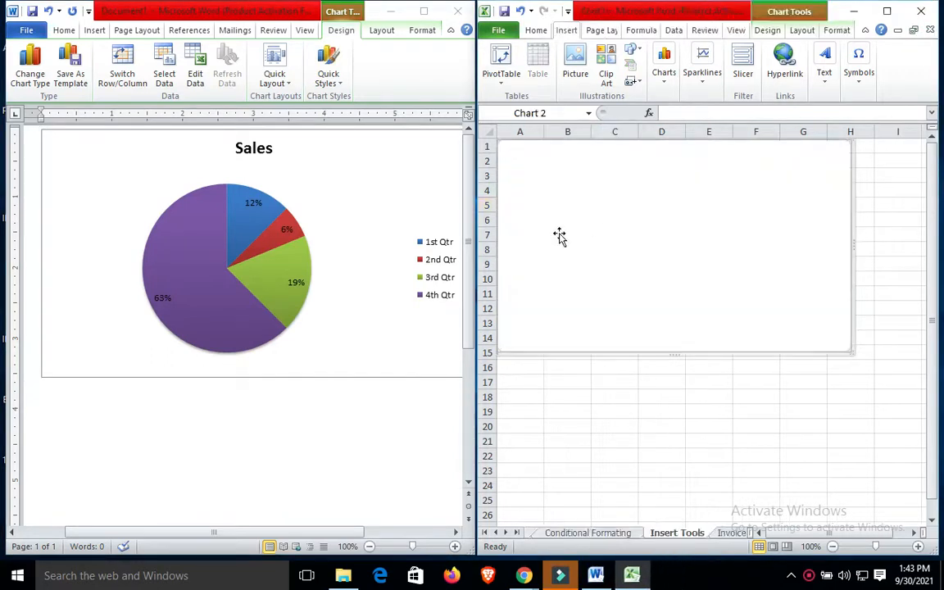
click(458, 11)
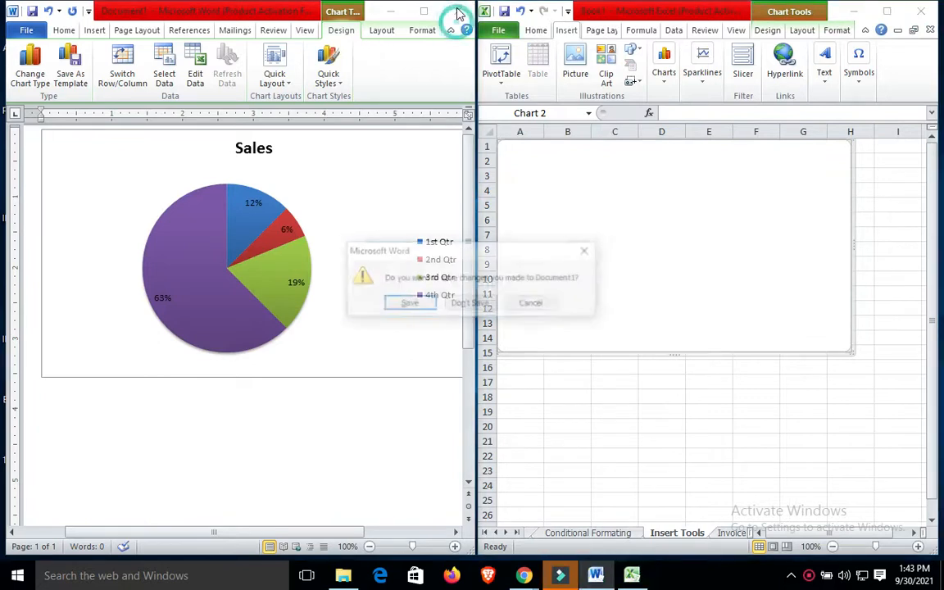
click(488, 304)
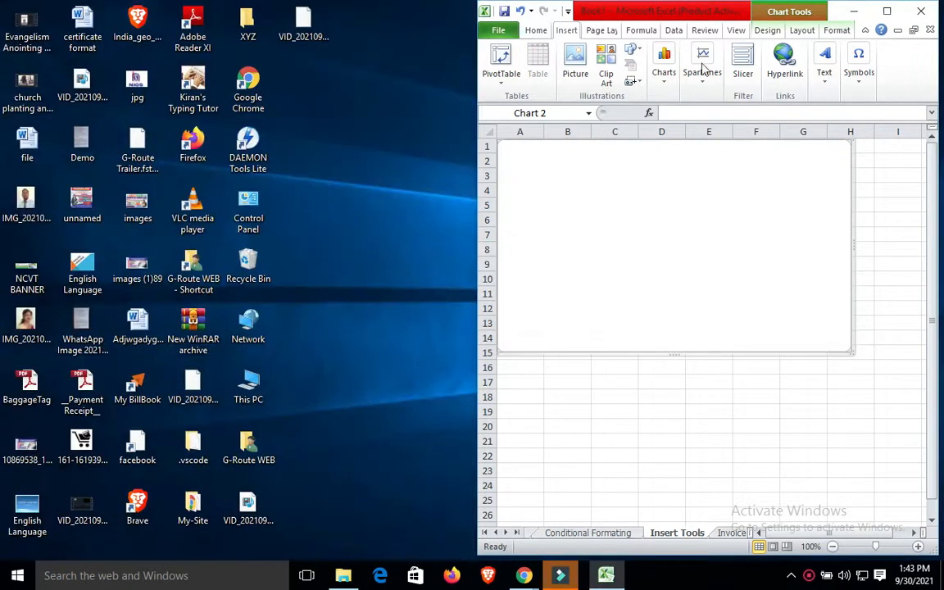
- Maximize and minimize the Excel workbook, and refresh the desktop
click(886, 11)
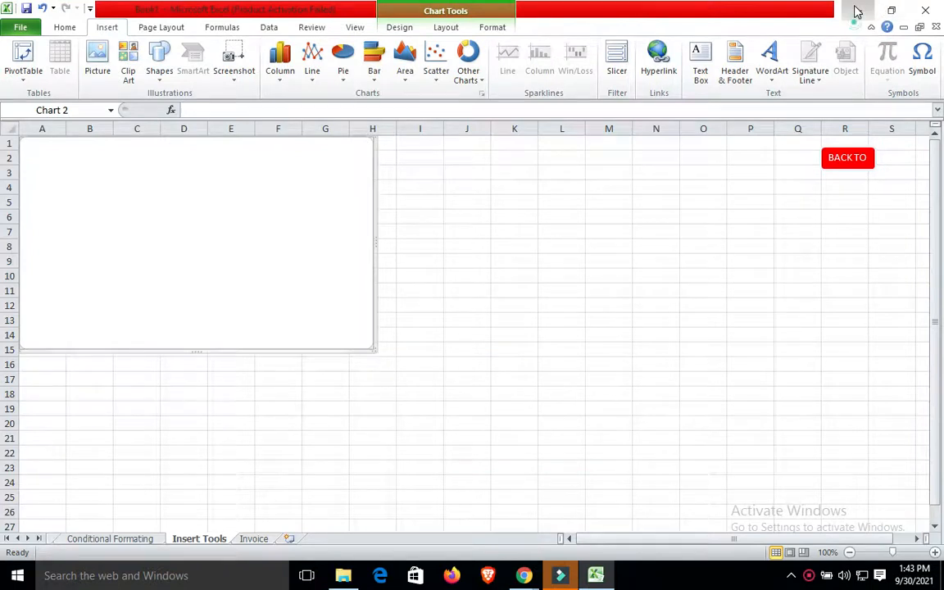
click(856, 11)
right_click(699, 104)
click(736, 146)
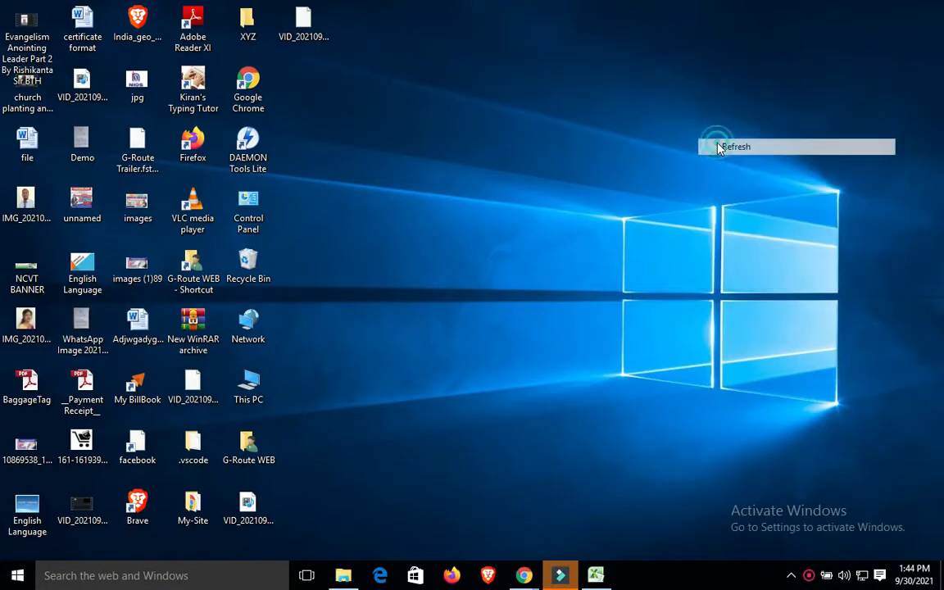
- Search Windows for "word", open Microsoft Word 2010 and dismiss its activation wizard
click(154, 574)
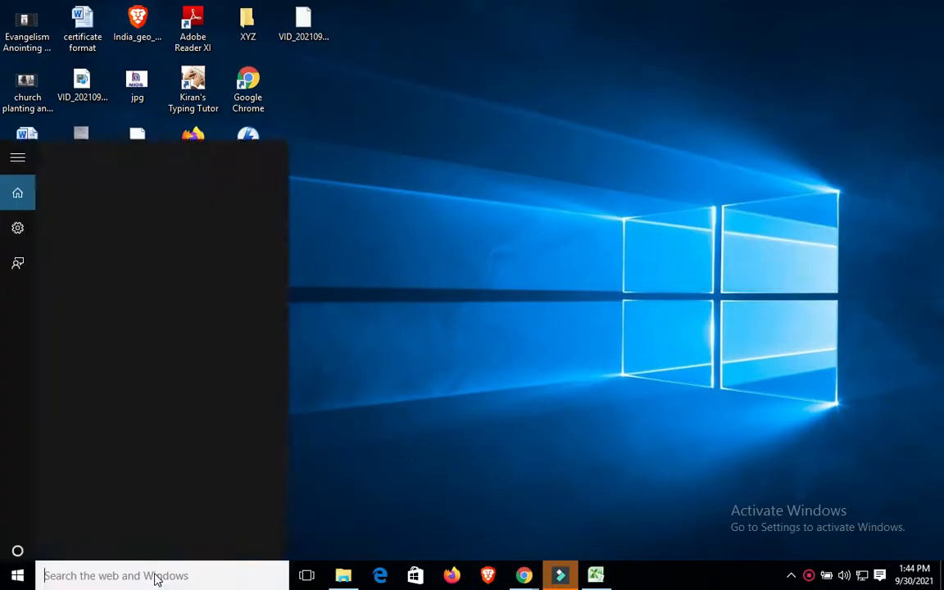
text(word)
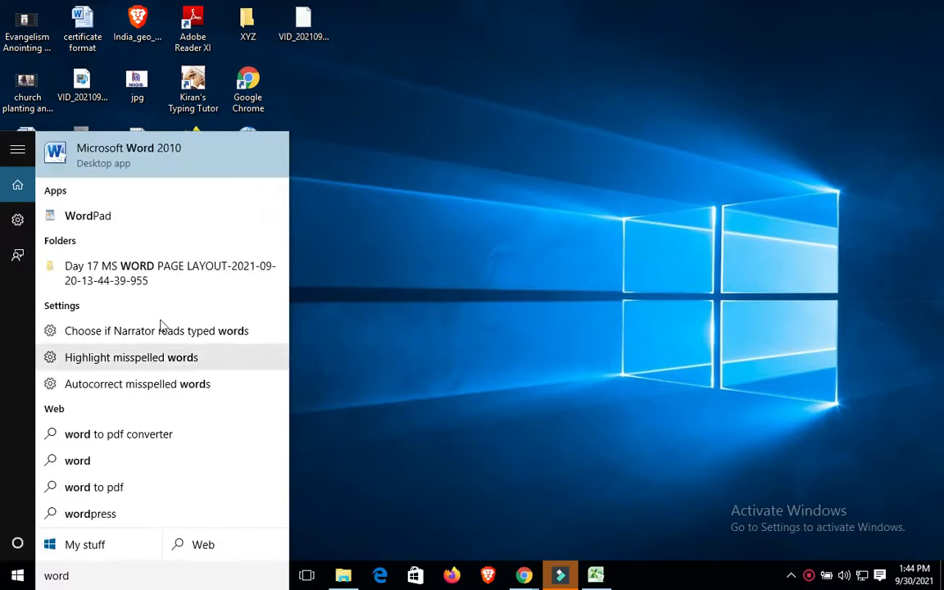
click(133, 159)
click(424, 13)
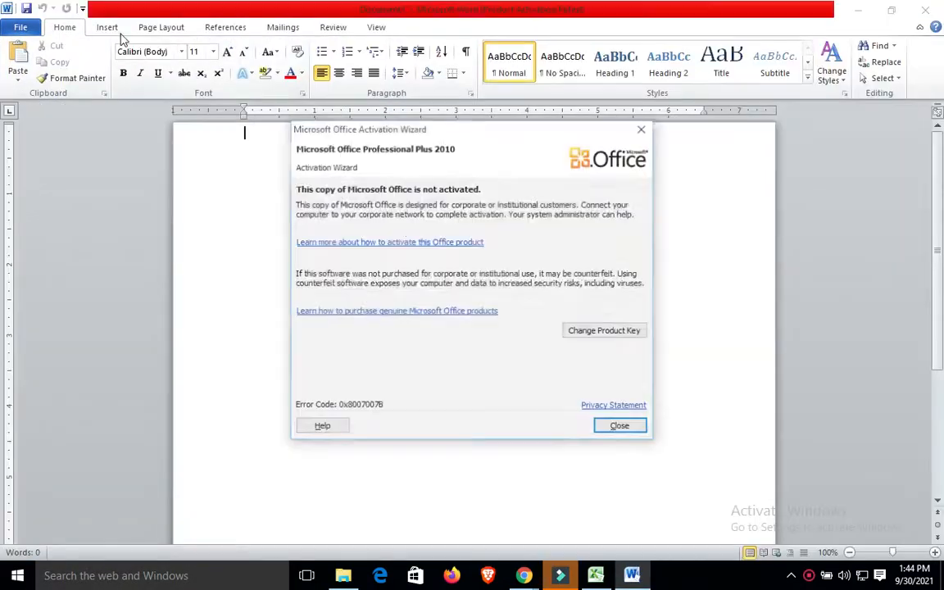
click(621, 427)
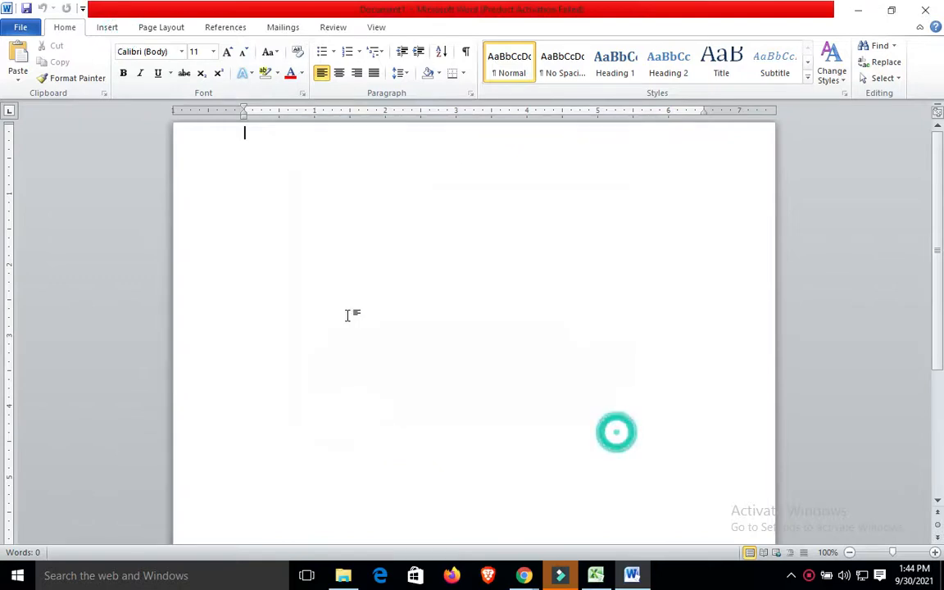
- Insert a 3-D pyramid column chart into the blank document and widen the Word window to meet the data sheet
click(100, 26)
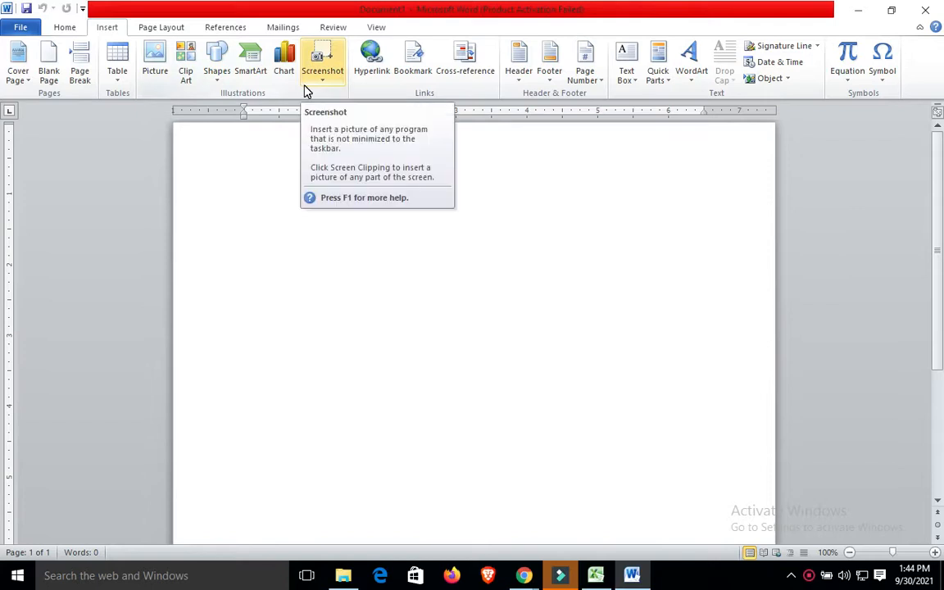
click(281, 72)
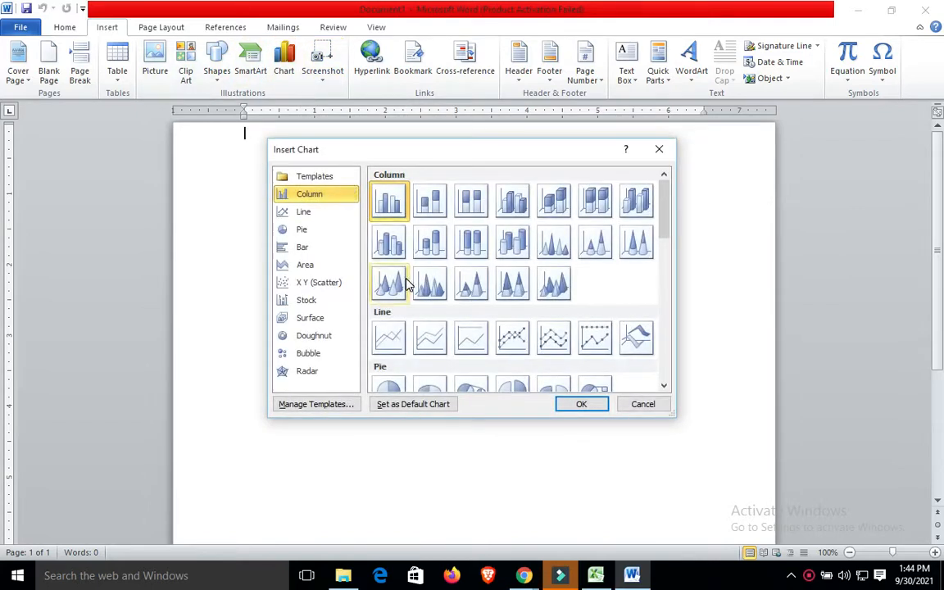
click(552, 292)
click(582, 405)
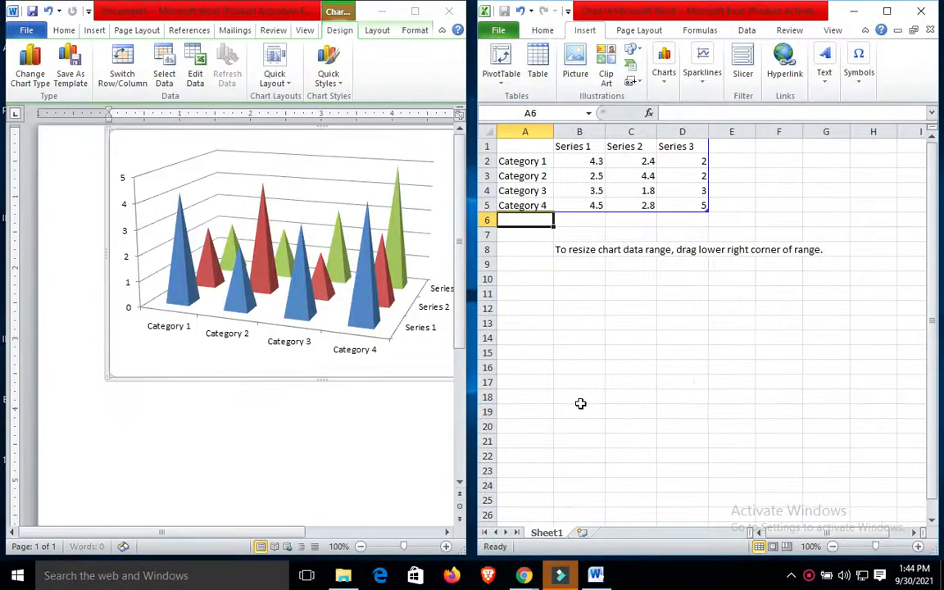
click(467, 274)
drag(467, 274, 477, 274)
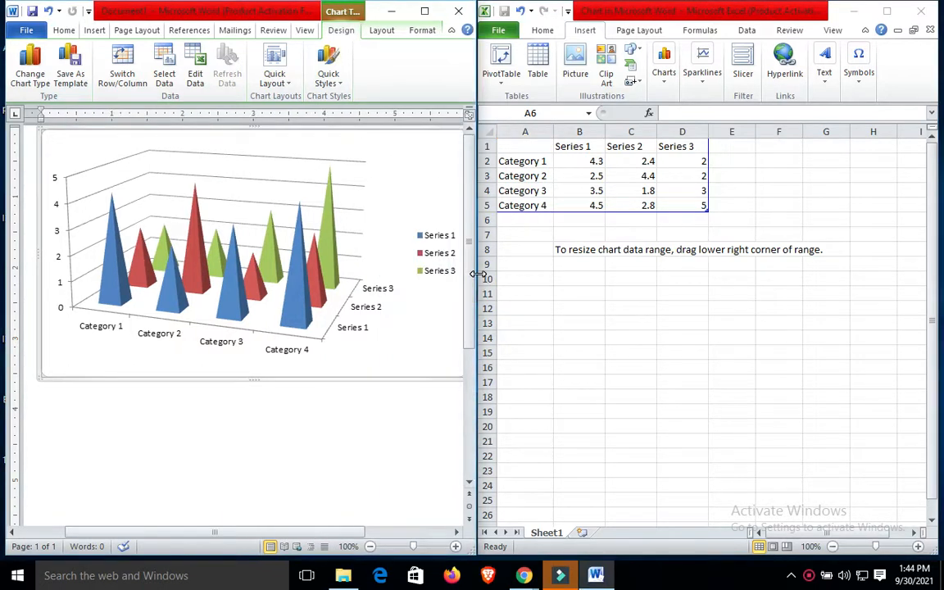
- Point out the Category 1, Series 1, Series 2 and Series 3 label cells in the chart's data sheet
click(540, 161)
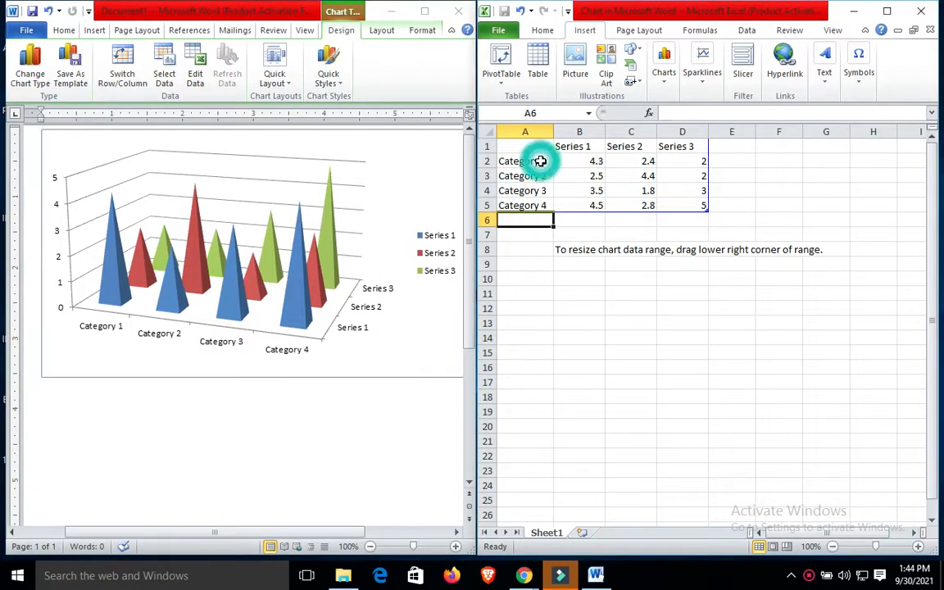
click(578, 146)
click(644, 147)
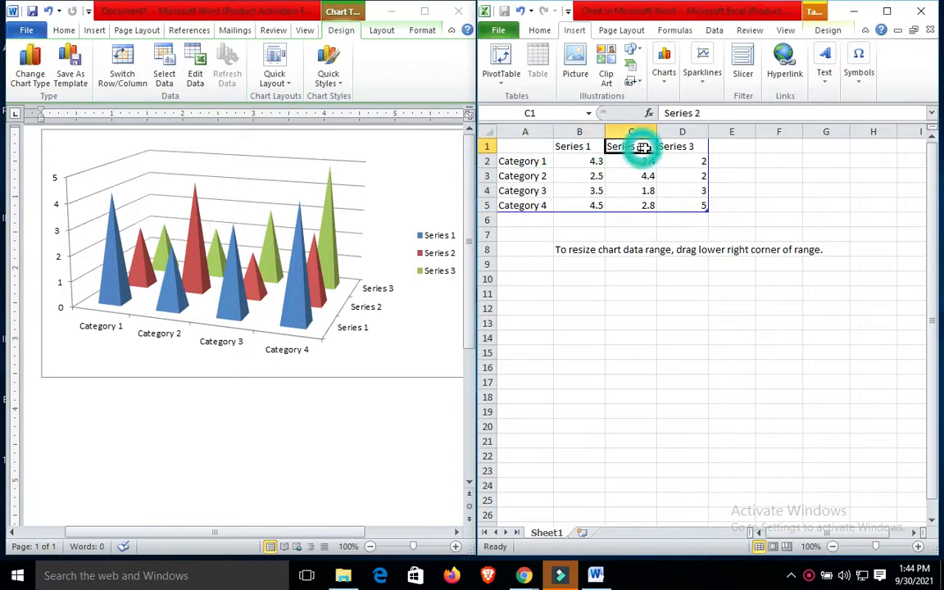
click(679, 146)
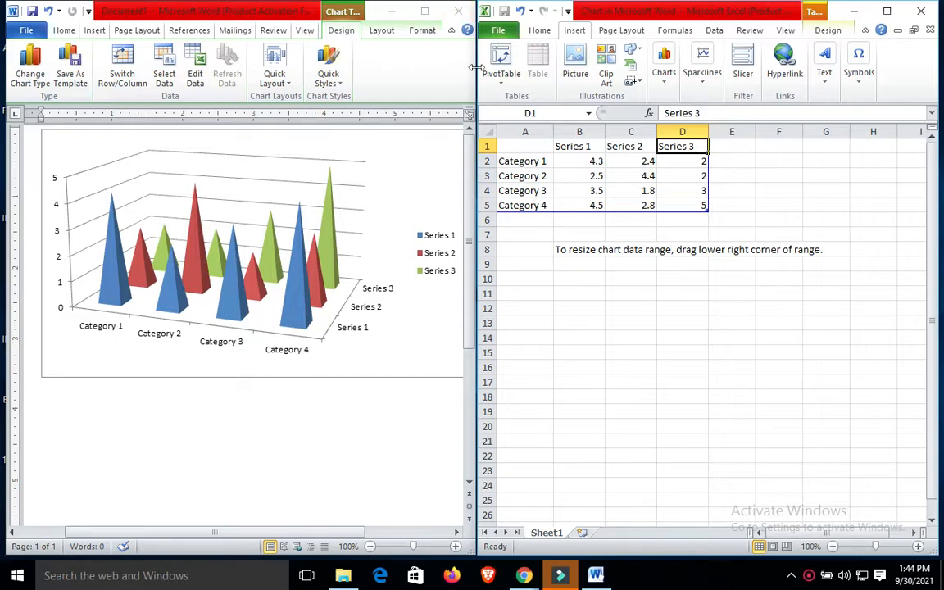
- Close Word without saving the document and maximize the Book1 workbook in Excel, keeping it open
click(459, 13)
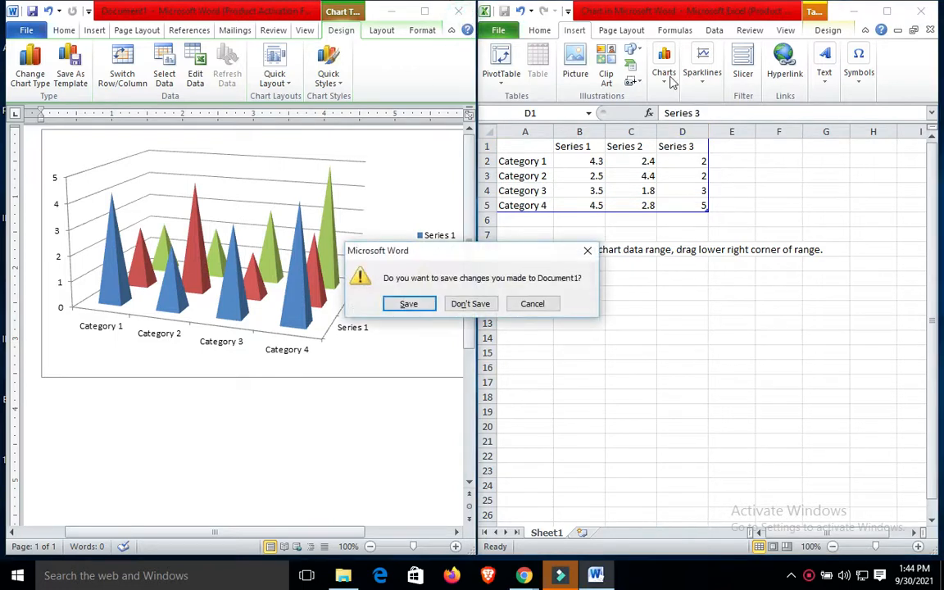
click(491, 305)
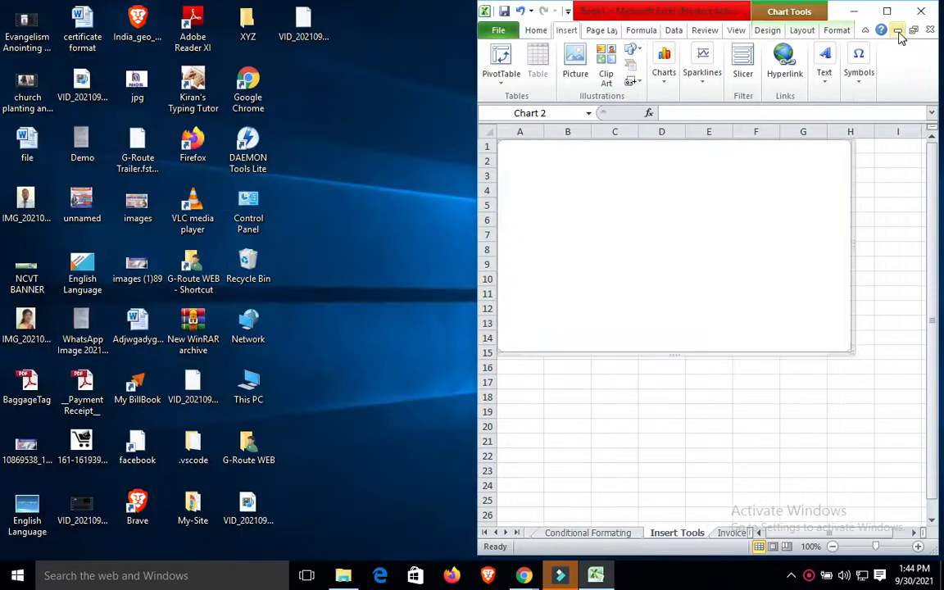
click(921, 13)
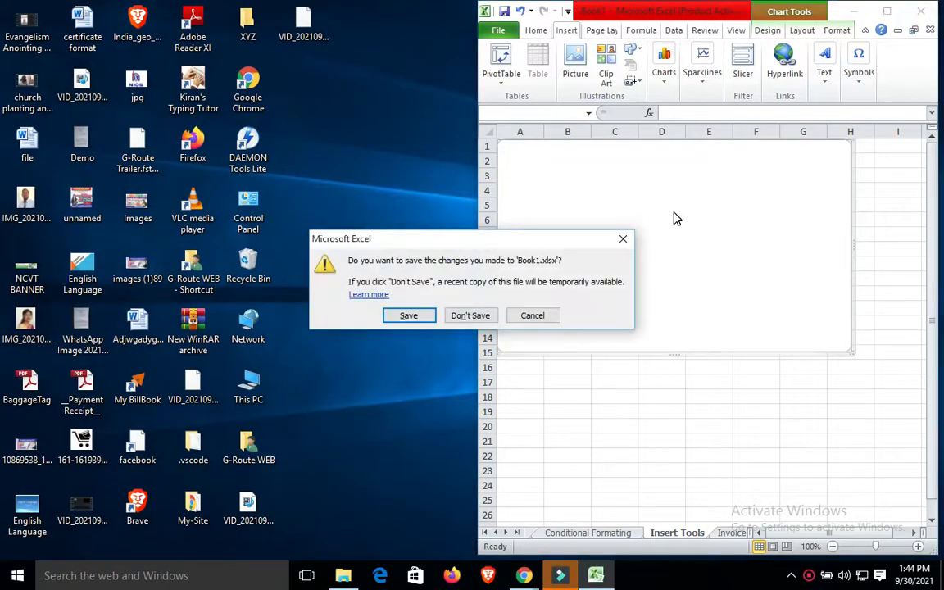
click(622, 239)
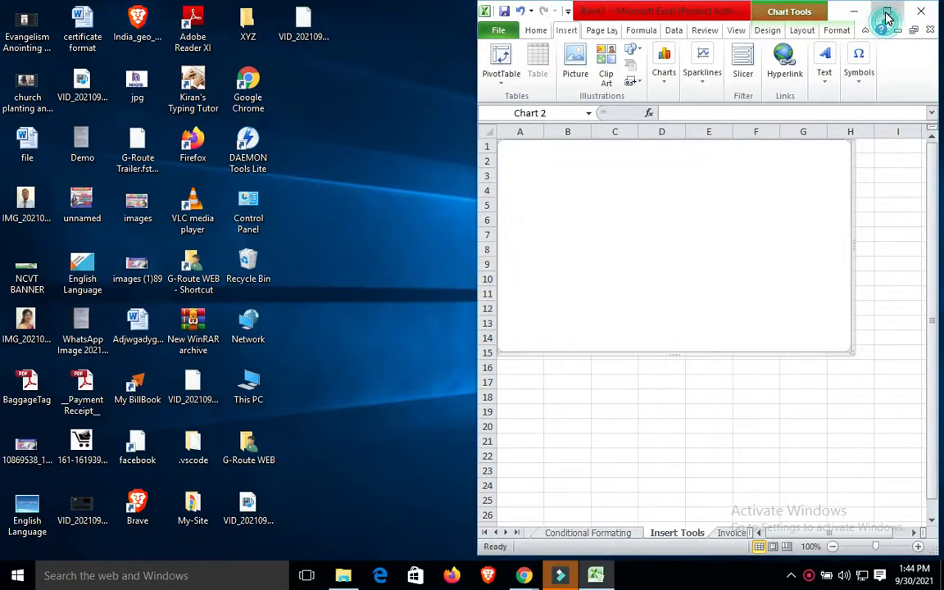
double_click(795, 10)
click(339, 166)
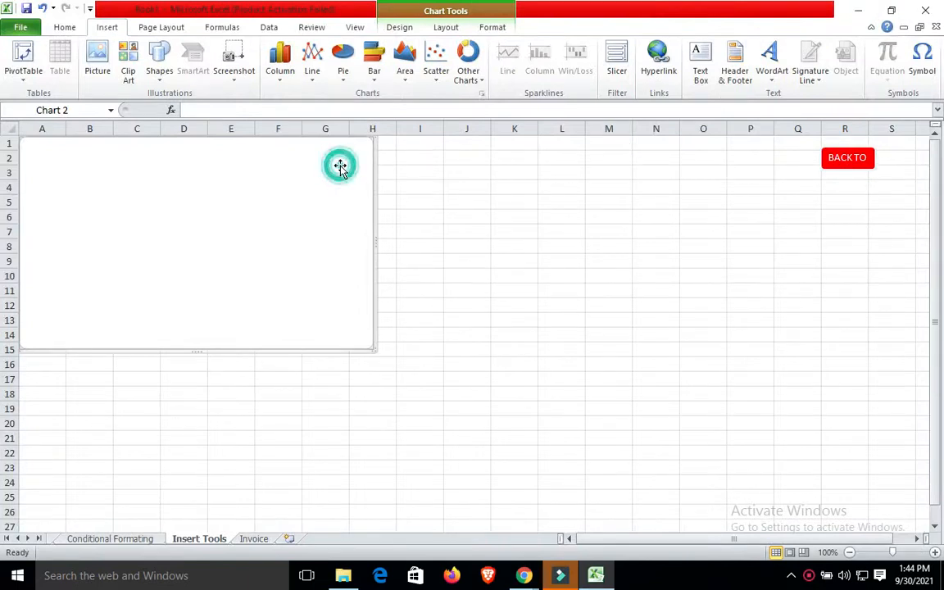
- Delete the empty chart from the Insert Tools sheet
click(808, 577)
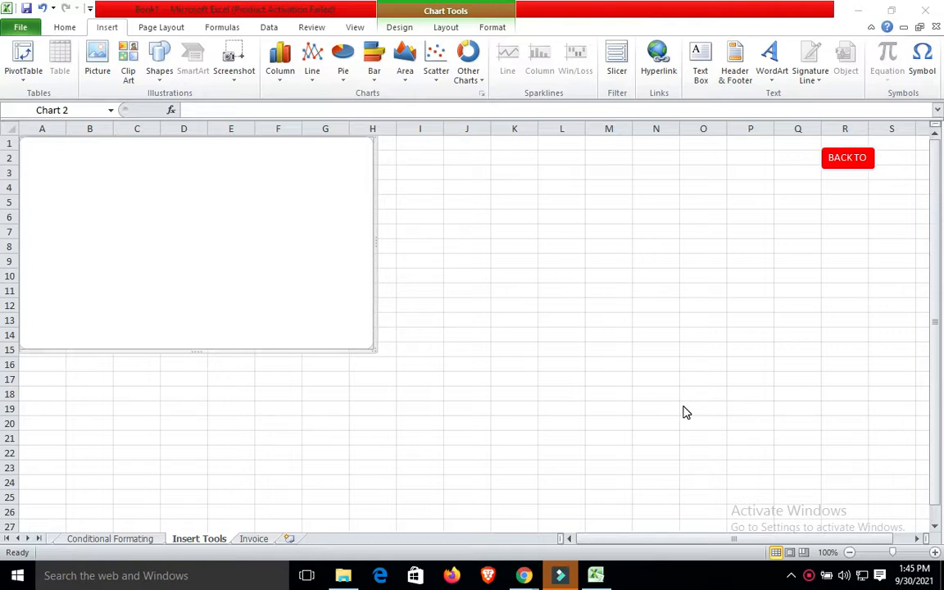
click(293, 205)
key(Delete)
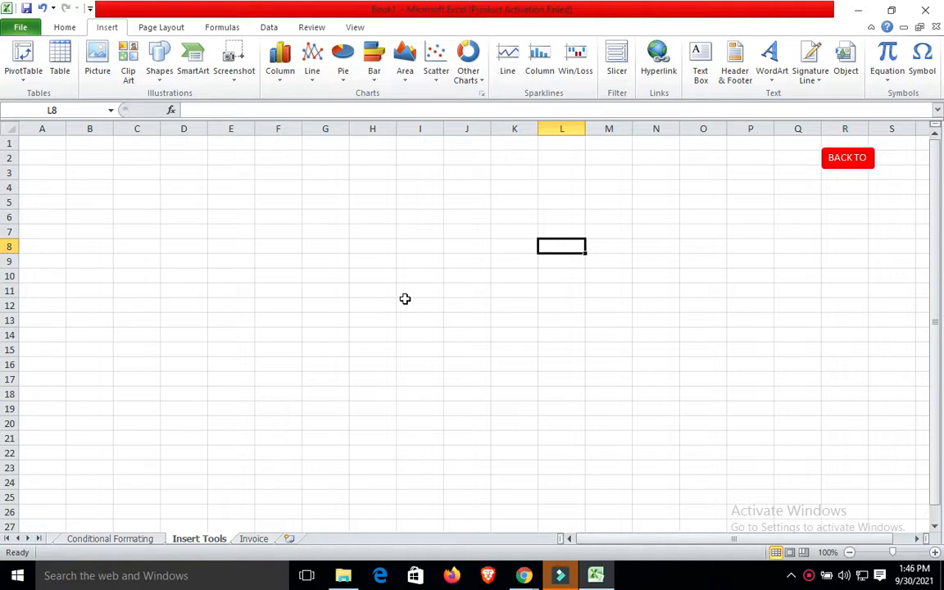
- Return to the file dashboard through the sheet's BACK TO link and close Excel
click(847, 161)
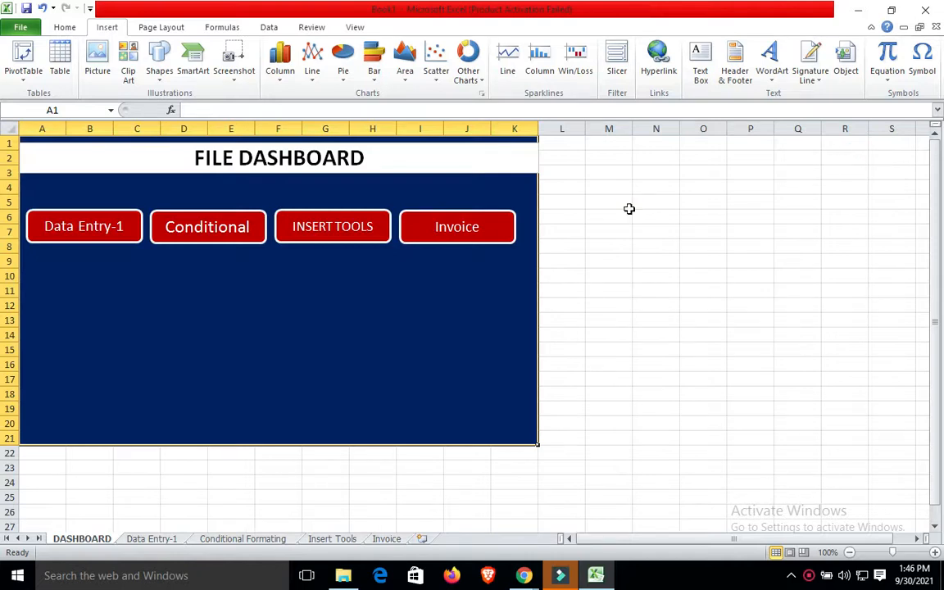
click(927, 10)
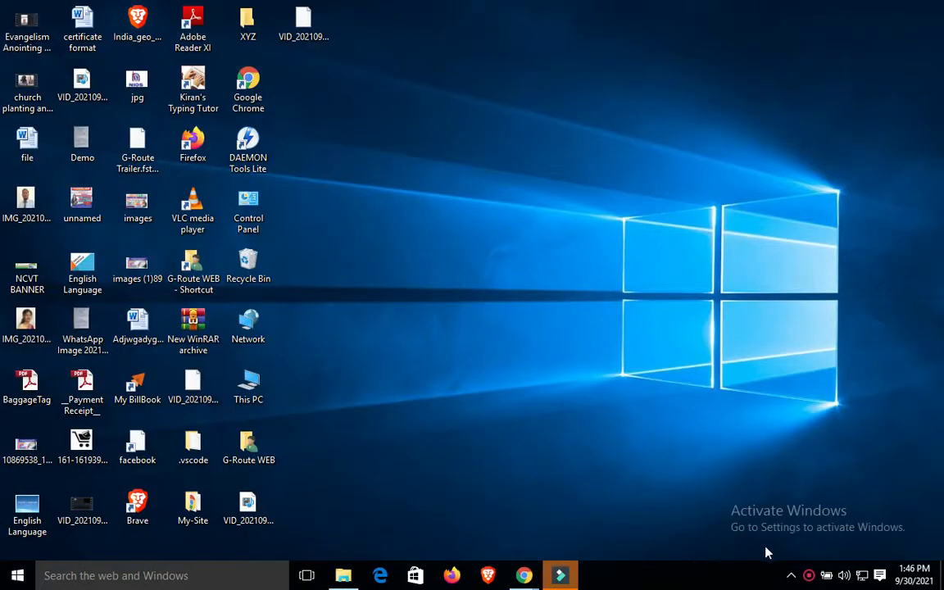
click(810, 576)
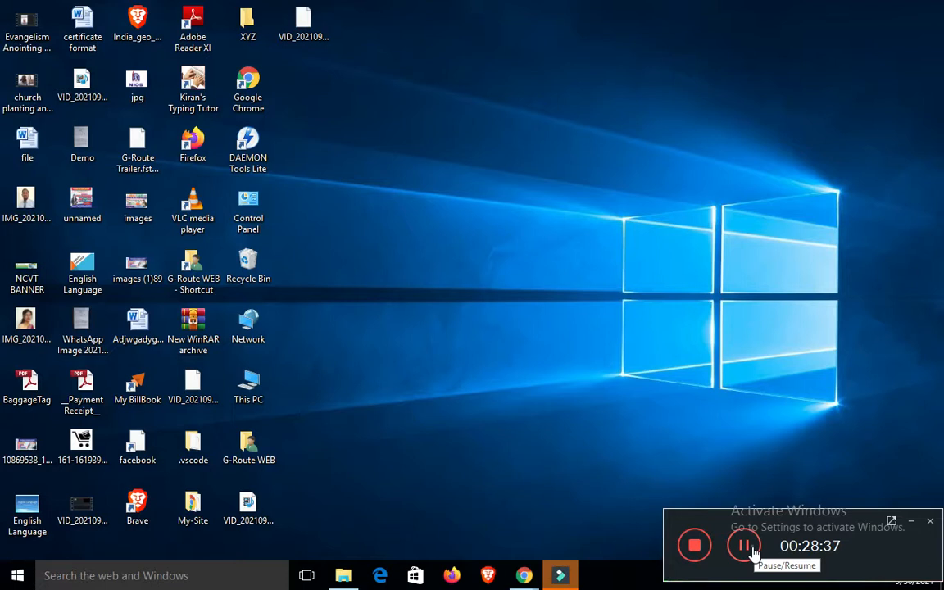
click(745, 546)
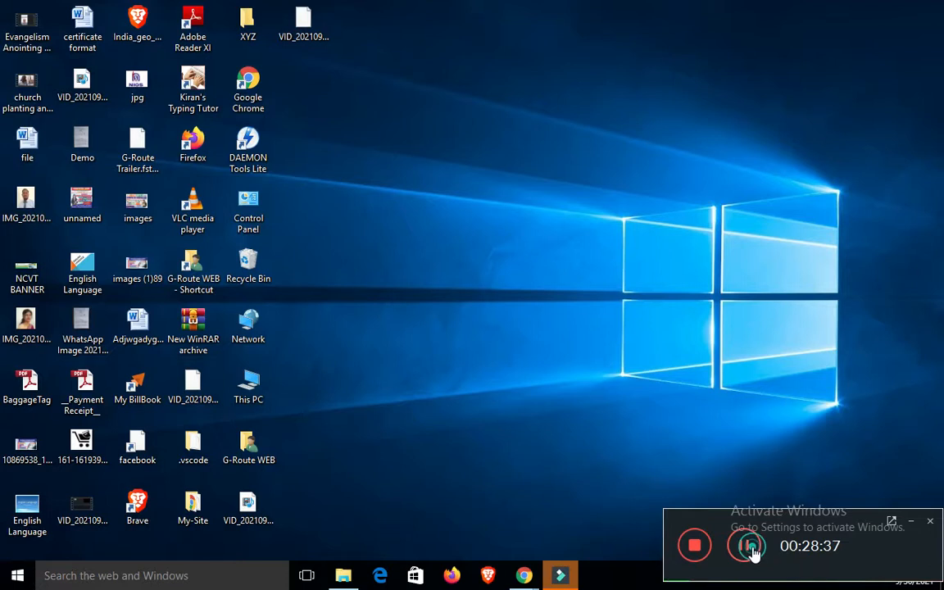